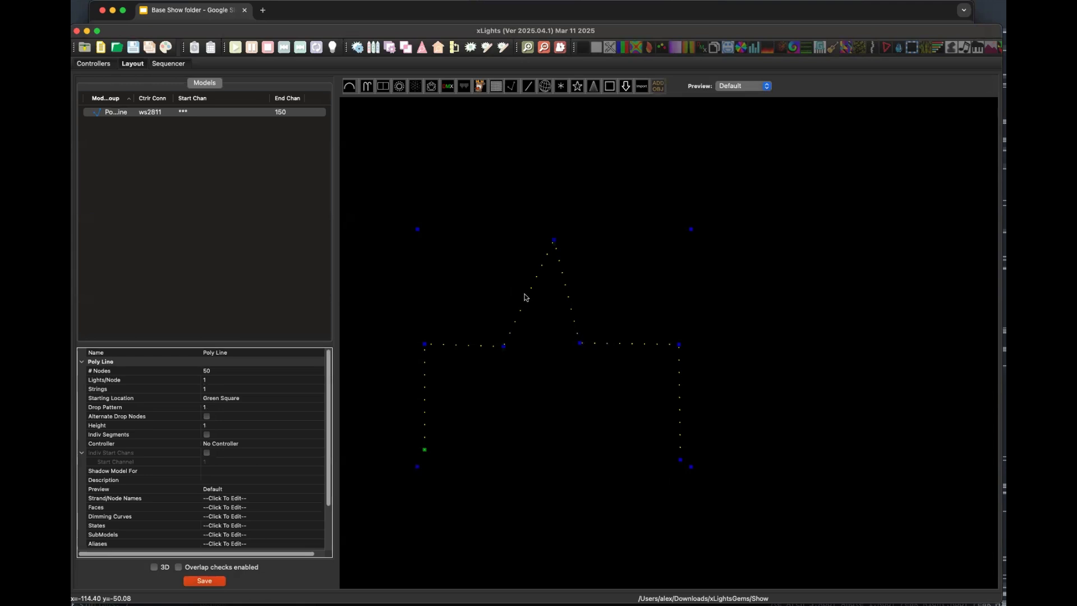
- Set the number of nodes of the house-outline poly line to 200
click(529, 300)
click(218, 371)
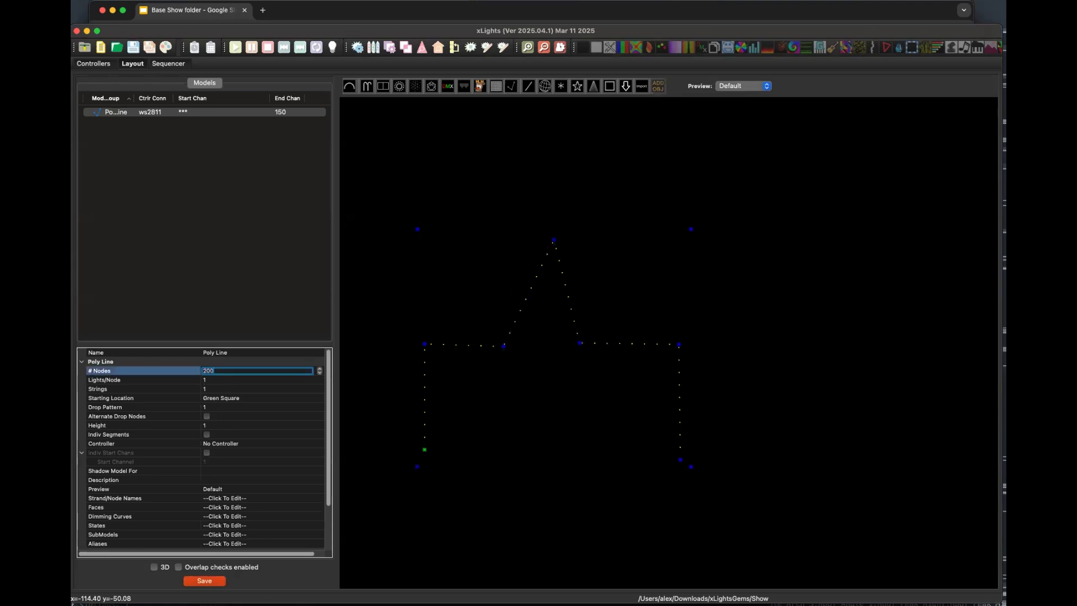
text(200)
key(Return)
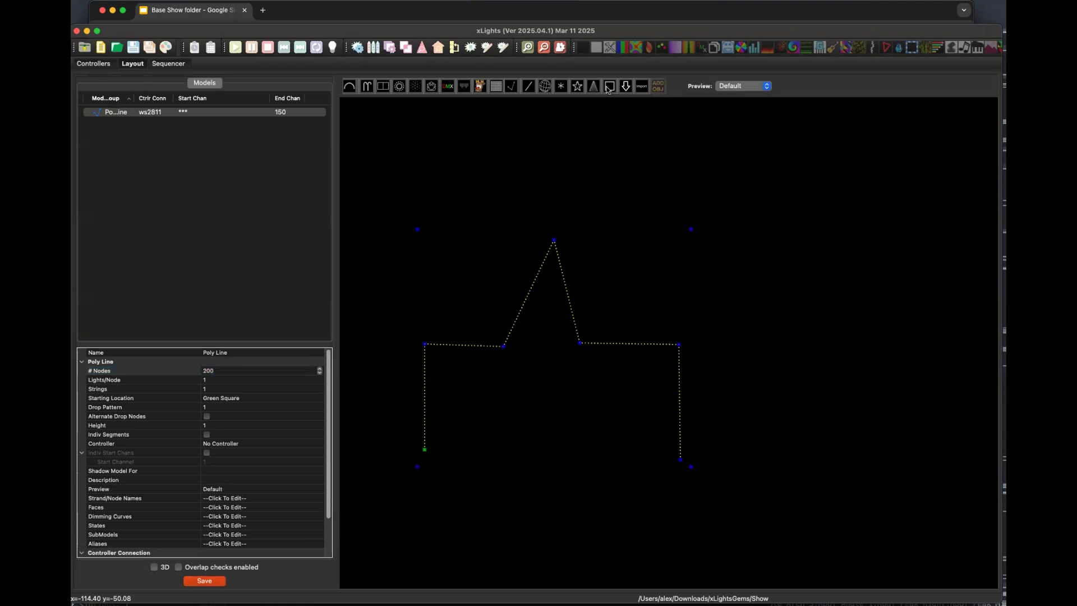
- Draw a window frame model inside the left part of the house outline, below the flat roof section
click(472, 365)
drag(454, 369, 493, 423)
click(612, 343)
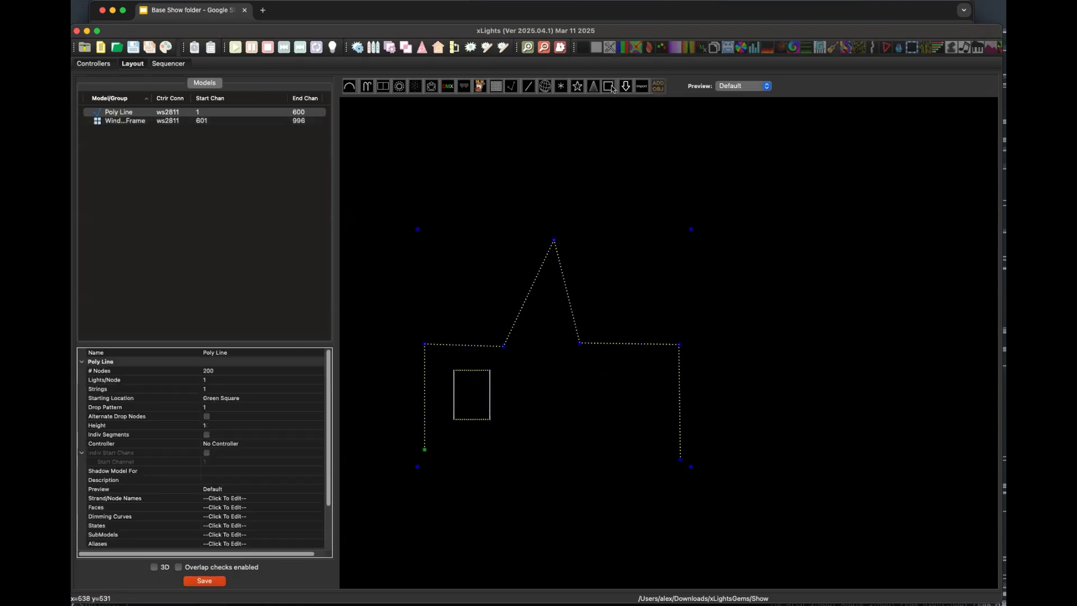
- Shift the house outline slightly upward and draw a second window frame in its right part
mouse_move(615, 370)
mouse_down()
mouse_move(617, 361)
mouse_move(612, 375)
mouse_up()
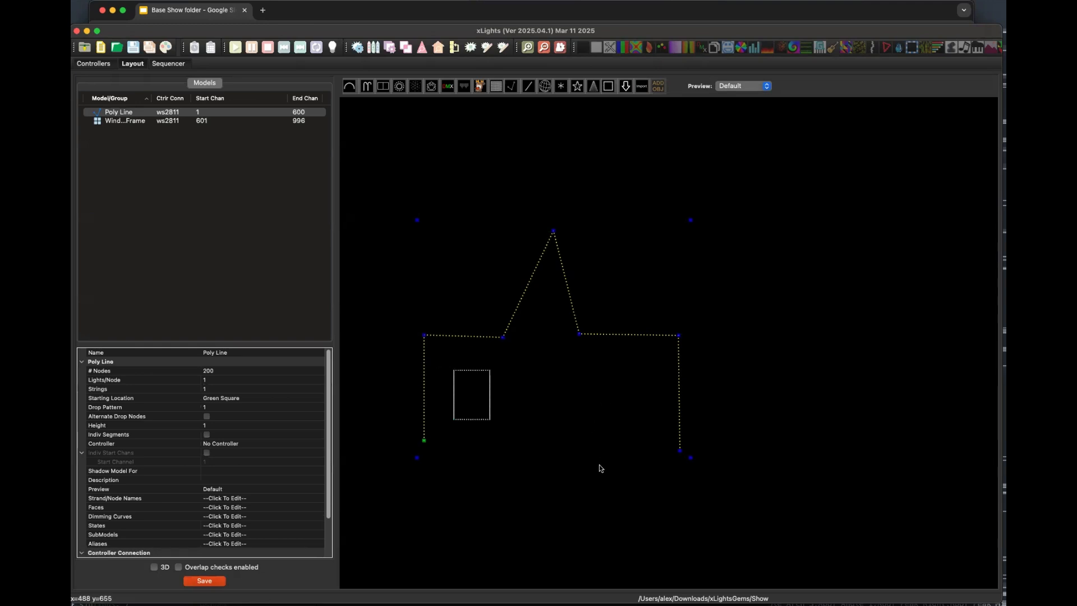
click(599, 466)
click(599, 366)
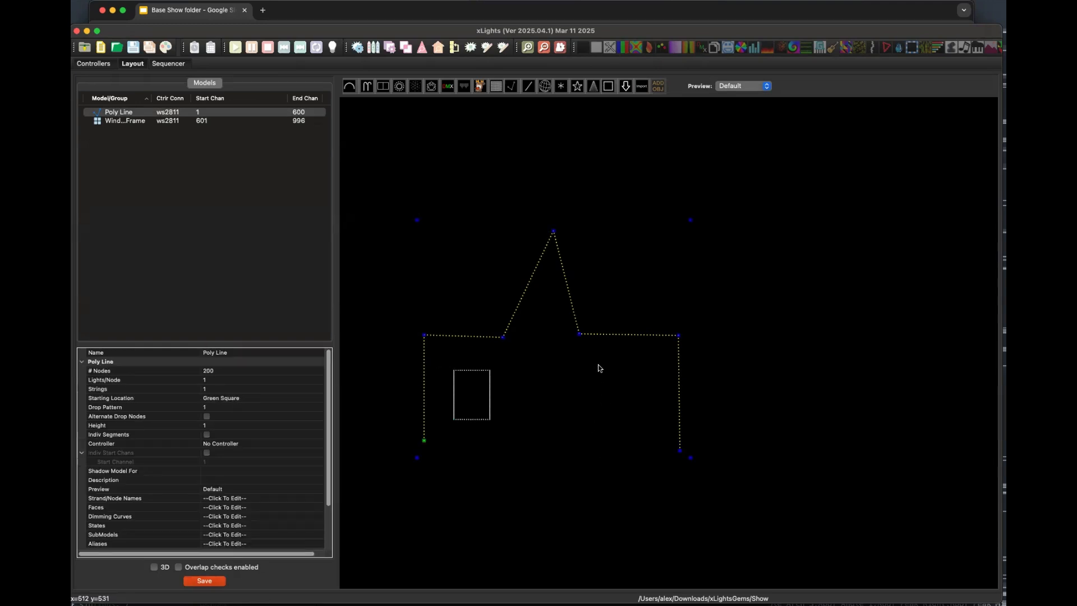
click(606, 88)
drag(610, 363, 654, 426)
click(616, 471)
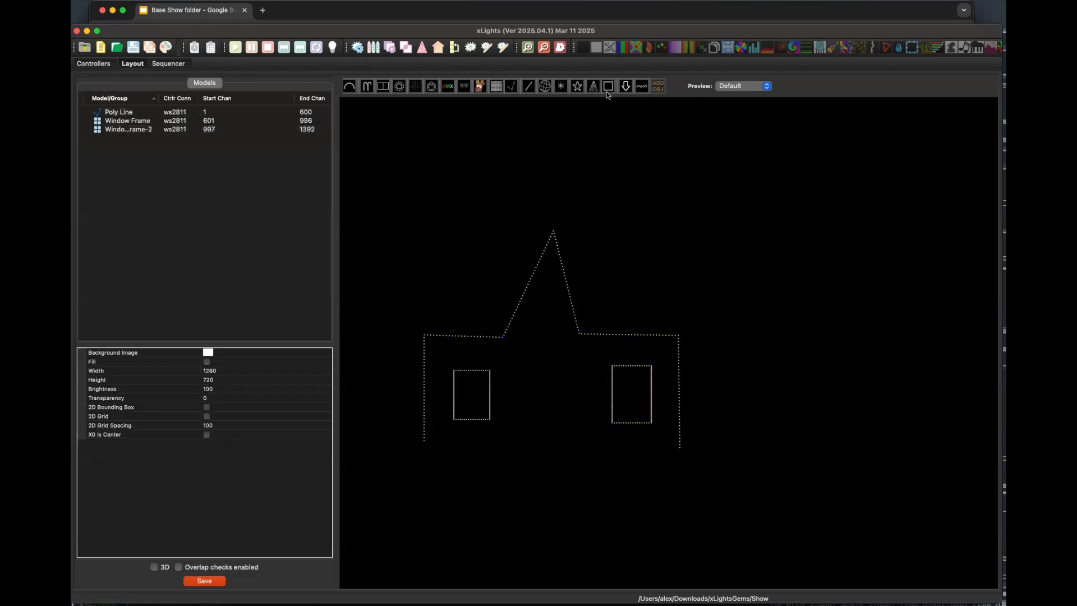
- Draw a tall window frame between the two windows as a door and set its bottom lights to 0
drag(532, 395, 574, 475)
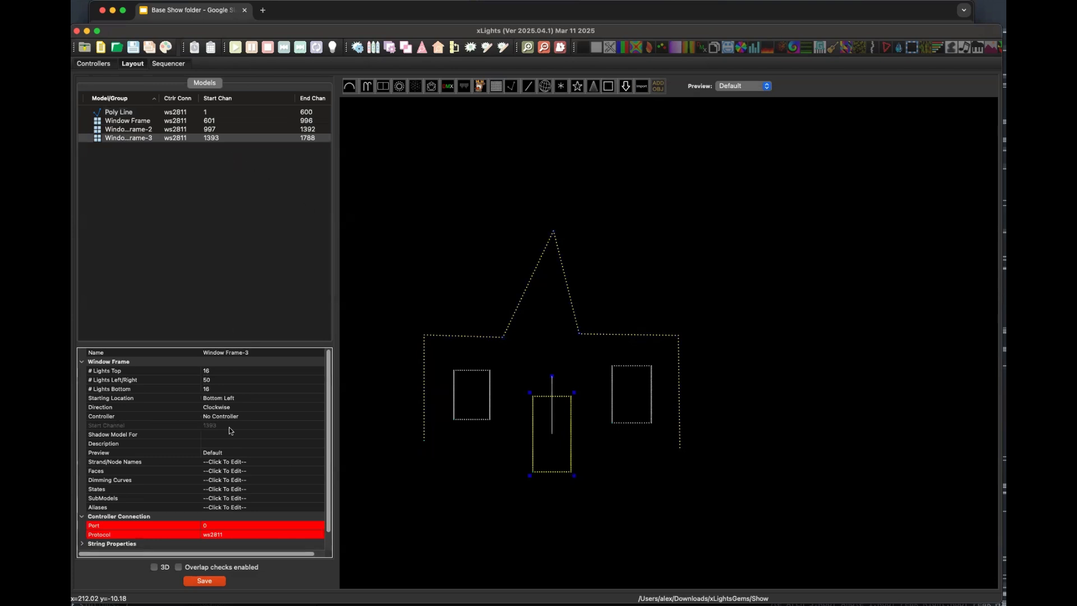
click(215, 392)
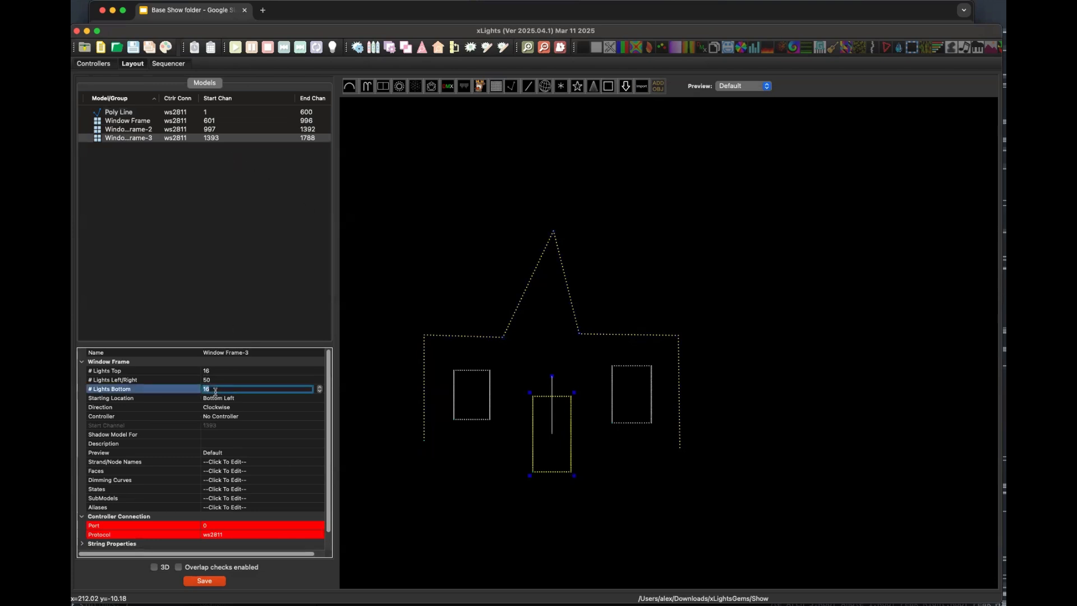
text(0)
key(Return)
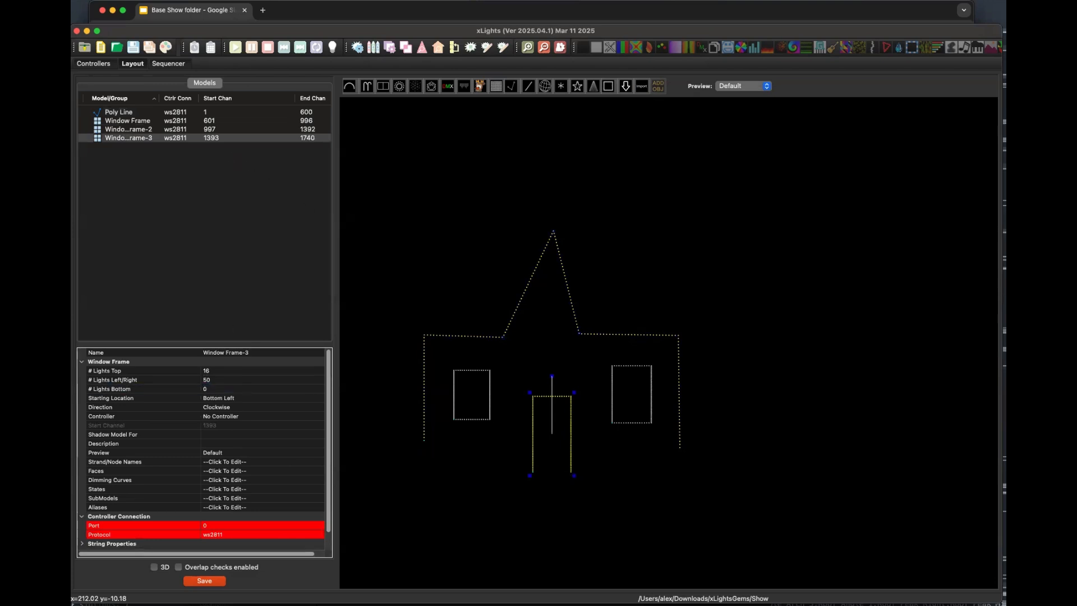
- Add two spinner models, one above the left flat roof section and one above the right
click(560, 86)
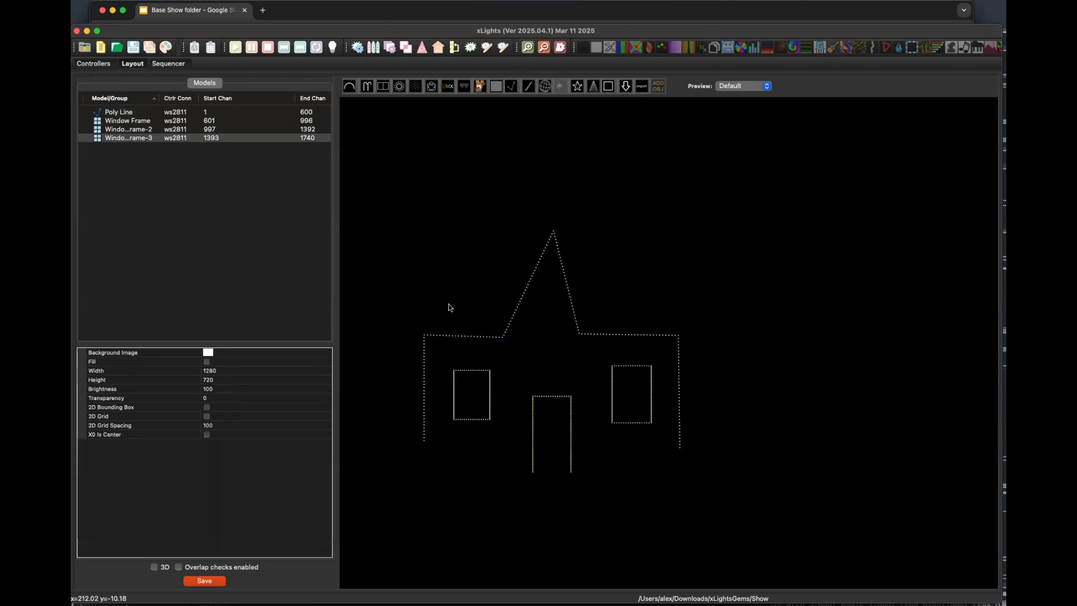
drag(439, 269, 482, 305)
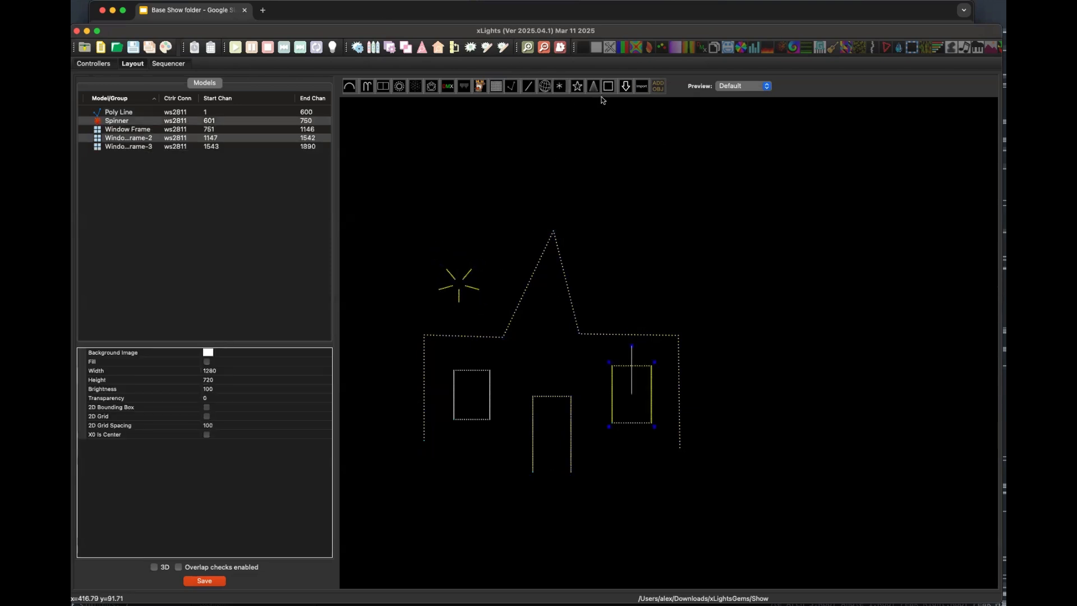
click(563, 87)
drag(608, 245, 662, 310)
click(740, 271)
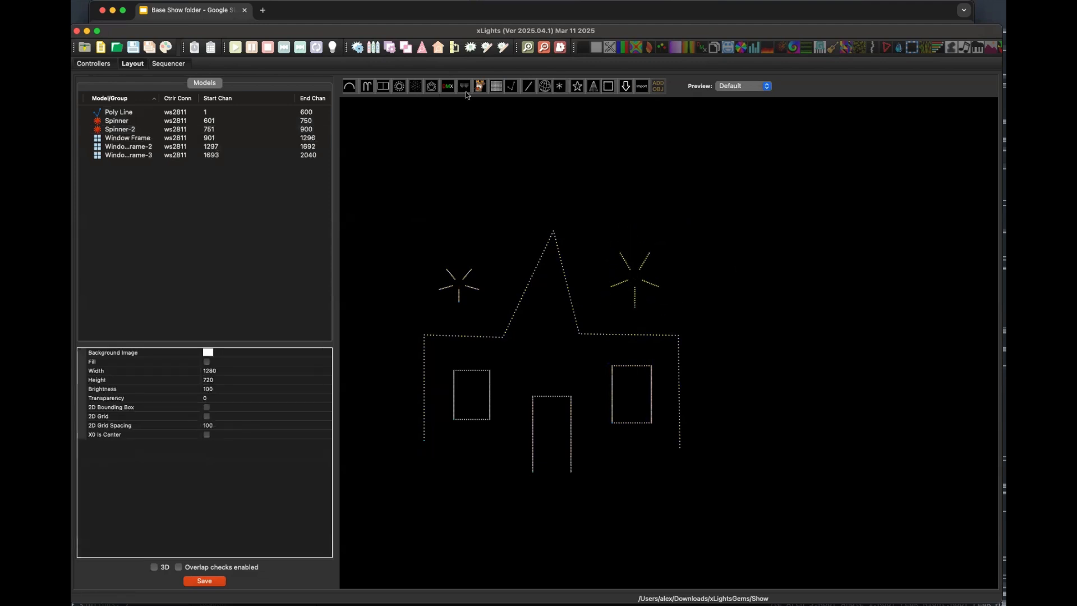
- Draw a tree model to the right of the house and place a star model directly above it
click(593, 87)
drag(763, 398, 813, 488)
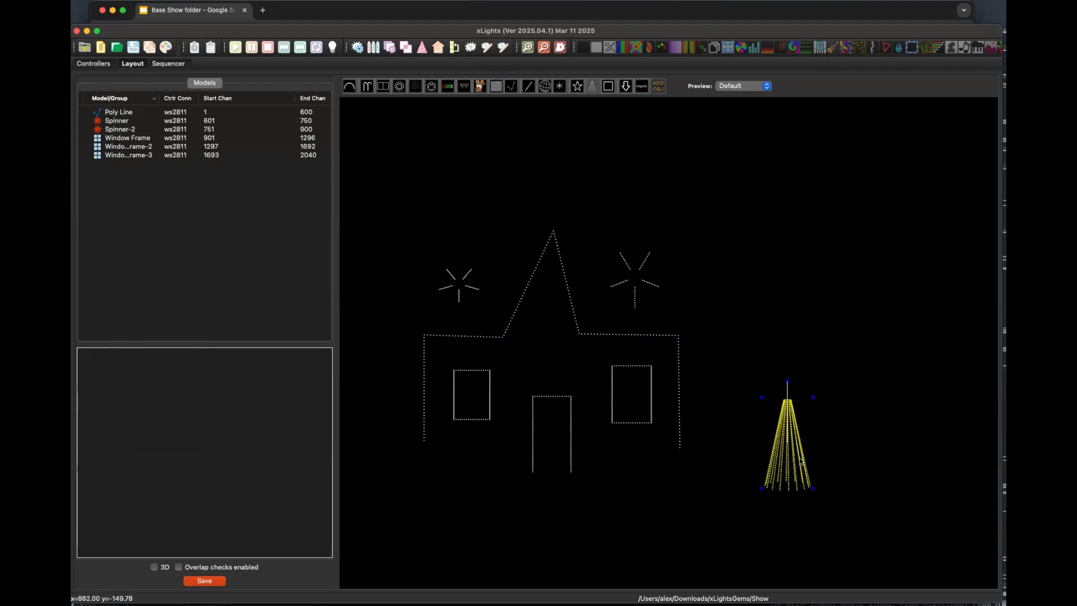
click(574, 89)
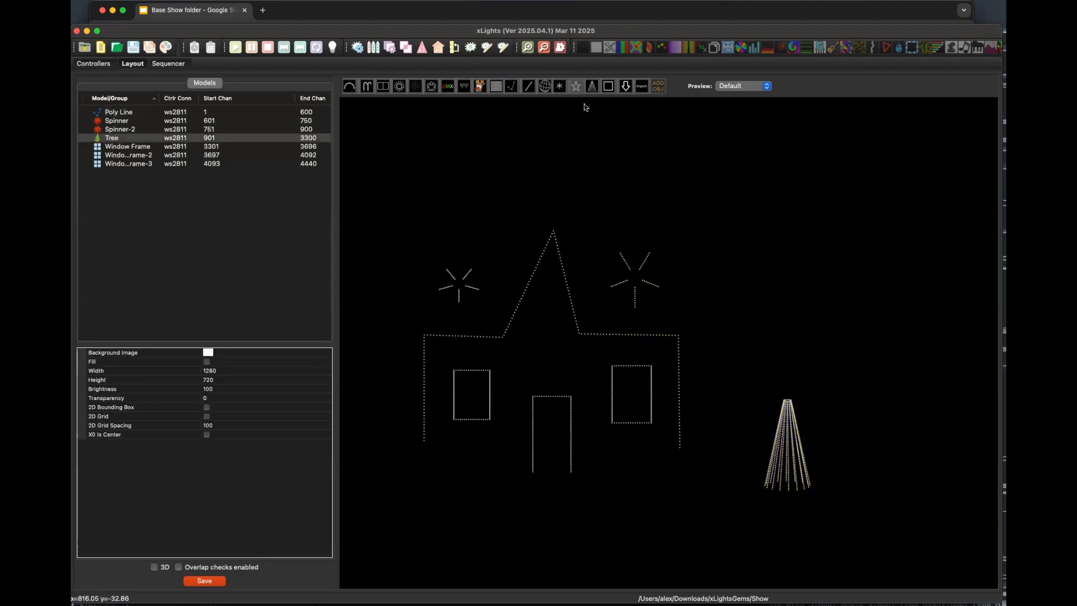
drag(766, 369, 808, 393)
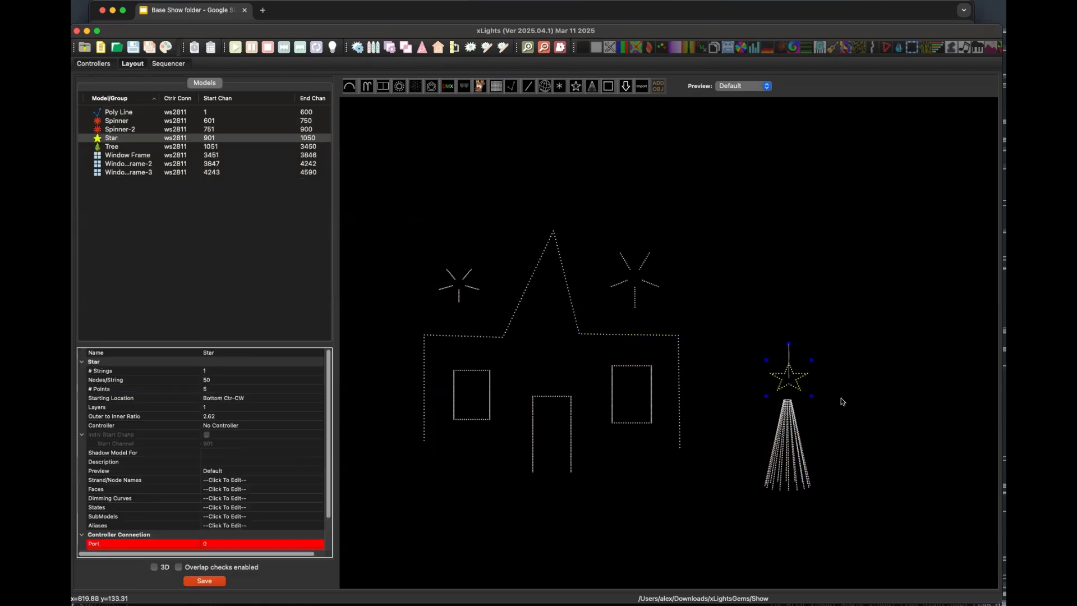
- Draw two arches side by side below the house and save the layout
click(349, 86)
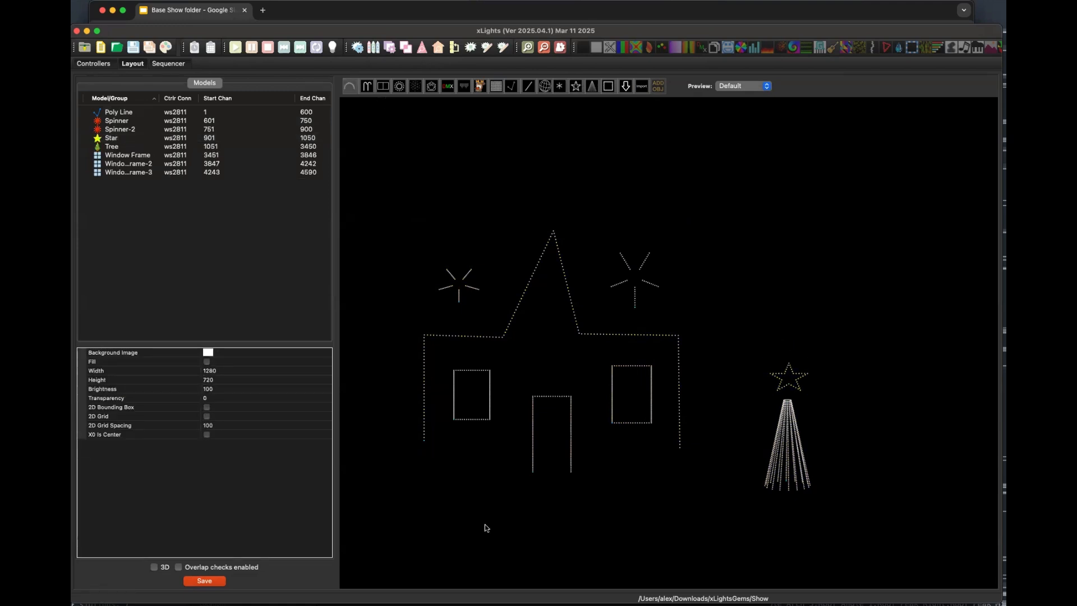
drag(429, 527, 523, 527)
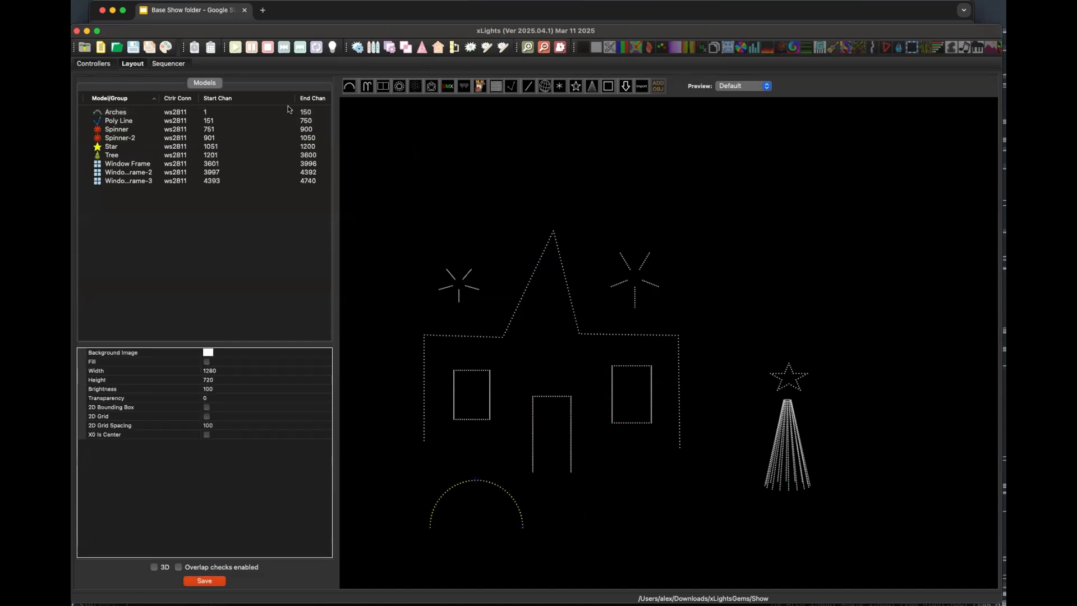
click(349, 86)
drag(570, 516, 656, 516)
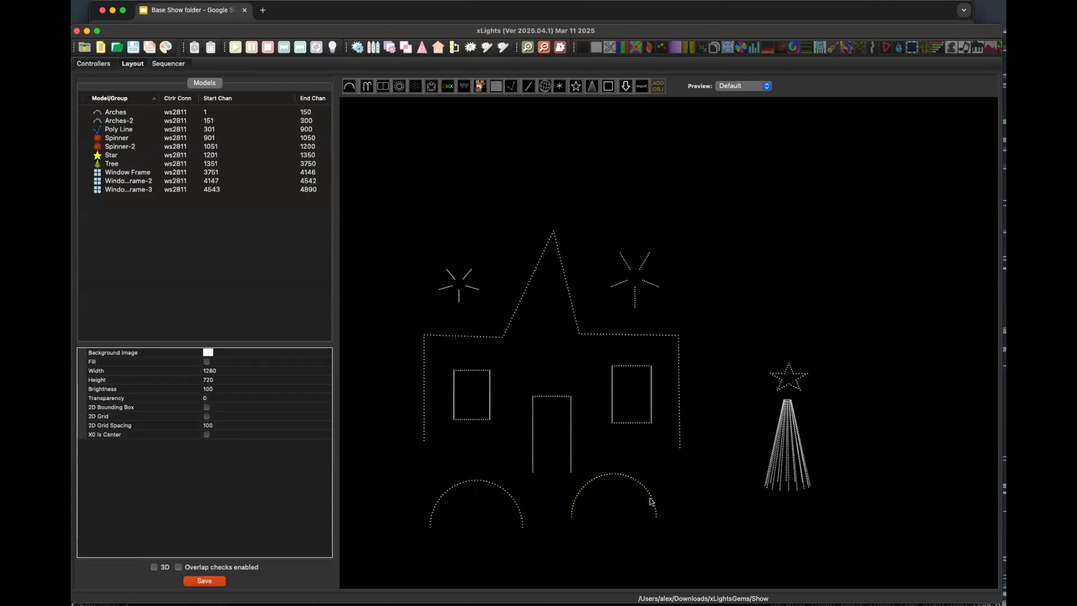
click(208, 583)
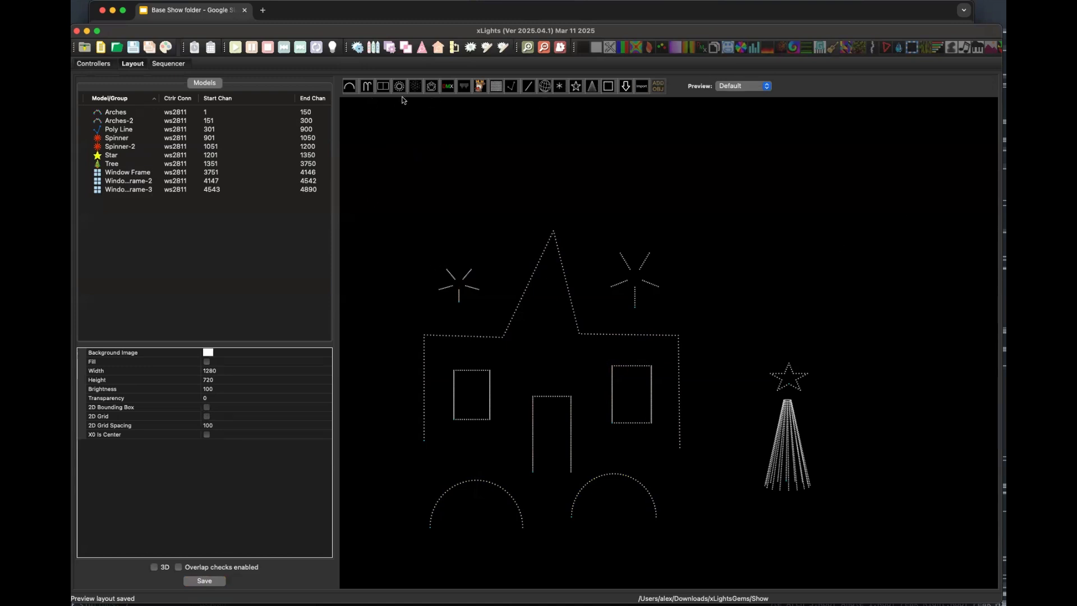
- Place a downloadable vendor model above the star and browse the EFL Designs catalogue down to its Halloween models
scroll(629, 103, right, 2)
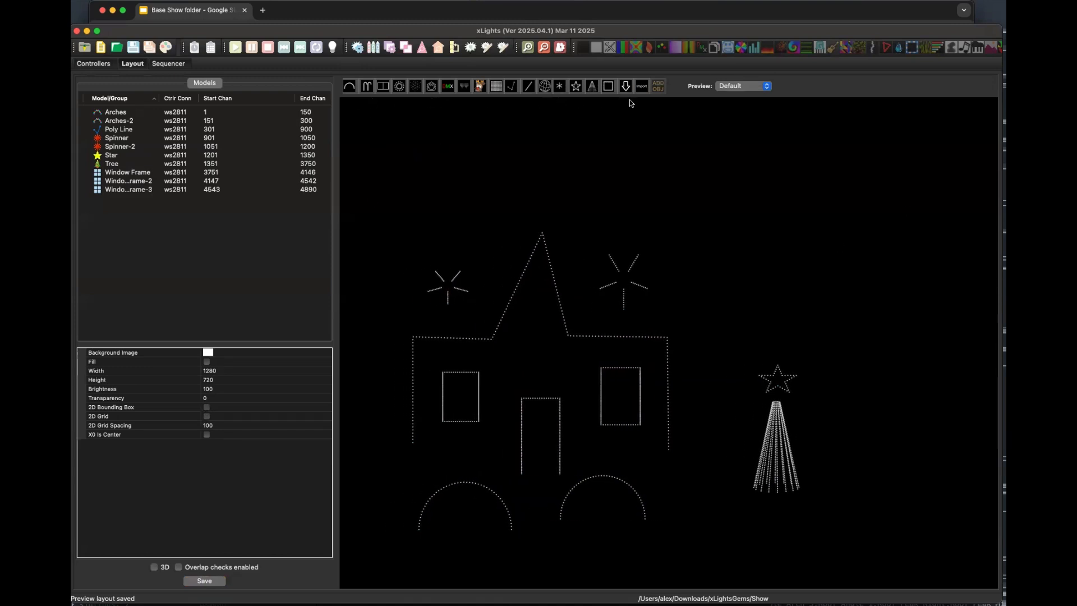
scroll(630, 103, left, 3)
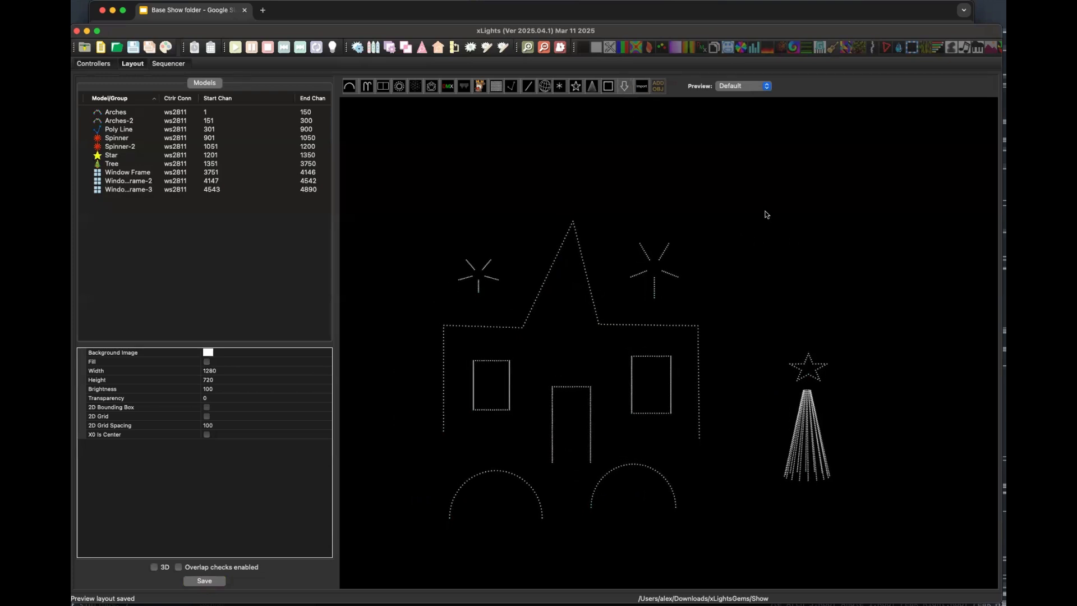
click(834, 285)
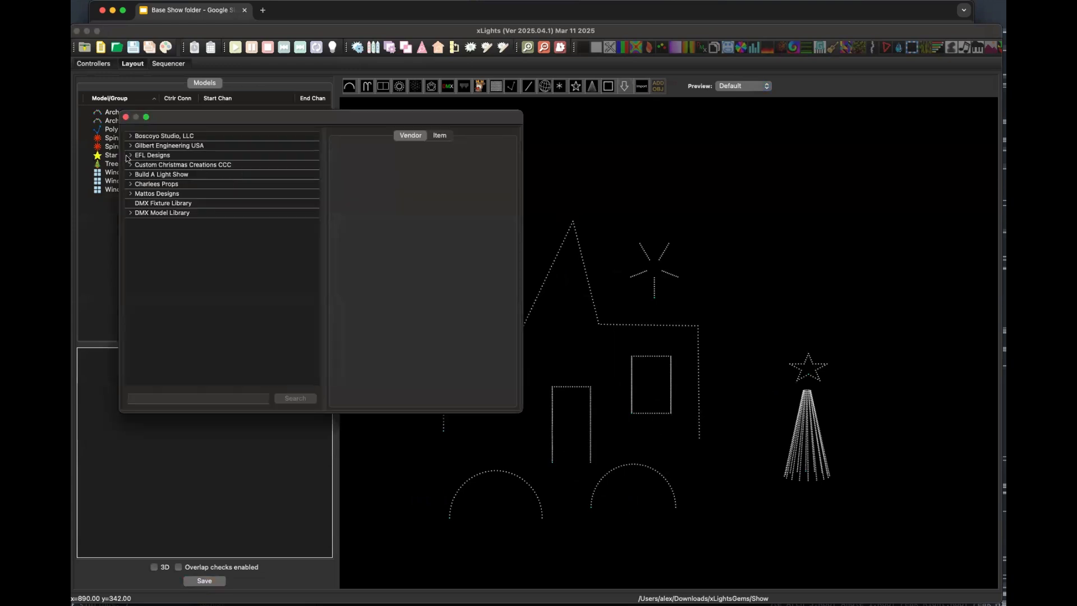
click(127, 158)
click(131, 157)
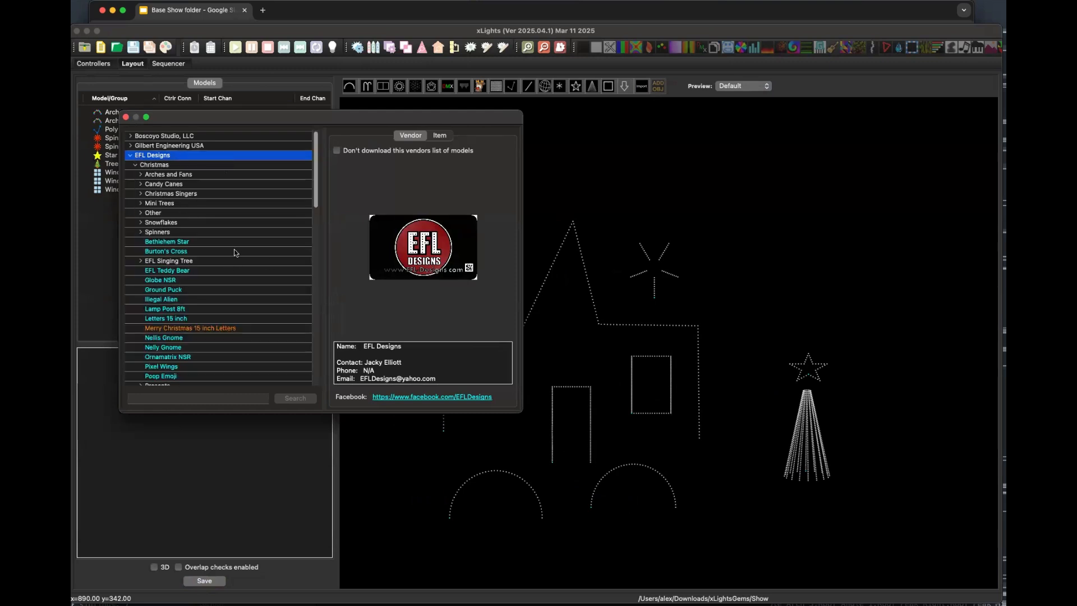
scroll(234, 256, down, 5)
scroll(234, 254, up, 5)
scroll(161, 194, down, 10)
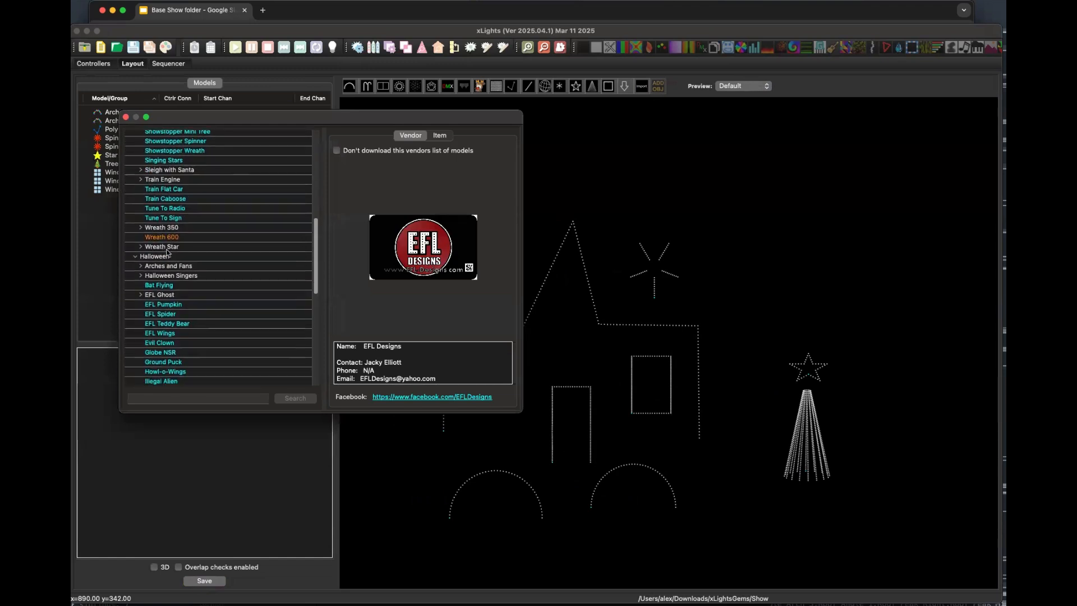
- Insert the EFL Ghost variant of the Halloween EFL Ghost model without importing aliases from the base model
click(154, 295)
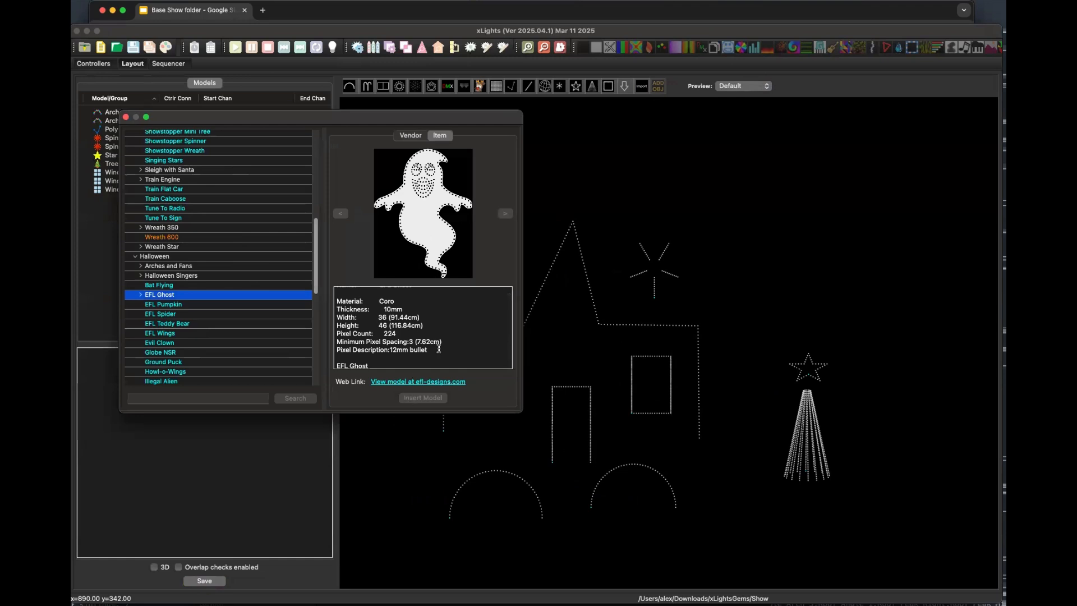
click(140, 296)
click(178, 306)
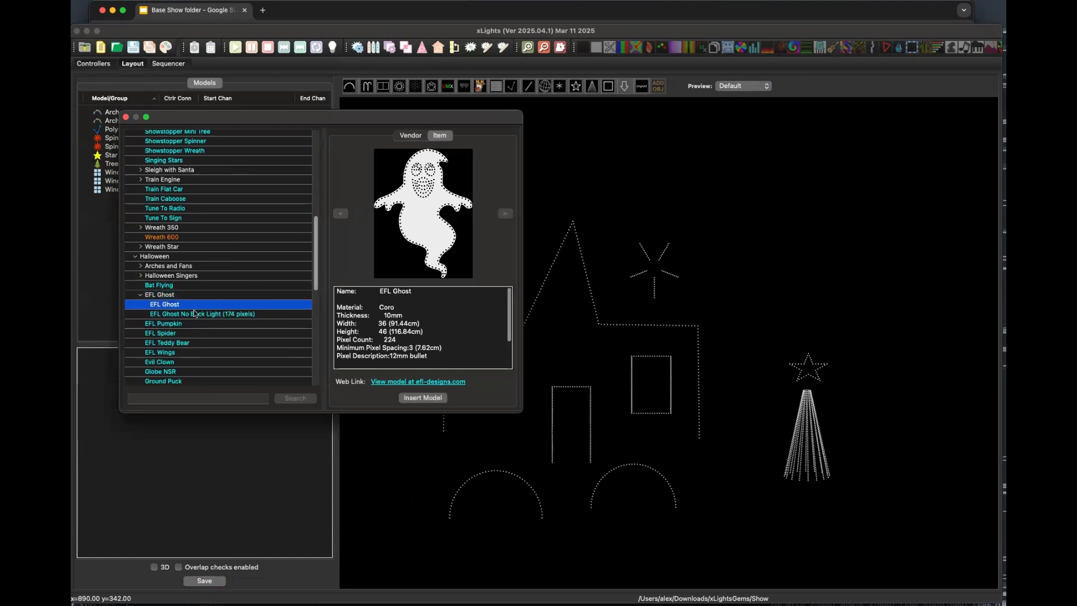
click(423, 398)
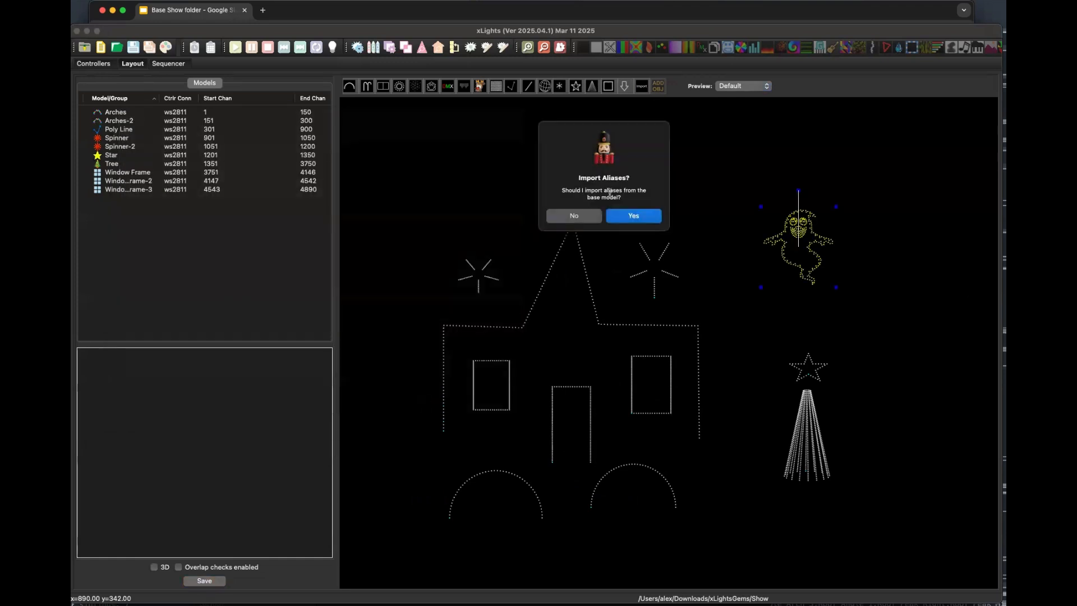
click(574, 216)
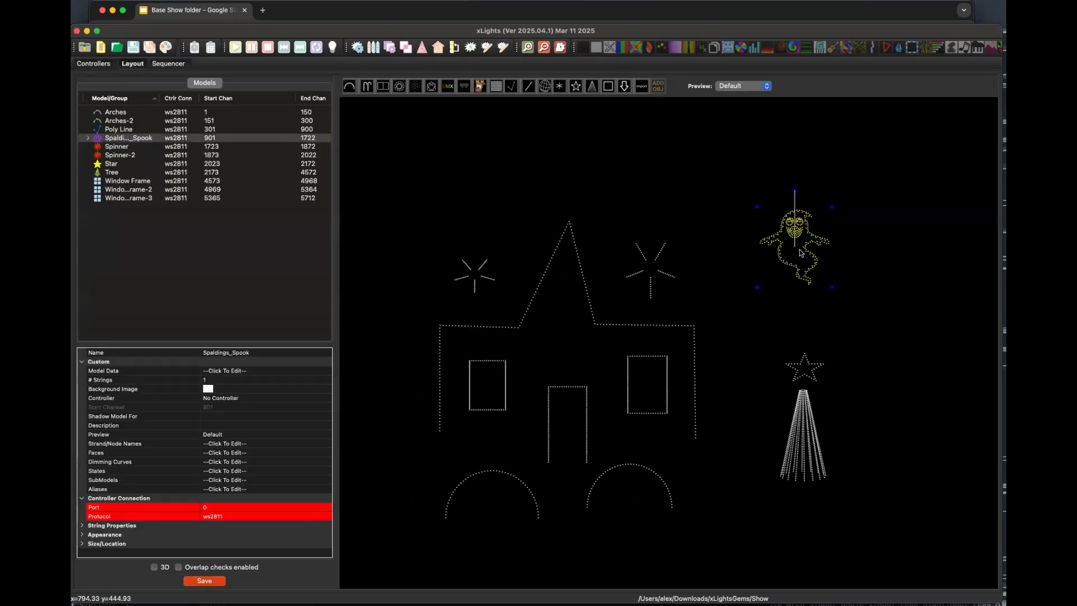
- Move the ghost model from above the star to just over the left spinner
drag(793, 255, 477, 249)
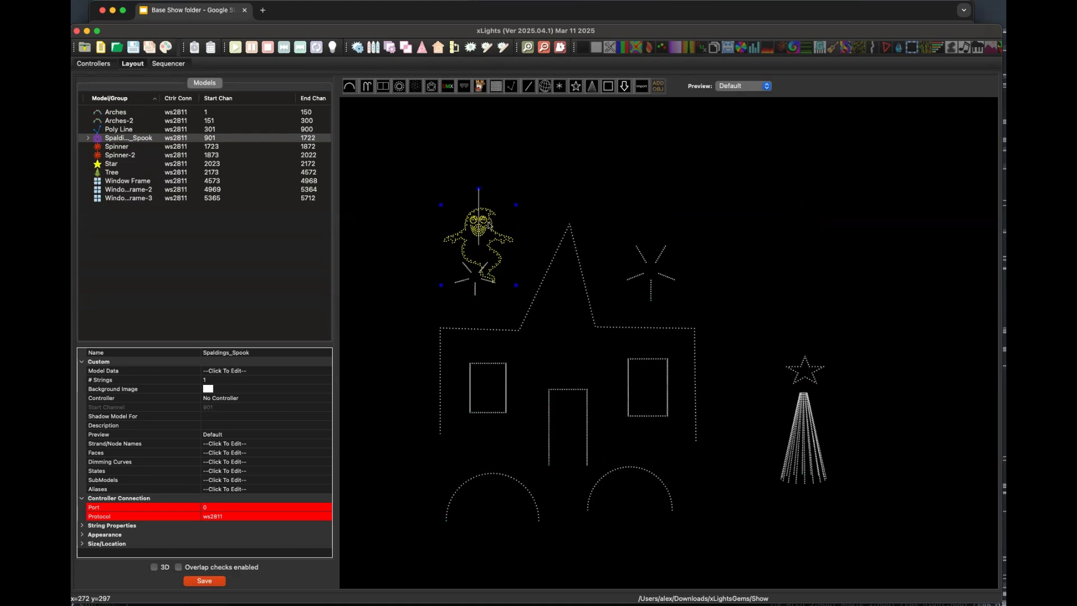
right_click(489, 224)
click(564, 165)
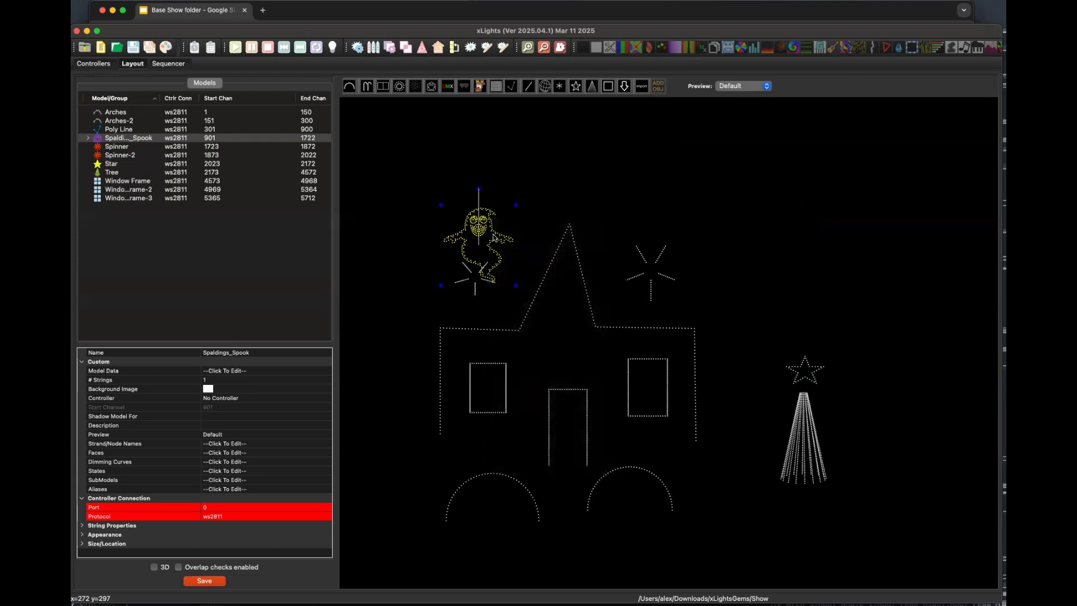
click(564, 209)
- Duplicate the ghost model and move the copy over the right spinner
click(127, 138)
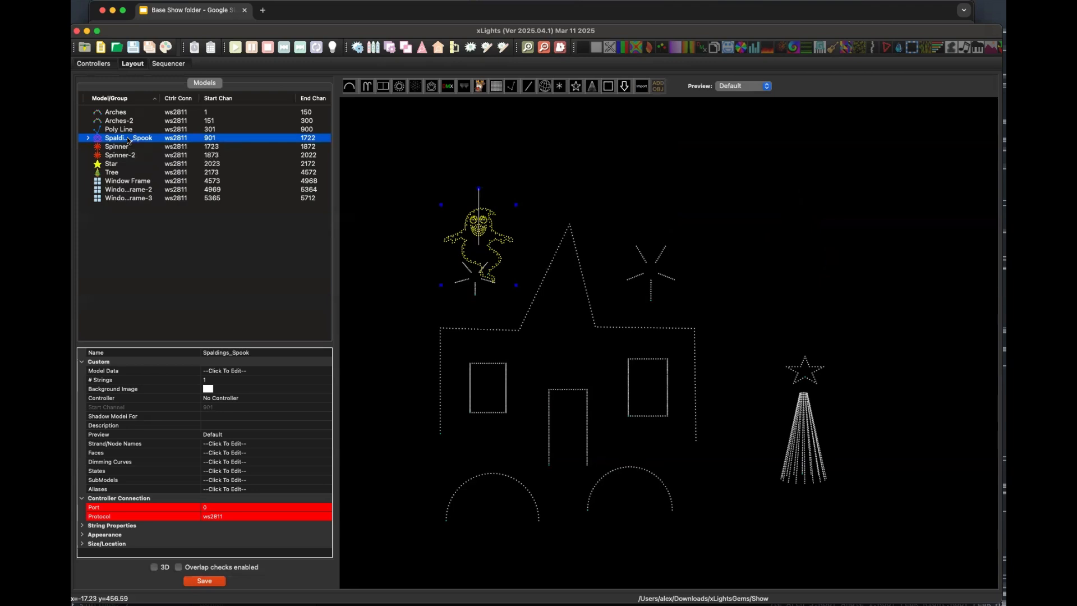
key(super+v)
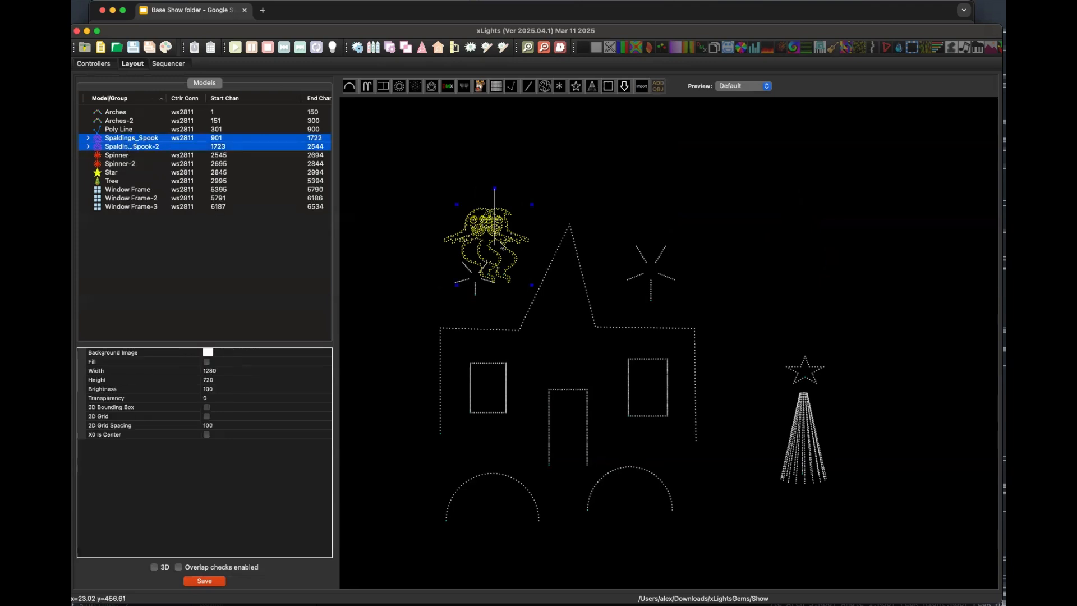
drag(517, 240, 656, 222)
click(528, 210)
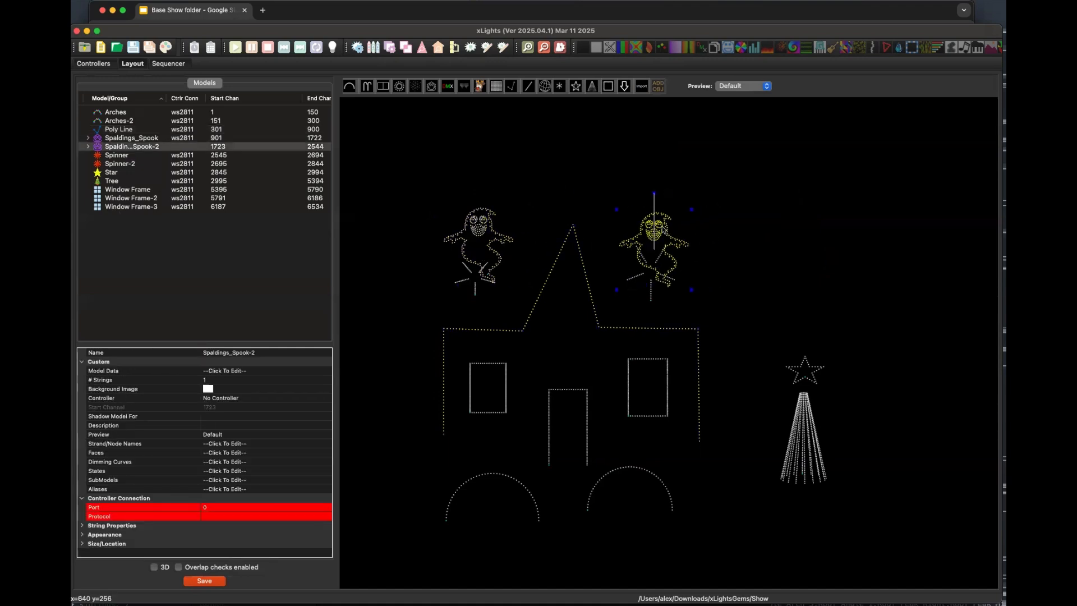
- Flip the right ghost's custom model data horizontally, apply it and deselect the model
click(306, 376)
click(326, 371)
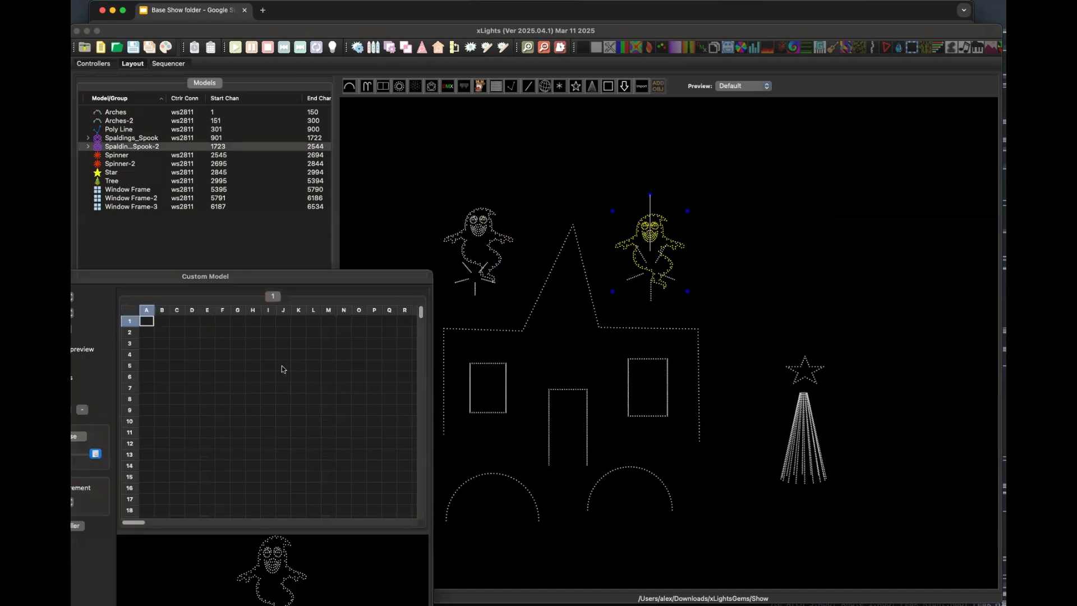
right_click(253, 354)
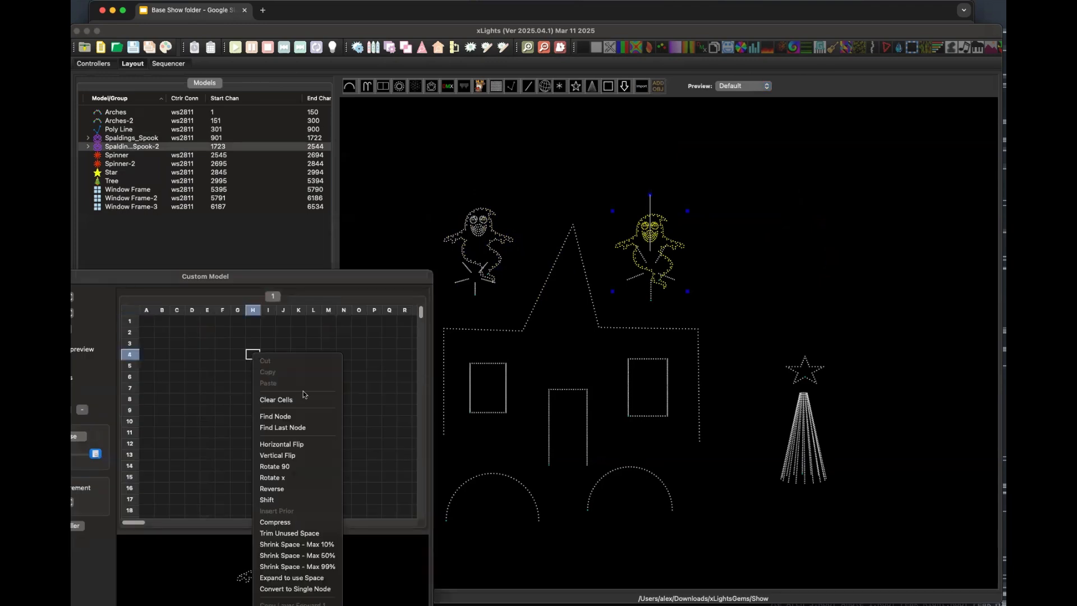
click(306, 447)
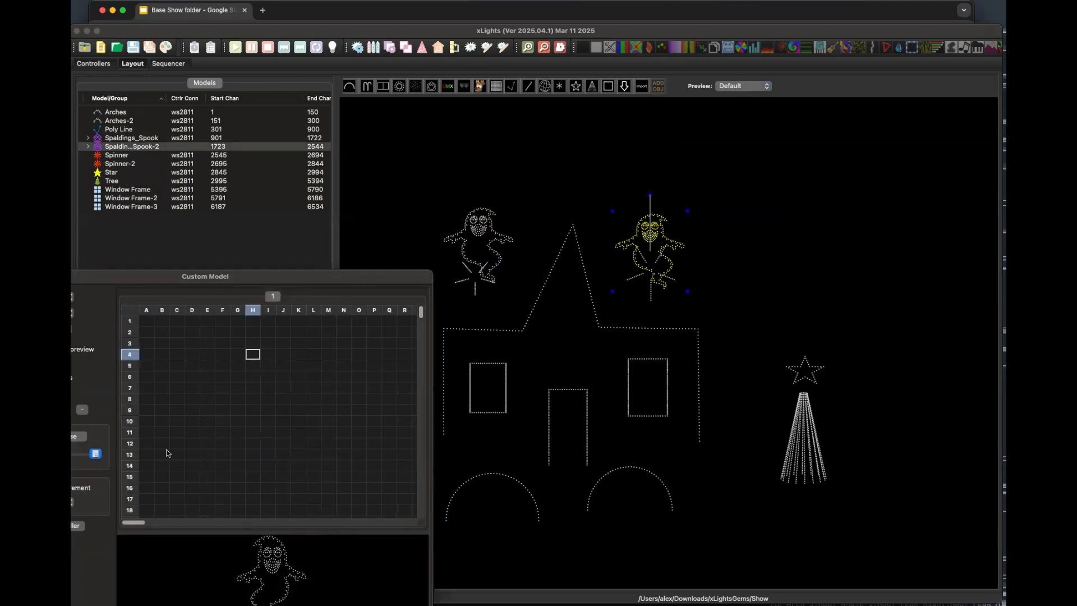
key(Return)
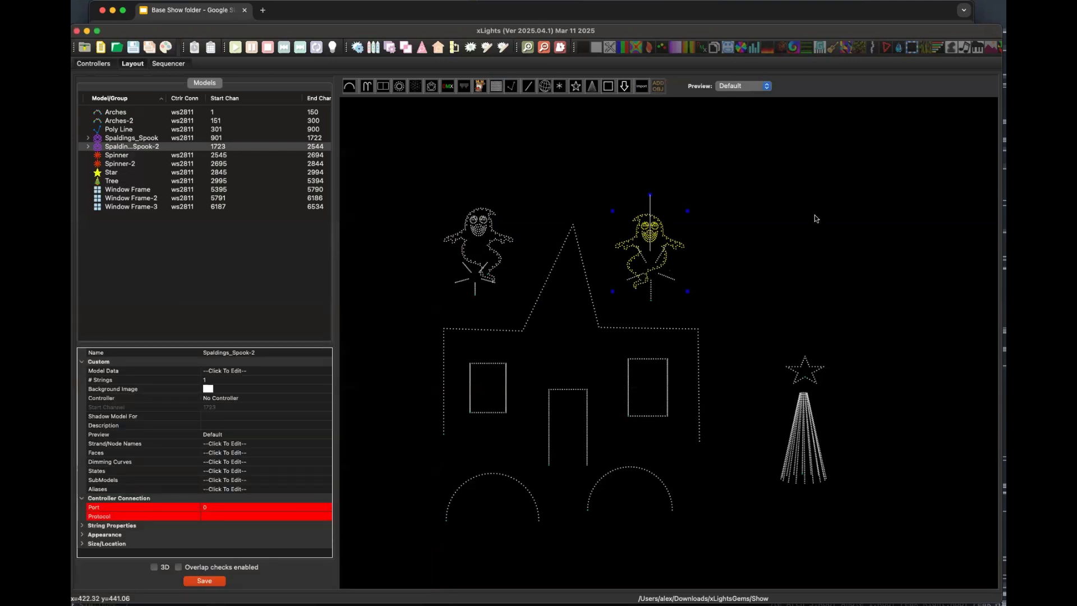
click(815, 216)
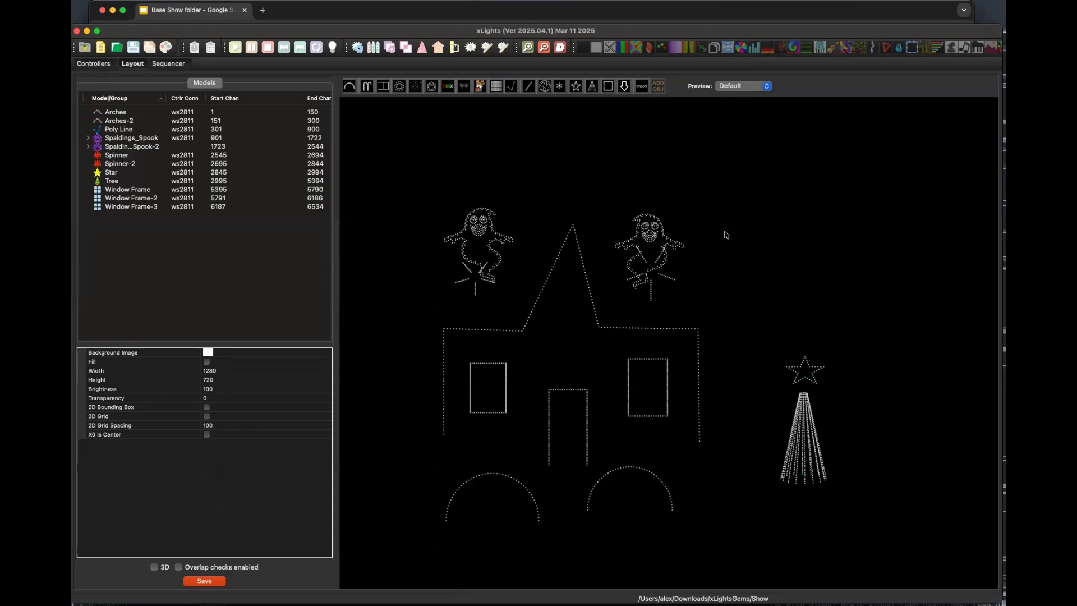
- Check the contents of the Christmas and Halloween previews, then return to the Default preview
click(730, 87)
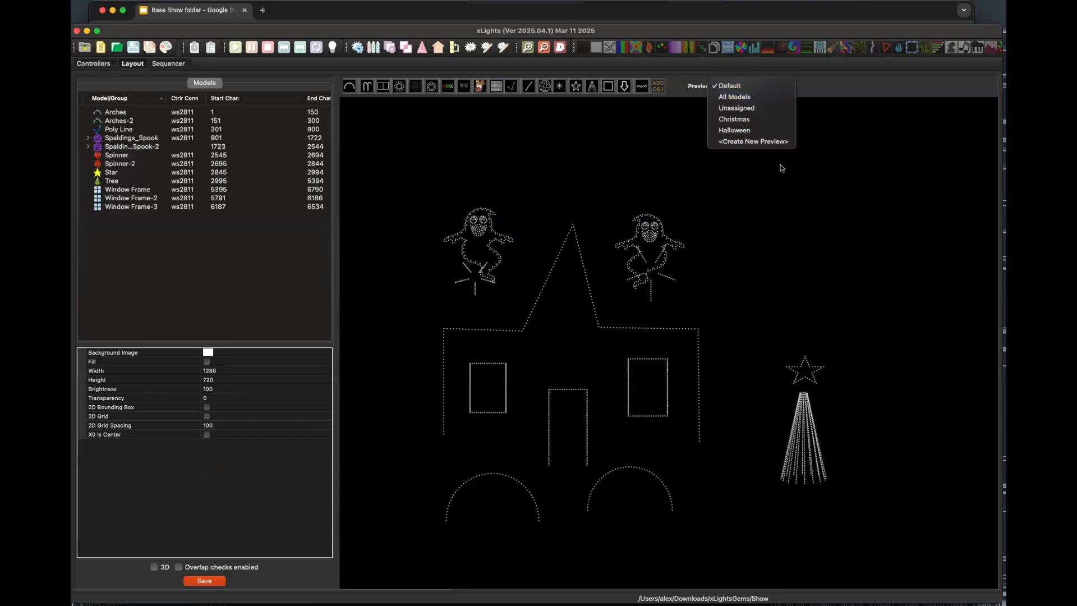
click(748, 120)
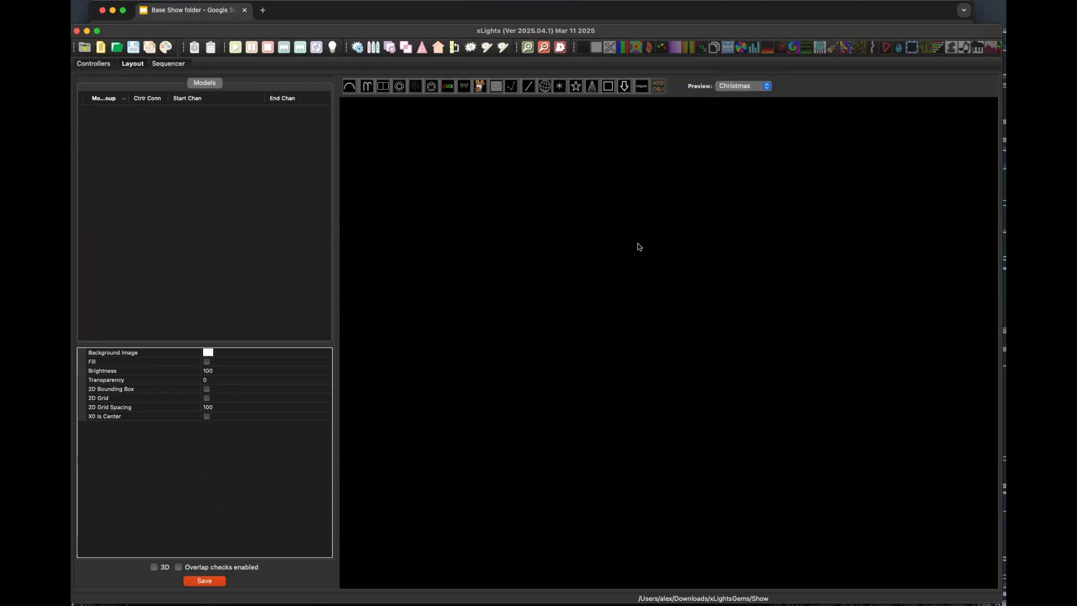
click(756, 87)
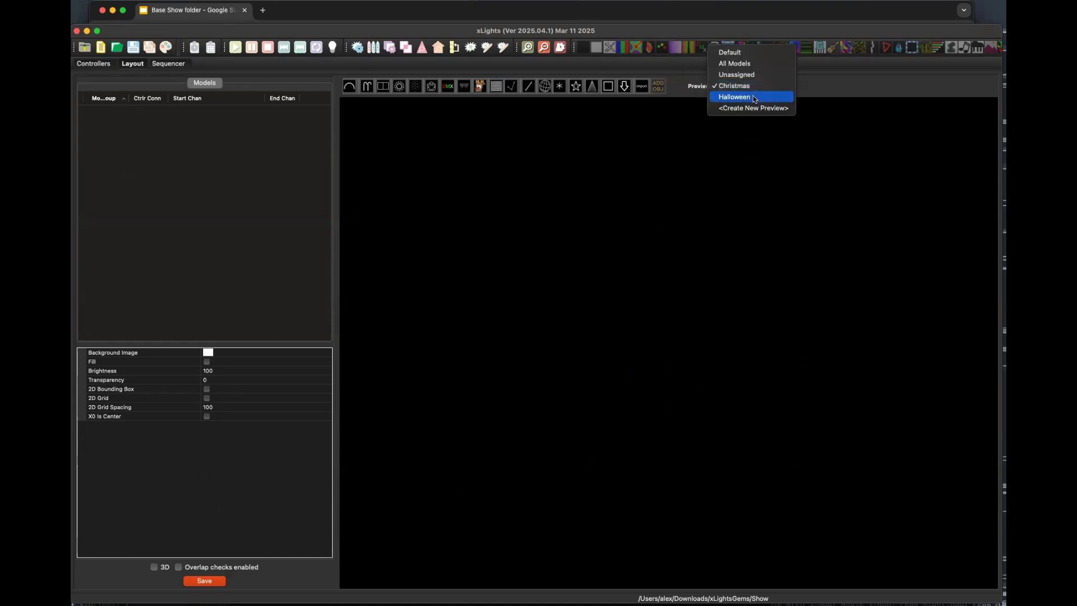
click(752, 95)
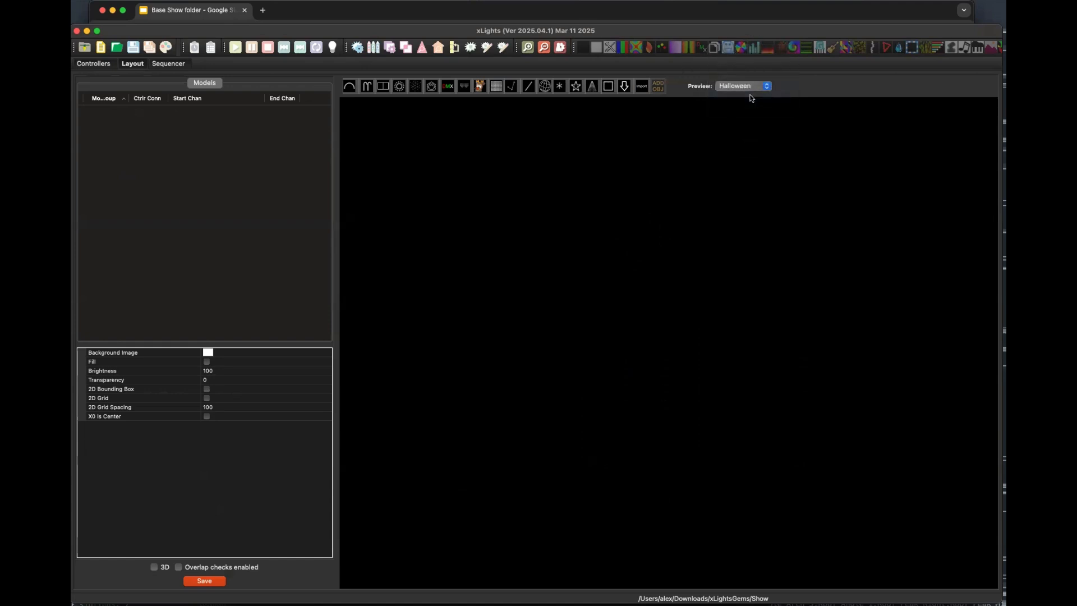
click(749, 84)
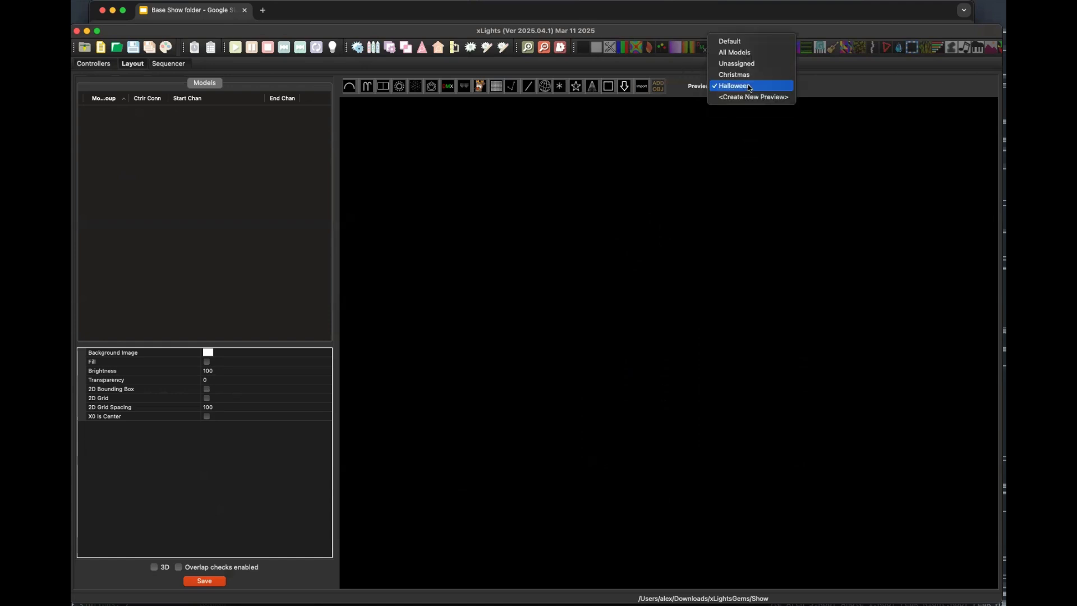
click(744, 42)
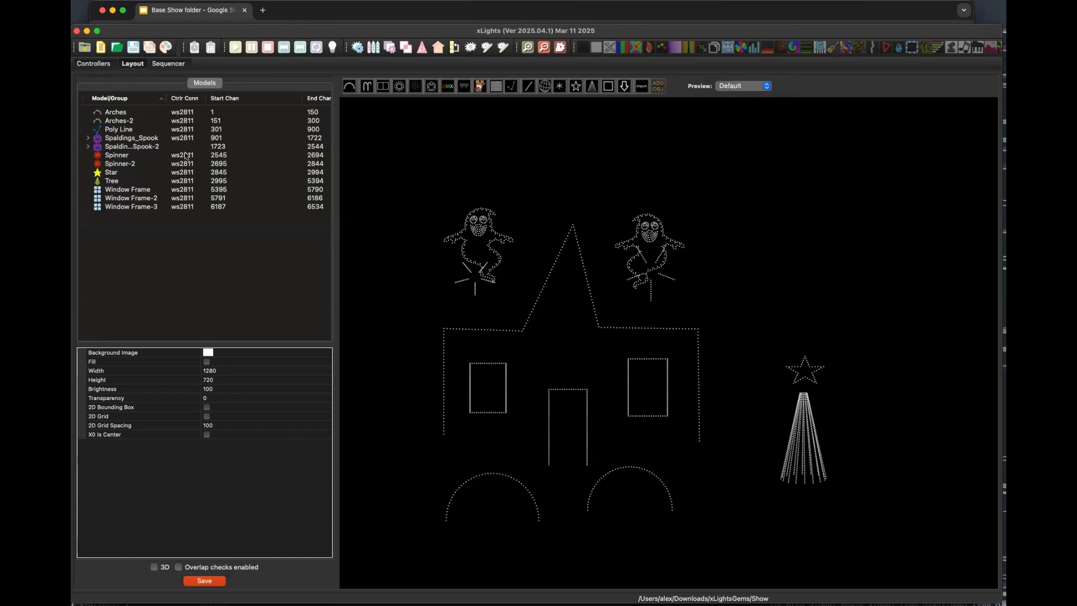
- Bulk edit every model in the layout so all are assigned to All Previews
drag(126, 230, 116, 106)
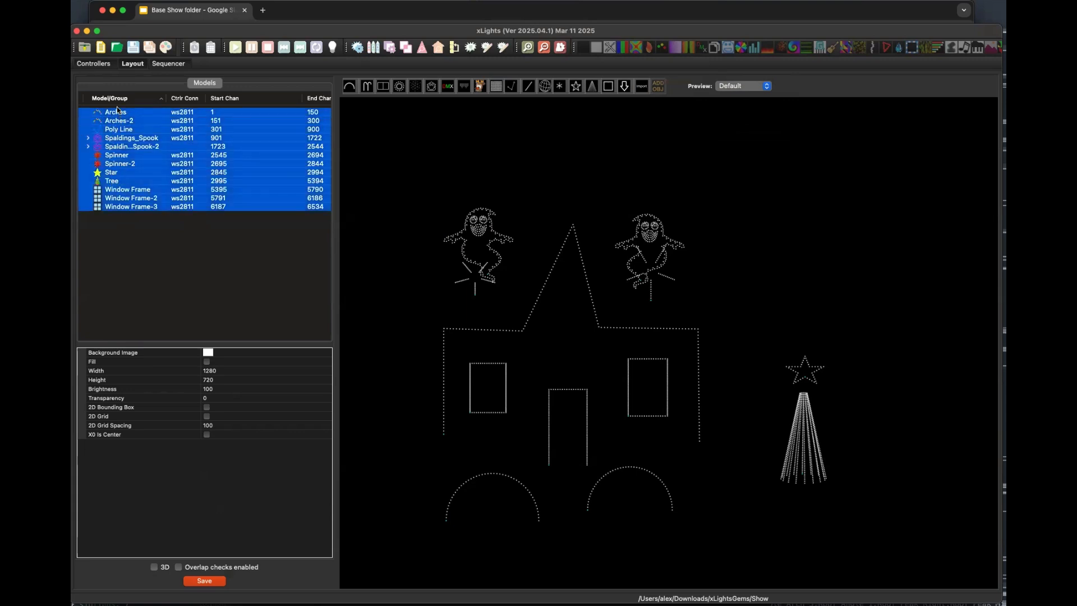
right_click(148, 183)
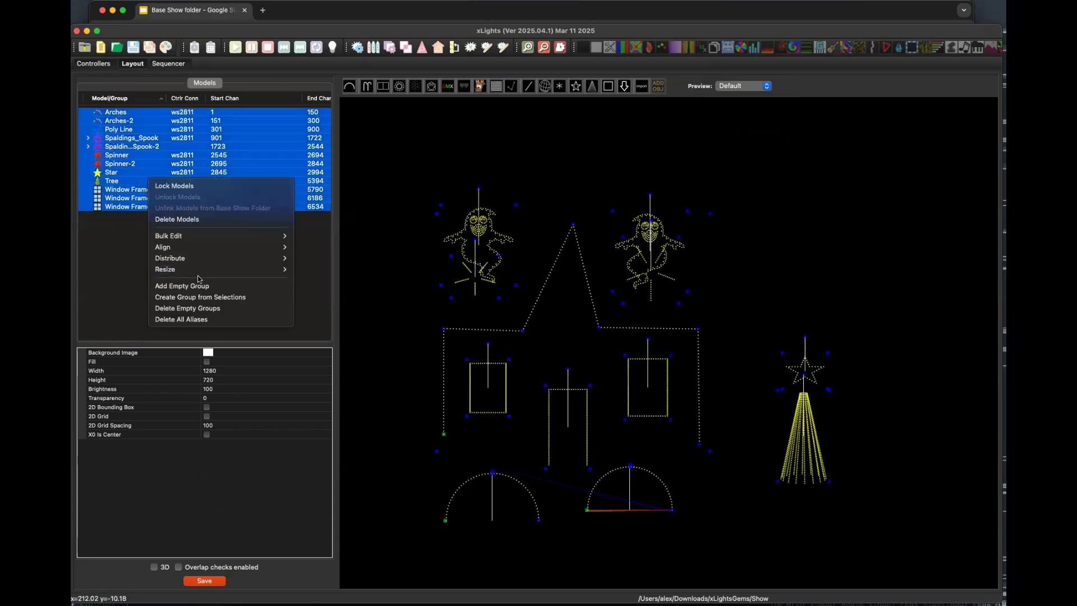
mouse_move(205, 242)
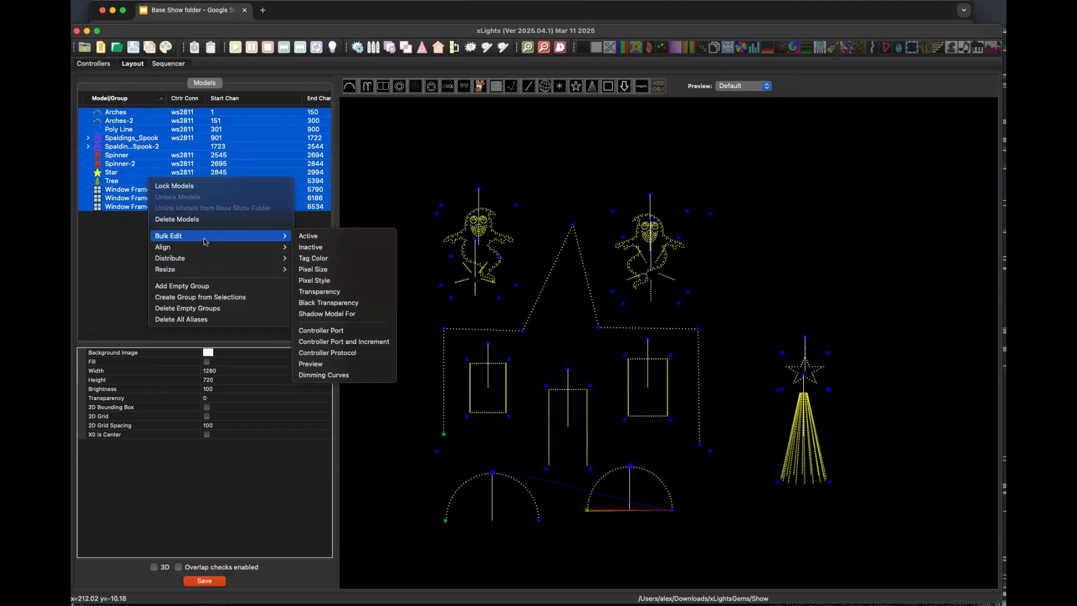
click(327, 364)
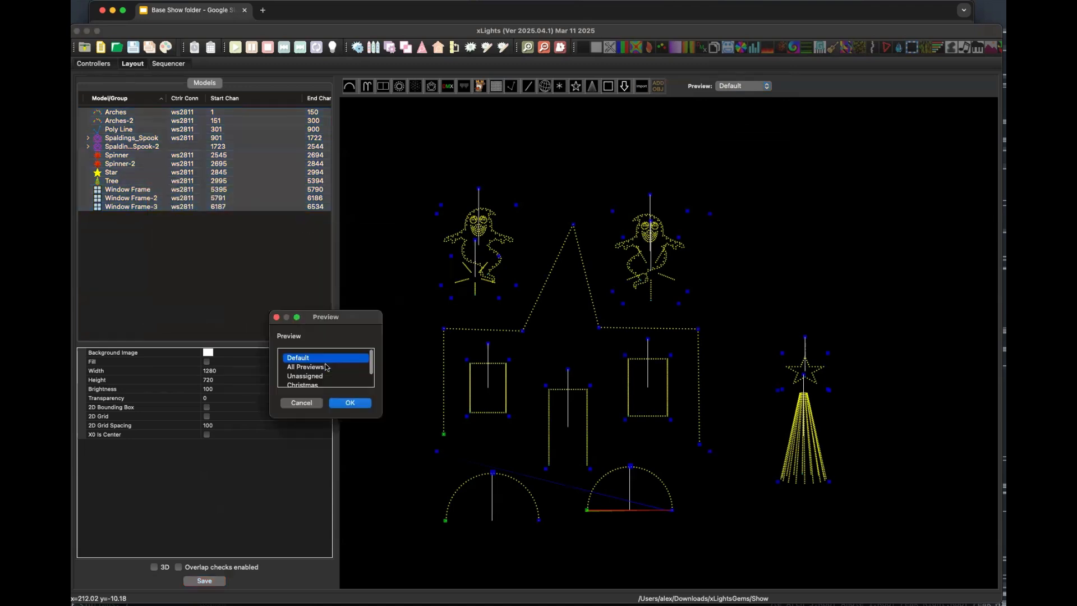
click(293, 368)
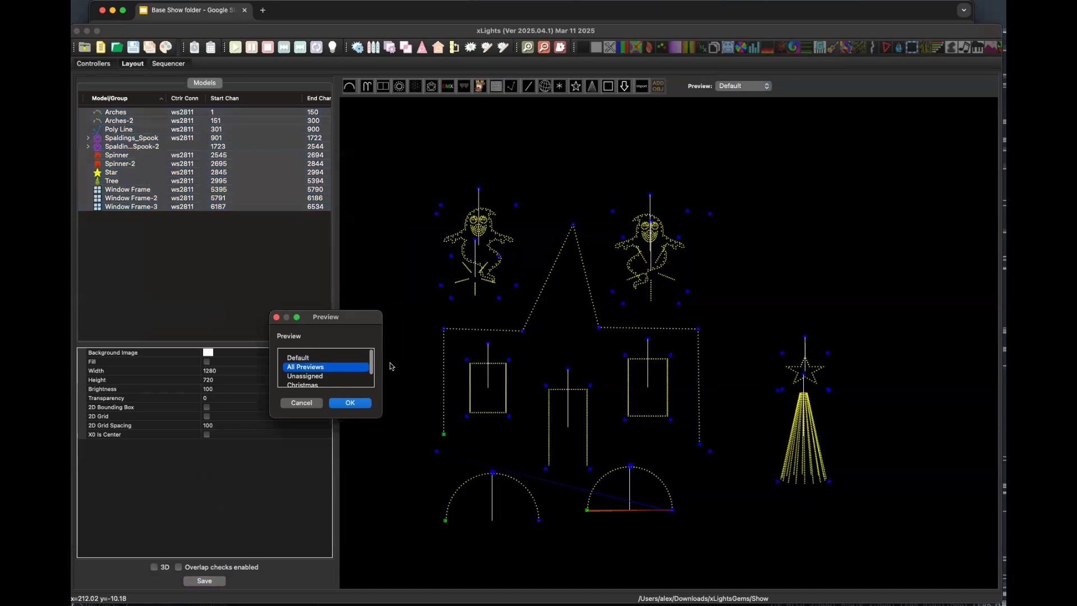
click(355, 405)
click(189, 261)
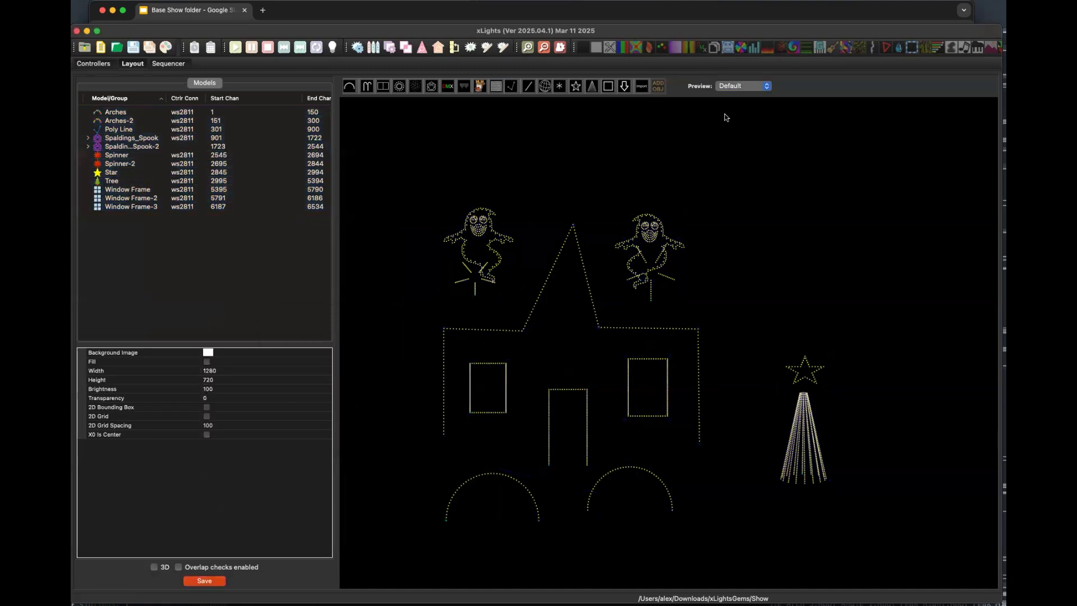
- Check that the models are shown in the Christmas and Halloween previews, and switch back to Default
click(732, 86)
click(745, 120)
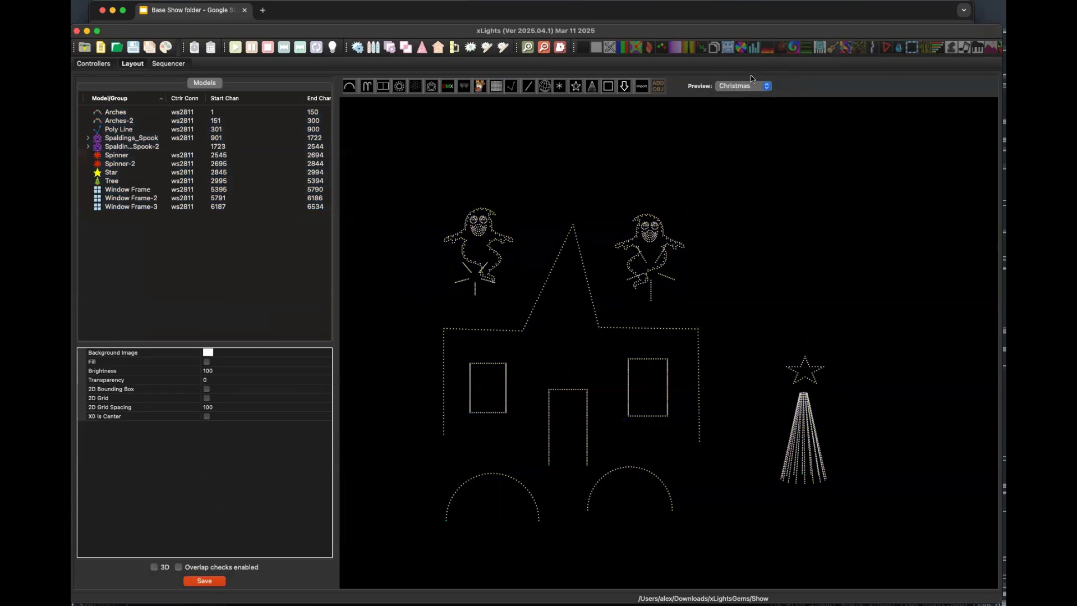
click(752, 87)
click(754, 100)
click(739, 84)
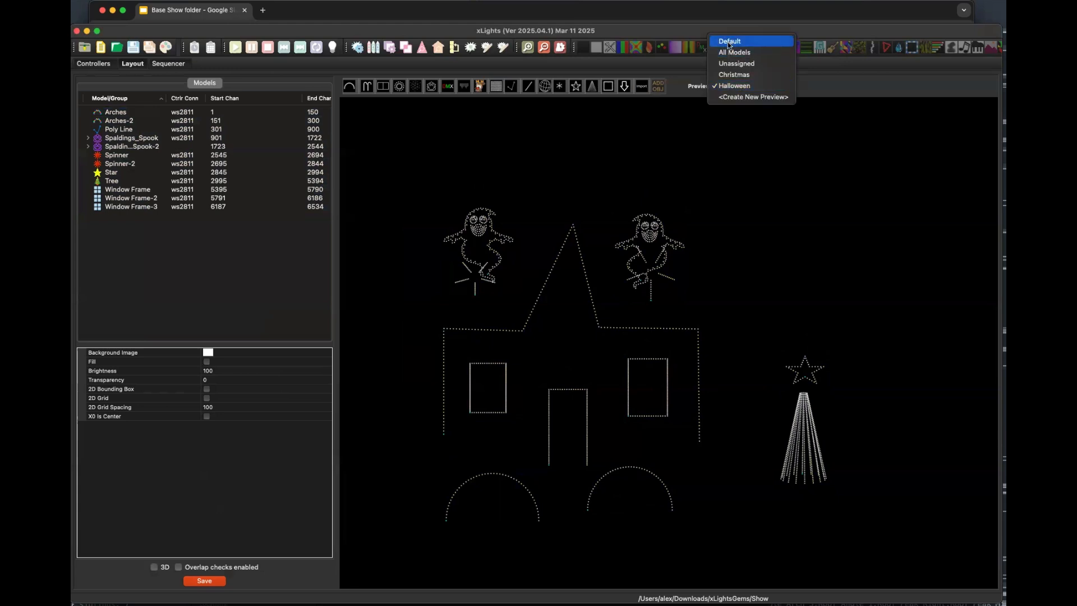
click(731, 43)
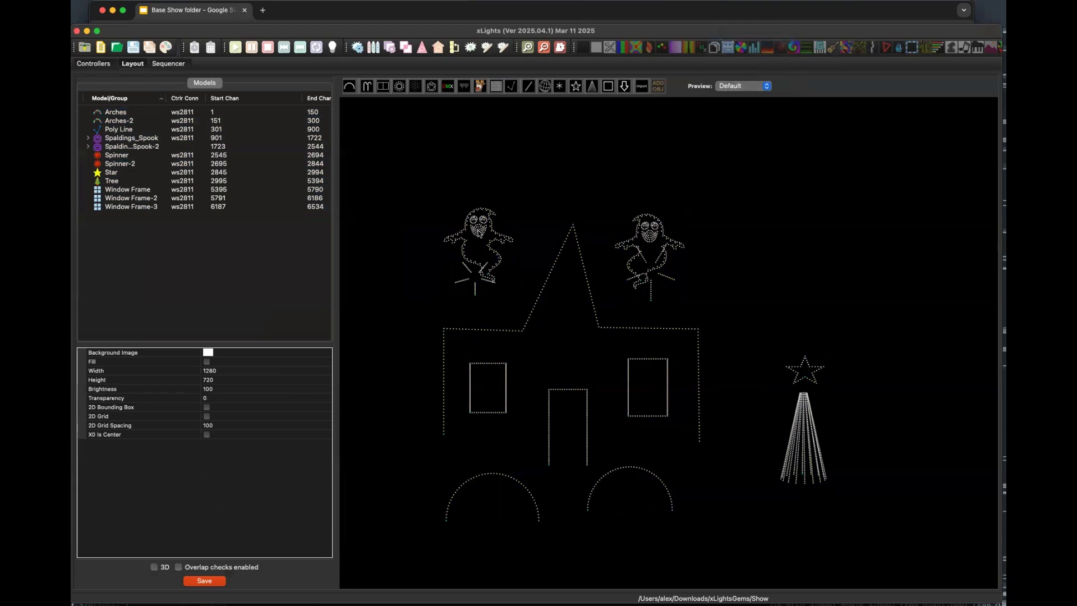
- Bulk edit the two Spaldings_Spook ghost models to assign them to the Halloween preview only
click(120, 129)
click(129, 140)
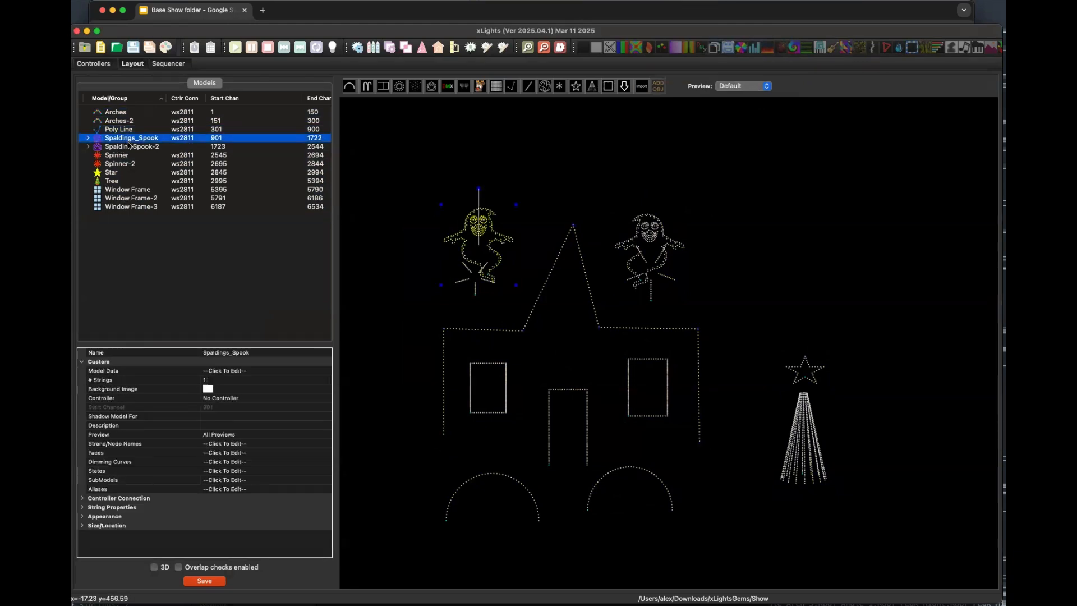
shift+click(129, 147)
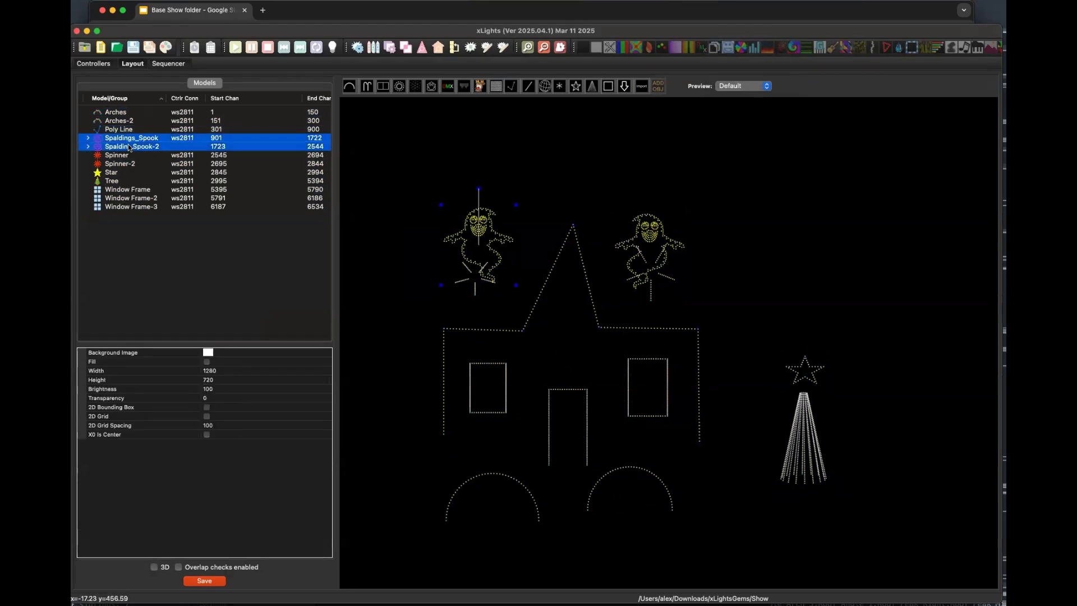
right_click(129, 147)
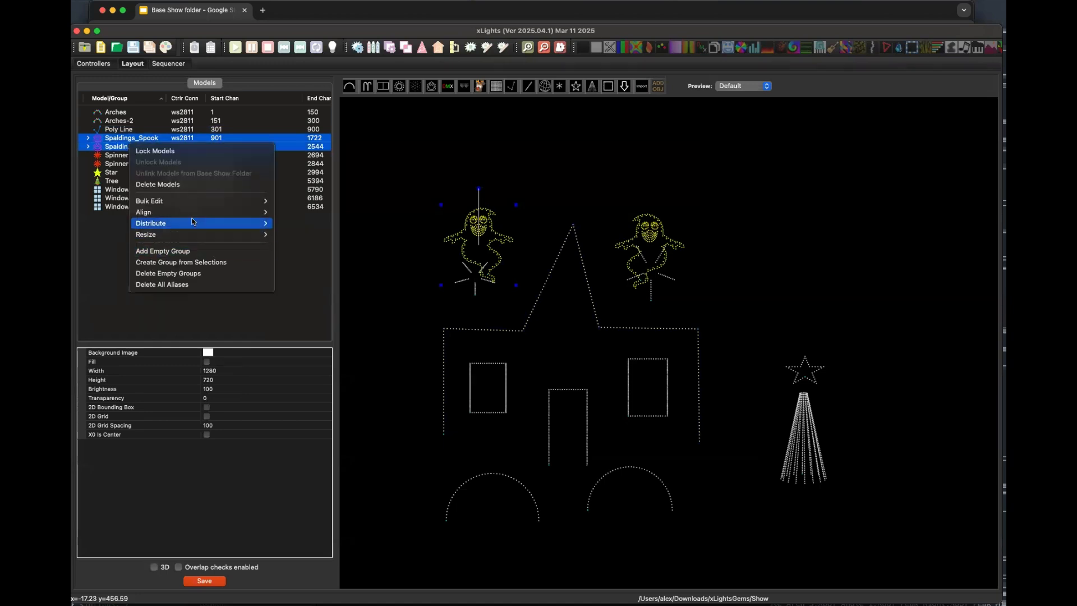
mouse_move(196, 214)
mouse_move(224, 201)
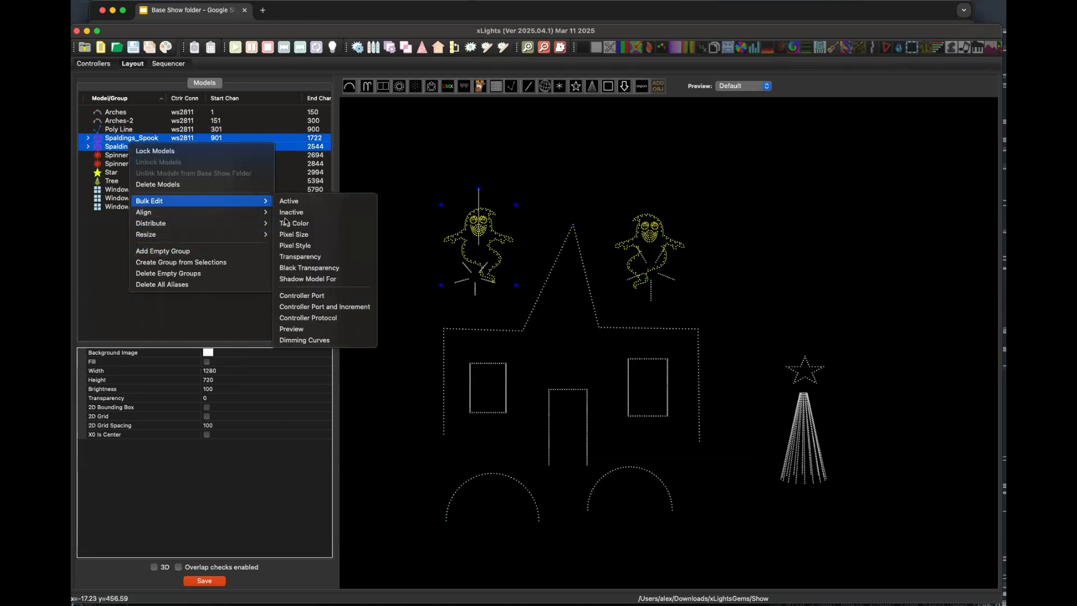
click(323, 330)
scroll(305, 340, down, 2)
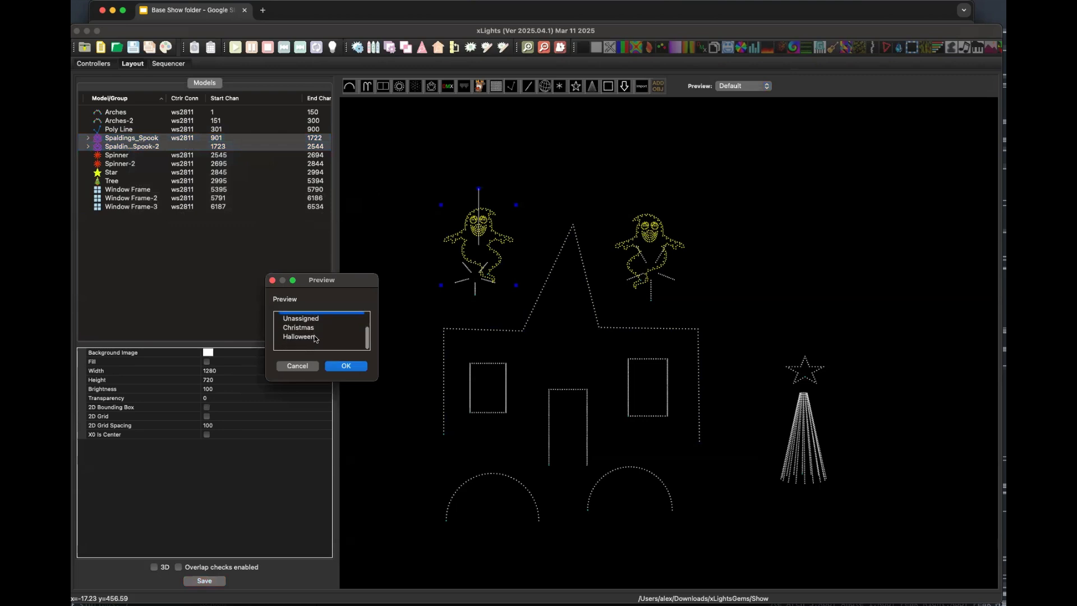
click(303, 341)
click(346, 366)
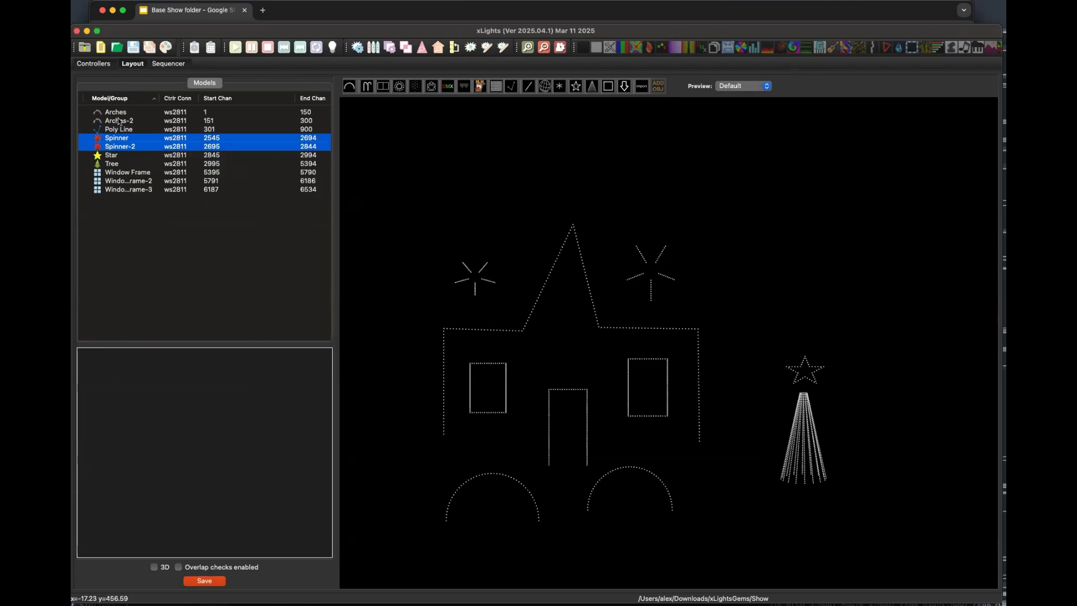
- Bulk edit the star, tree and both arches to assign them to the Christmas preview, and display that preview
click(111, 157)
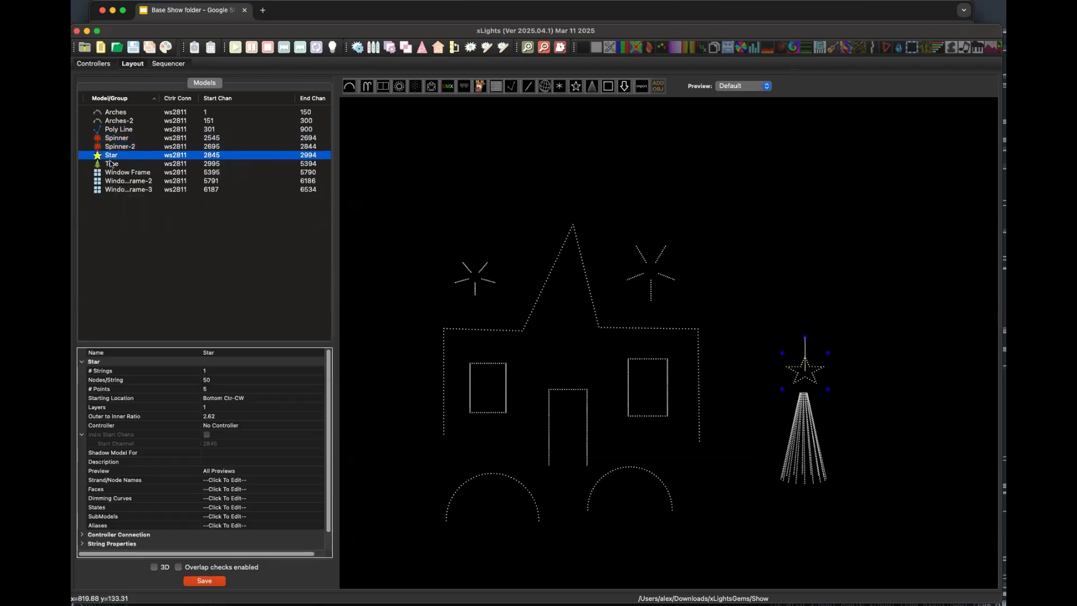
shift+click(111, 164)
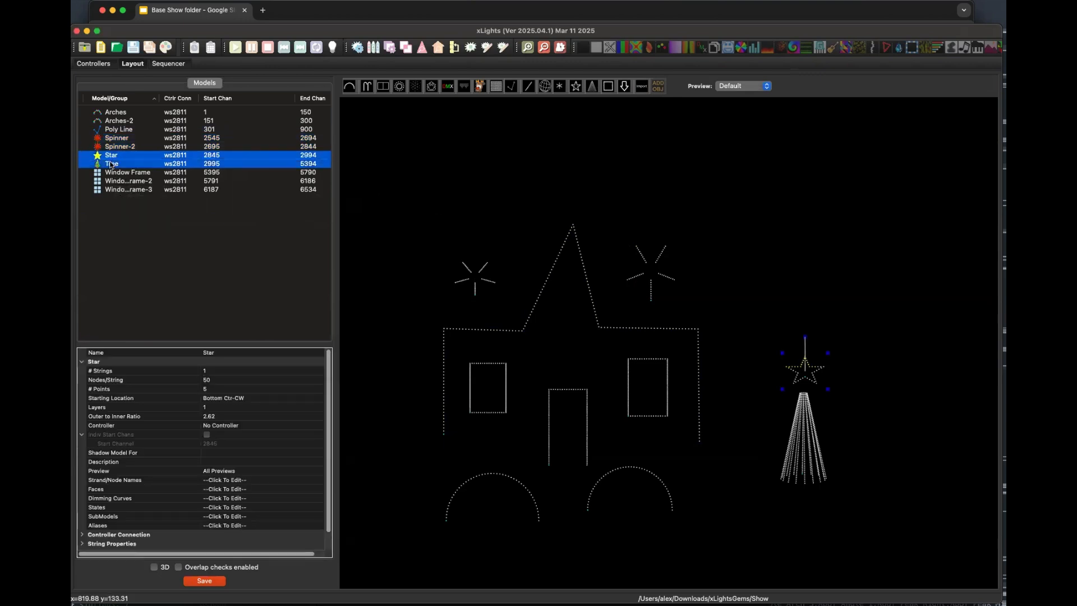
super+click(115, 113)
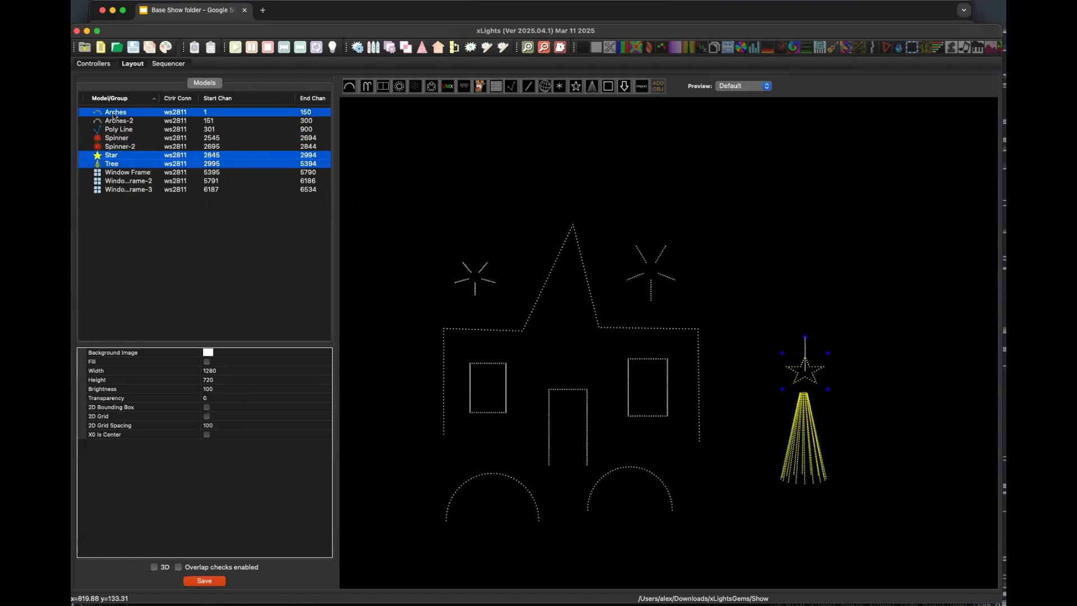
super+click(115, 122)
right_click(116, 120)
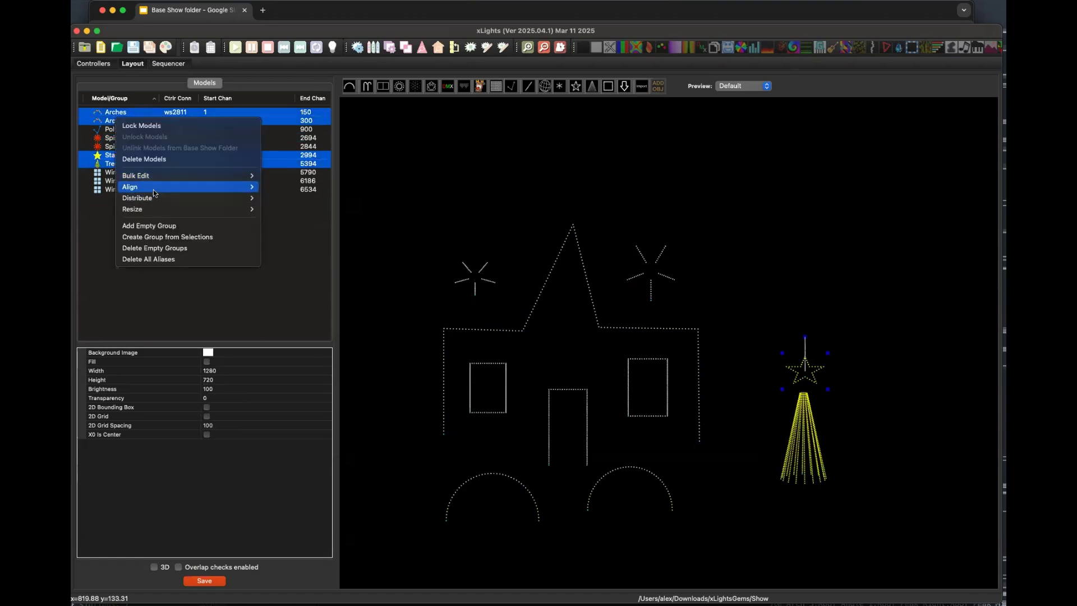
mouse_move(169, 175)
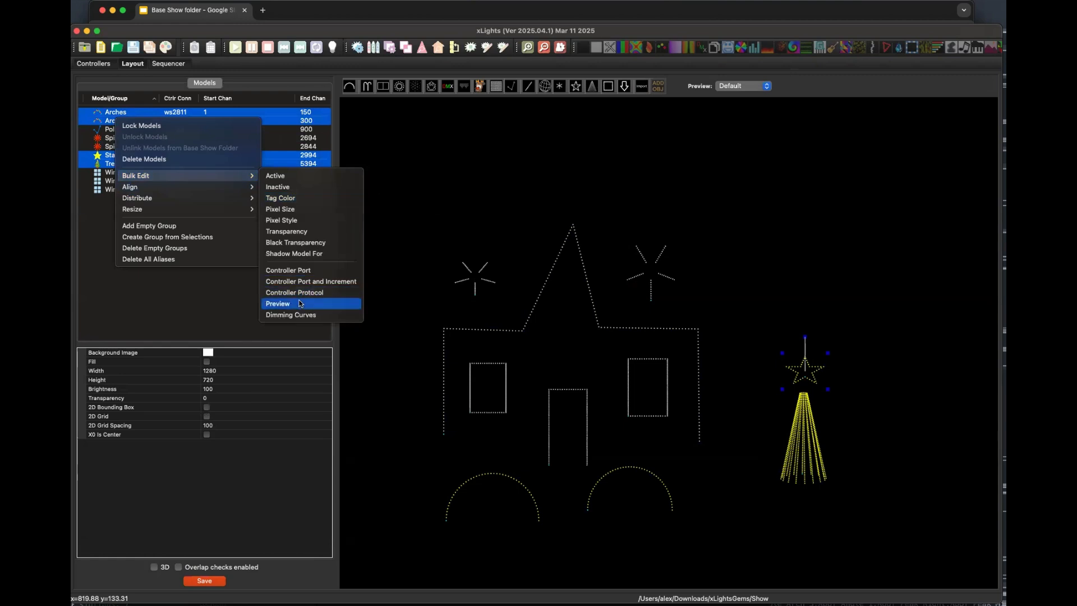
click(301, 303)
click(282, 320)
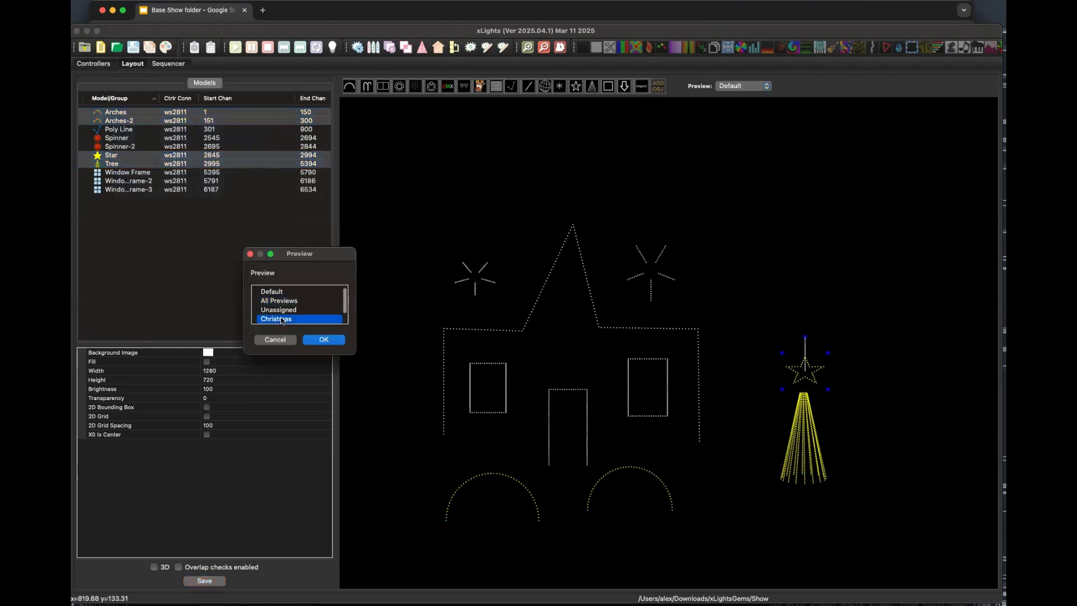
click(328, 340)
click(303, 295)
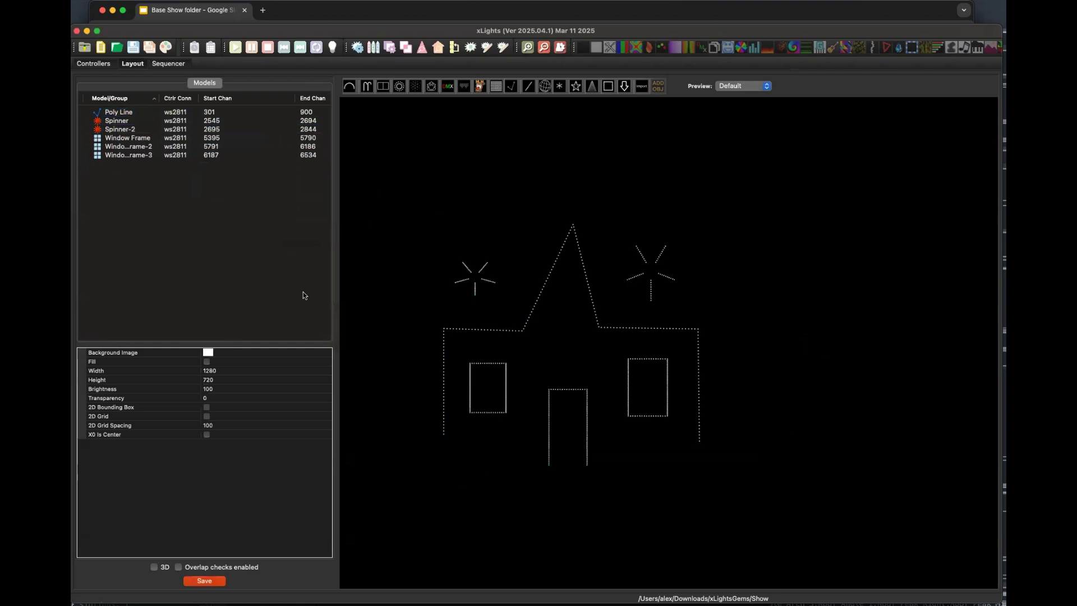
click(748, 88)
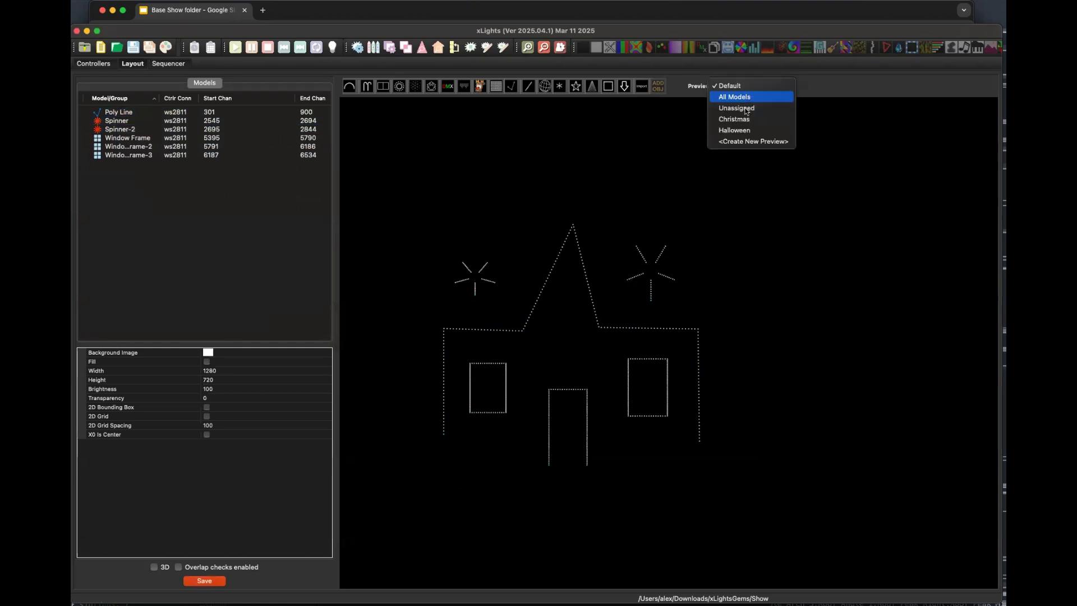
click(747, 116)
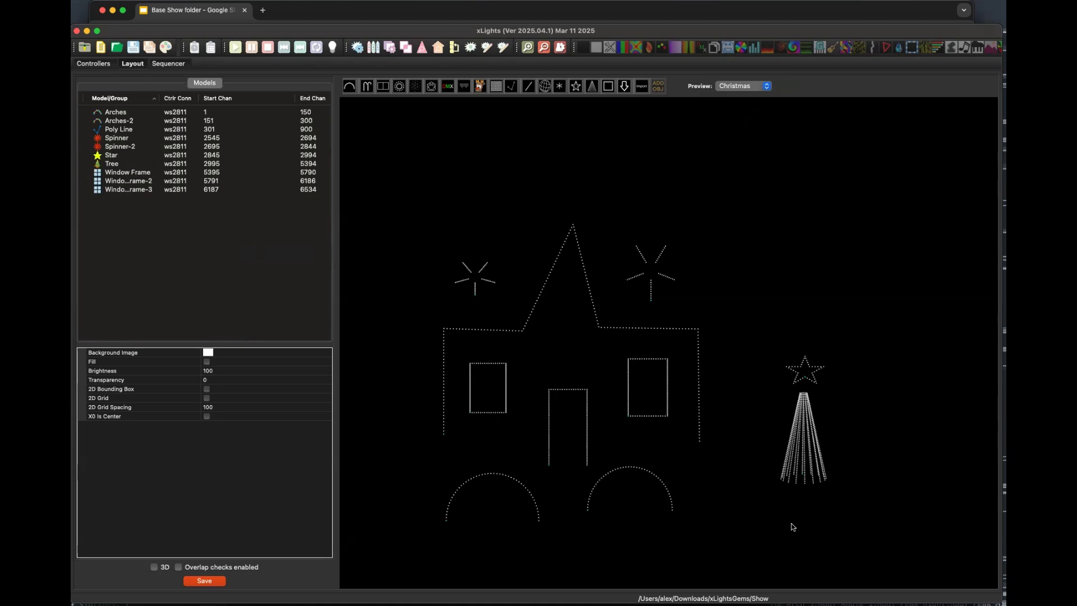
- In the Halloween preview, bulk edit Spinner and Spinner-2 to assign both to the Christmas preview only
click(747, 90)
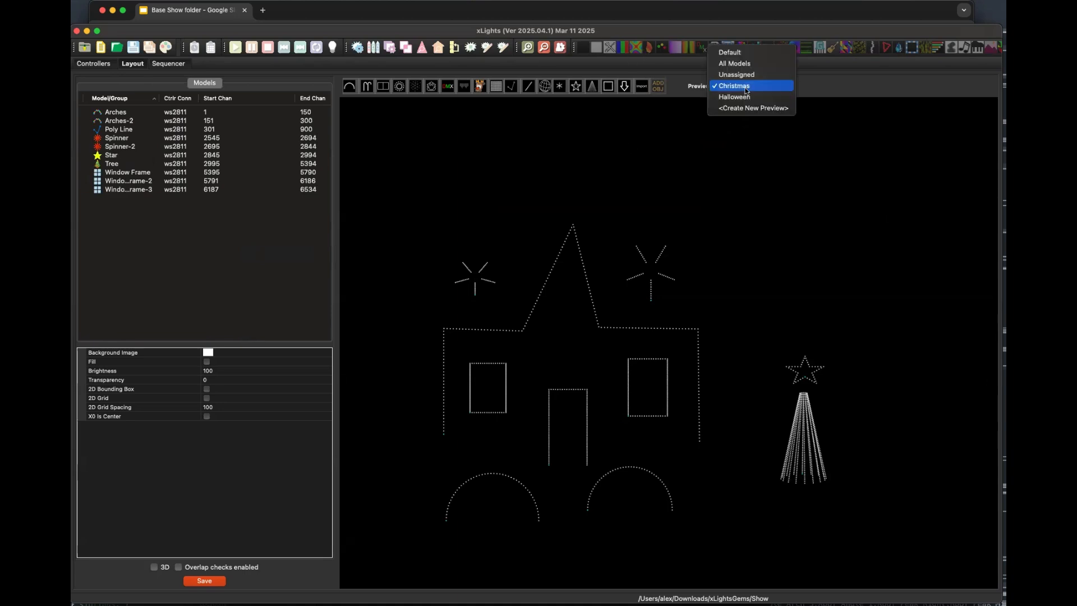
click(744, 97)
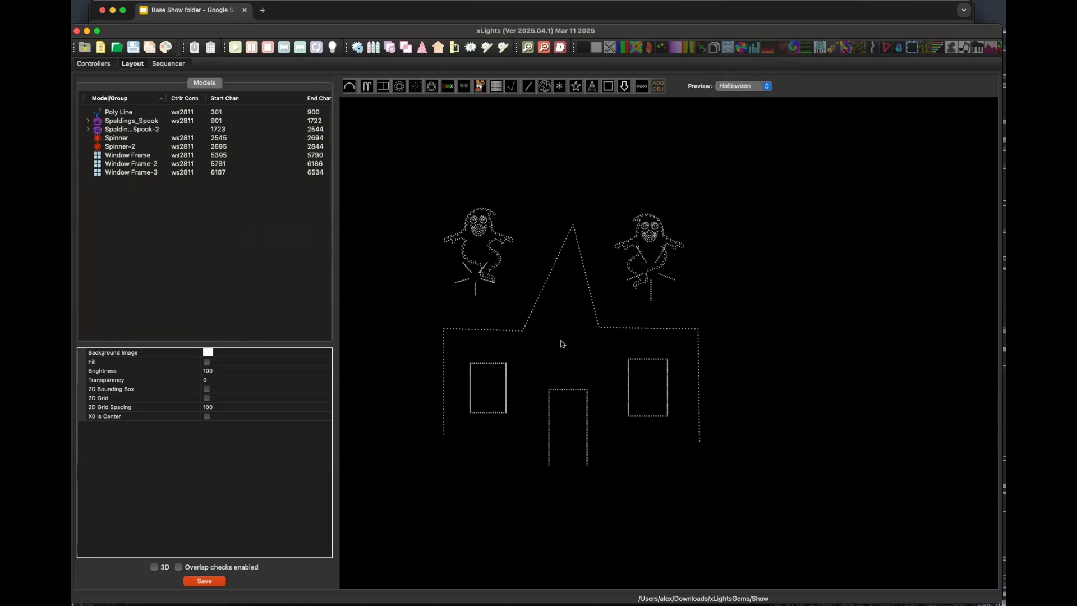
click(124, 140)
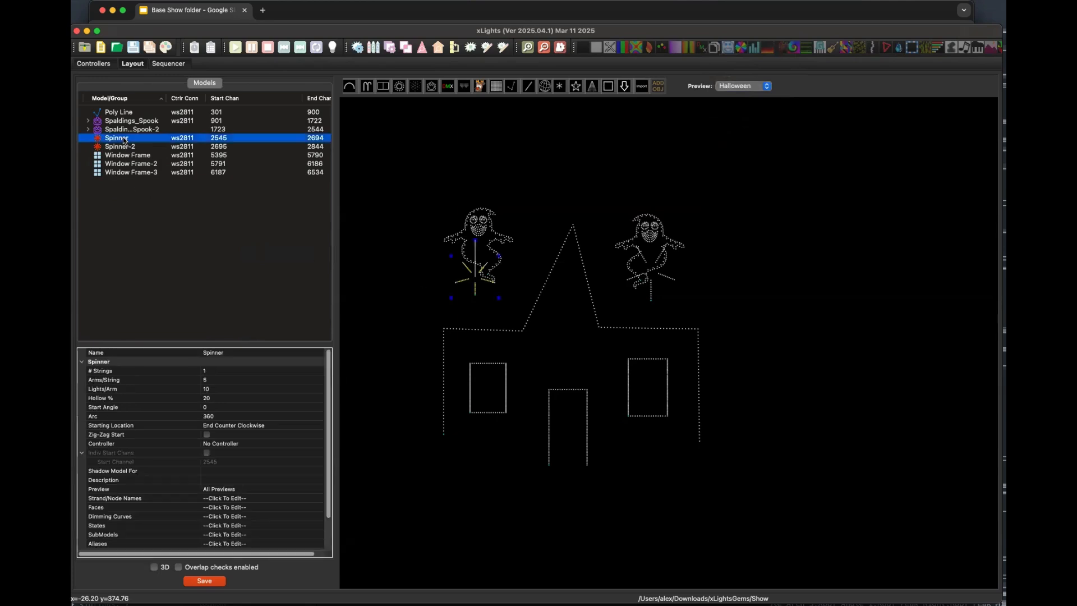
shift+click(122, 148)
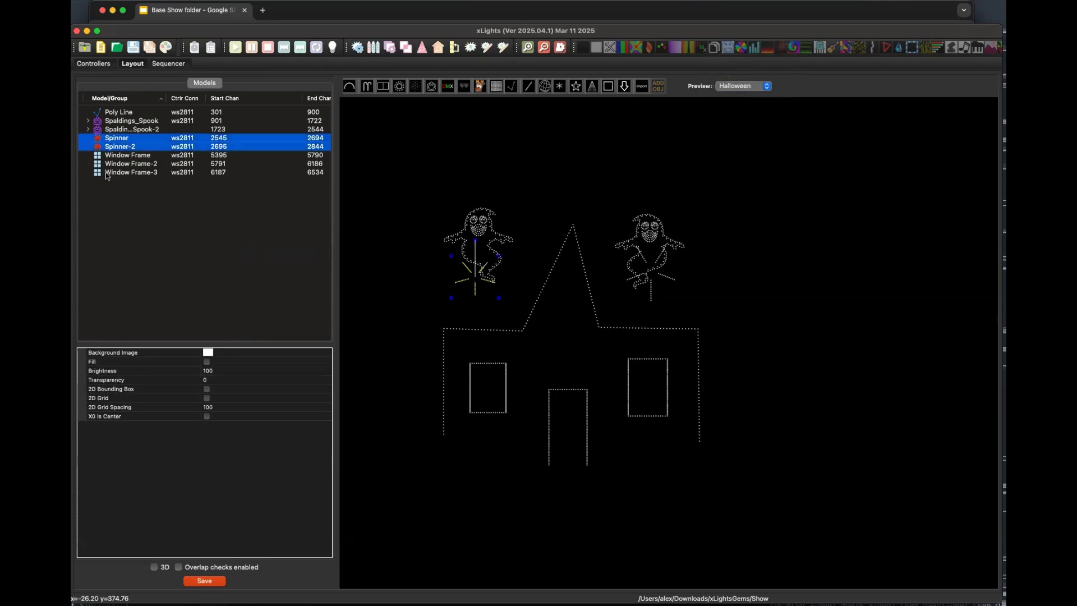
right_click(116, 145)
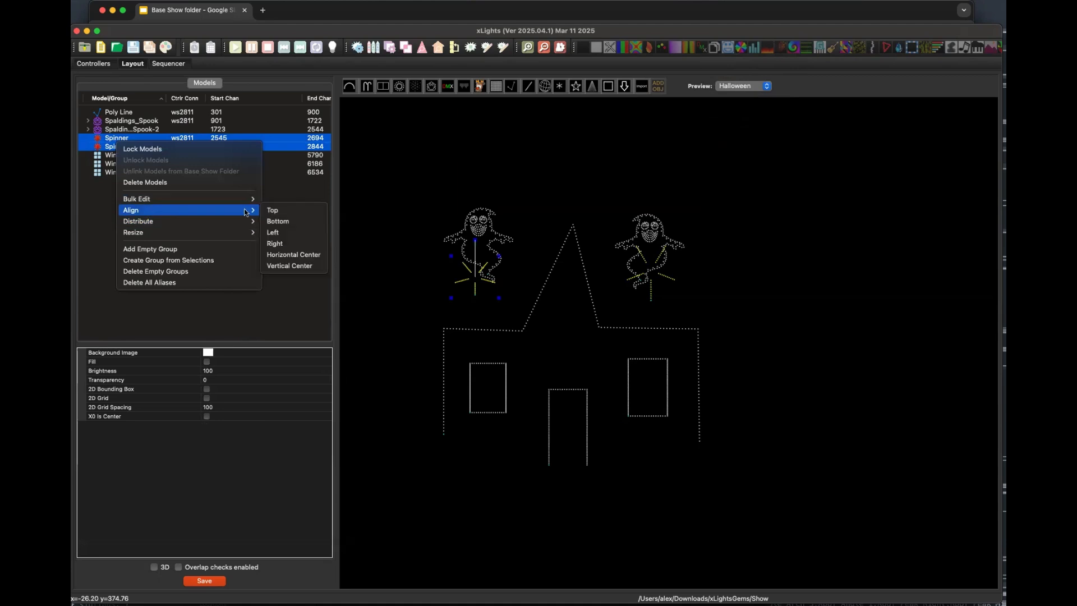
mouse_move(185, 199)
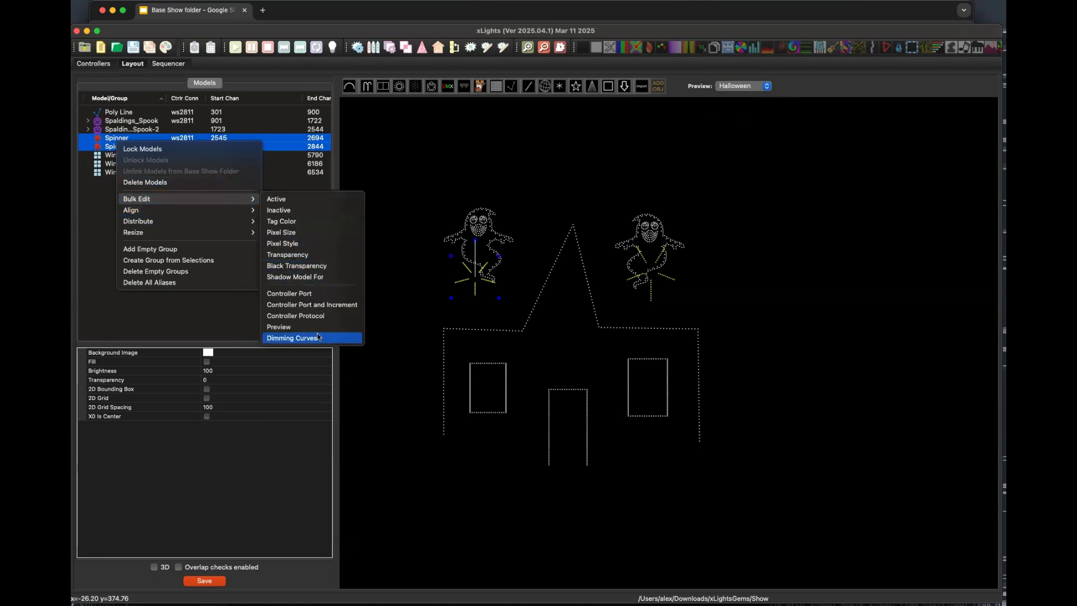
click(312, 326)
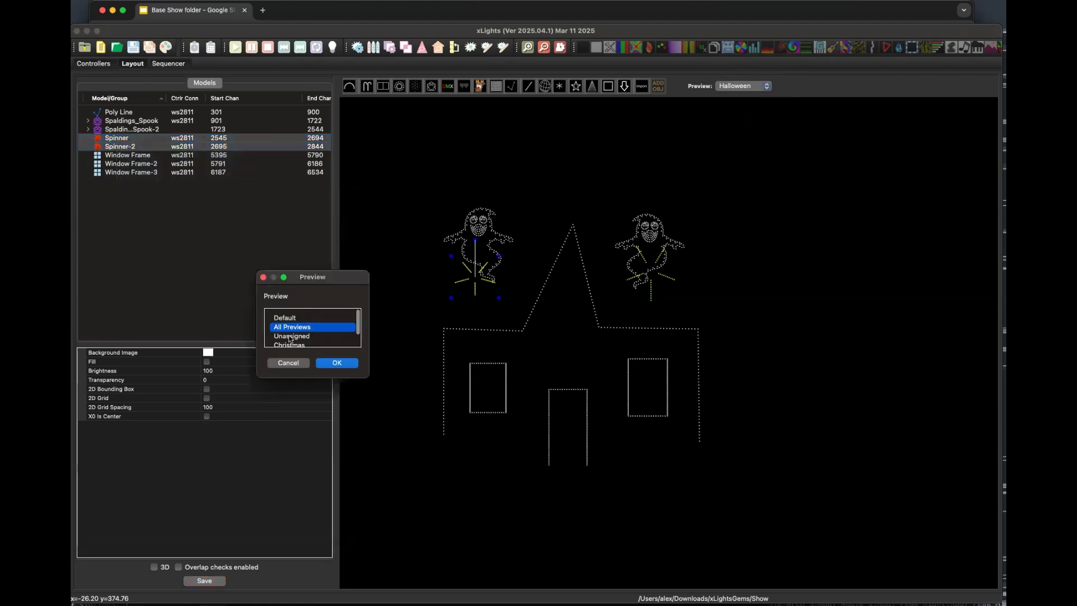
scroll(296, 335, down, 1)
click(291, 335)
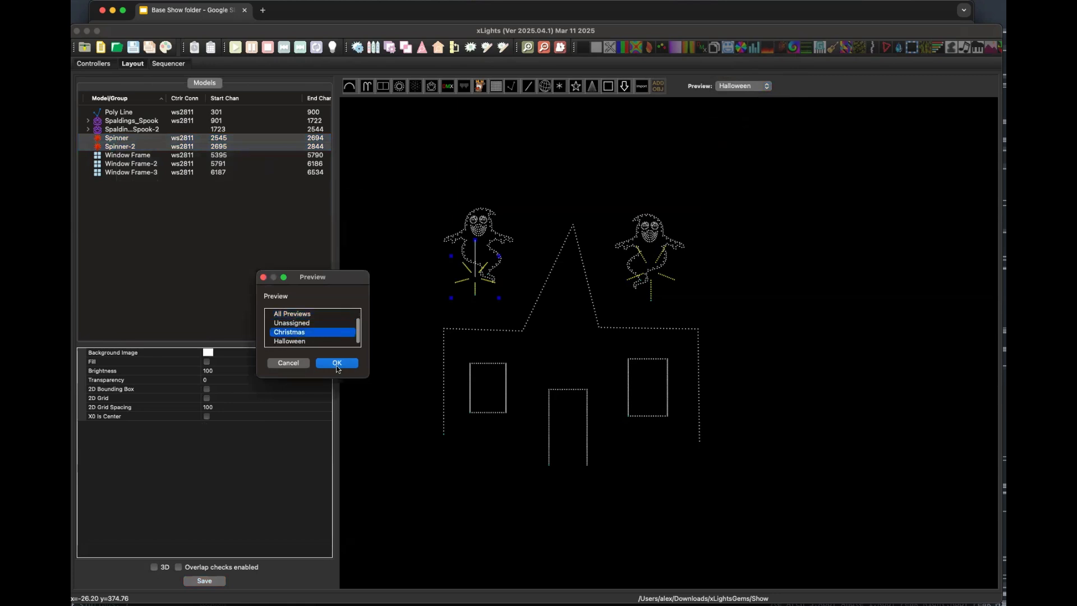
click(343, 363)
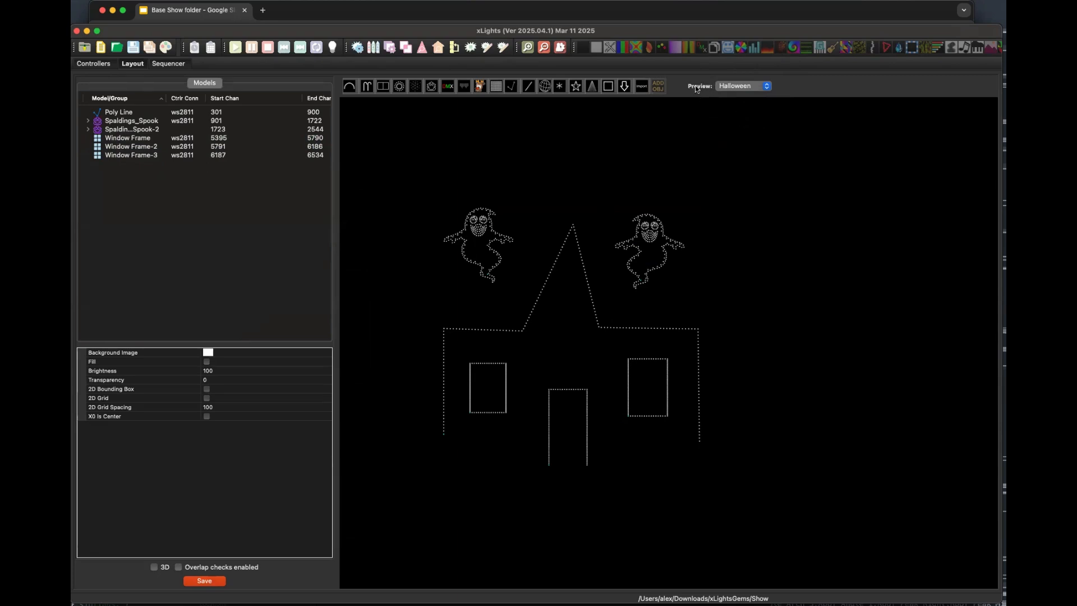
- Compare the models shown in the Christmas and Halloween previews, ending on Halloween
click(738, 85)
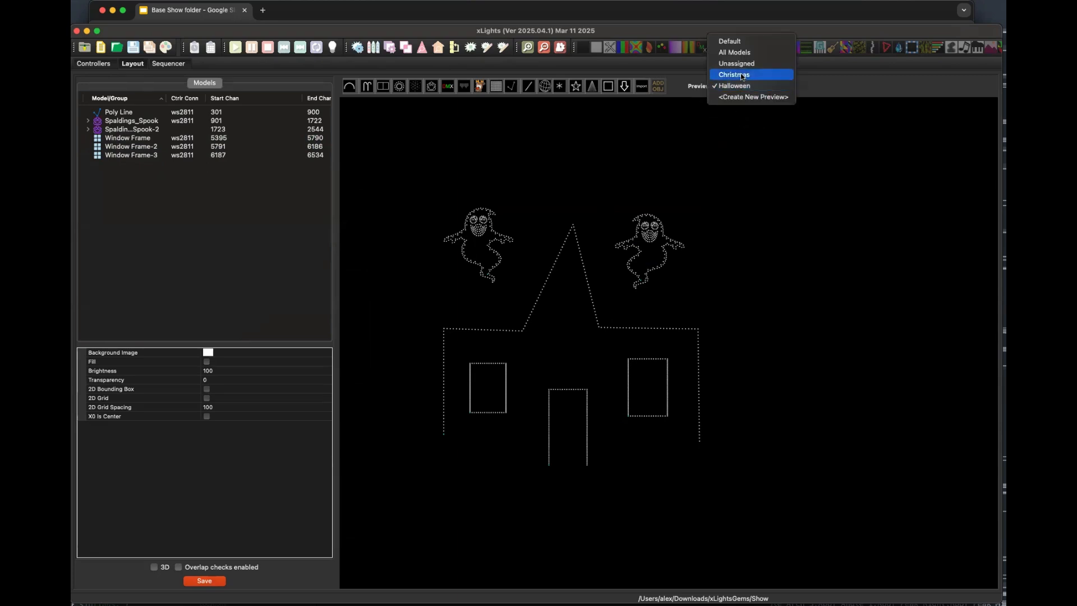
click(740, 73)
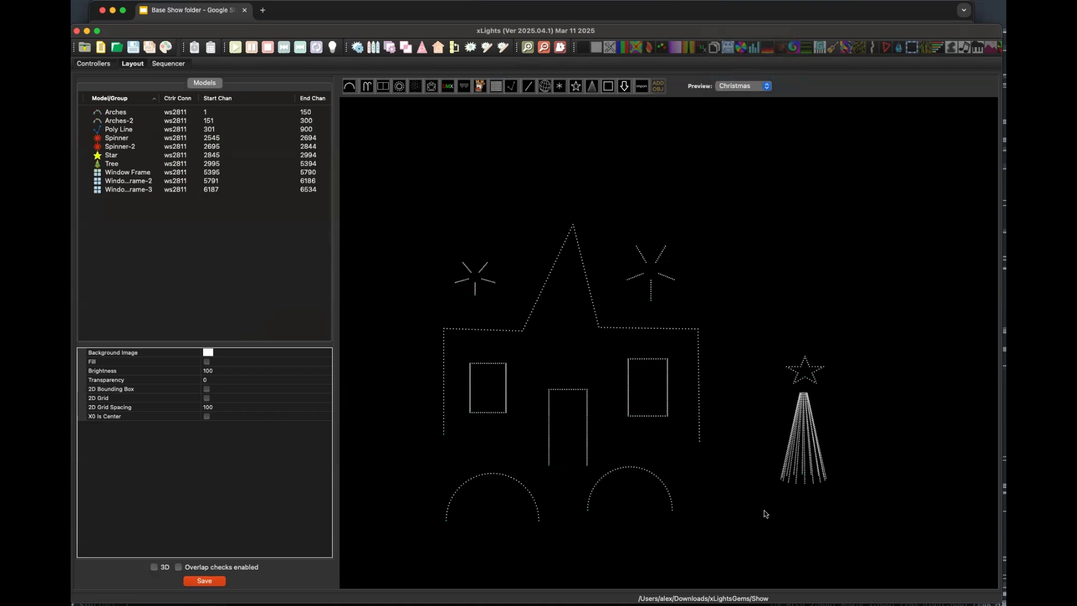
click(747, 87)
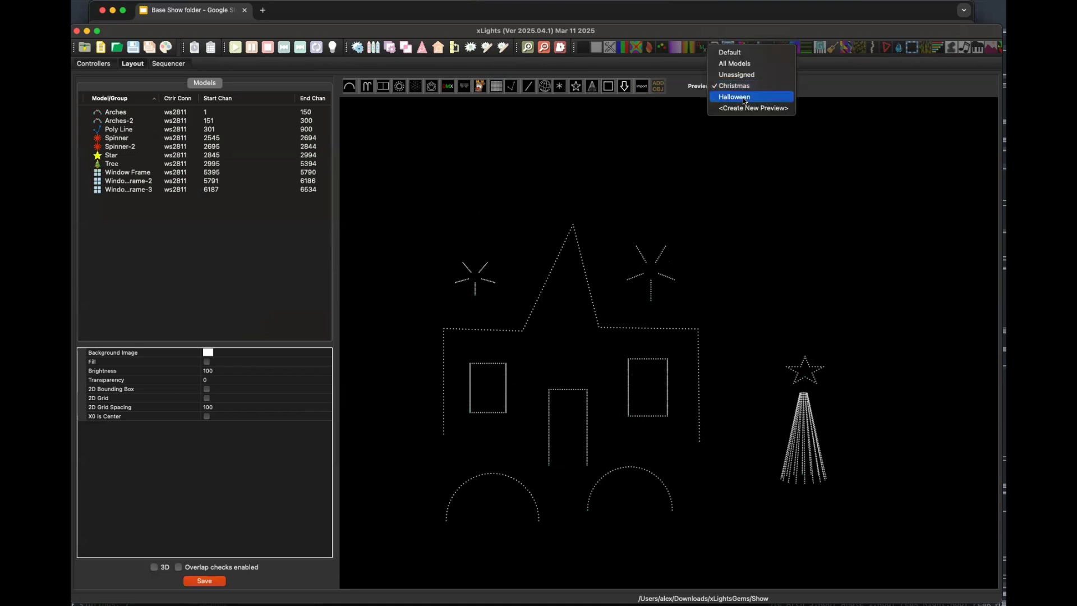
click(745, 98)
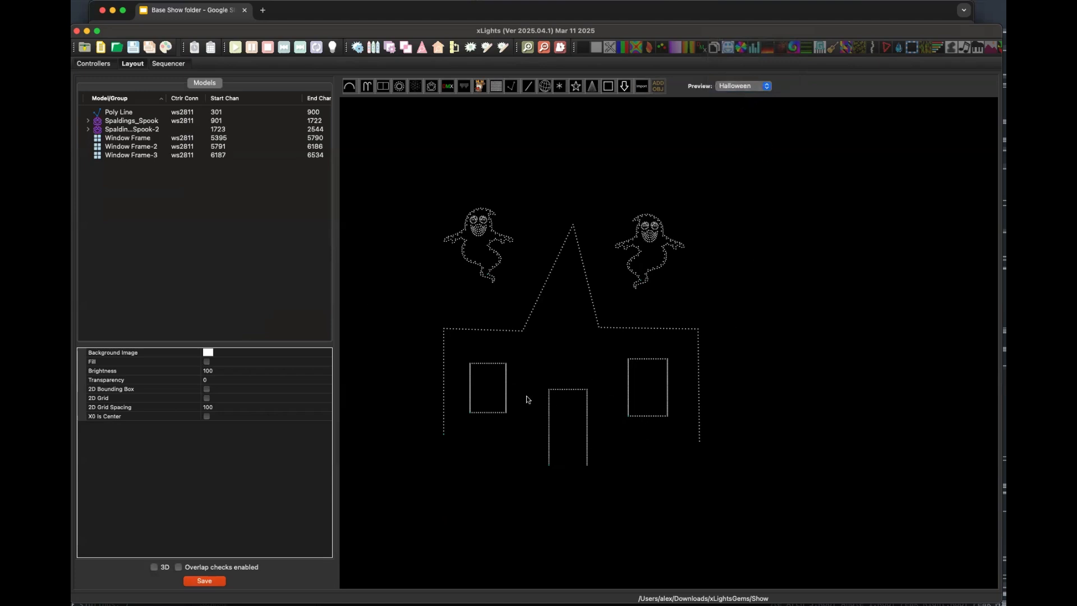
click(737, 88)
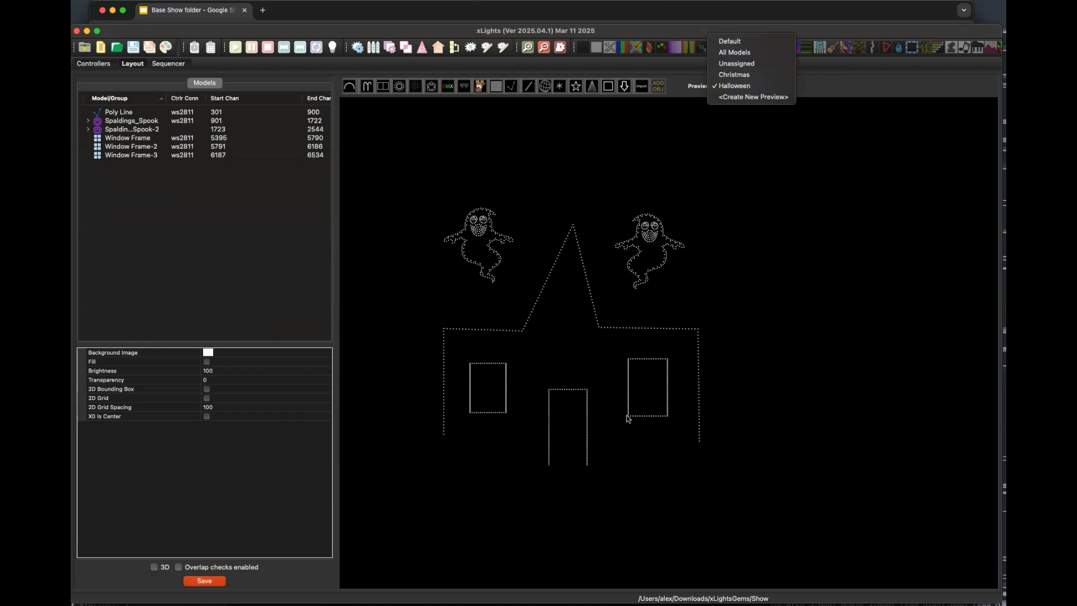
click(779, 329)
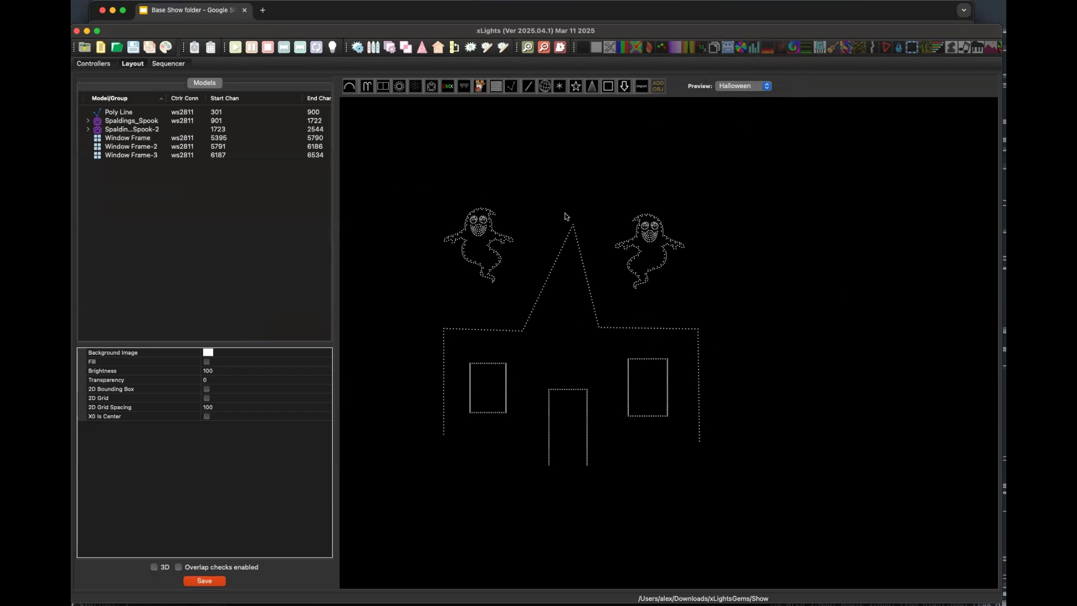
- Set the number of left/right lights on the house's left window, Window Frame, to 25
click(488, 405)
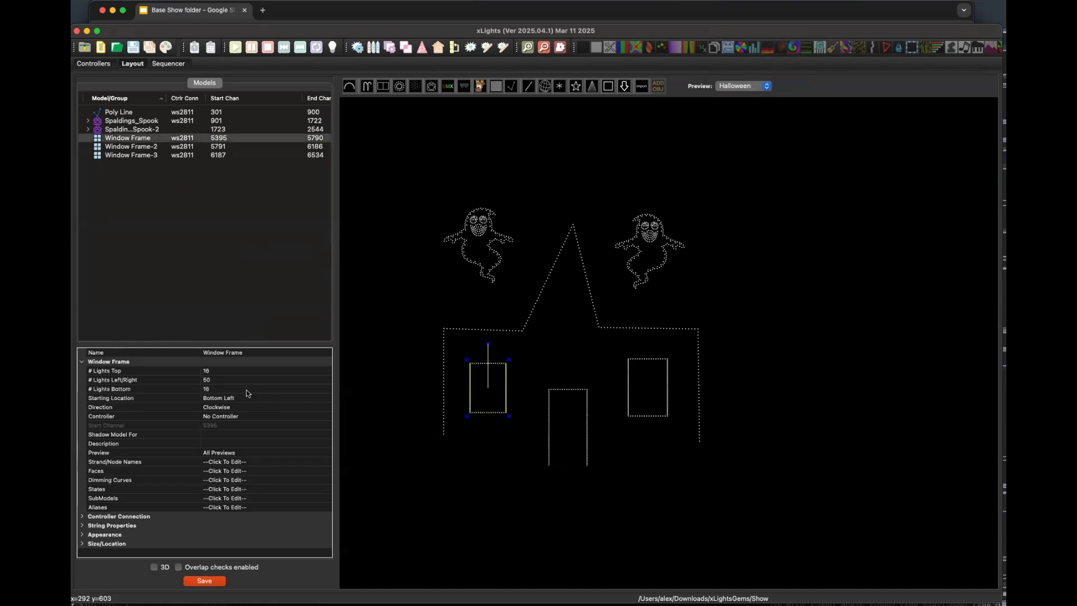
click(218, 371)
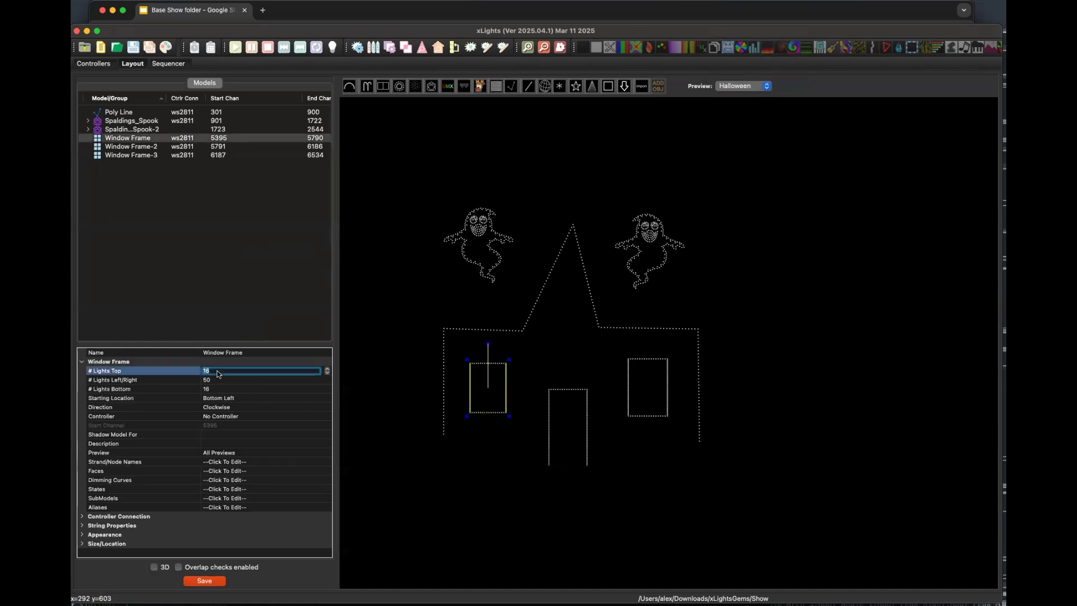
click(219, 383)
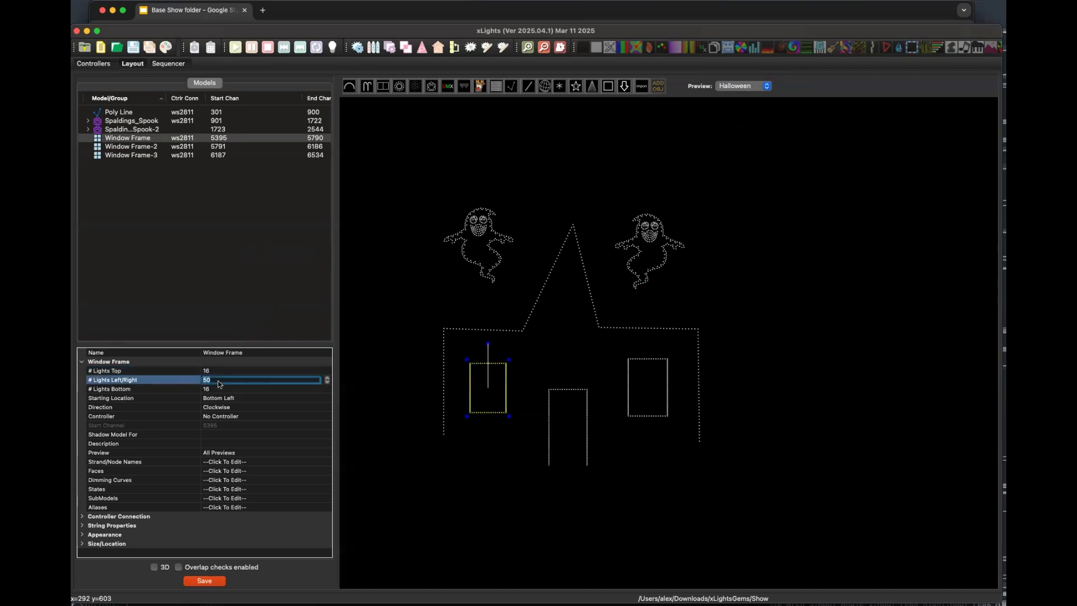
text(25)
key(Return)
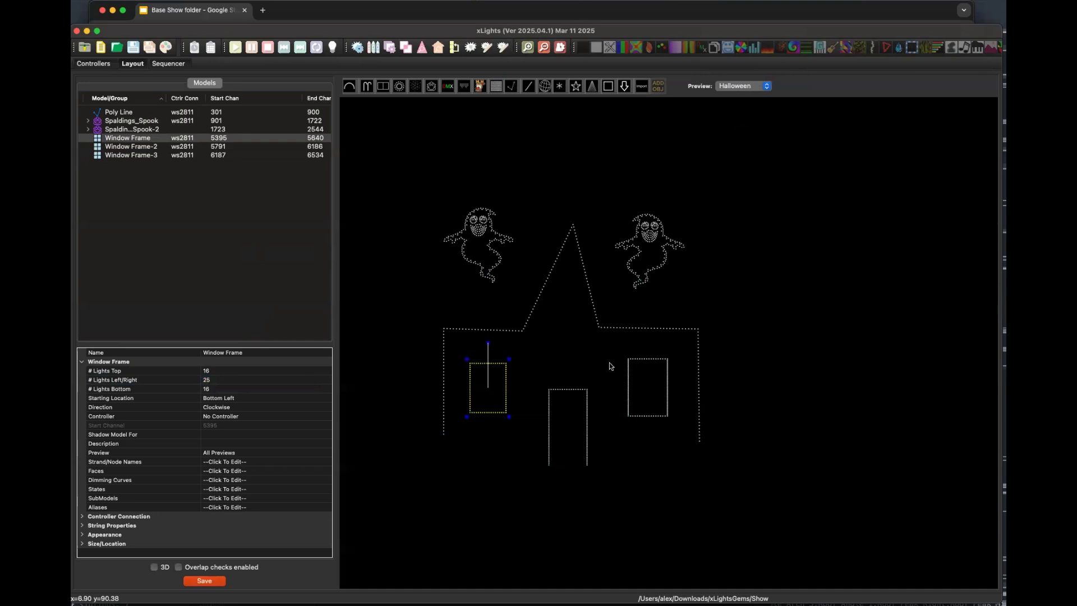
- Set the number of left/right lights on the house's right window, Window Frame-2, to 25 and clear the selection
click(647, 383)
click(648, 387)
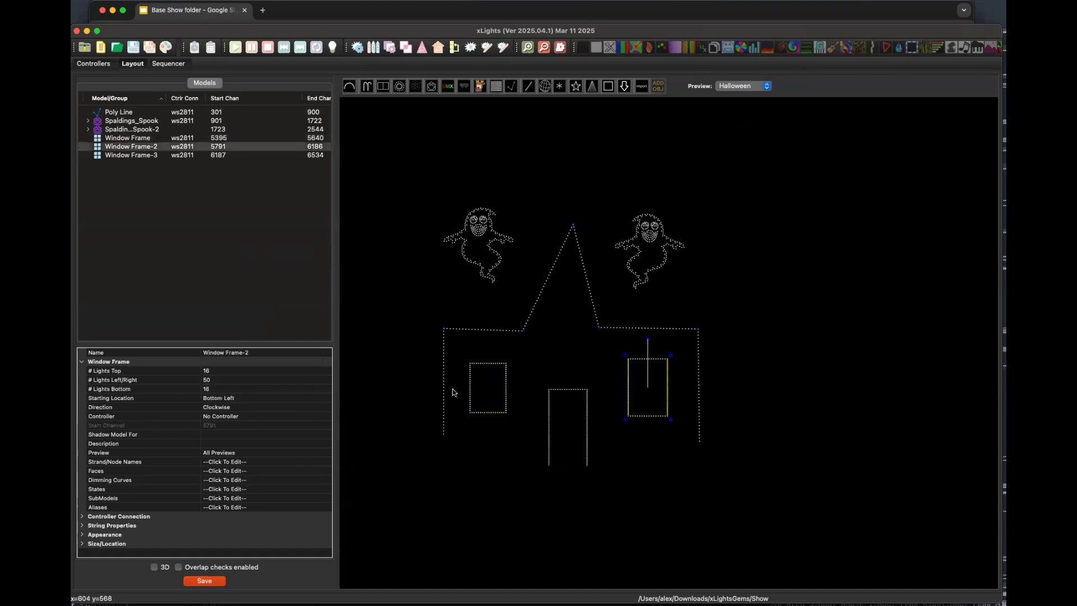
click(223, 379)
text(25)
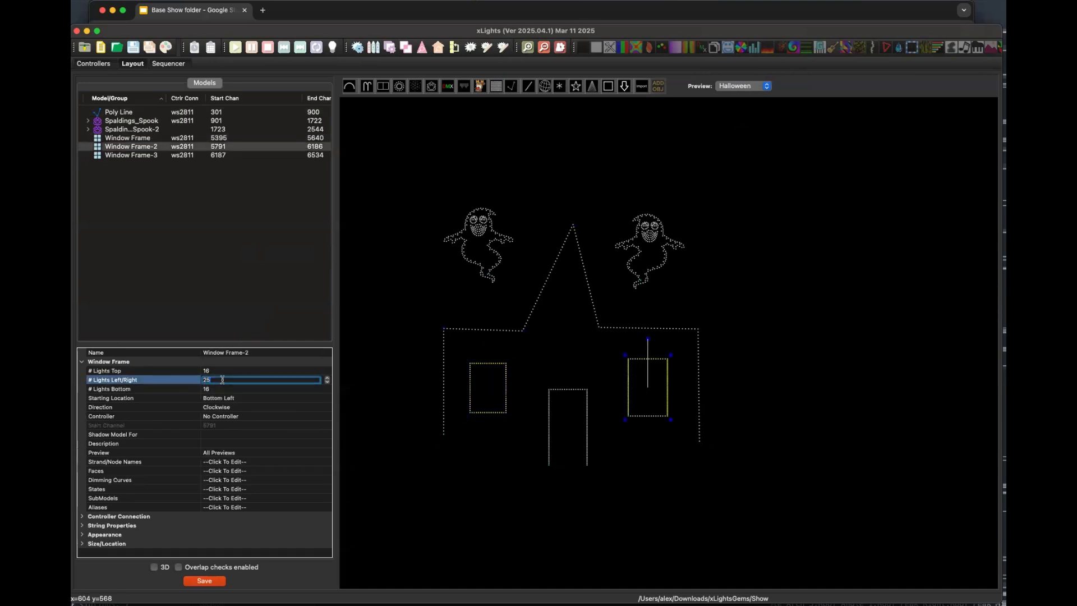
key(Return)
click(805, 380)
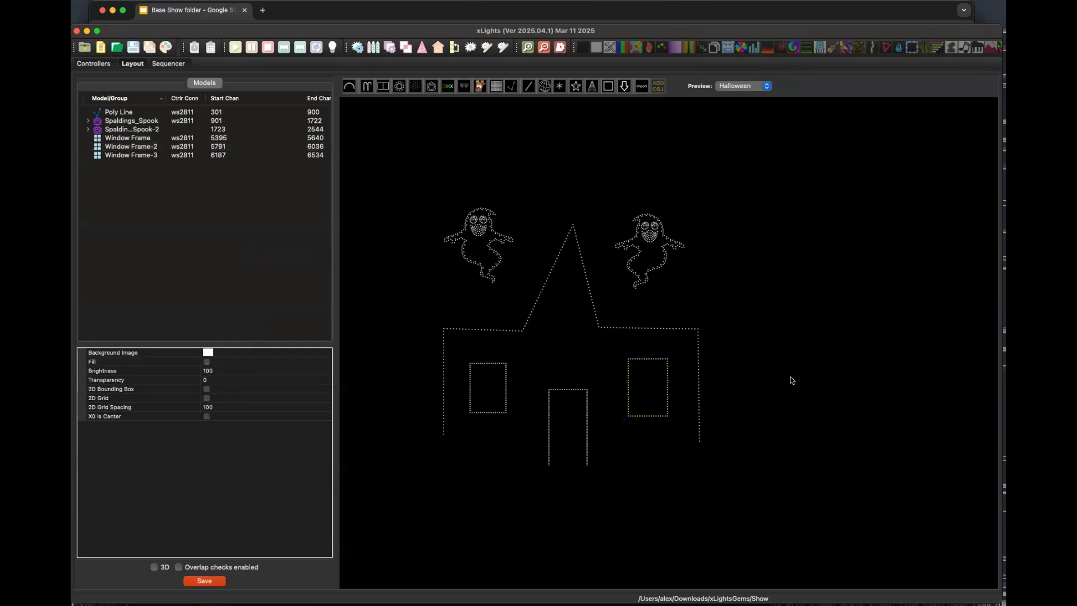
- Display the Christmas preview to check the edited windows there
click(740, 87)
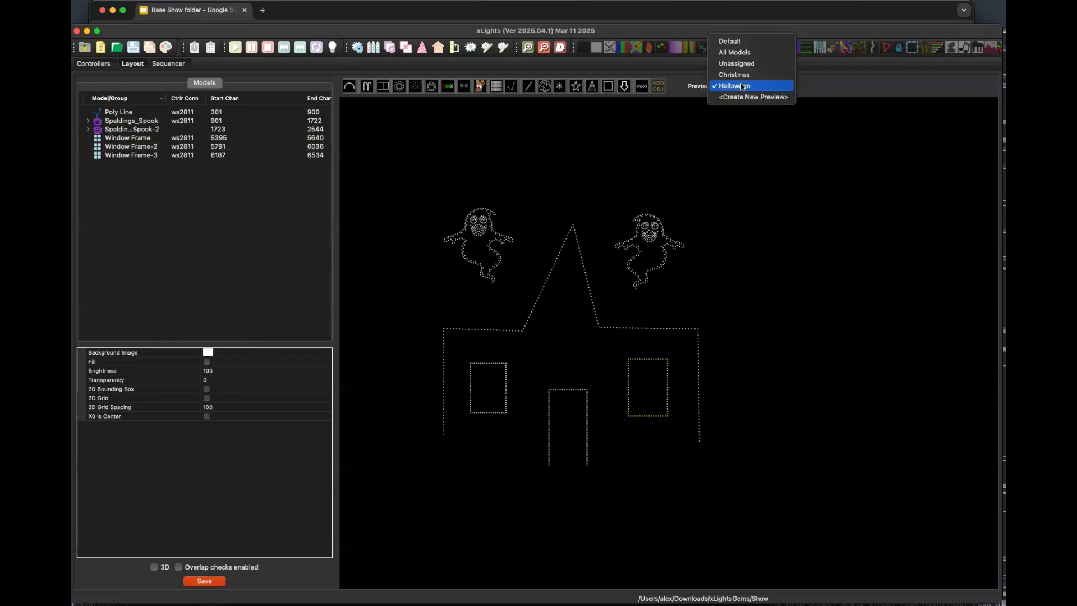
click(745, 76)
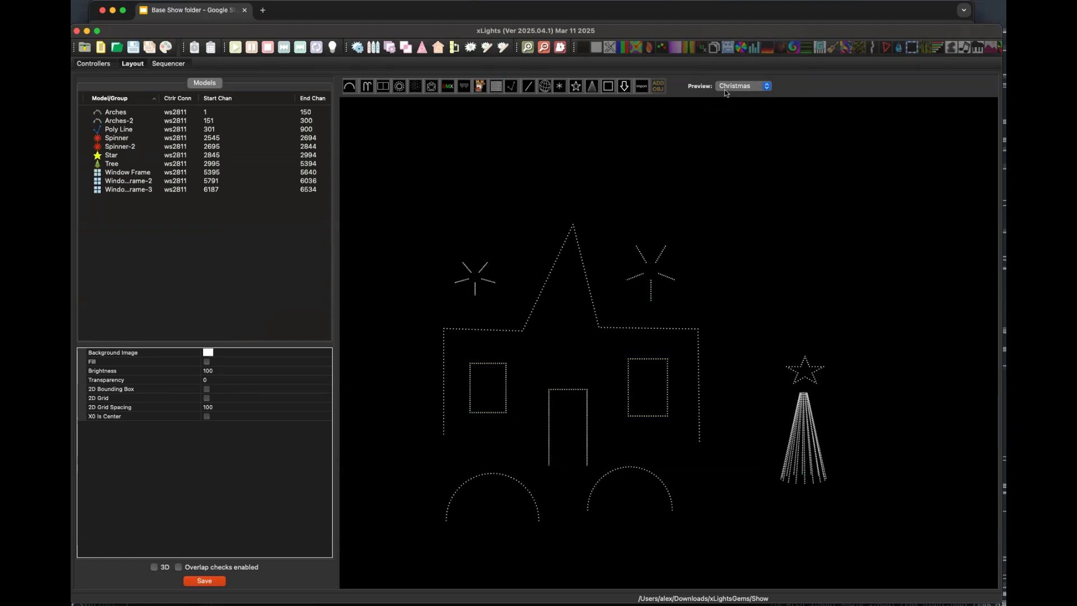
click(741, 88)
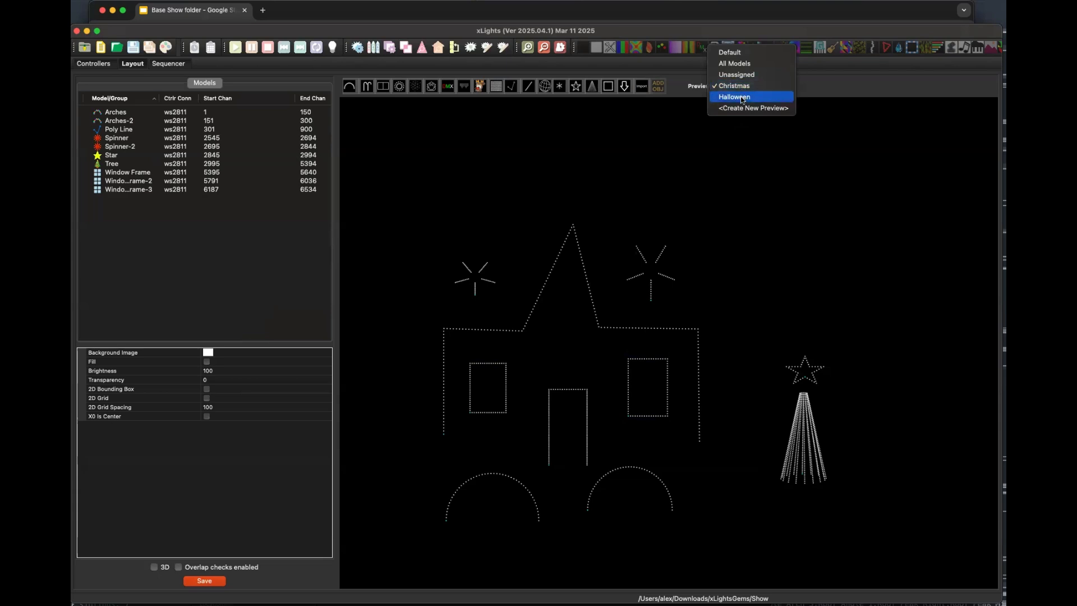
click(883, 184)
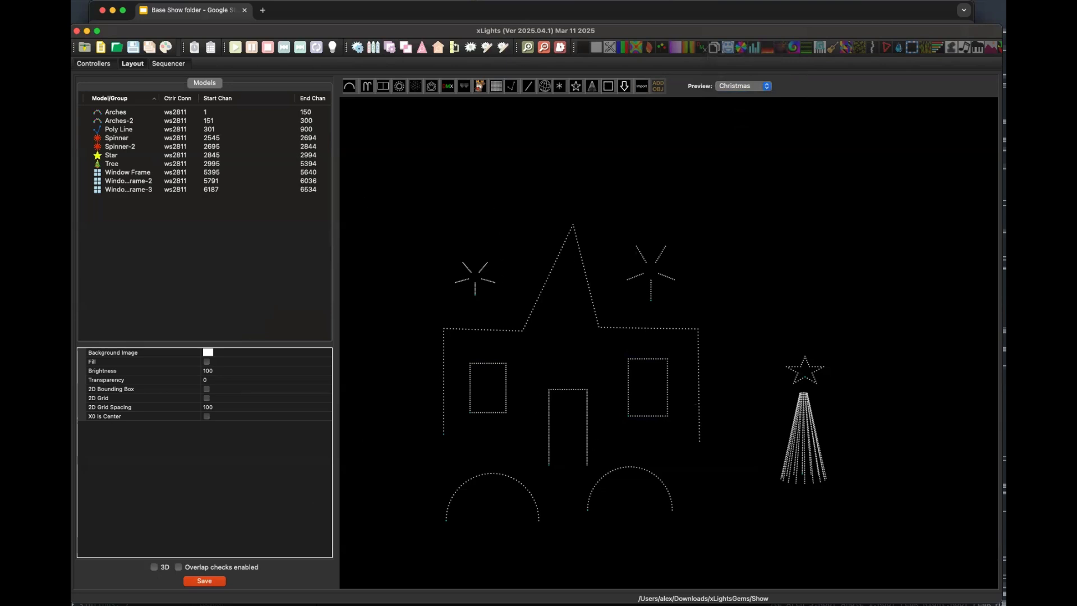
- Turn on 3D mode, display the Halloween preview, and inspect the Preview property of the left Spaldings_Spook ghost
click(155, 567)
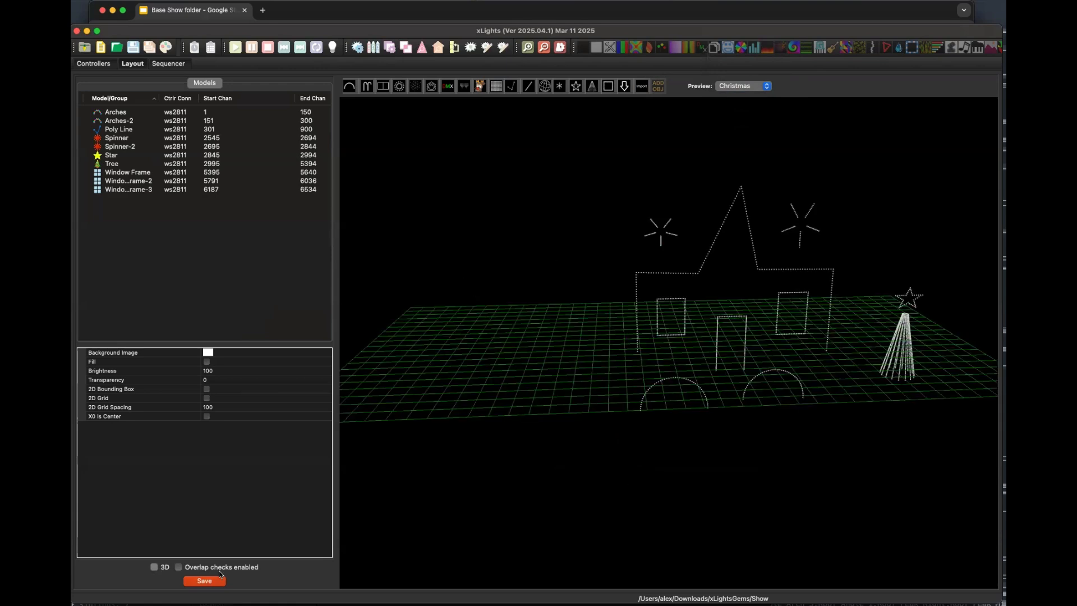
click(731, 88)
click(733, 95)
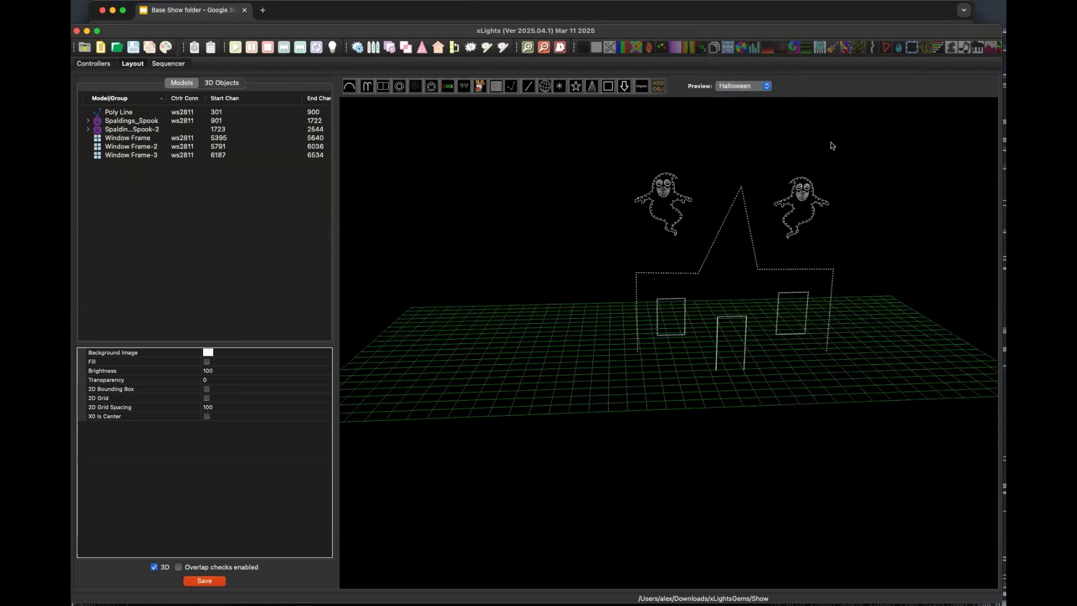
click(665, 205)
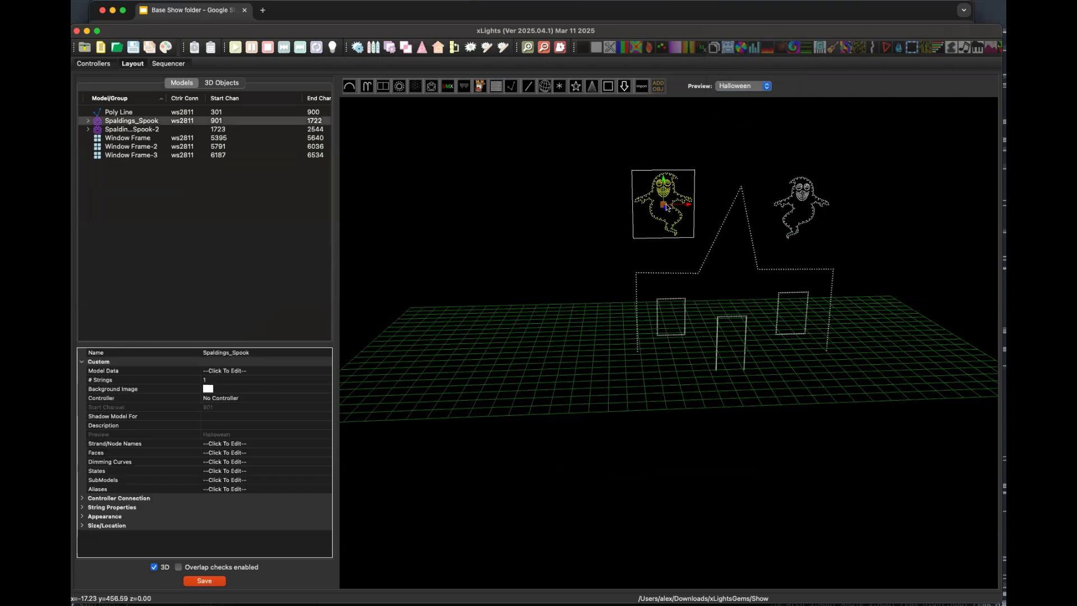
click(217, 436)
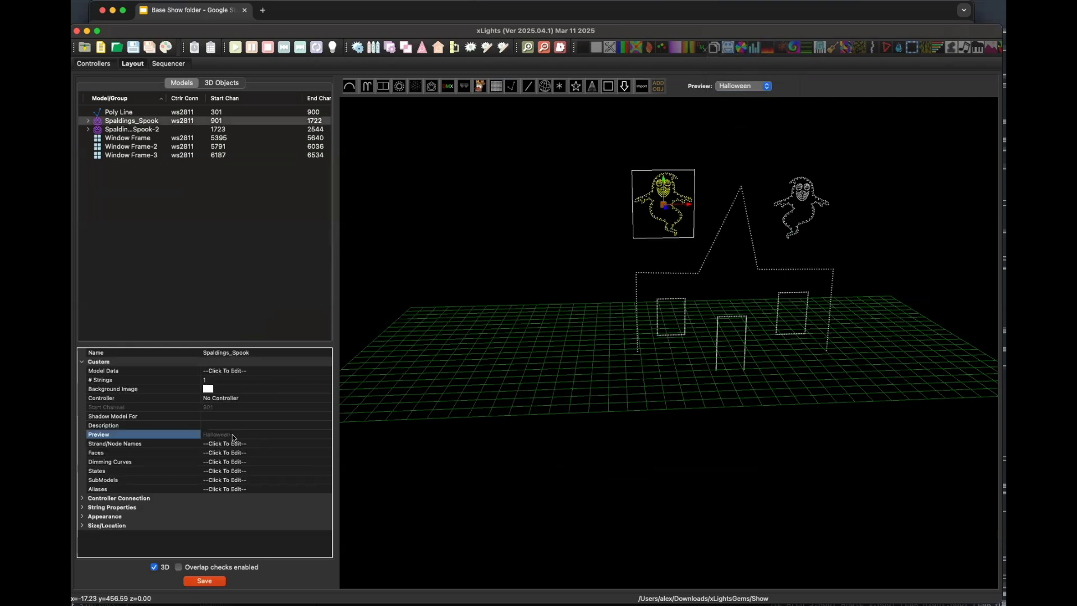
- Return the layout to 2D, check the ghost's Preview property there, and clear the selection
click(153, 567)
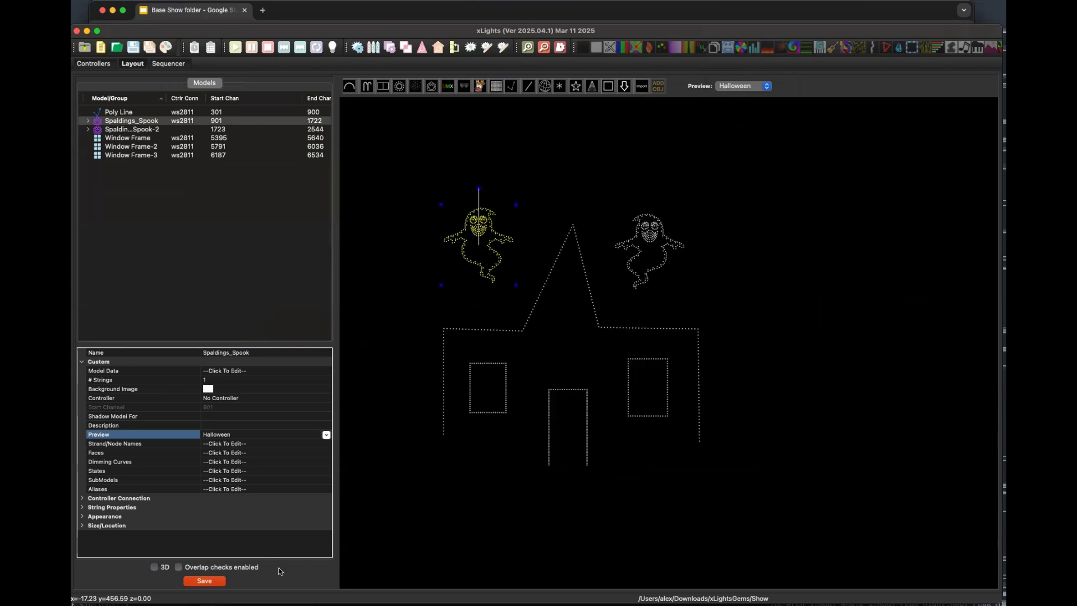
click(154, 567)
click(154, 567)
click(762, 249)
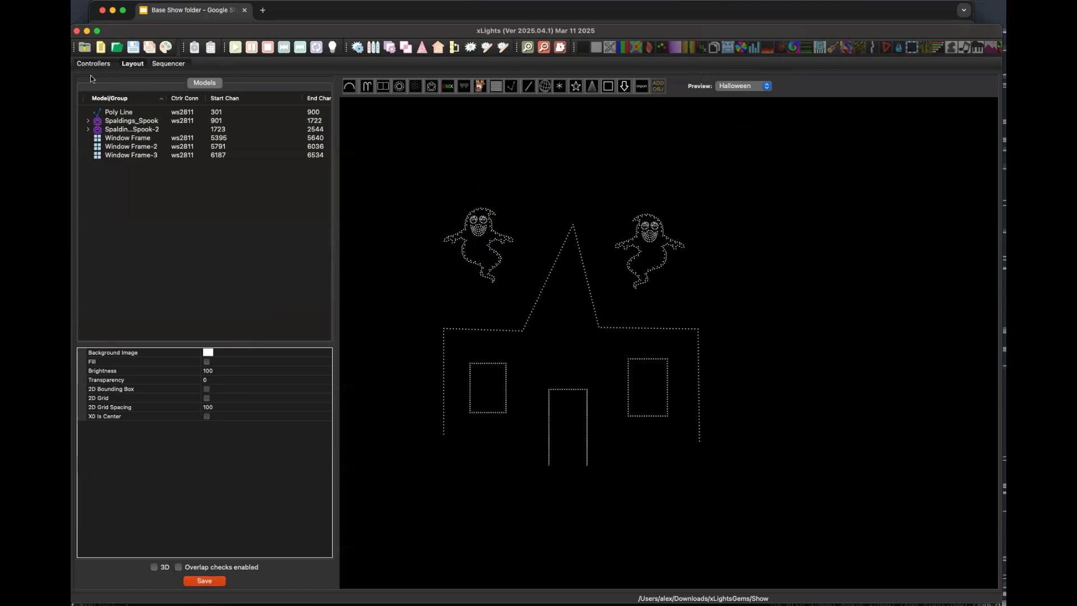
- Create a new sequence without running the musical or animation wizard, and open its Display Elements window
click(84, 48)
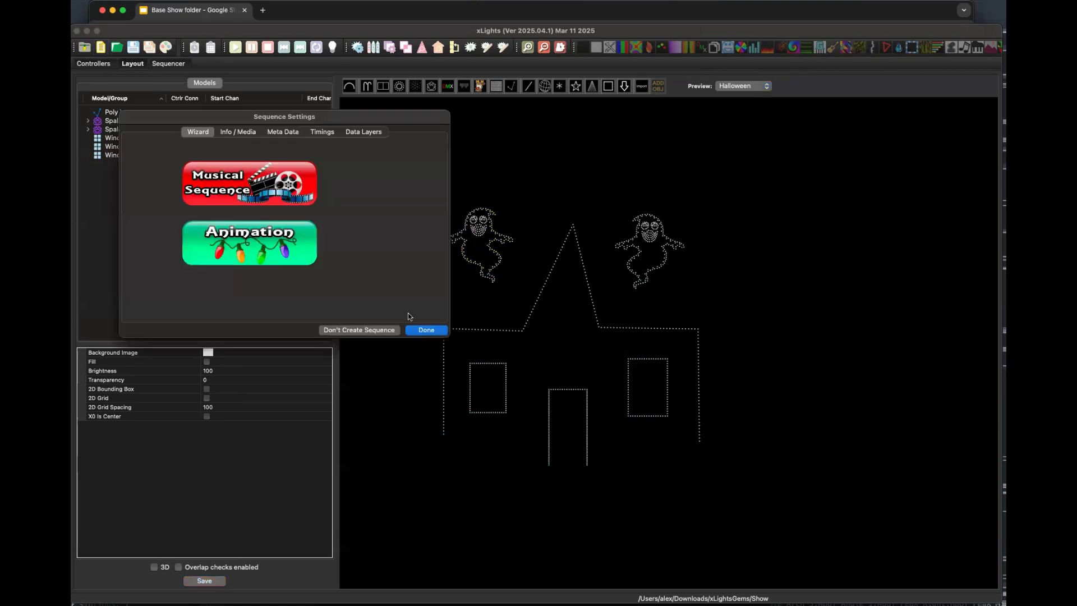
click(427, 331)
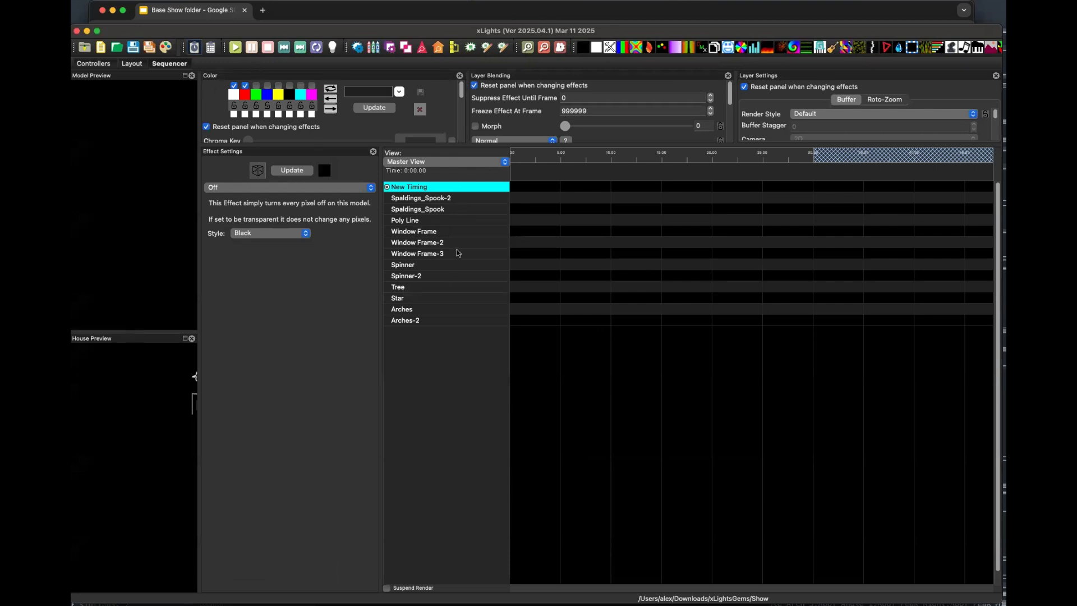
click(456, 47)
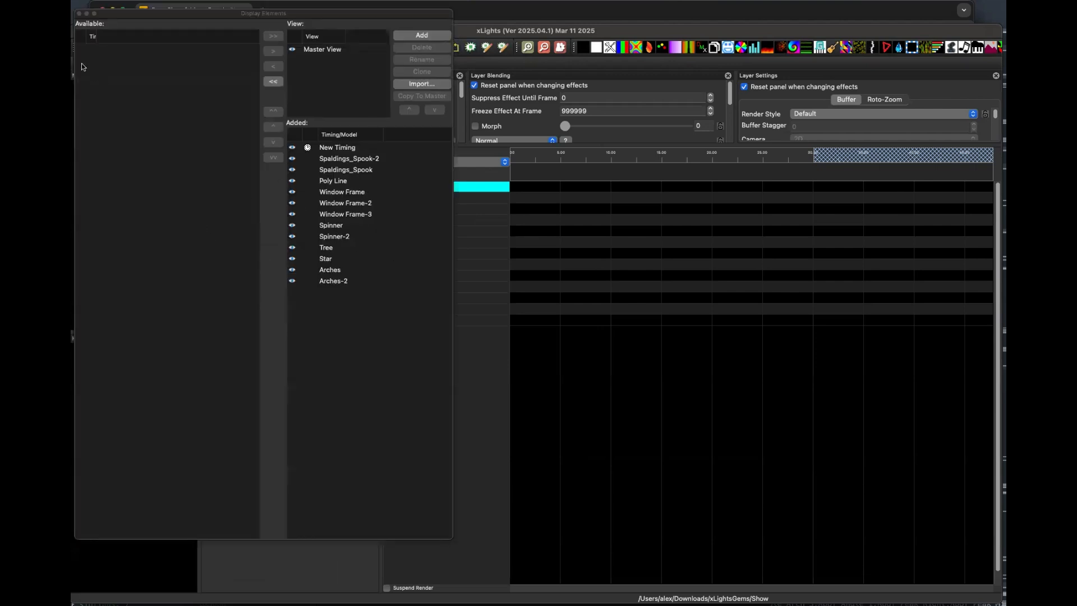
- Close the Display Elements window and bulk-edit Spaldings_Spook and Spaldings_Spook-2 to Inactive in the layout
click(79, 13)
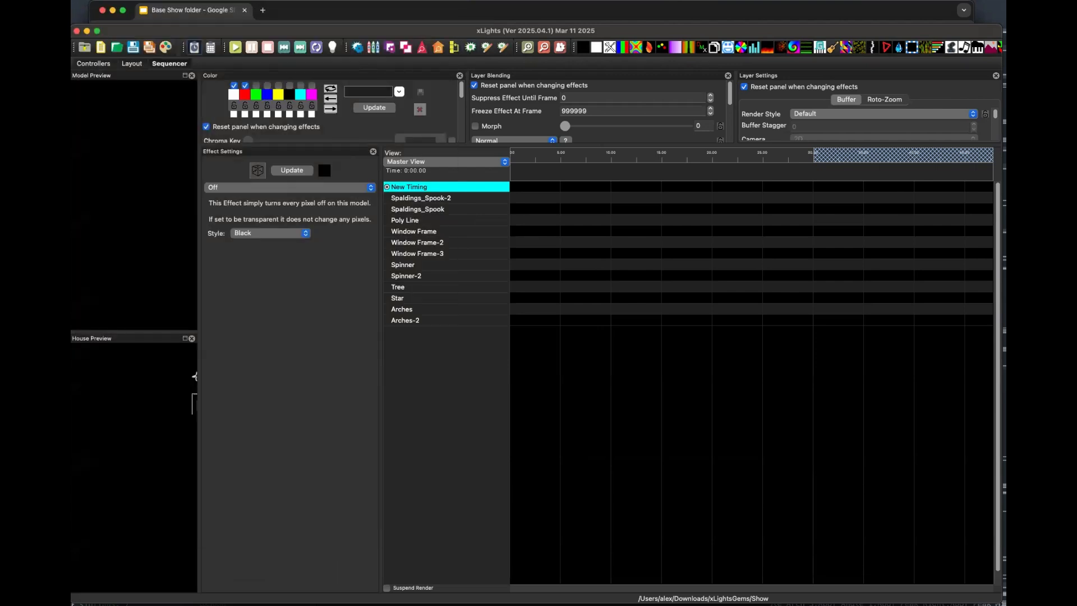
click(135, 64)
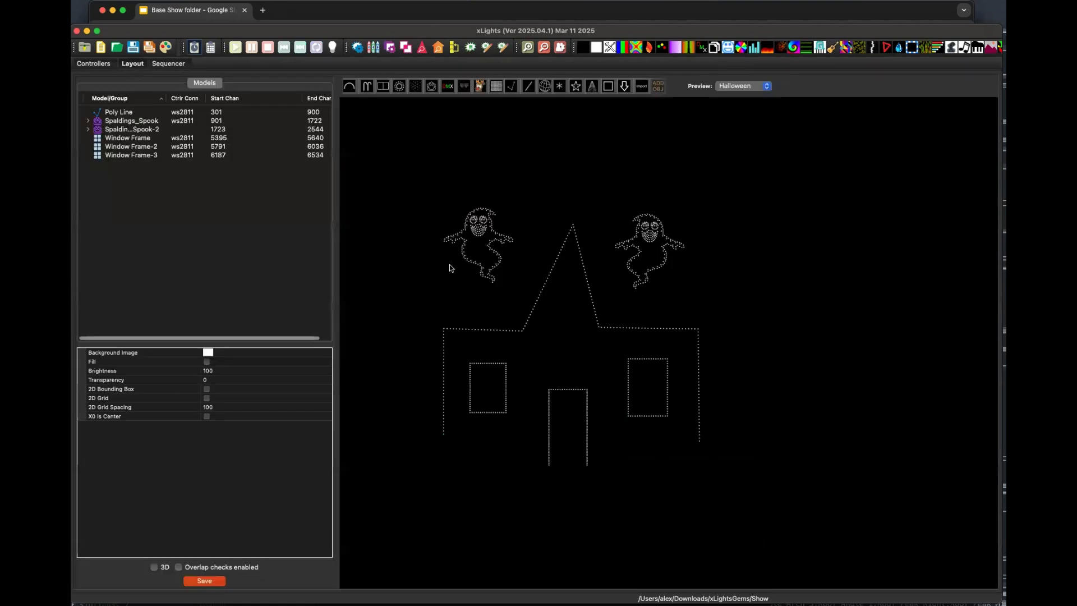
click(481, 244)
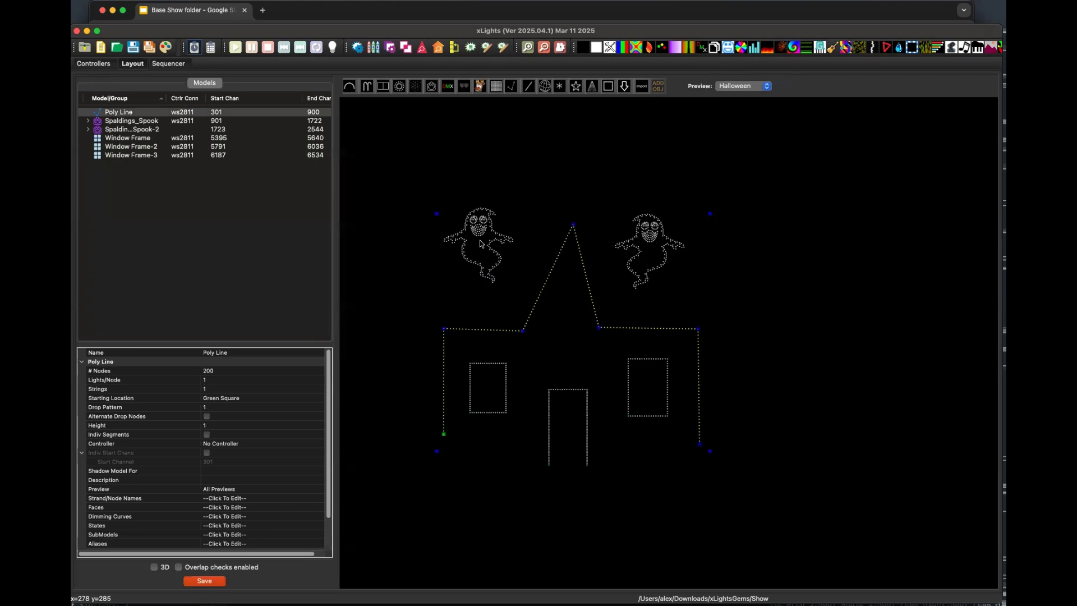
click(132, 122)
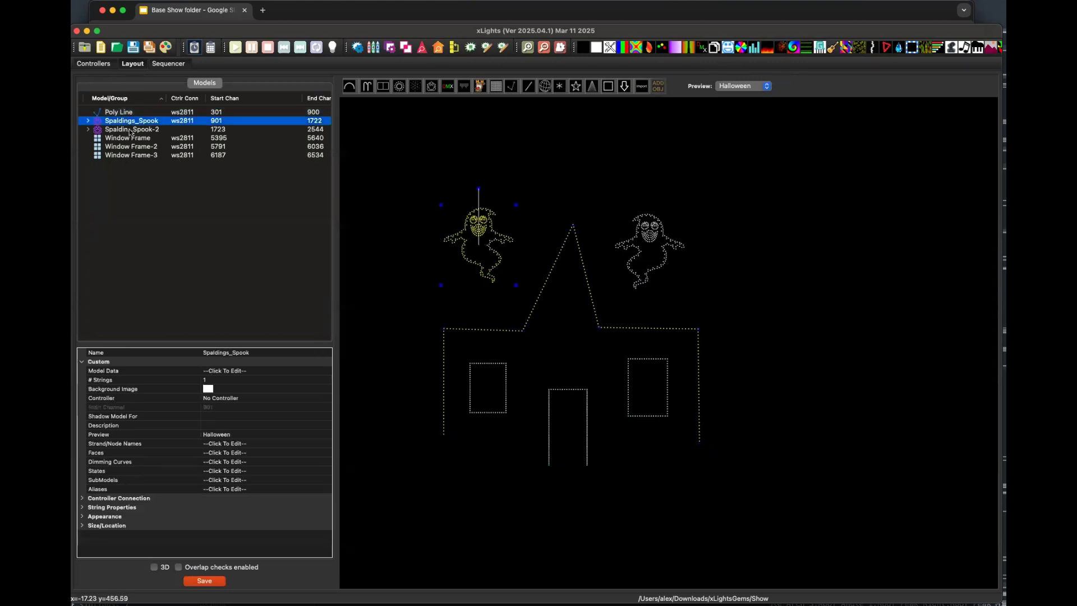
shift+click(130, 129)
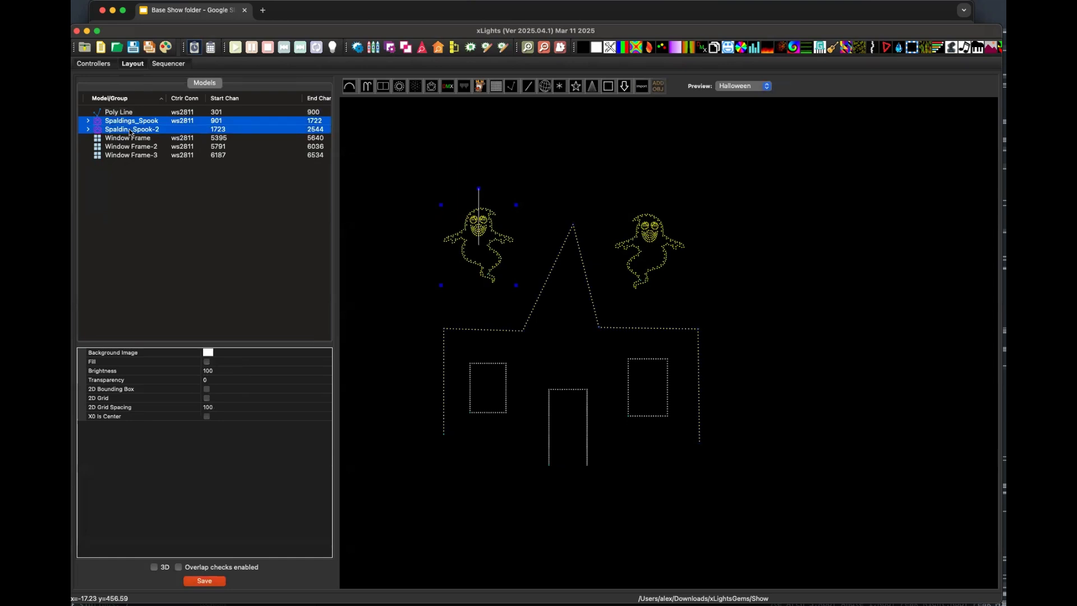
right_click(130, 132)
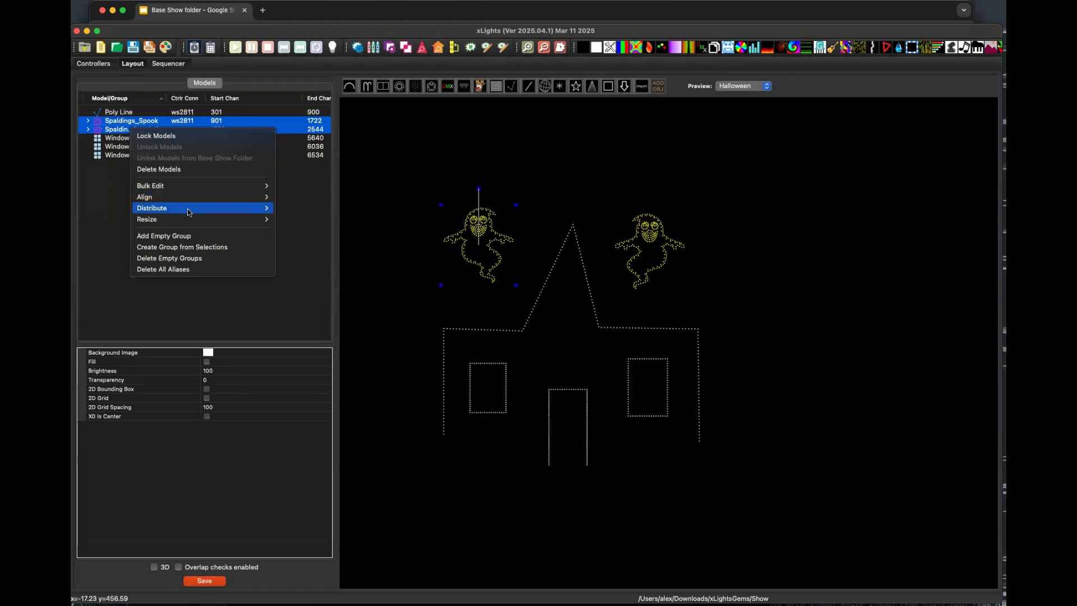
mouse_move(198, 188)
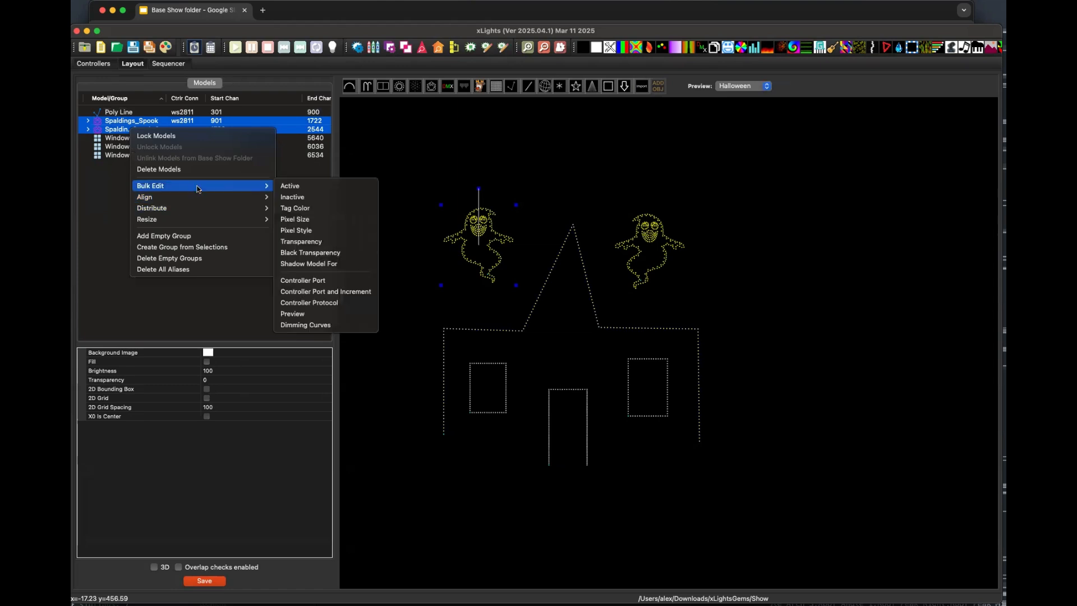
click(308, 198)
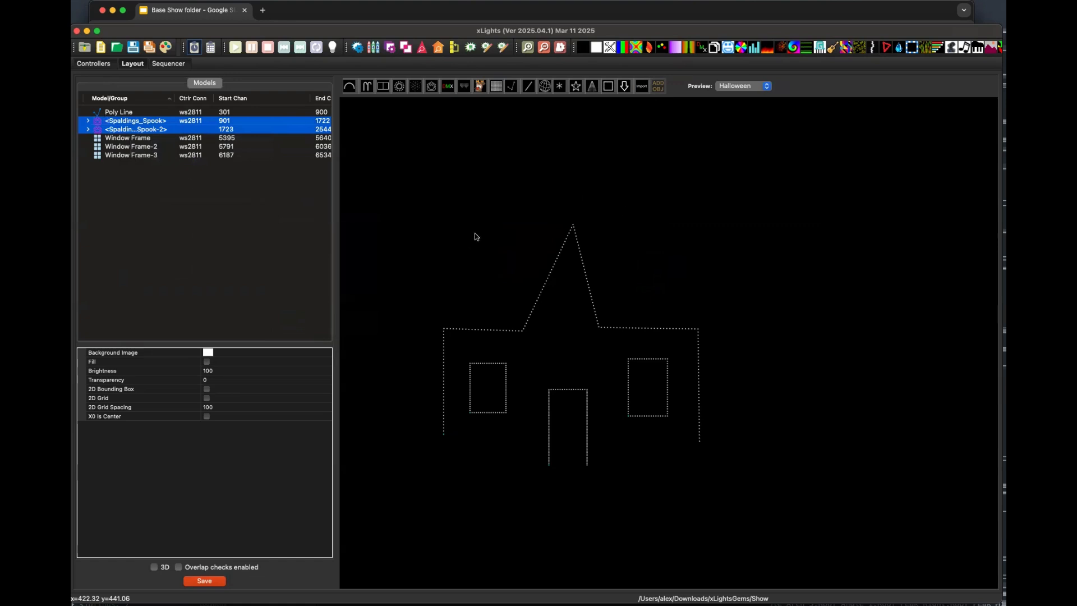
- Check the sequencer's model list and the controllers, and look through the available previews in the layout
click(167, 64)
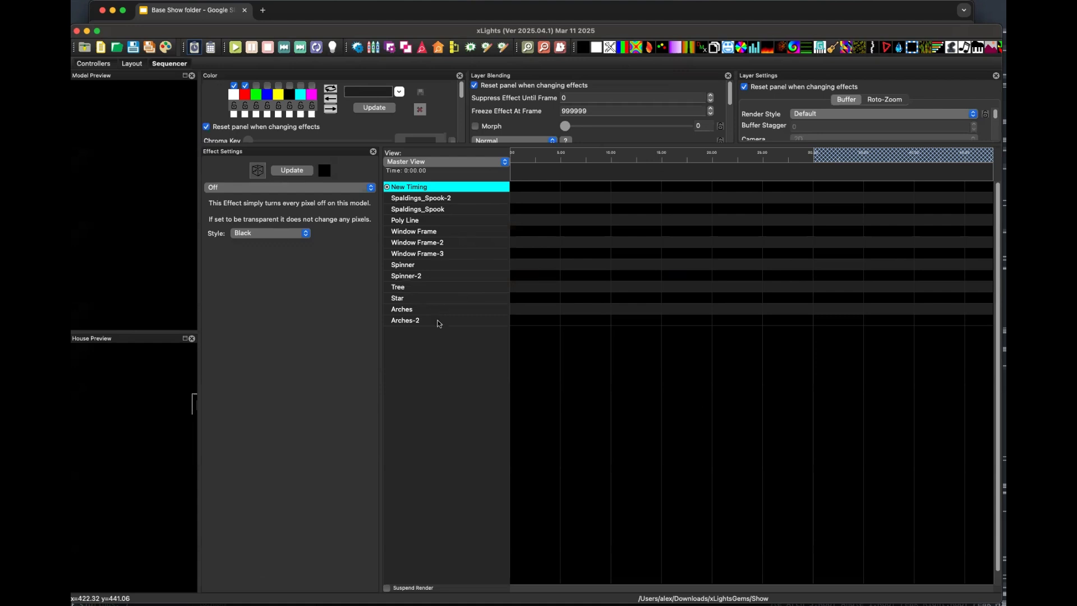
click(94, 63)
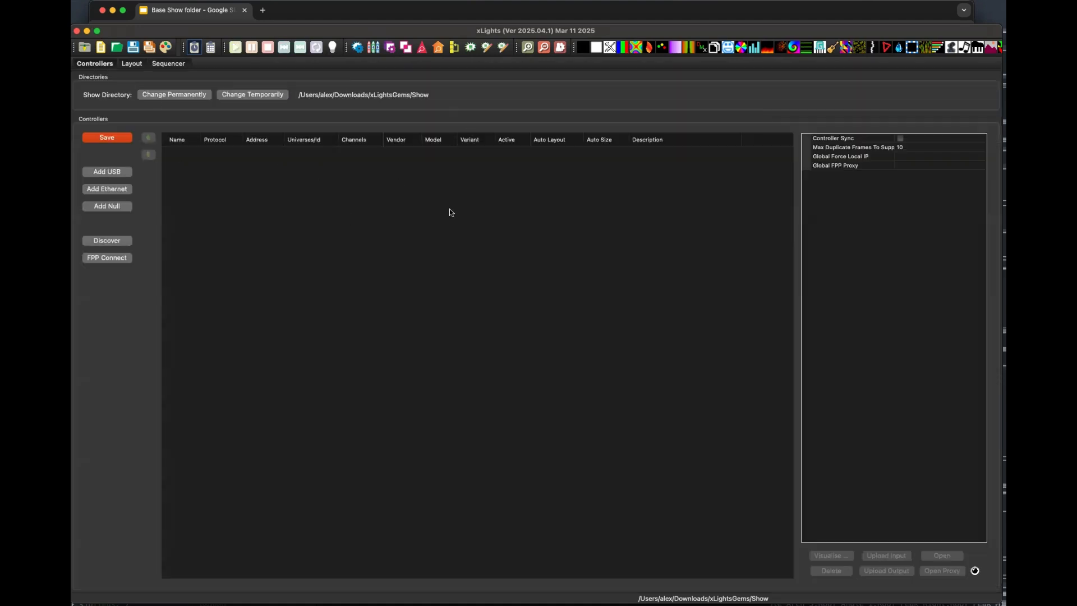
click(135, 65)
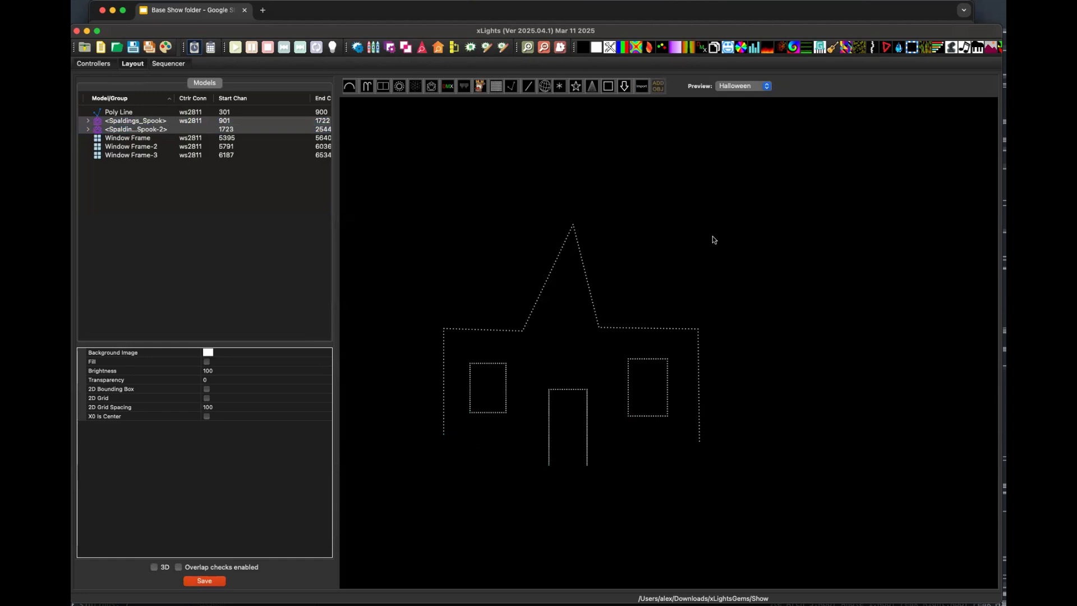
click(744, 86)
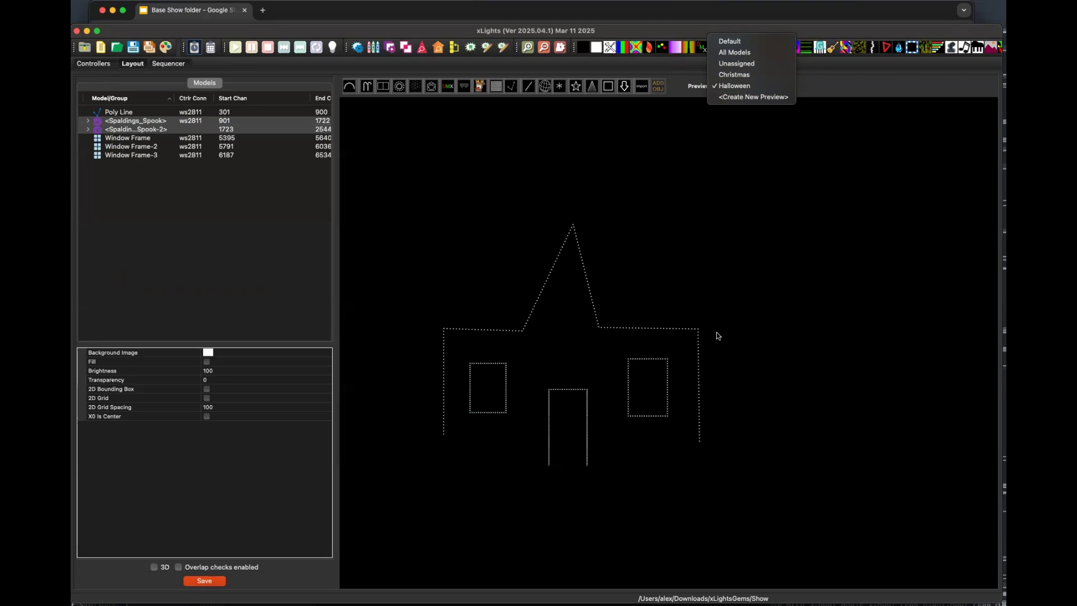
click(715, 227)
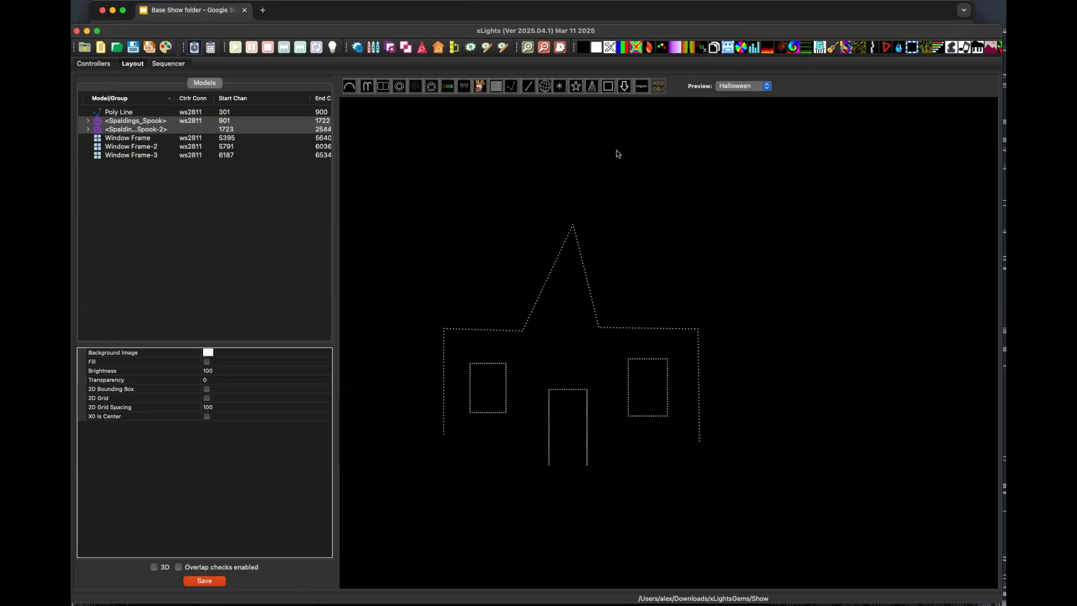
- Show all models in the layout, bulk-edit every model's Preview to Default, and clear the selection
click(734, 88)
click(736, 55)
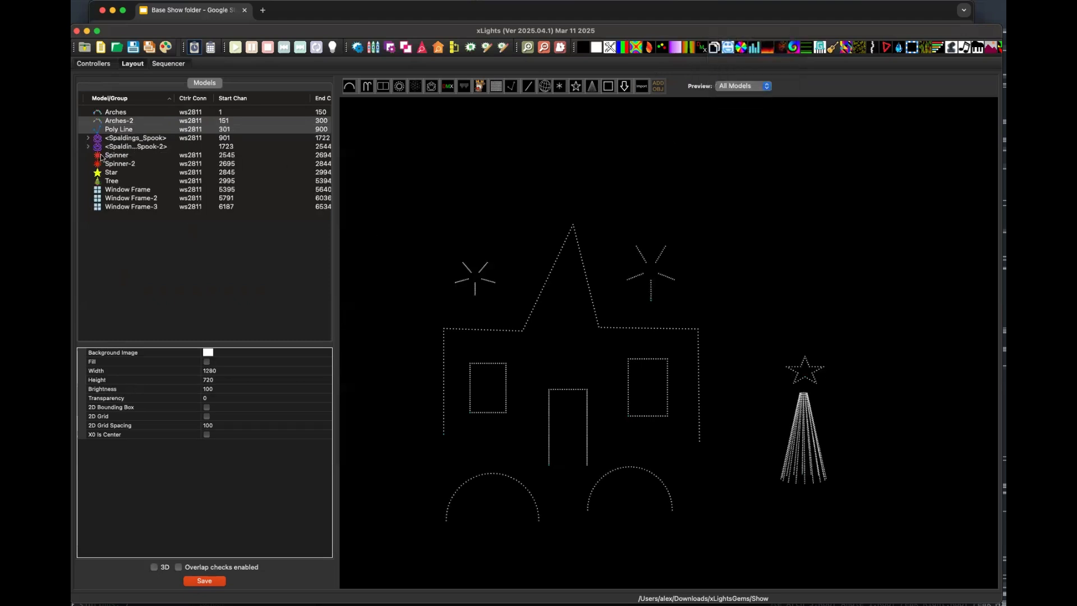
click(123, 112)
shift+click(119, 208)
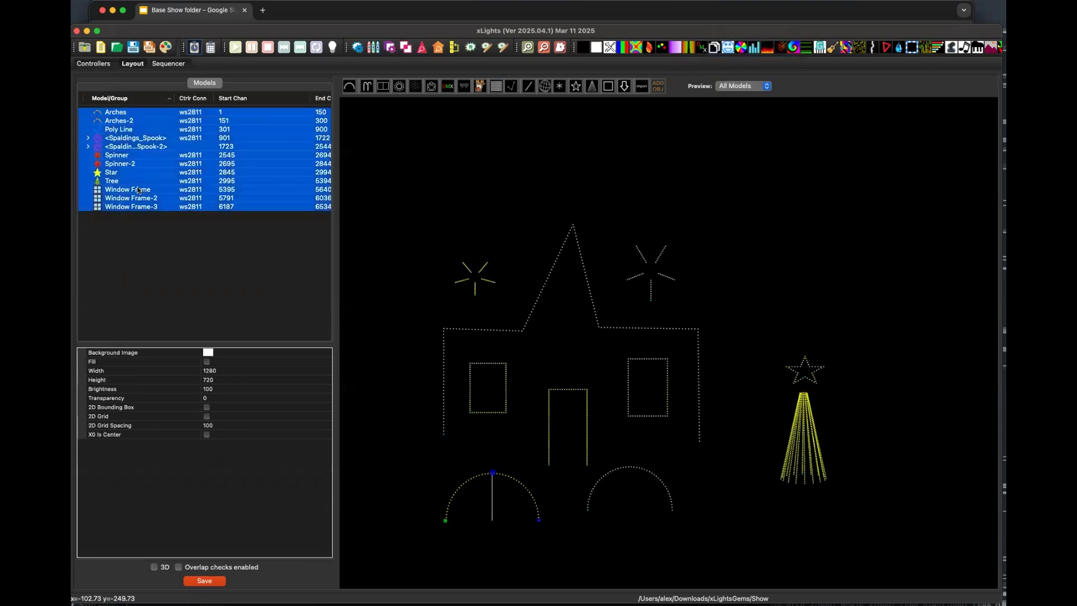
right_click(137, 186)
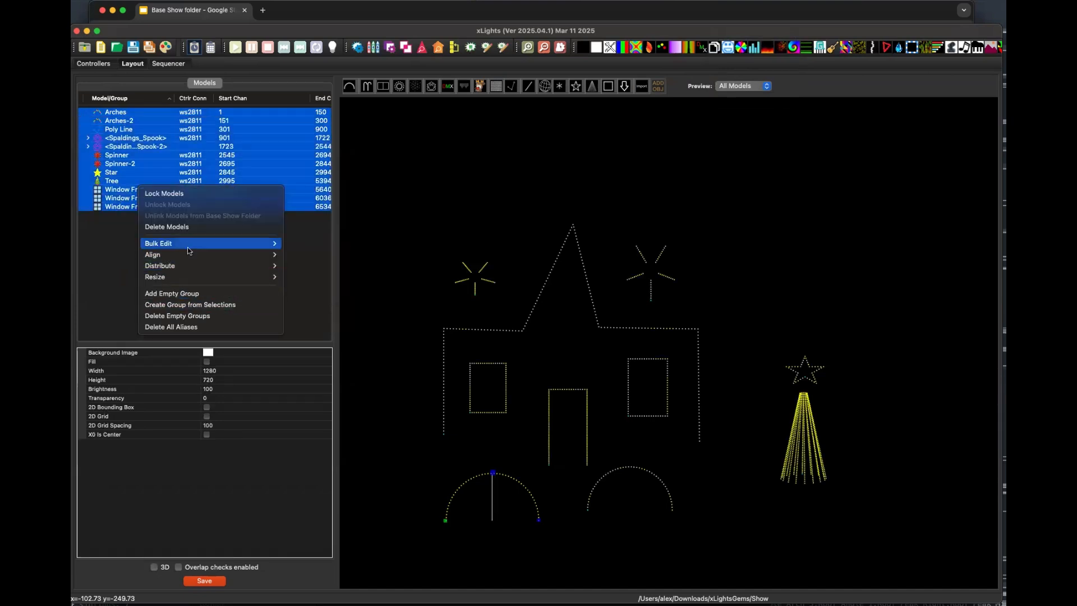
mouse_move(185, 245)
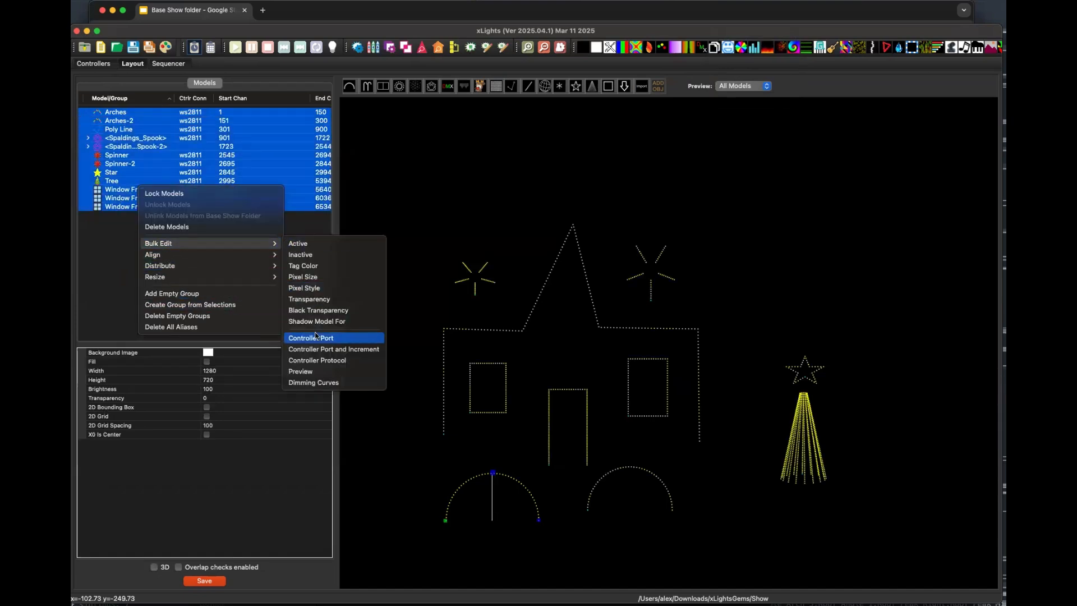
click(327, 374)
scroll(307, 371, up, 2)
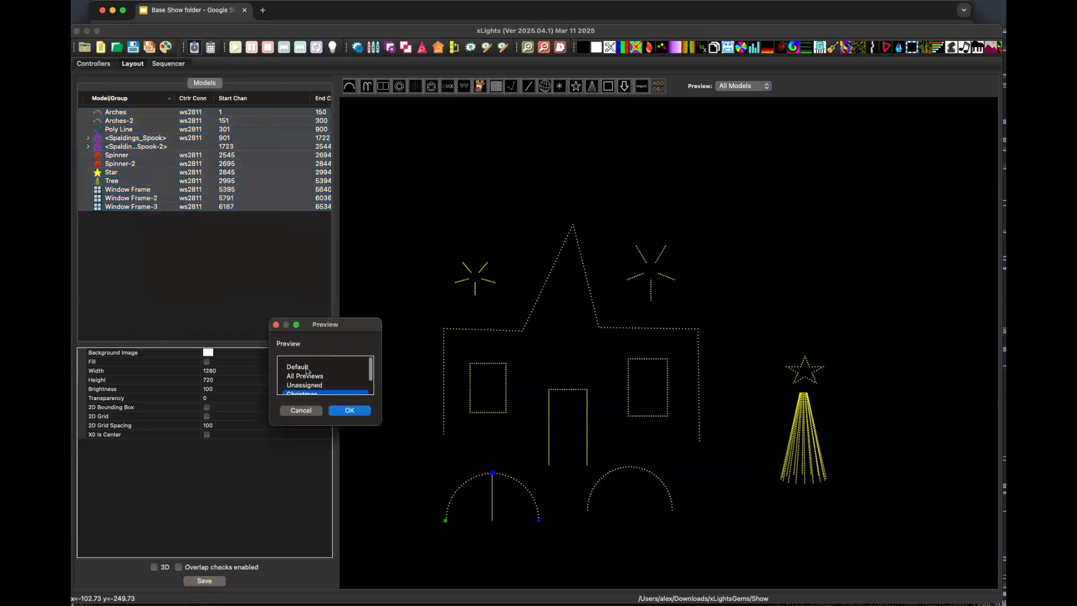
click(305, 367)
click(344, 412)
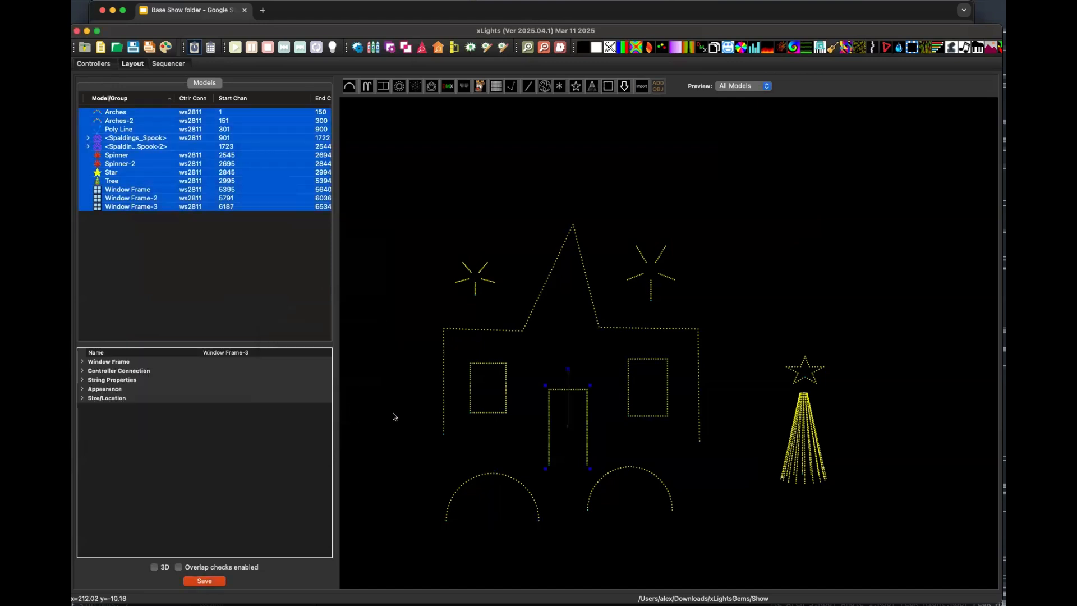
click(401, 232)
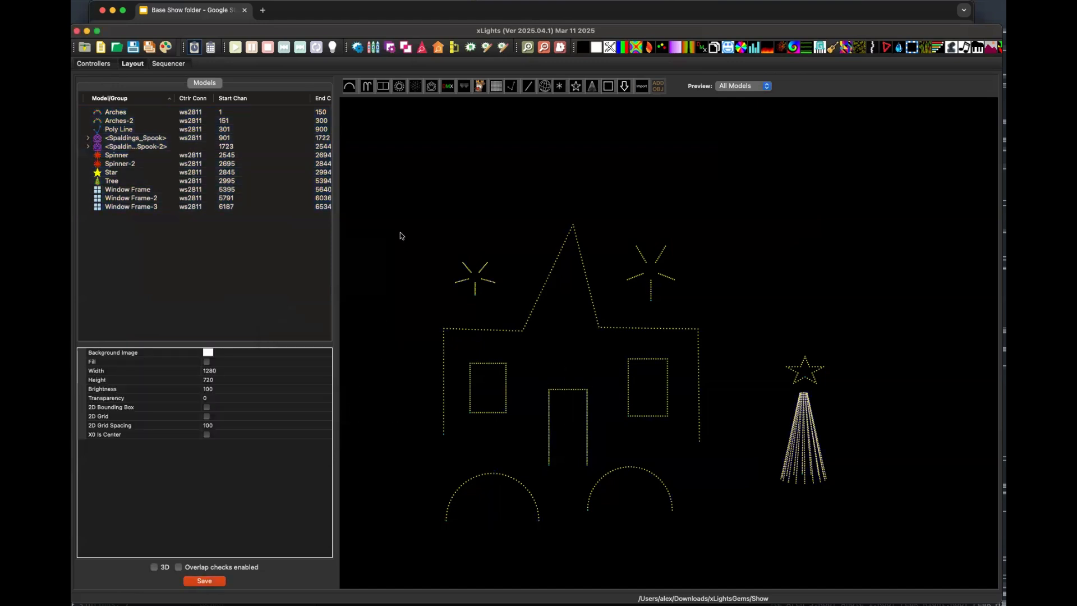
- Display the Default preview in the layout
click(746, 86)
click(735, 72)
click(730, 87)
click(729, 87)
- Bulk-edit Spaldings_Spook and Spaldings_Spook-2 to Active, save the layout, and clear the selection
click(126, 139)
shift+click(129, 147)
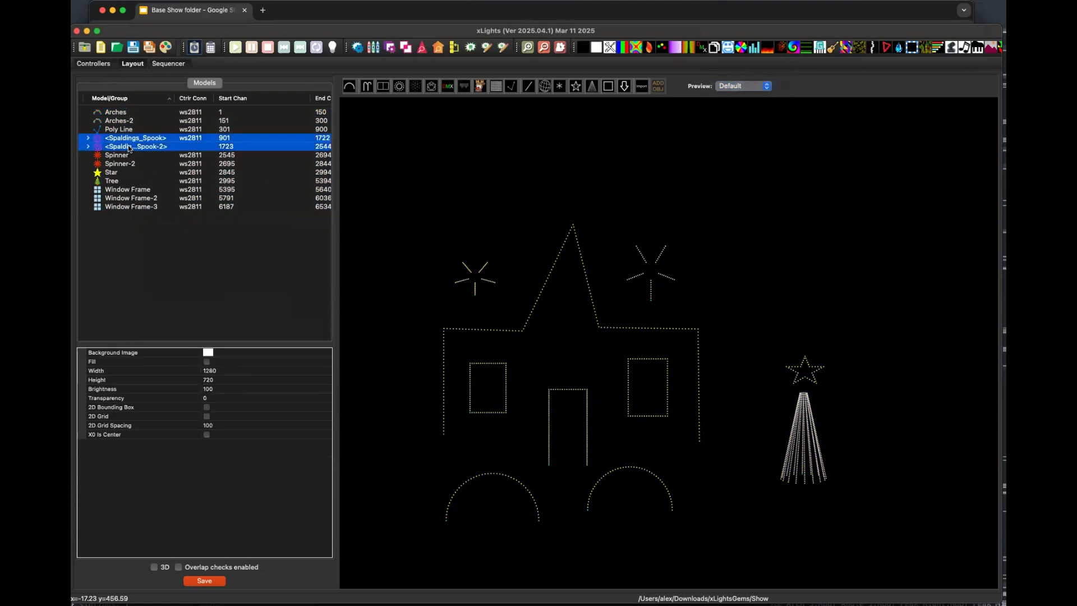
right_click(129, 148)
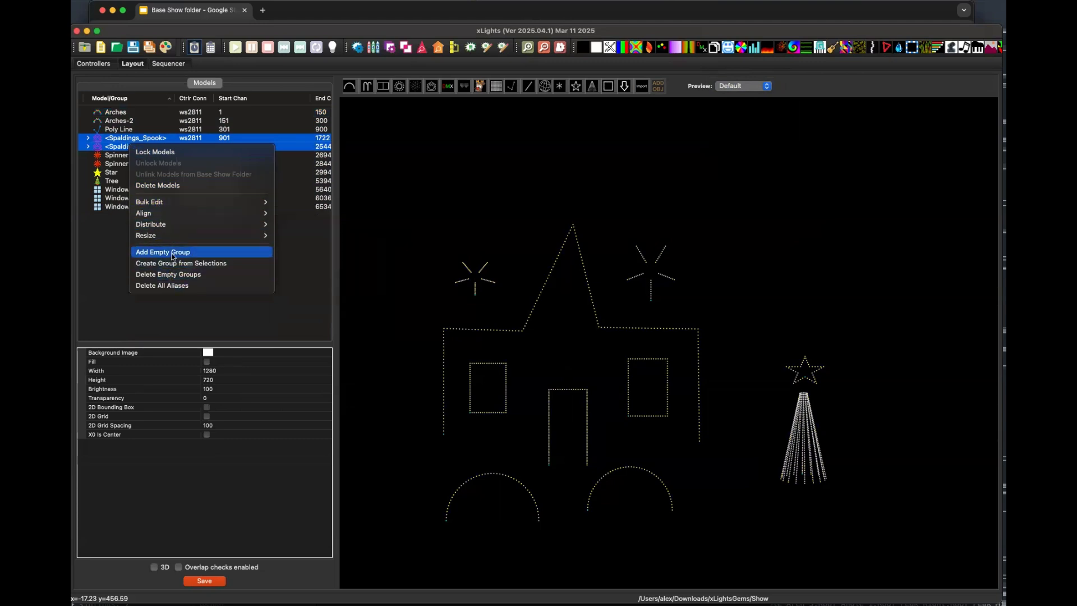
mouse_move(191, 204)
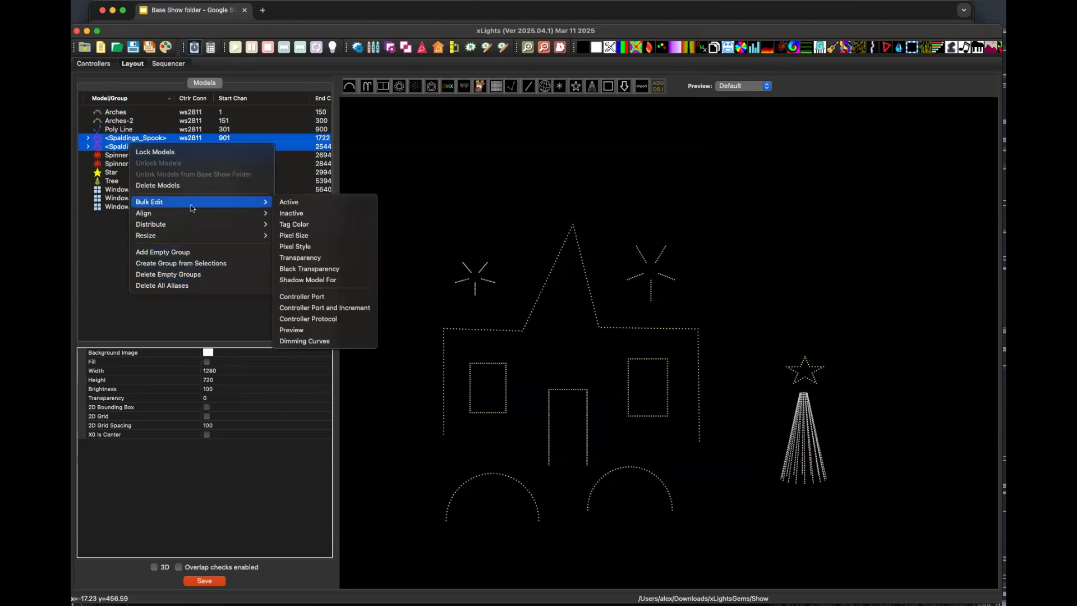
click(297, 202)
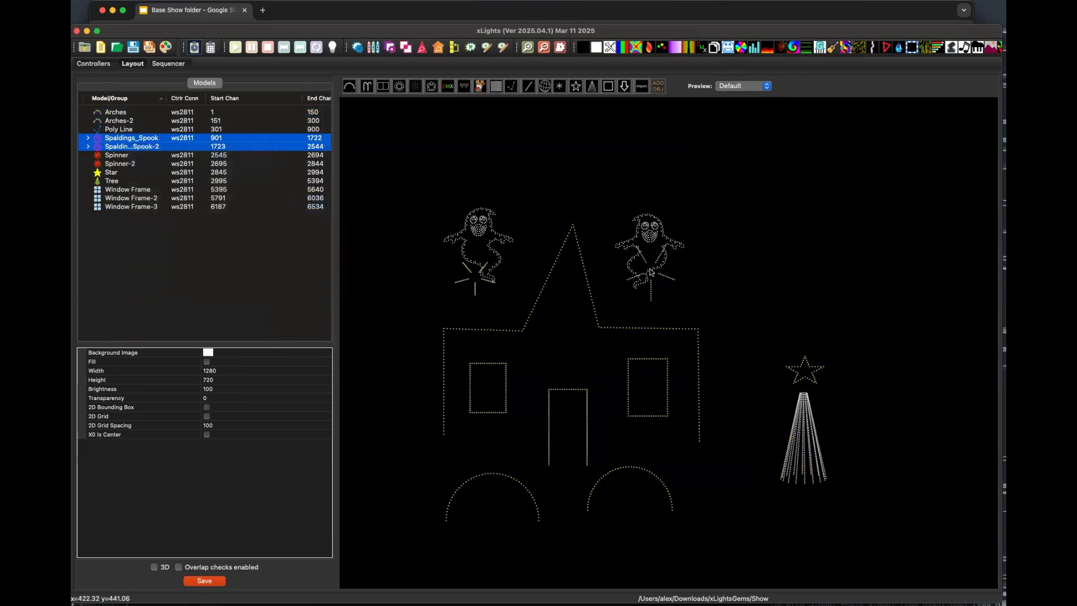
click(197, 581)
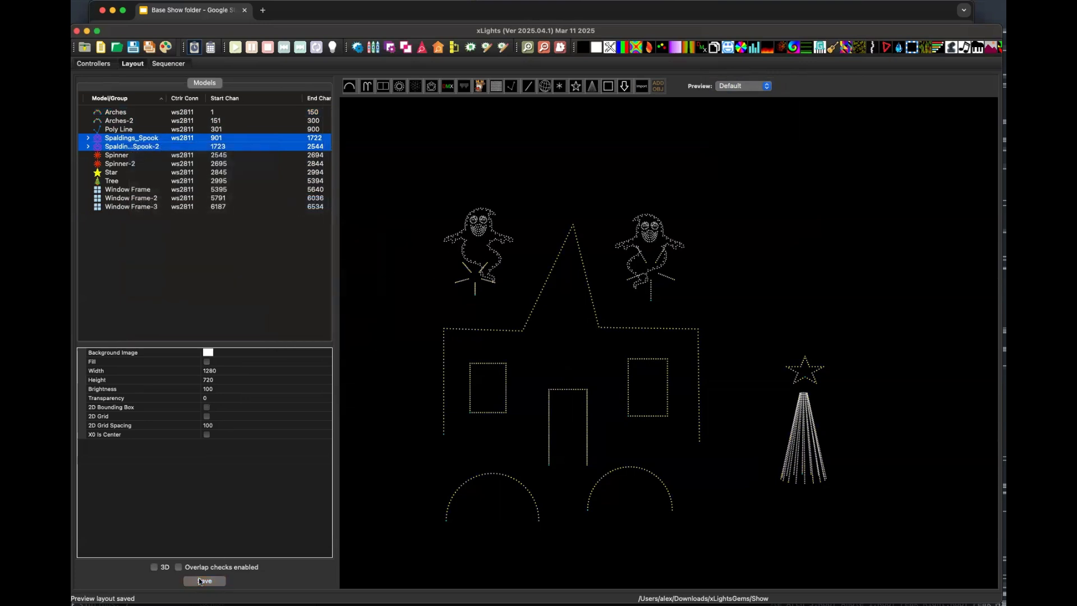
click(410, 332)
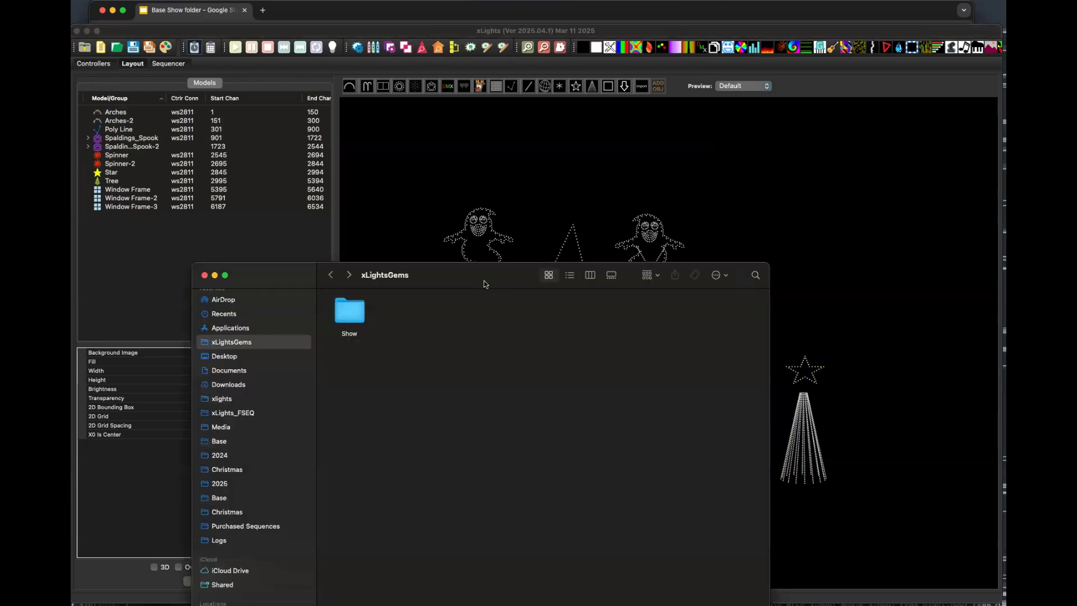
- In Finder, create a folder named Halloween inside the xLightsGems folder
drag(486, 284, 542, 164)
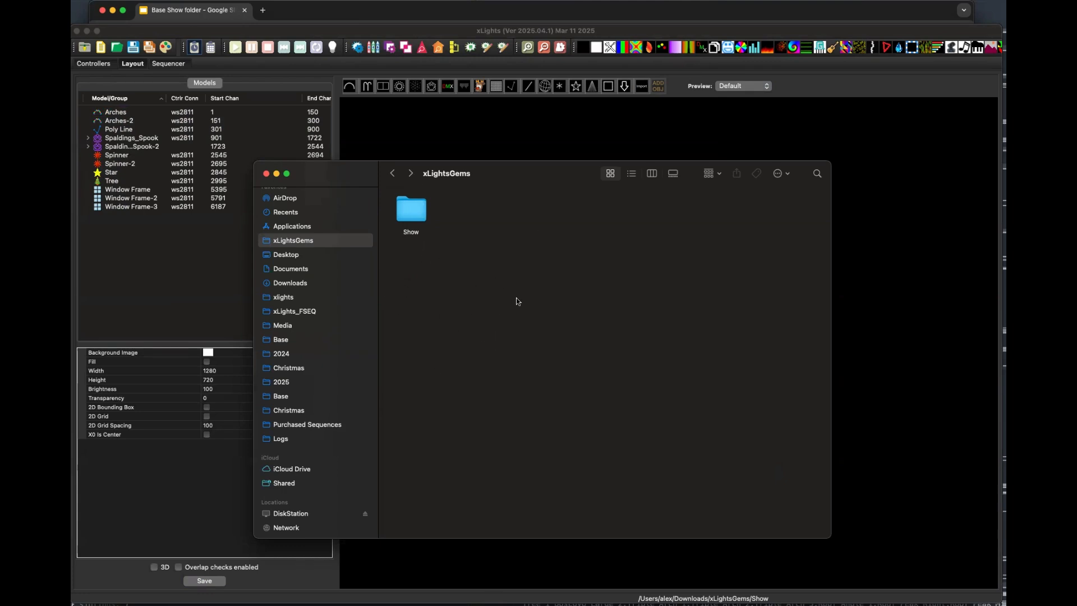
click(713, 174)
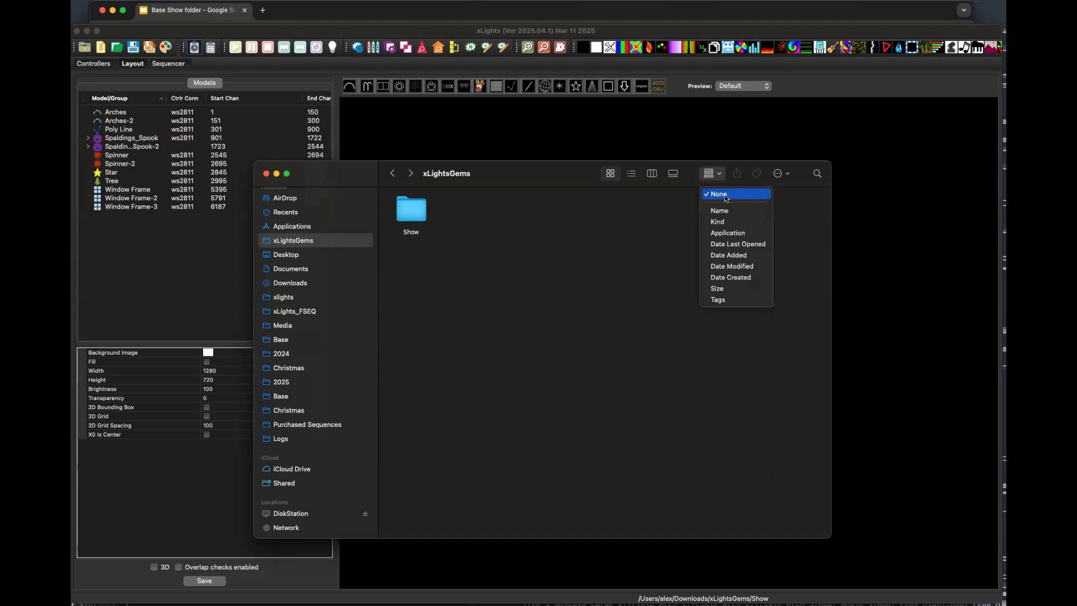
click(788, 180)
click(789, 179)
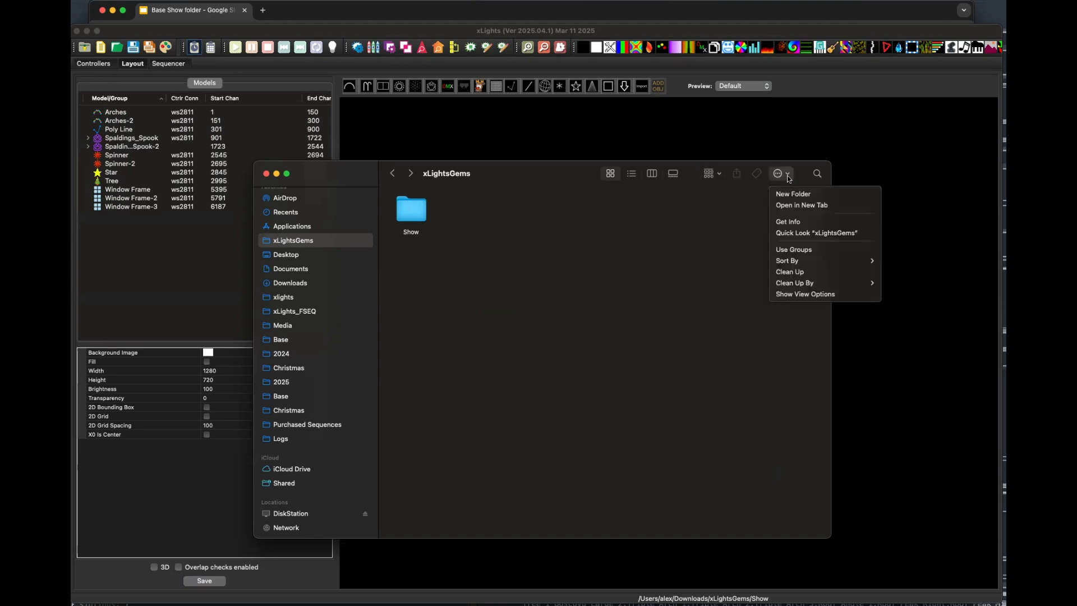
click(793, 194)
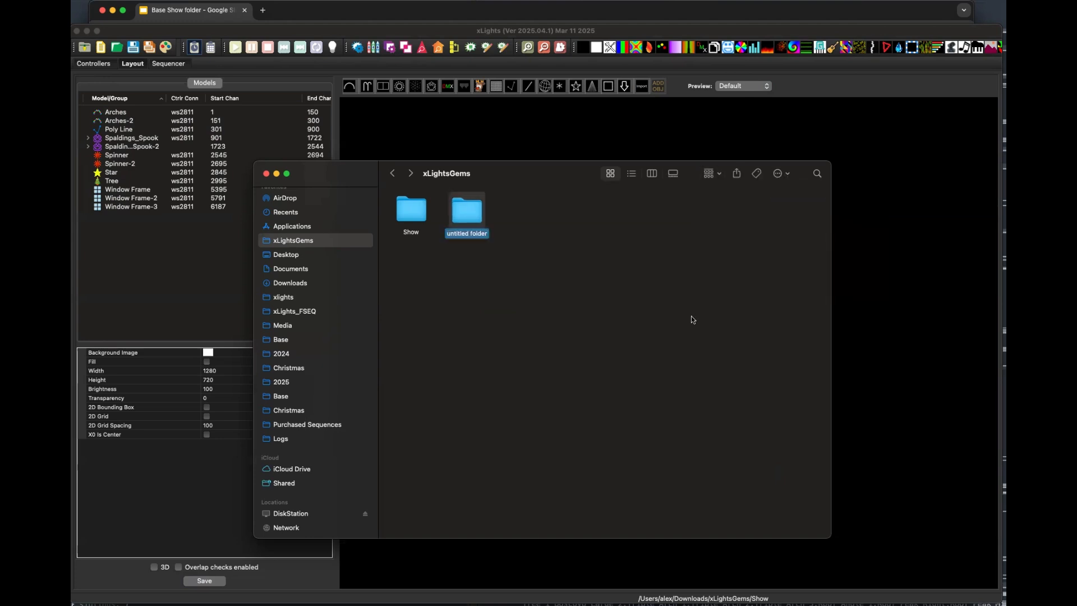
text(Halloween)
key(Return)
- Copy xlights_networks.xml, xlights_rgbeffects.xml and xlights_keybindings.xml from the Show folder into the Halloween folder
click(409, 216)
double_click(409, 216)
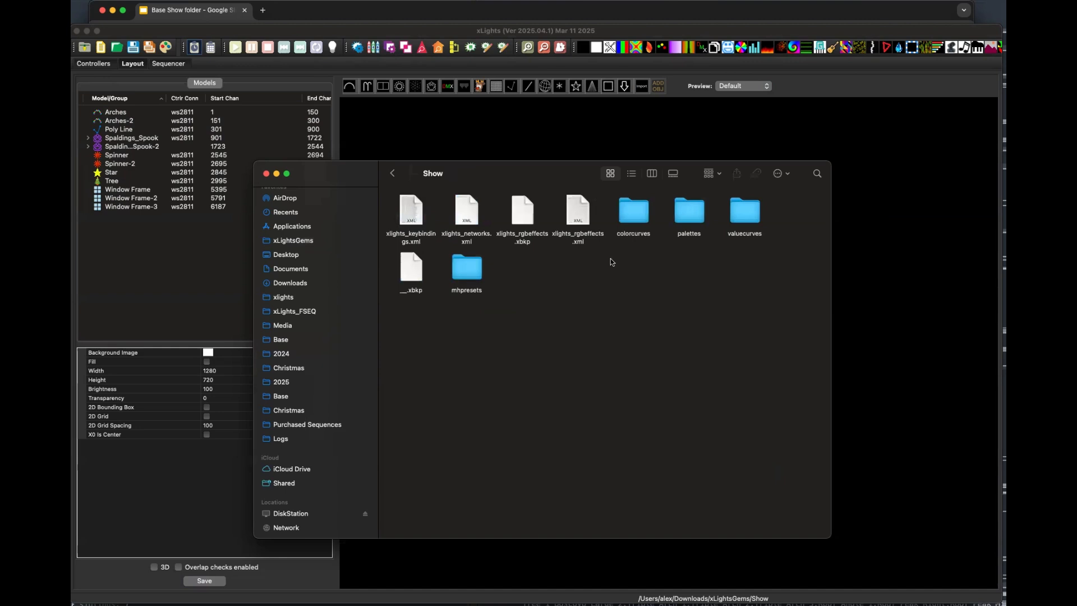
click(630, 175)
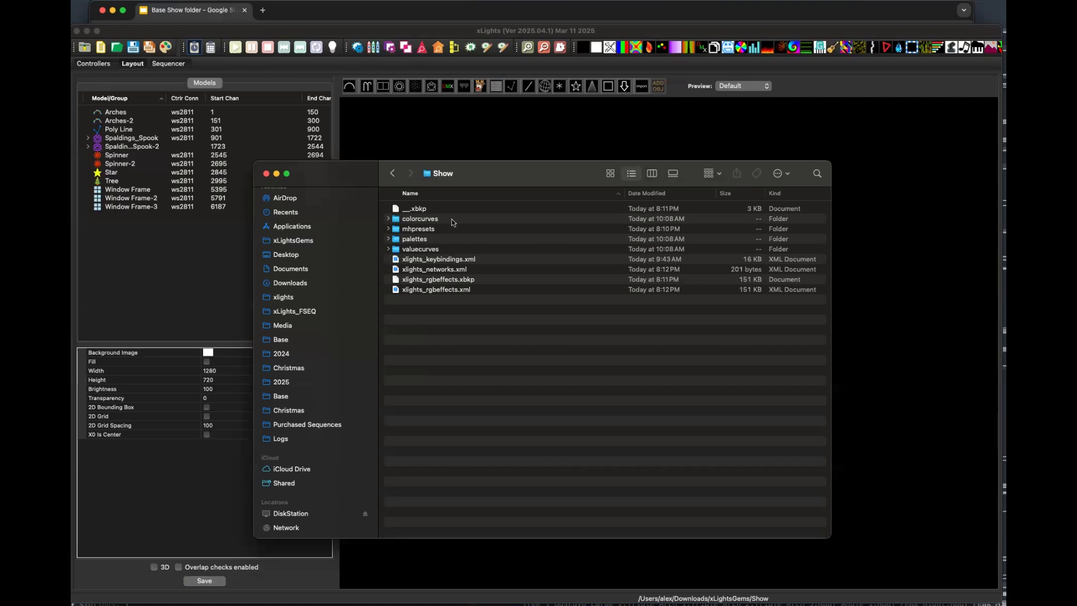
click(449, 270)
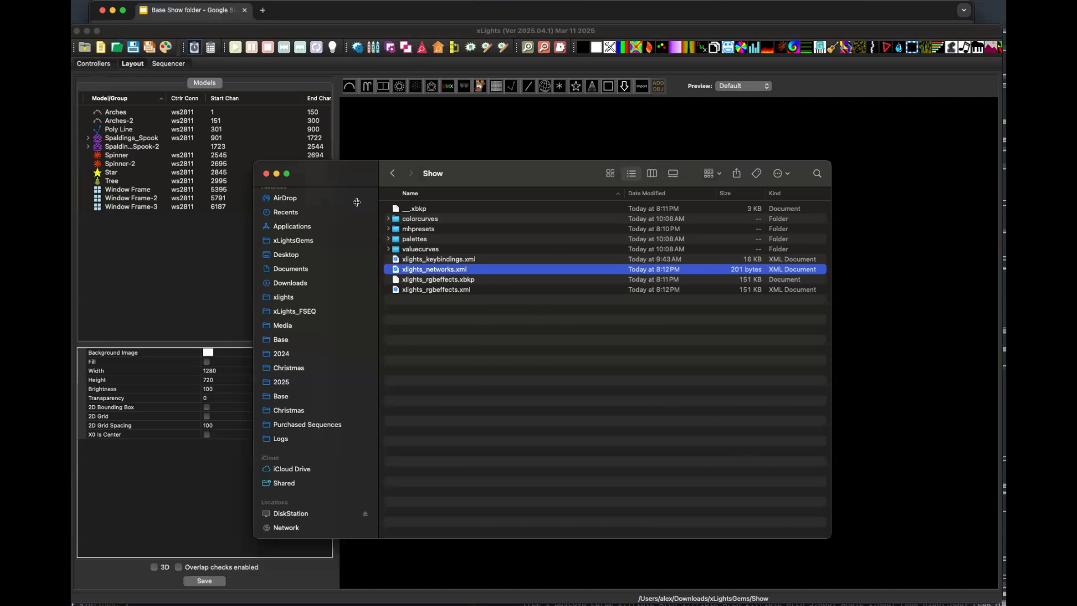
super+click(453, 290)
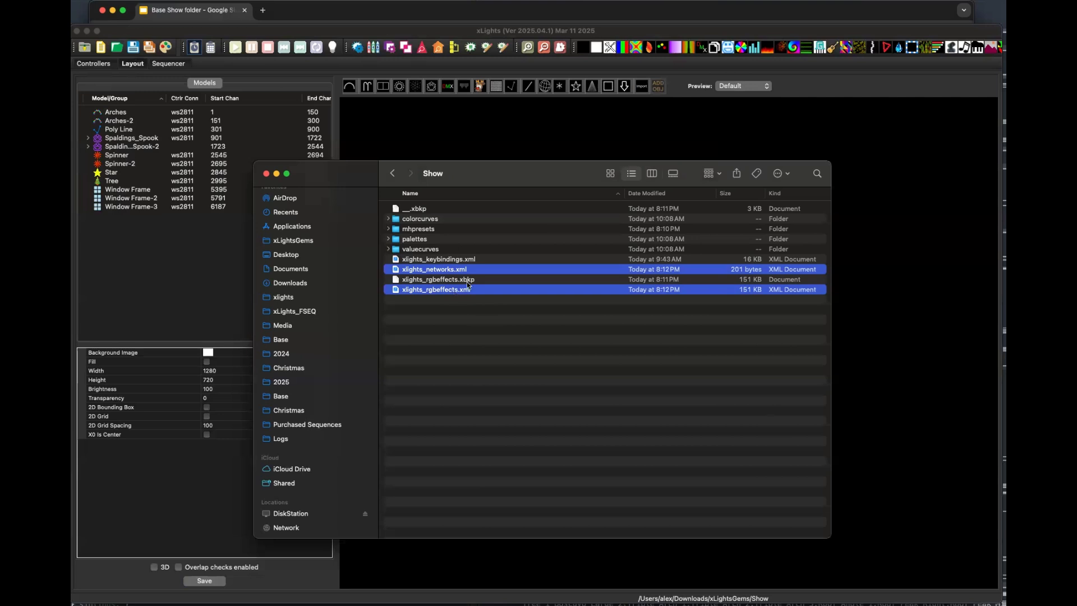
super+click(429, 261)
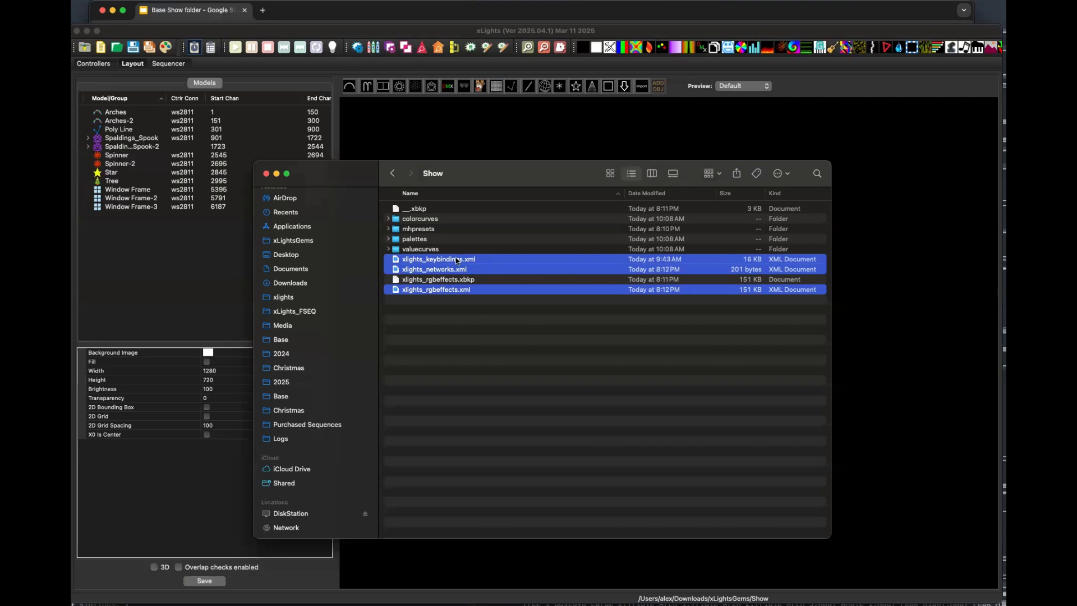
click(392, 173)
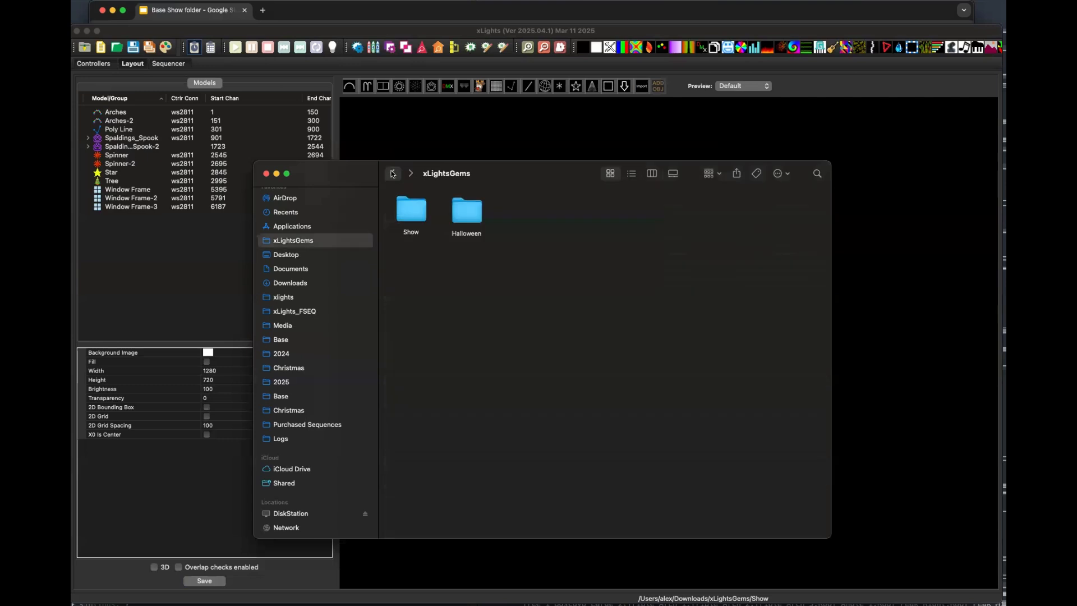
double_click(474, 209)
key(super+v)
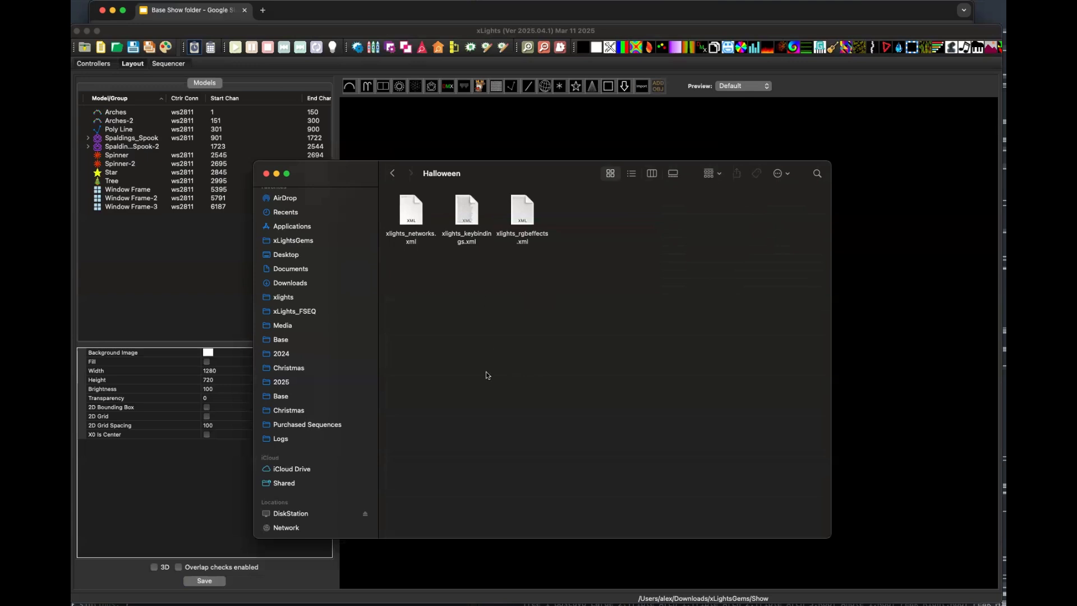
- In xLights, temporarily change the show directory to xLightsGems/Halloween, discarding the unsaved sequence changes
click(98, 65)
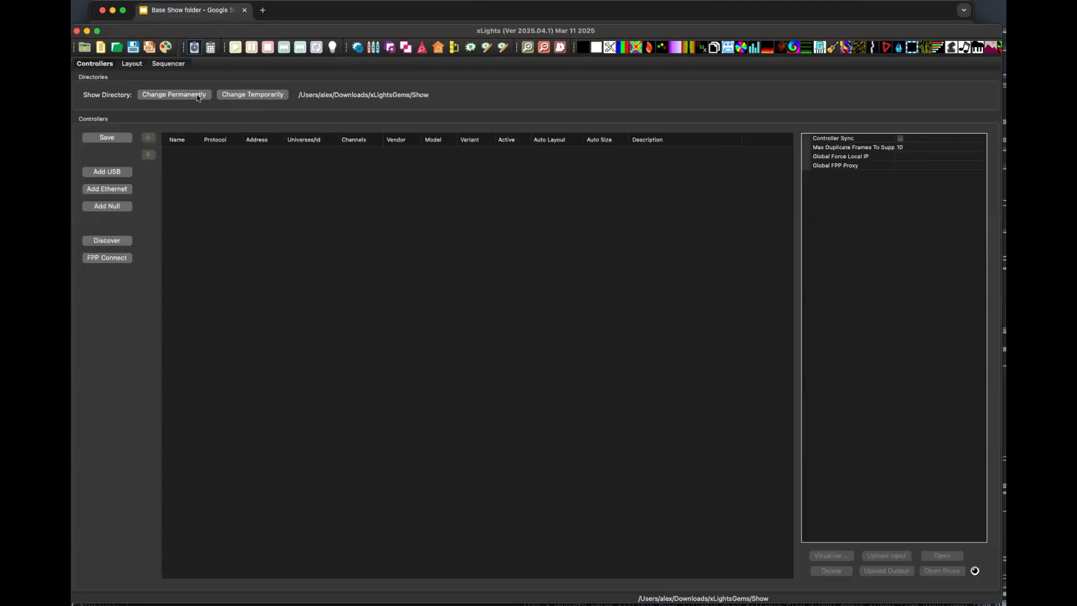
click(256, 95)
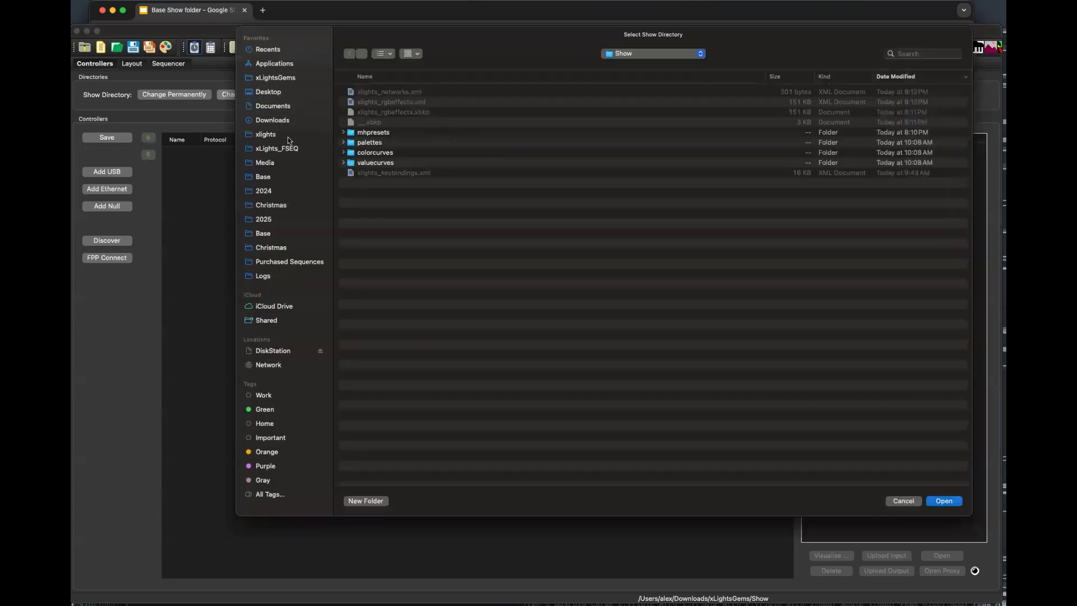
click(655, 55)
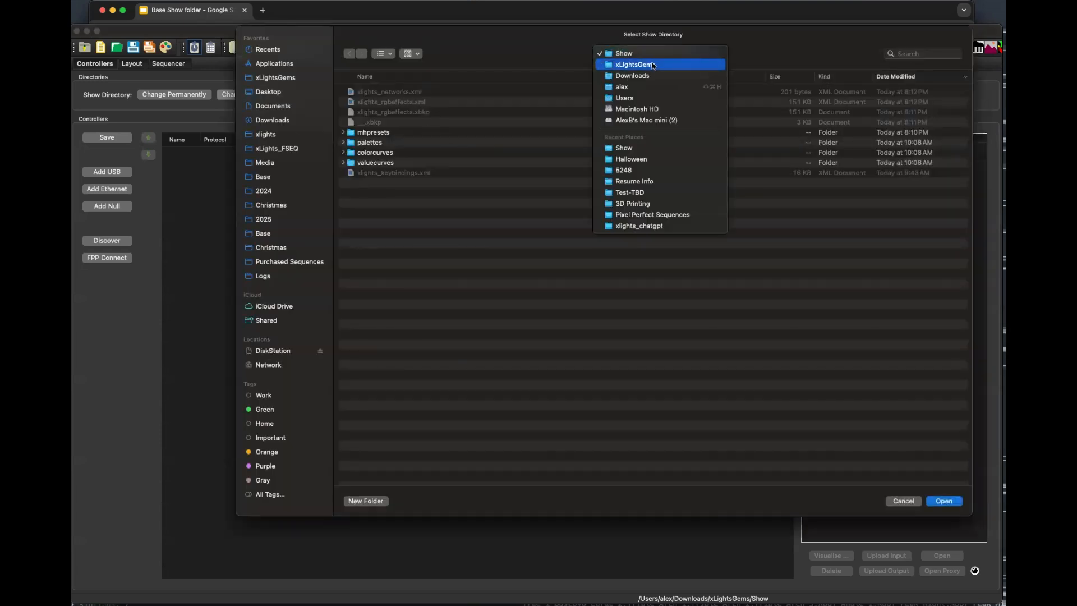
click(653, 64)
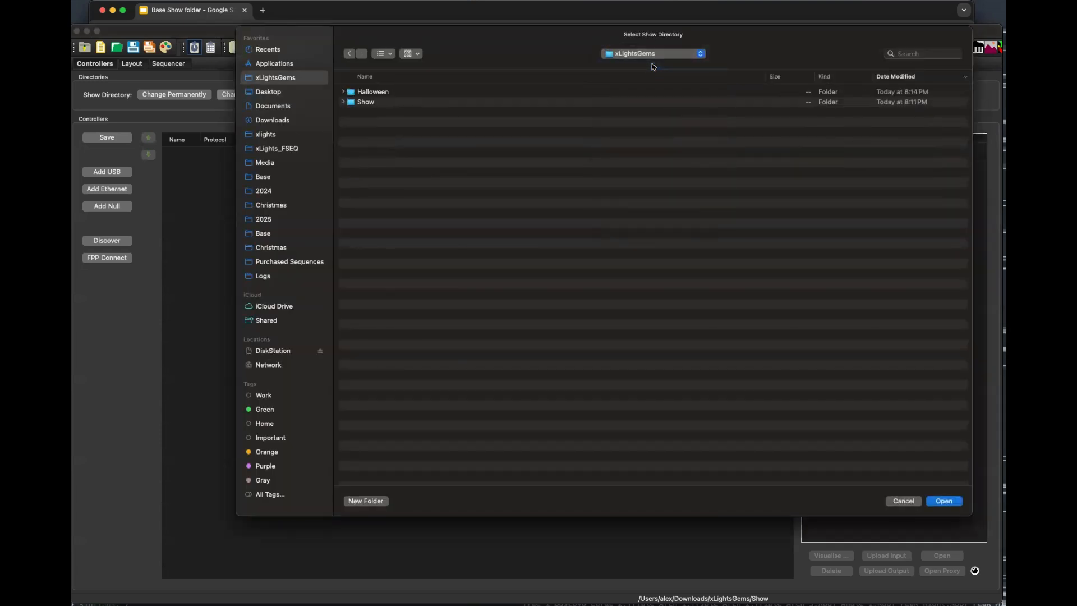
double_click(374, 92)
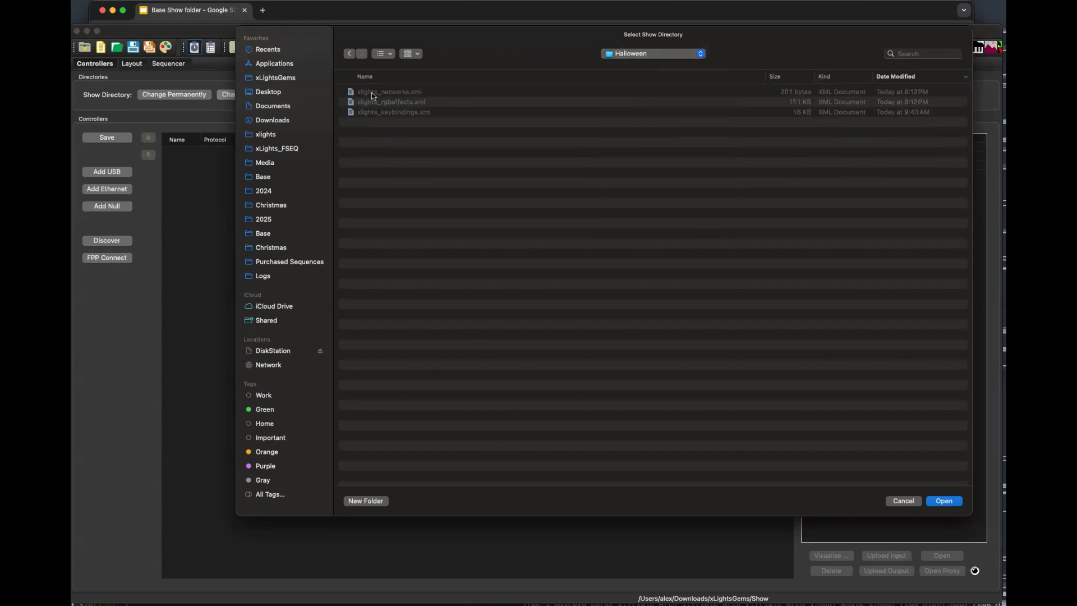
click(948, 501)
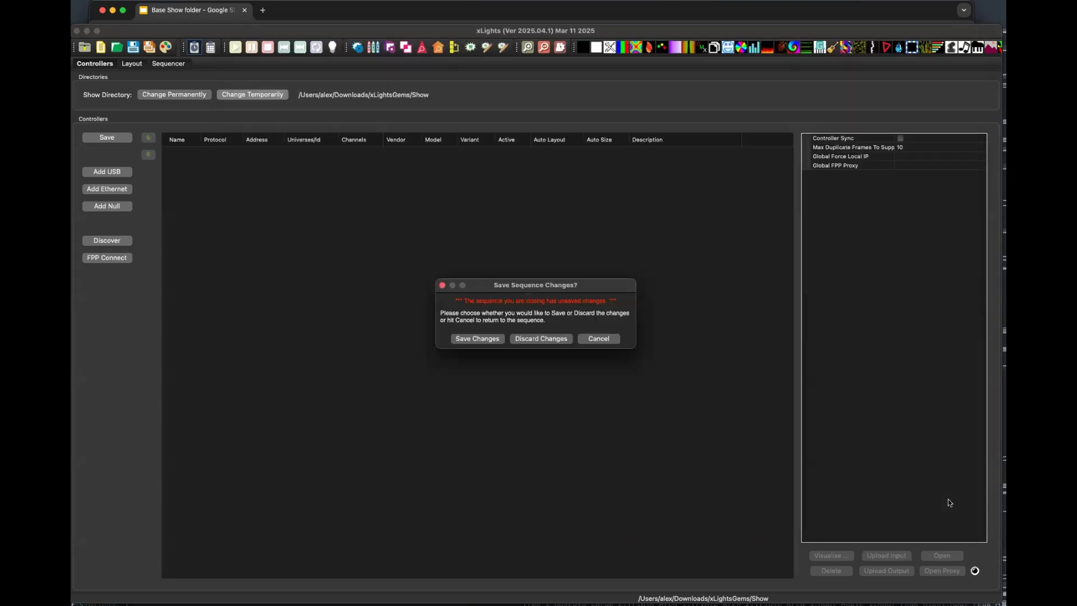
click(536, 339)
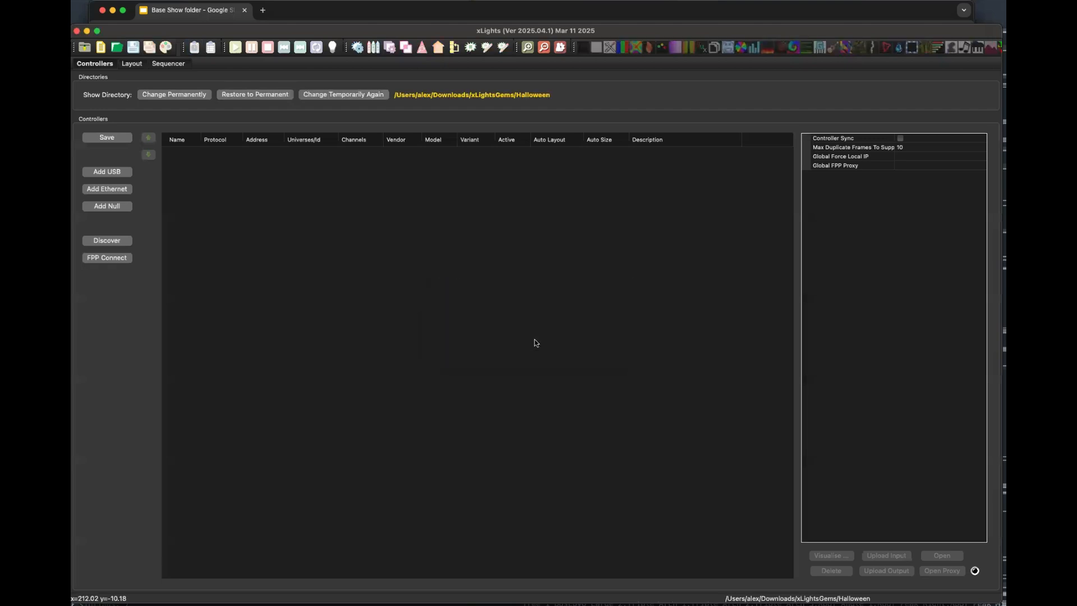
- Delete the Spinner, Spinner-2, Star and Tree models from the Halloween layout and clear the selection
click(133, 64)
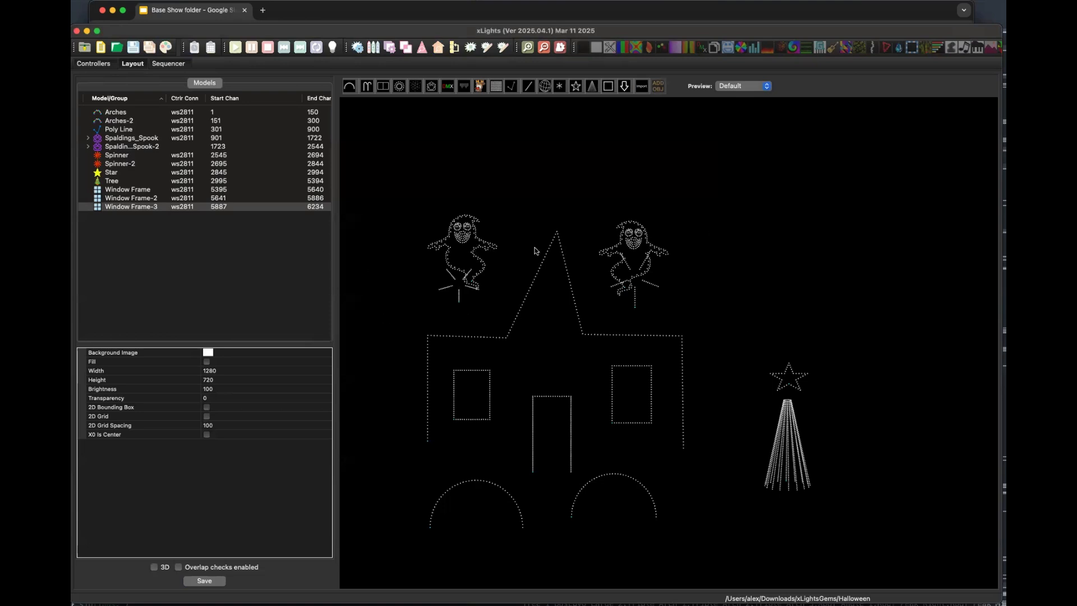
click(455, 299)
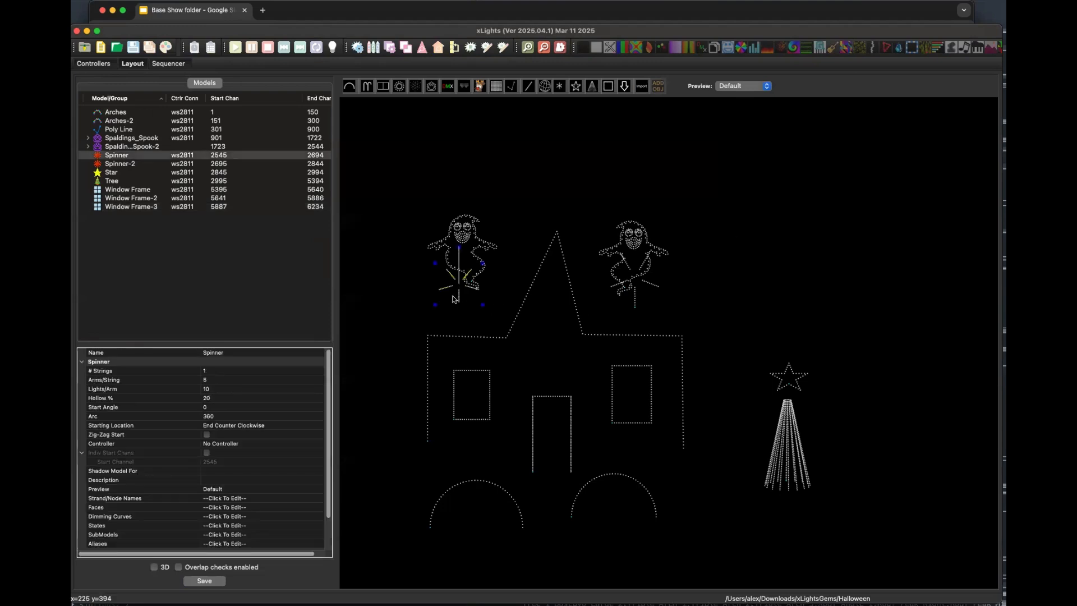
shift+click(123, 180)
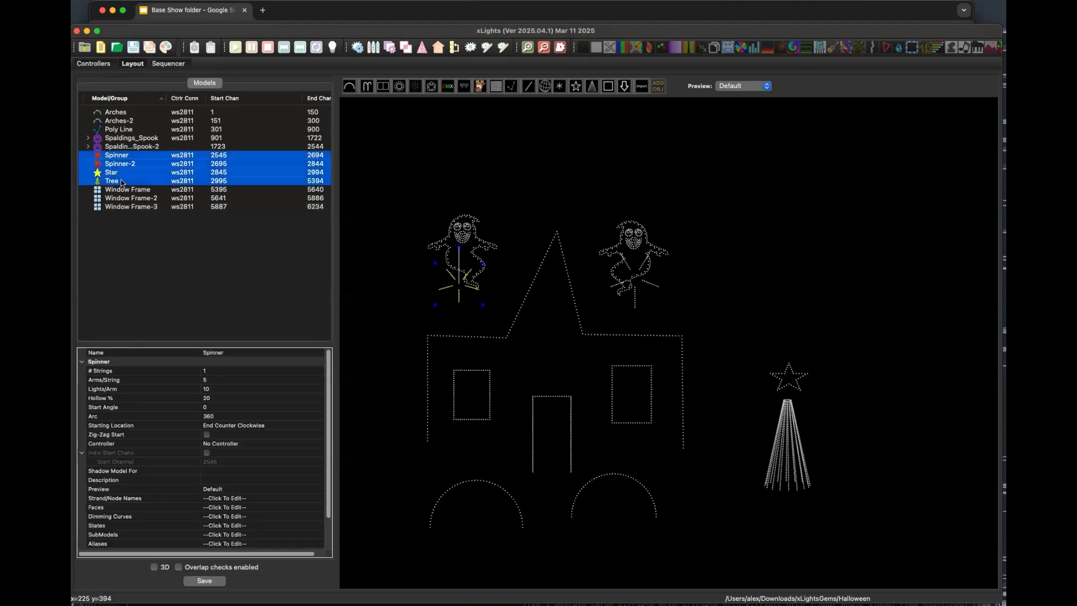
key(Delete)
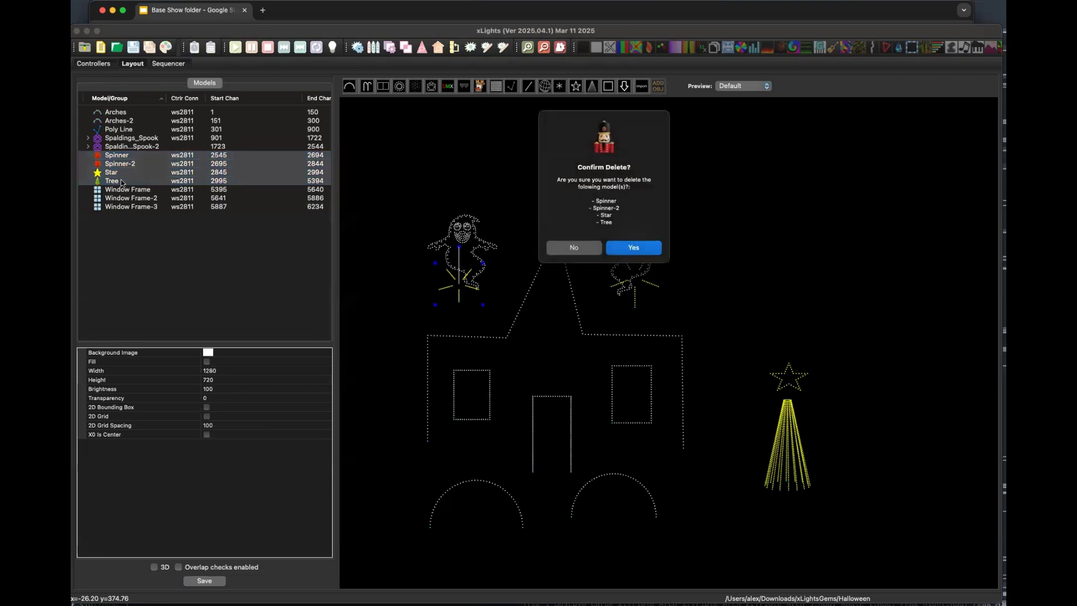
click(637, 248)
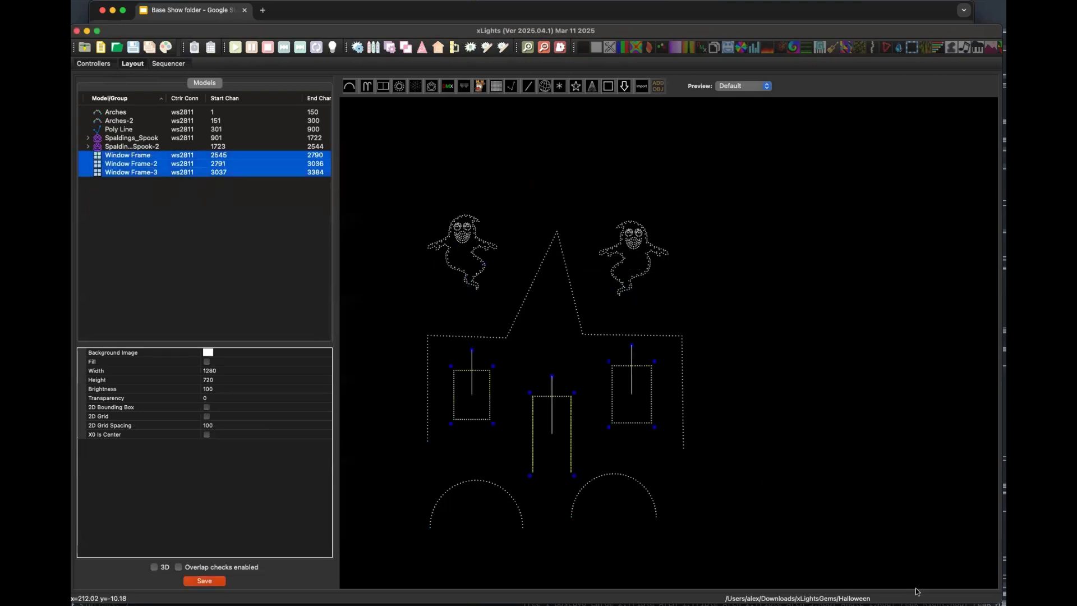
click(806, 443)
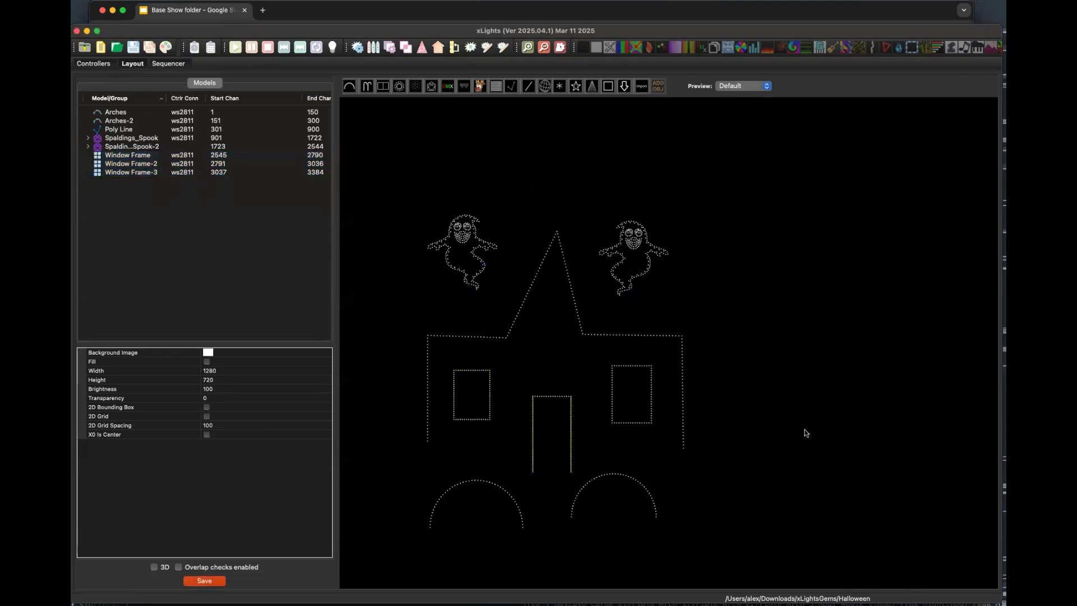
- Delete the Arches and Arches-2 models from the Halloween layout and save it
click(464, 497)
super+click(618, 500)
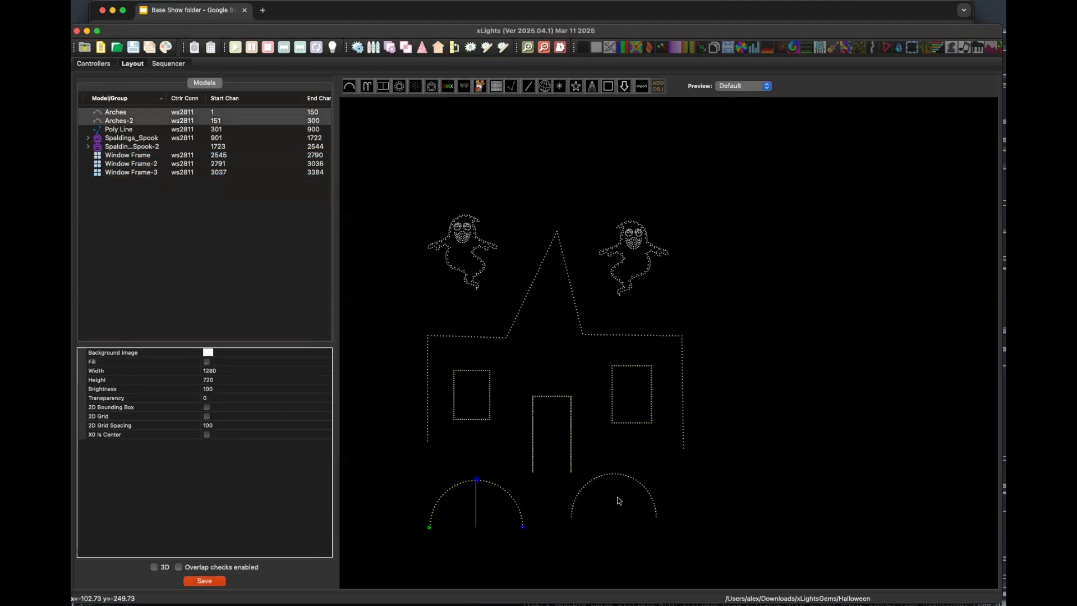
key(Delete)
key(Return)
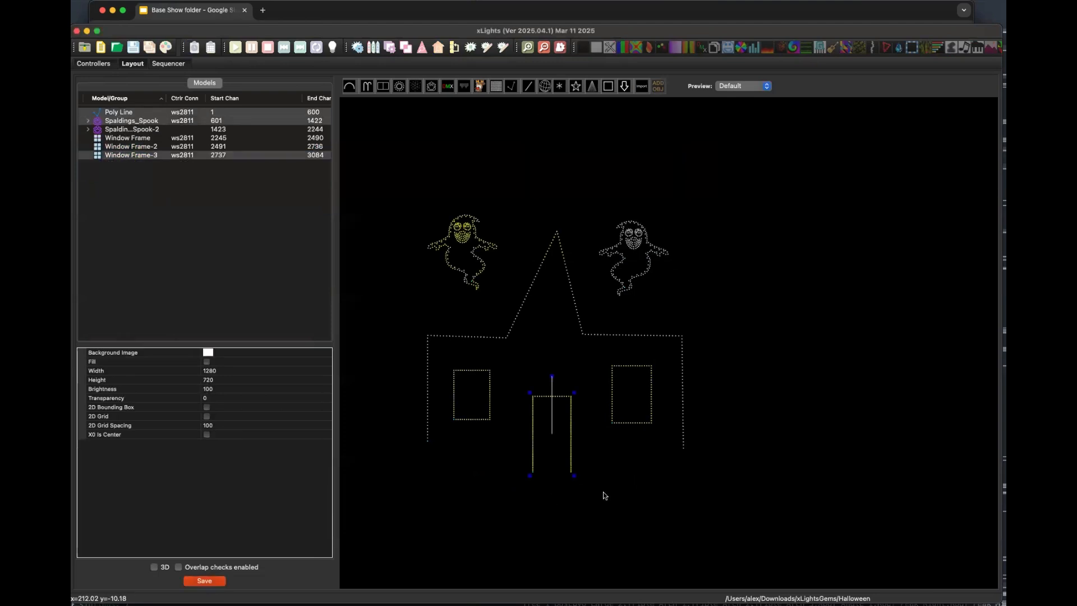
click(769, 439)
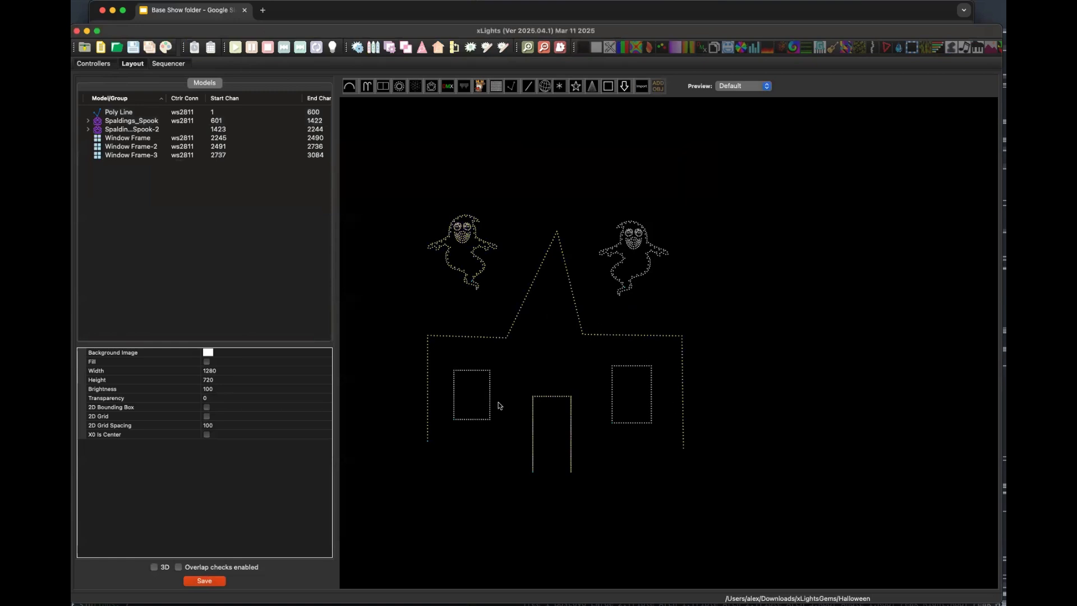
click(207, 582)
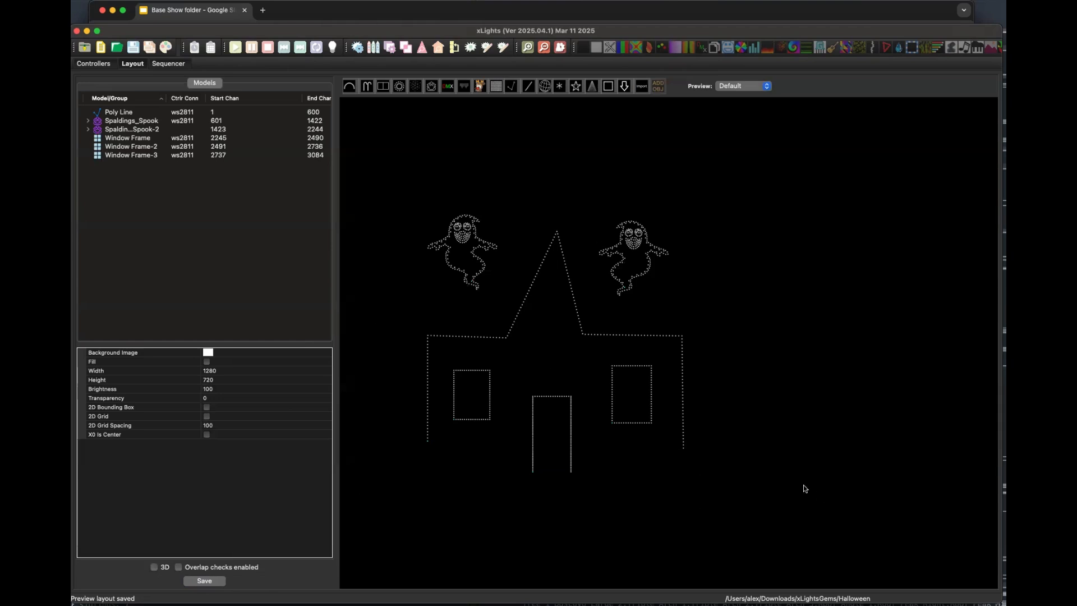
- Download the EFL Pumpkin model from the EFL Designs Halloween category and place it to the right of the house's upper part
click(624, 86)
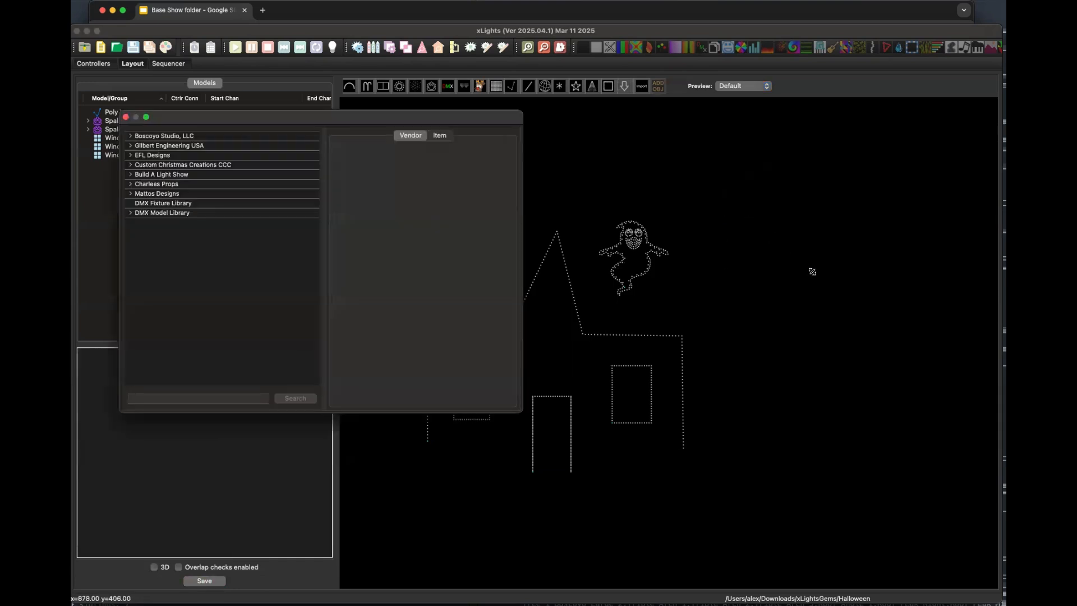
click(130, 155)
scroll(213, 264, down, 10)
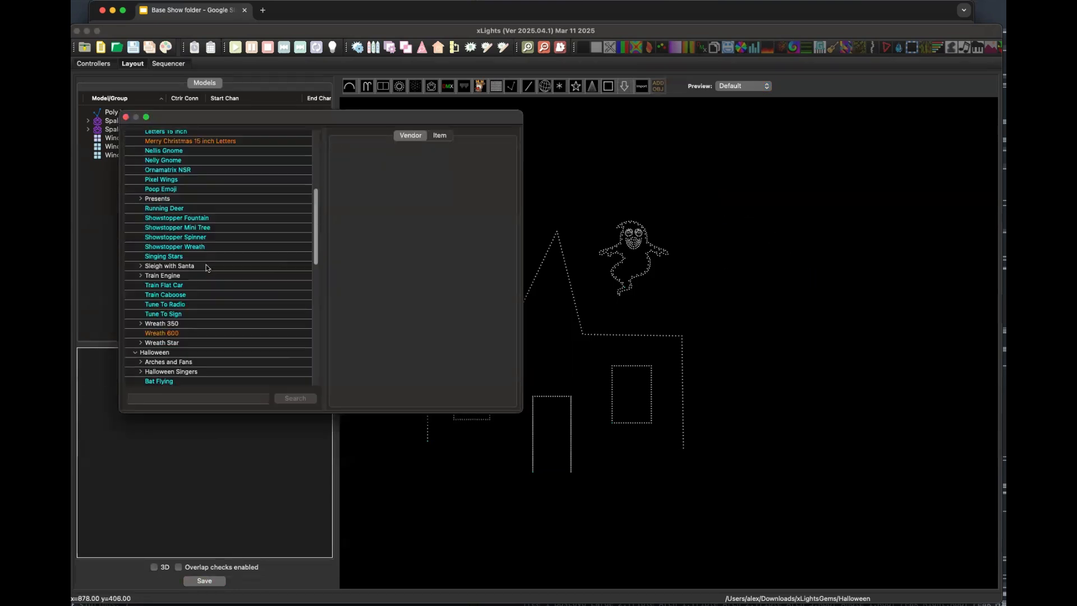
scroll(214, 301, down, 3)
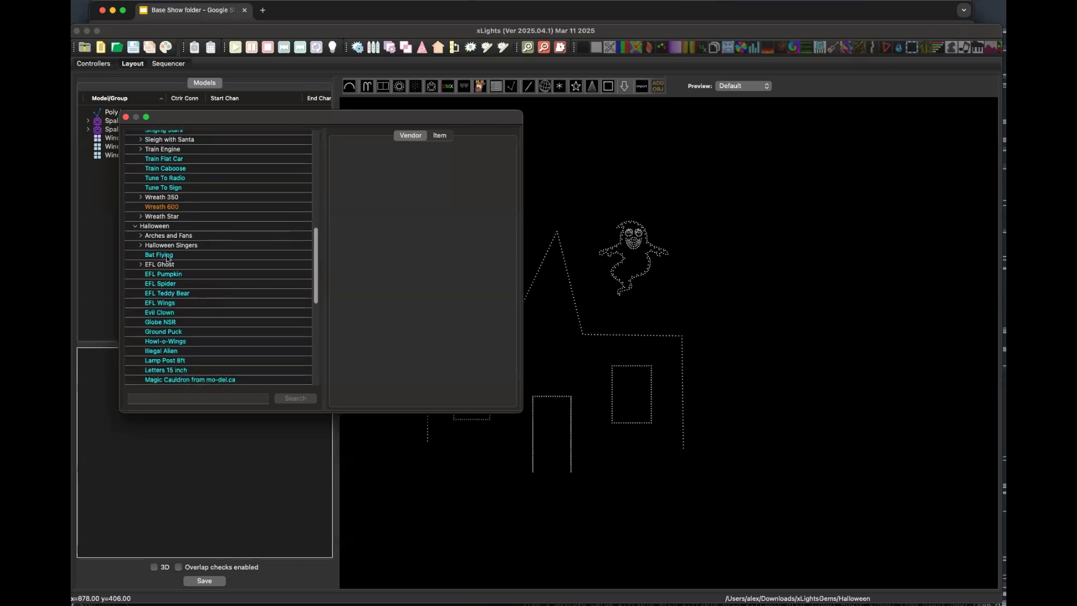
double_click(176, 274)
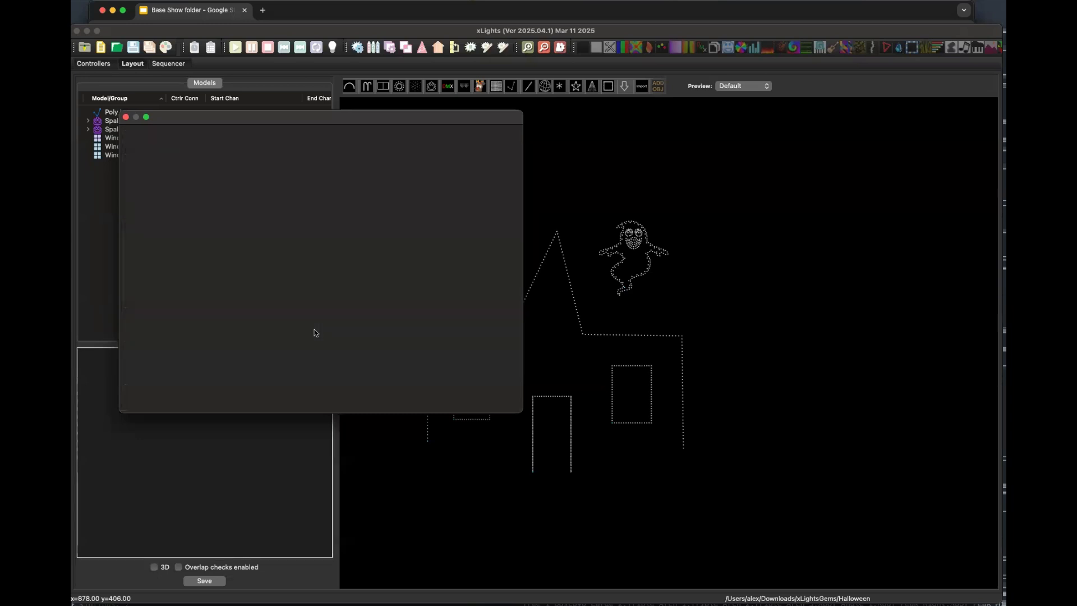
click(631, 218)
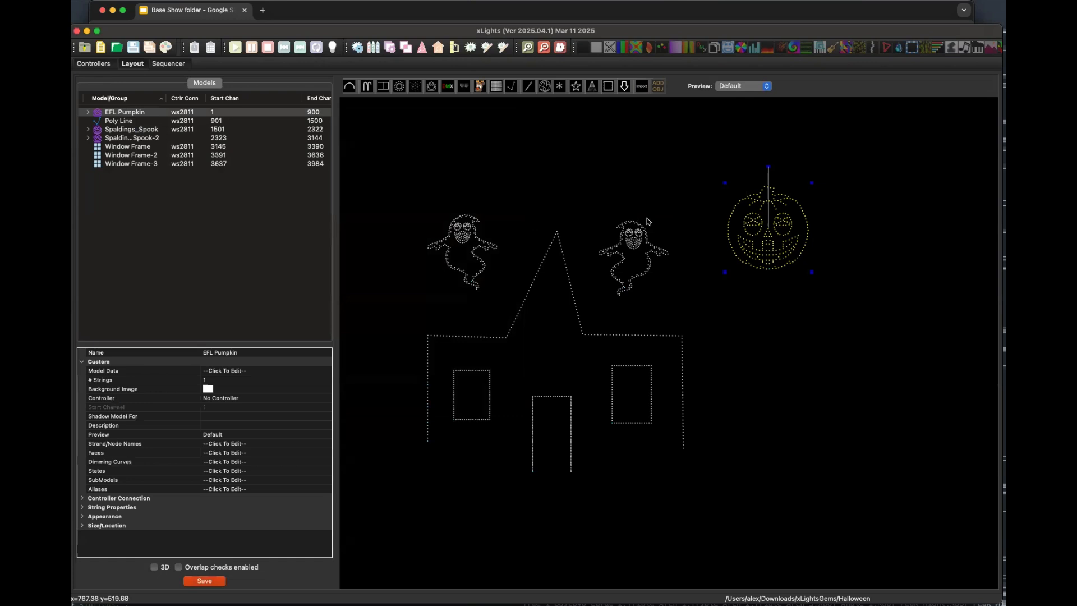
click(811, 339)
- Duplicate the EFL Pumpkin twice, stack the copies in a column below the original, and save the layout
click(772, 246)
key(super+v)
key(super+v)
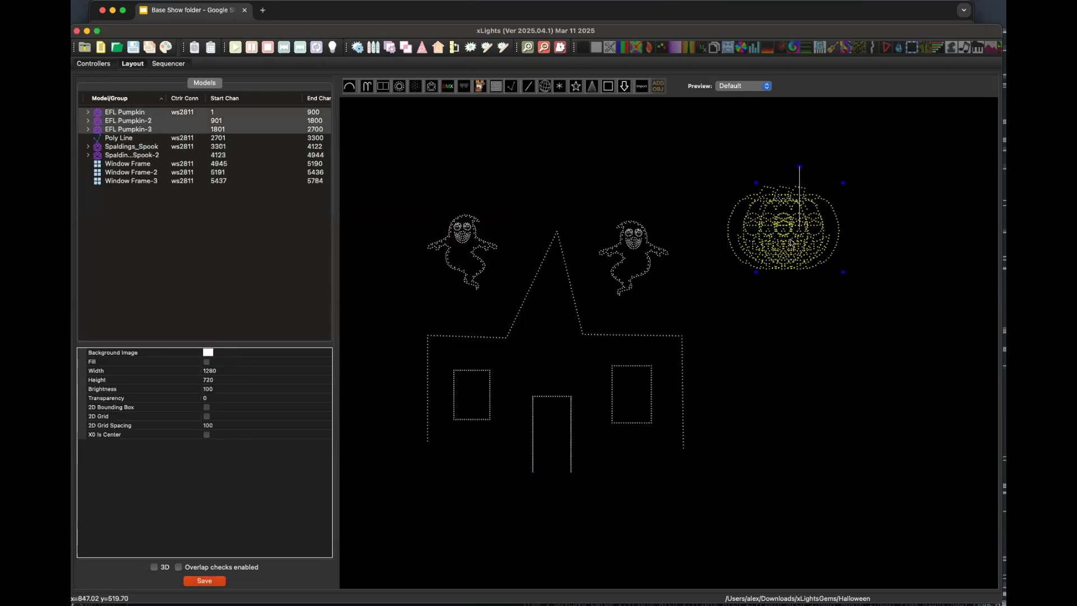
drag(805, 247, 781, 317)
drag(826, 250, 786, 433)
drag(786, 300, 790, 315)
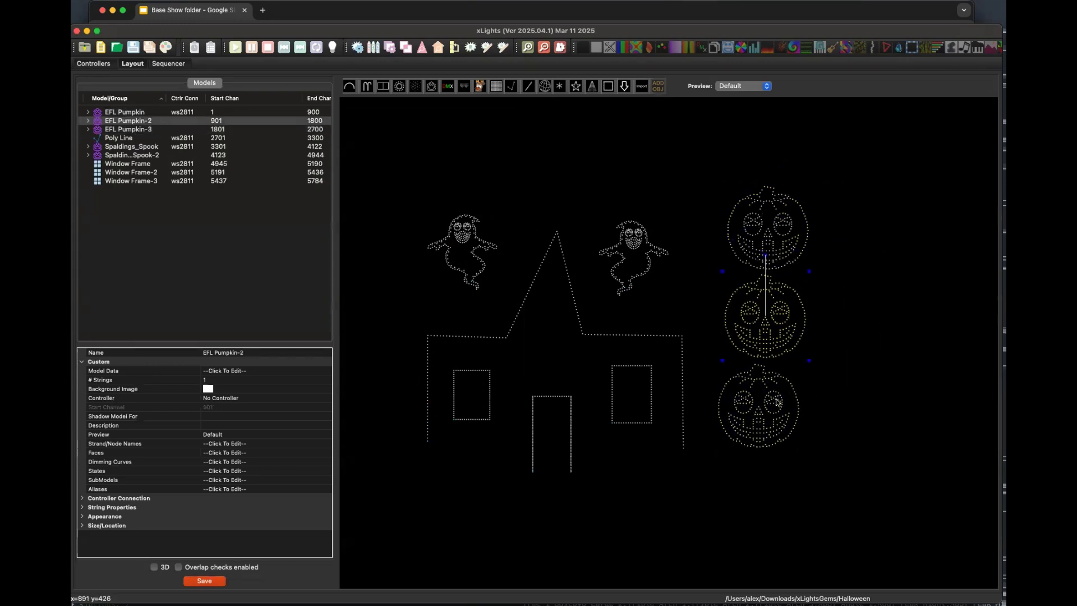
click(774, 408)
click(836, 406)
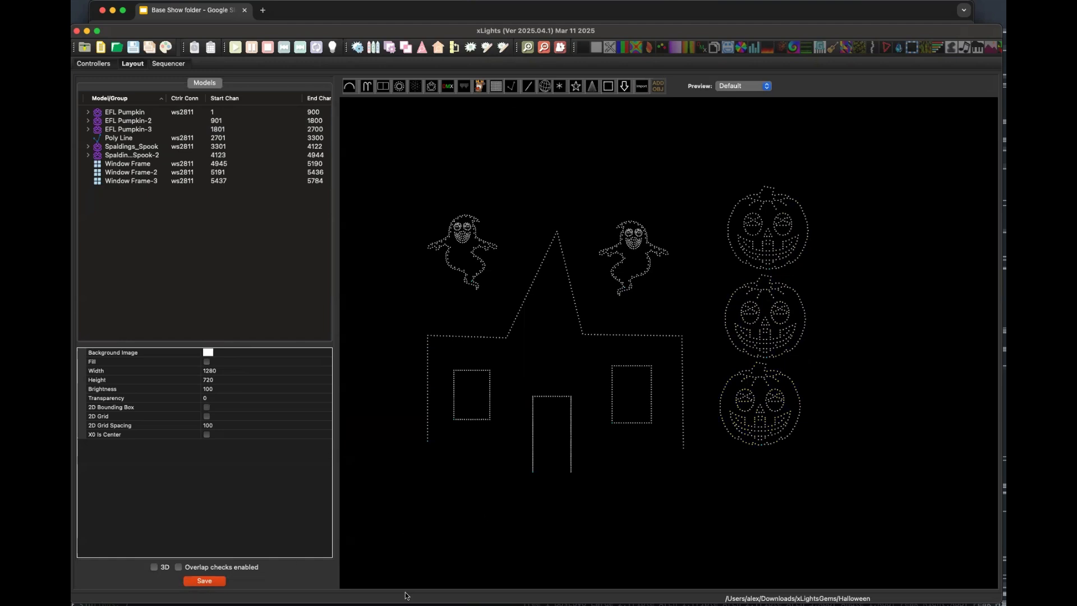
click(209, 583)
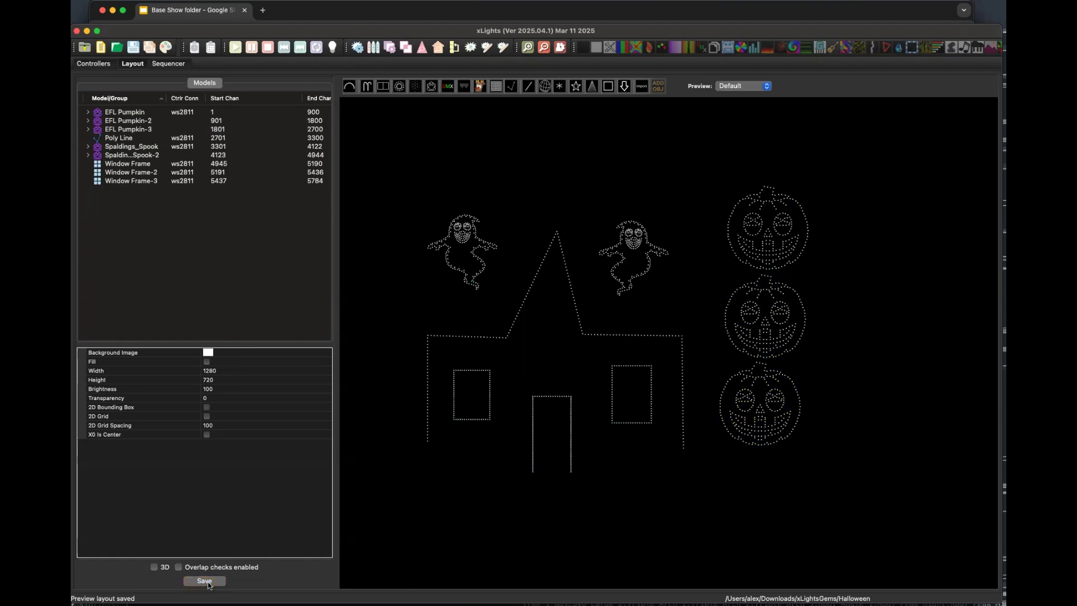
- Restore the show directory to the permanent Show folder
click(98, 65)
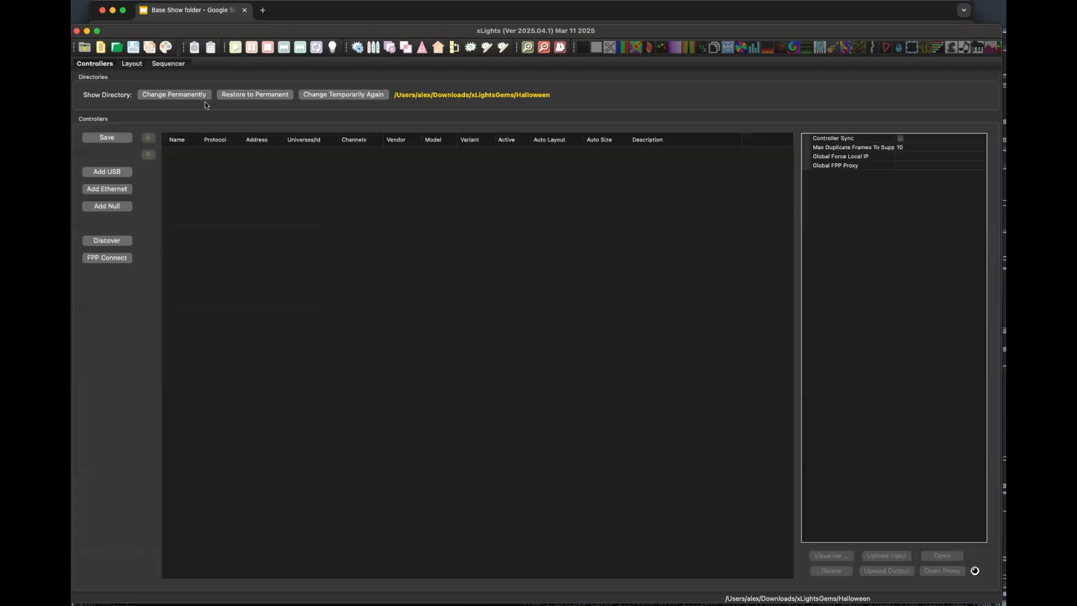
click(250, 95)
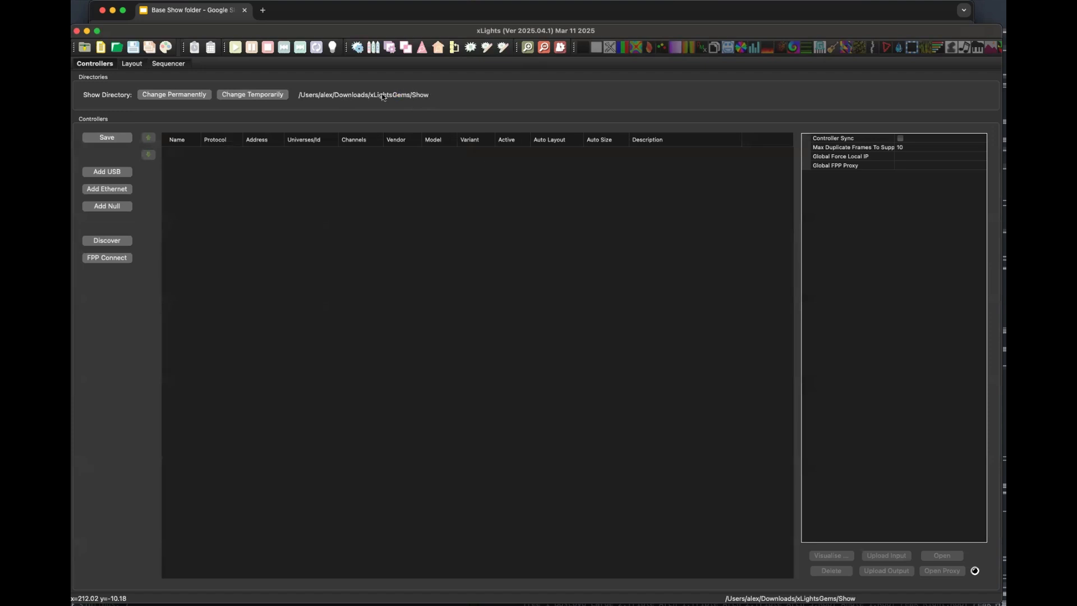
- Temporarily change the show directory to Halloween and rename the Show folder in xLightsGems to Christmas
click(254, 96)
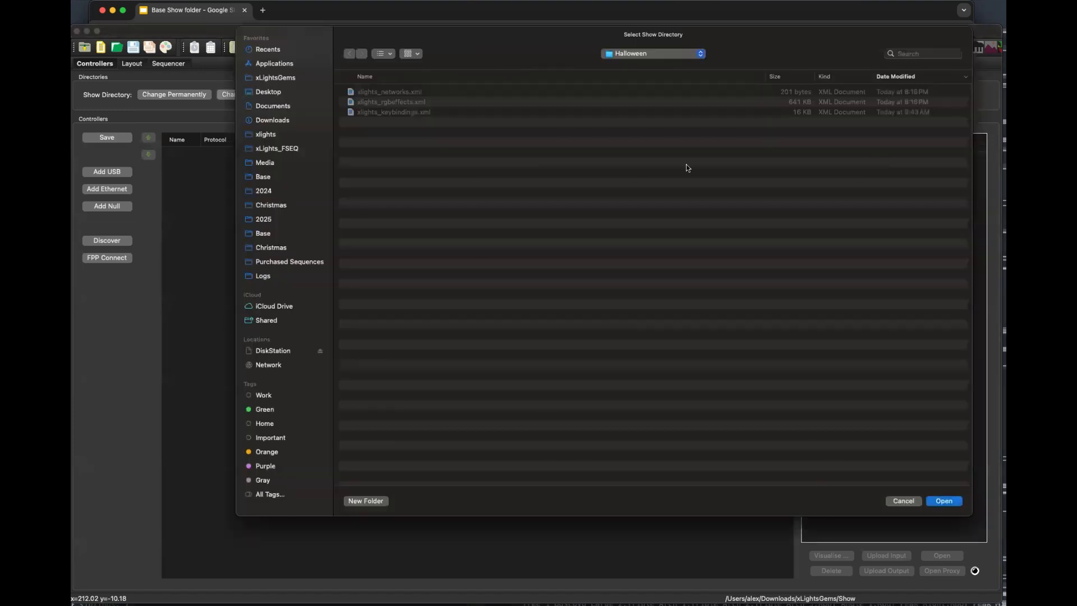
click(948, 501)
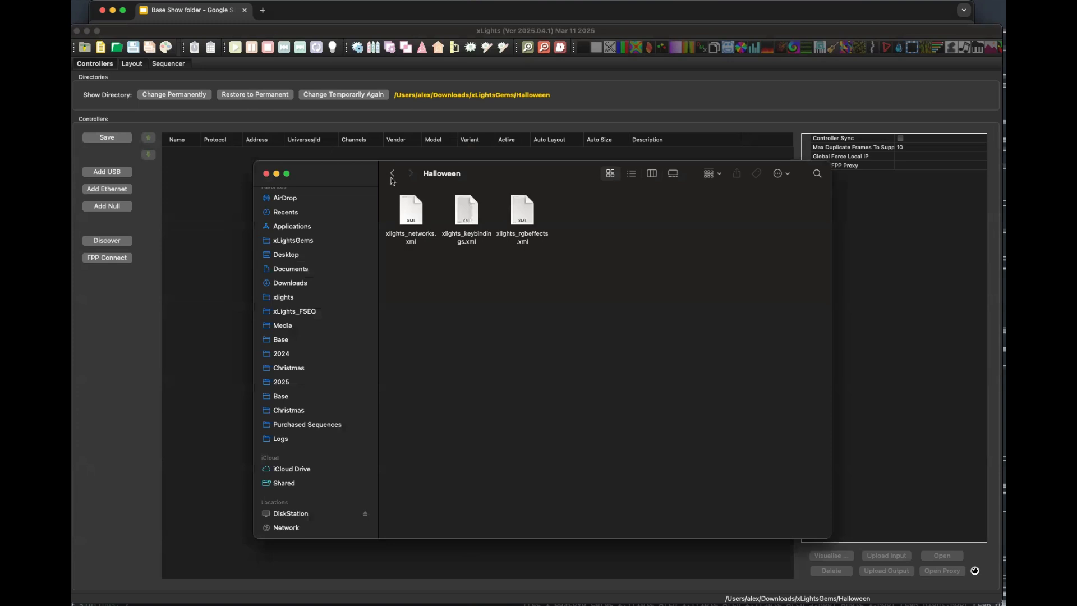
click(392, 175)
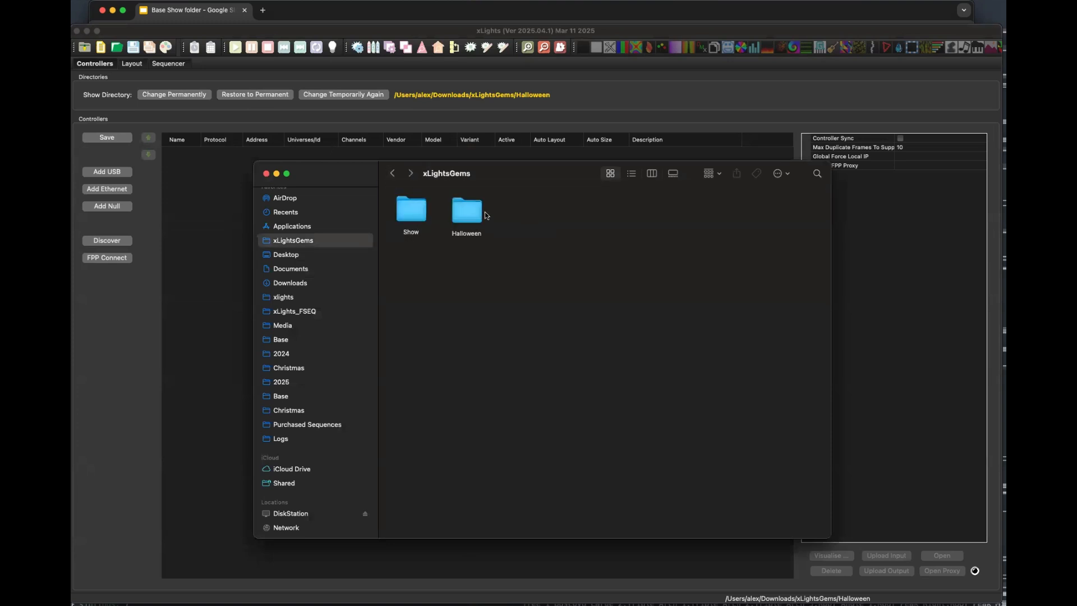
click(414, 234)
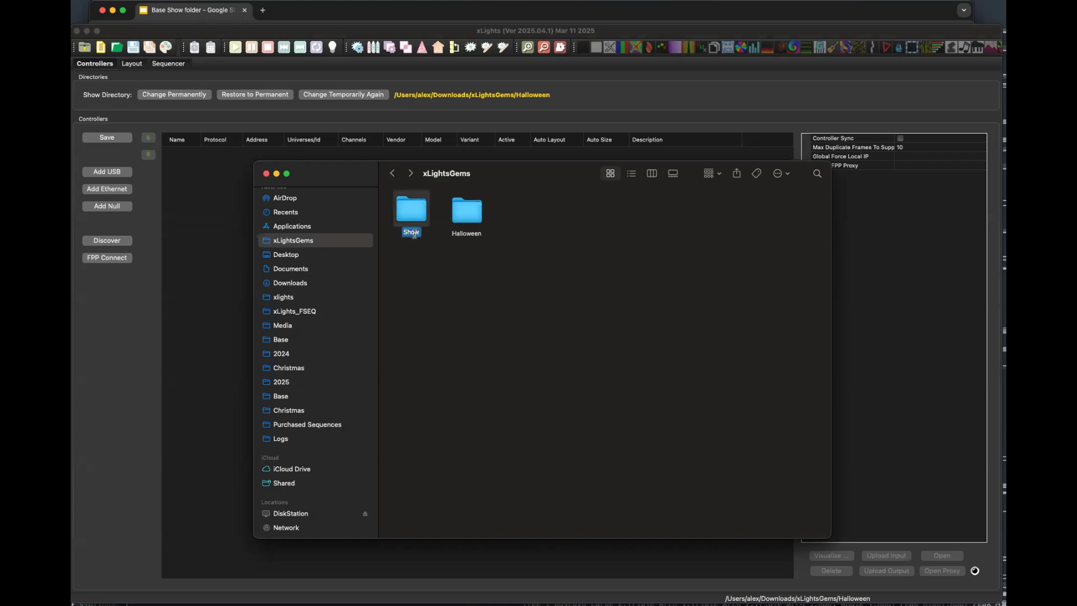
text(Christmas)
key(Return)
- Permanently change the show directory to the Christmas folder inside xLightsGems
click(187, 96)
click(187, 96)
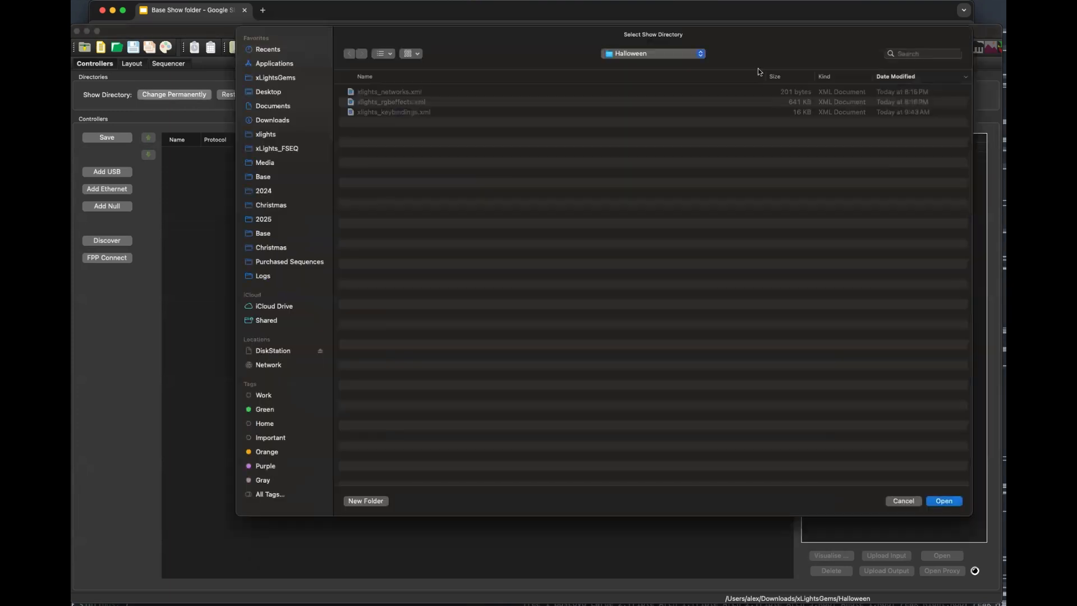
click(664, 52)
click(659, 63)
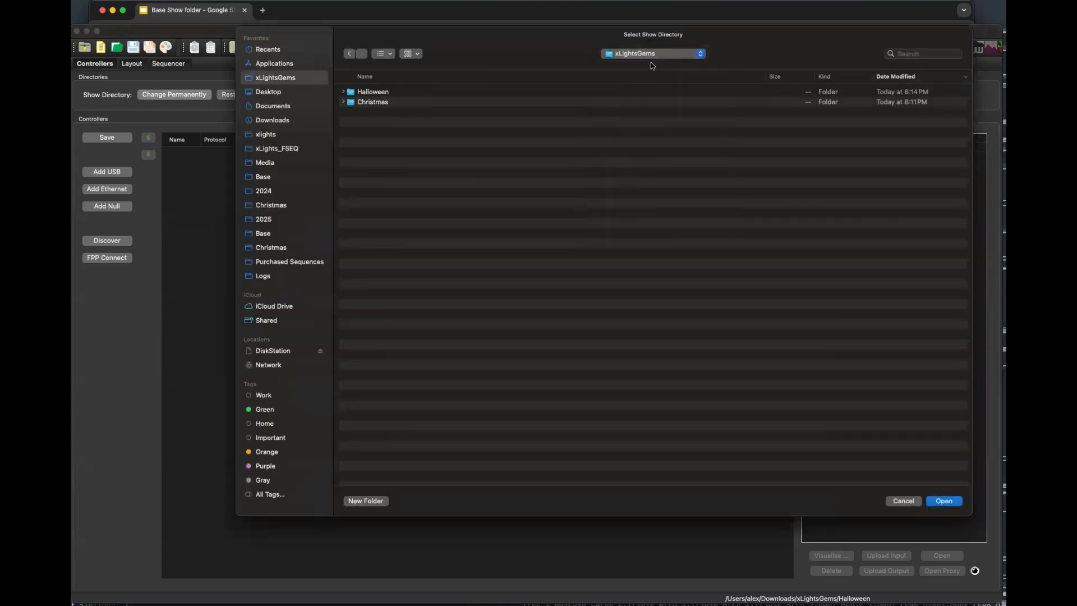
double_click(369, 101)
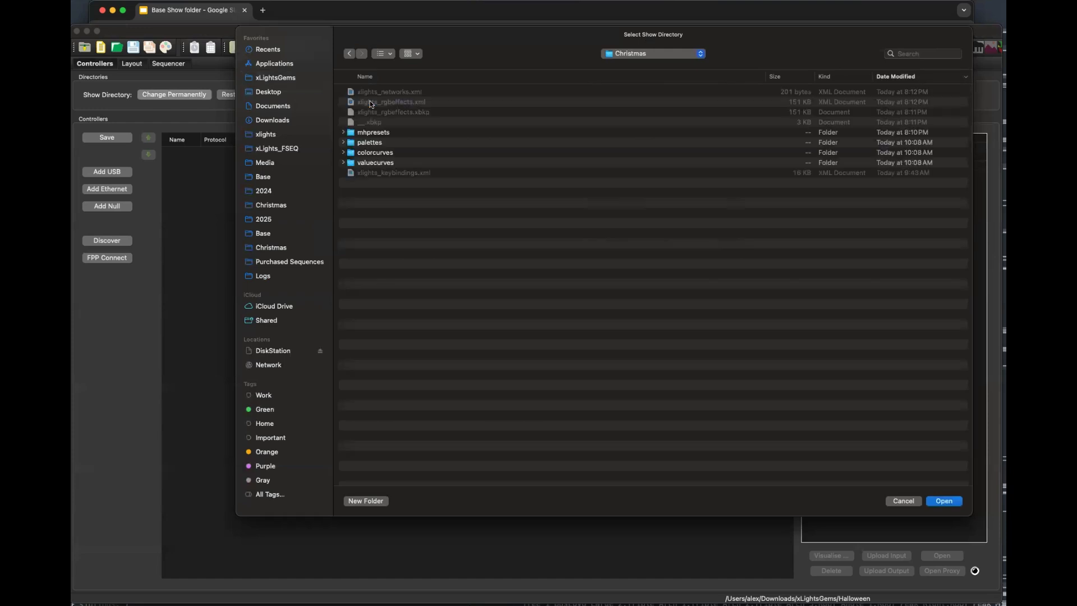
click(951, 500)
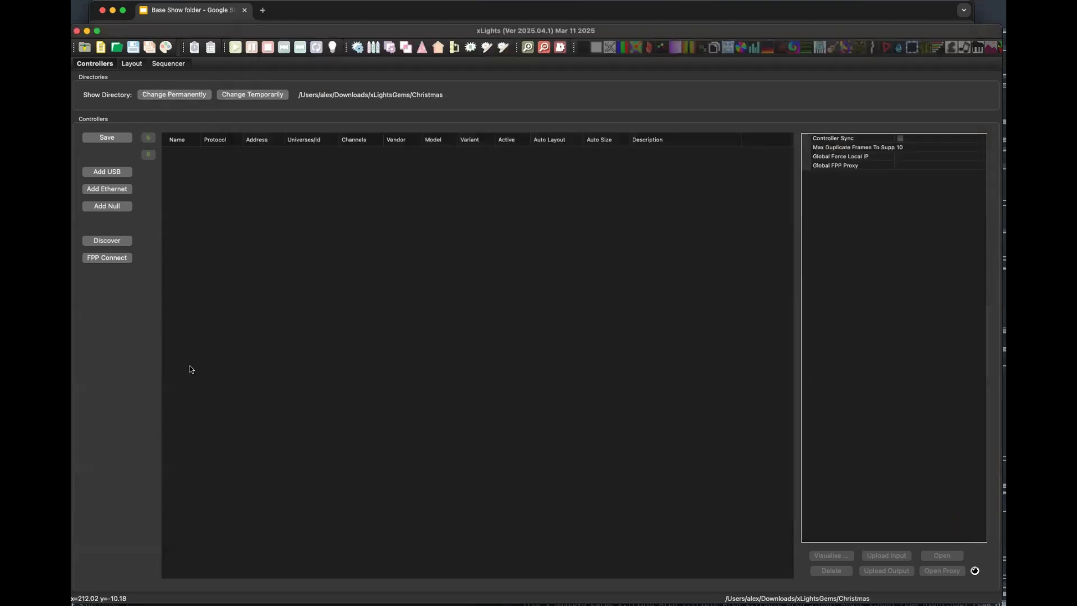
- Delete the Spaldings_Spook-2 and Spaldings_Spook models from the Christmas layout and save it
click(128, 65)
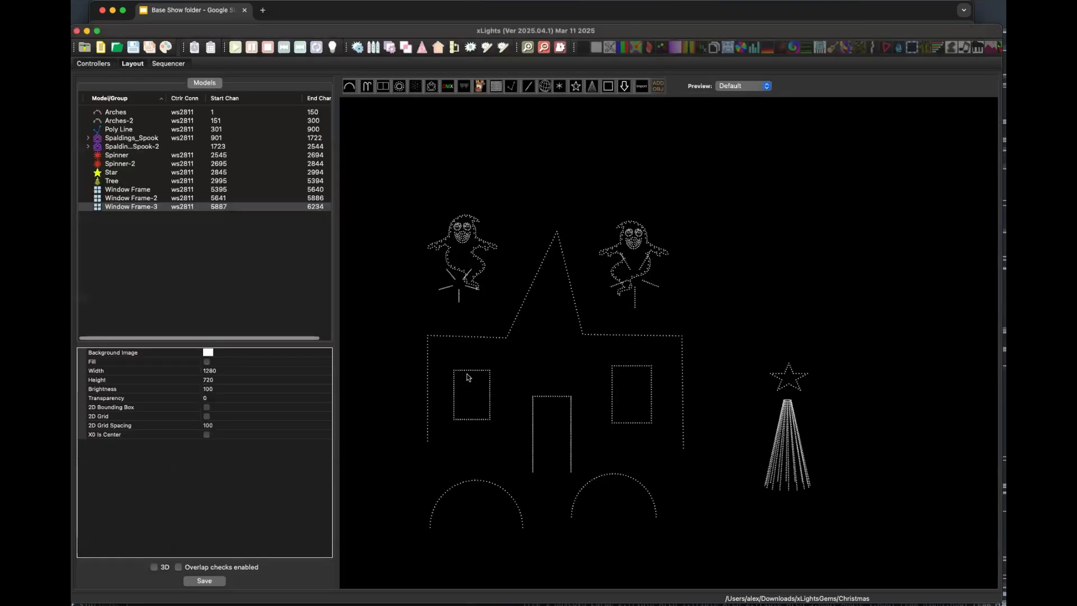
click(631, 248)
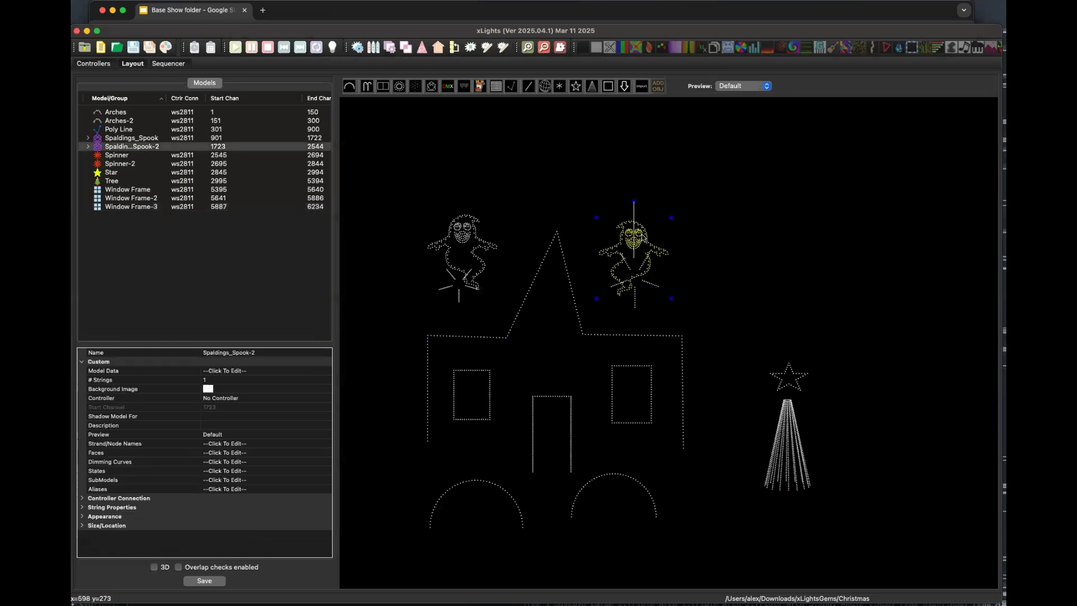
key(Delete)
click(633, 233)
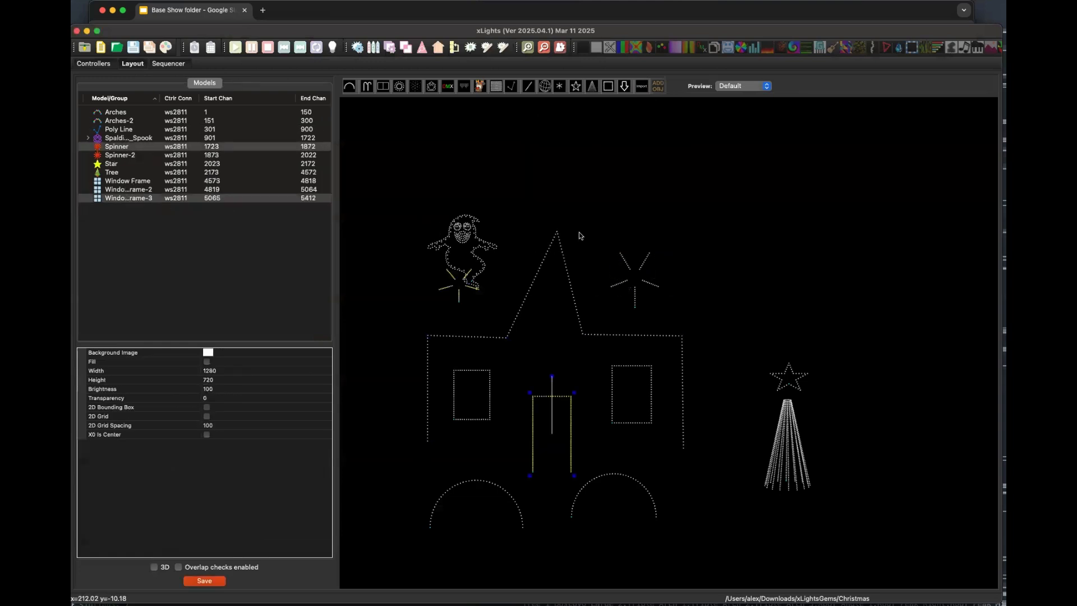
click(469, 238)
key(Delete)
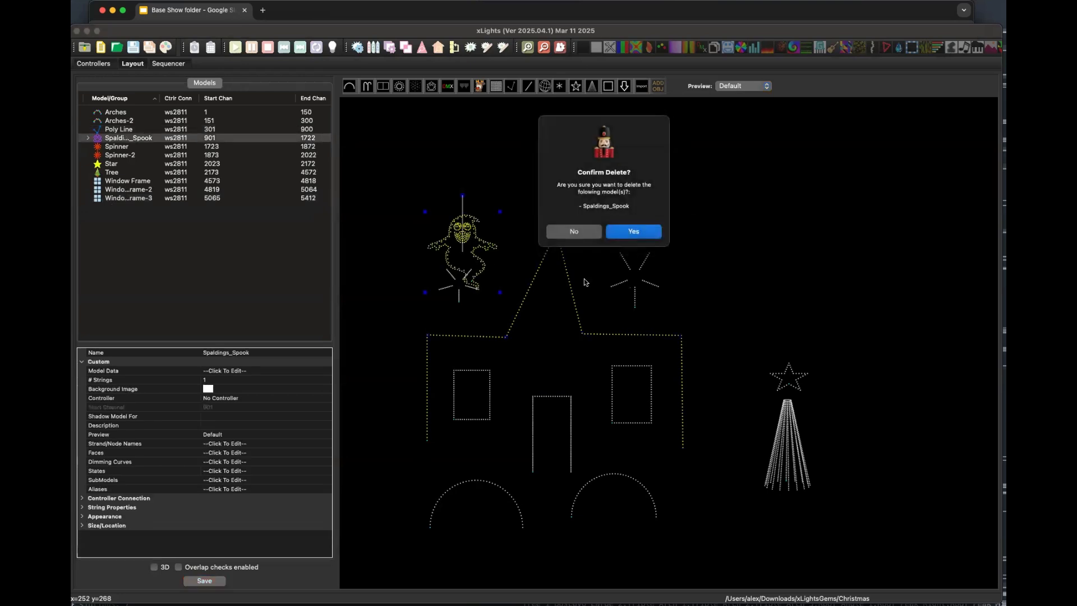
click(631, 233)
click(756, 290)
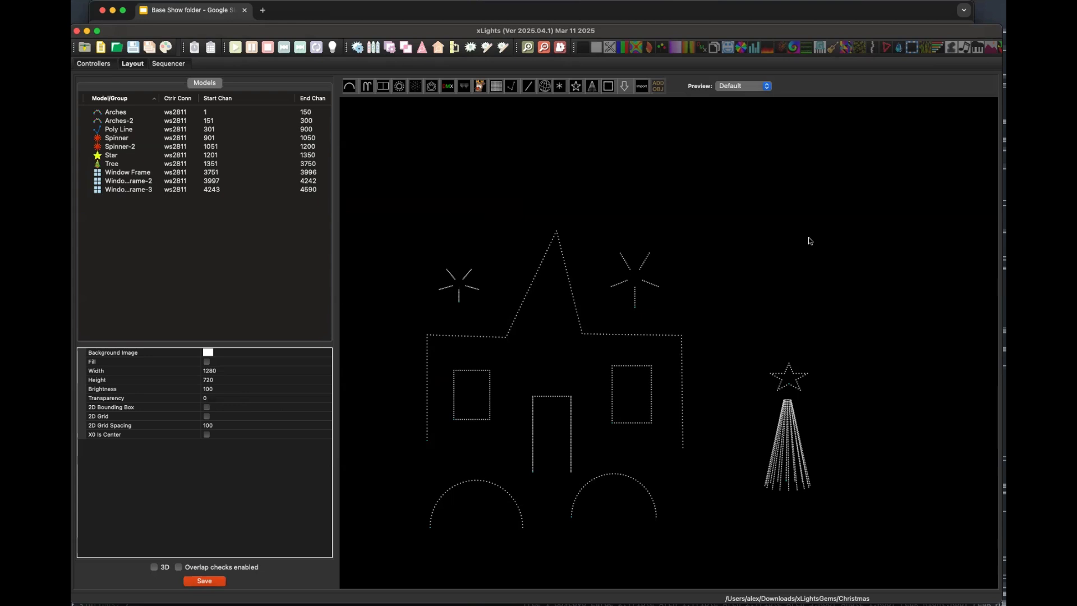
click(203, 587)
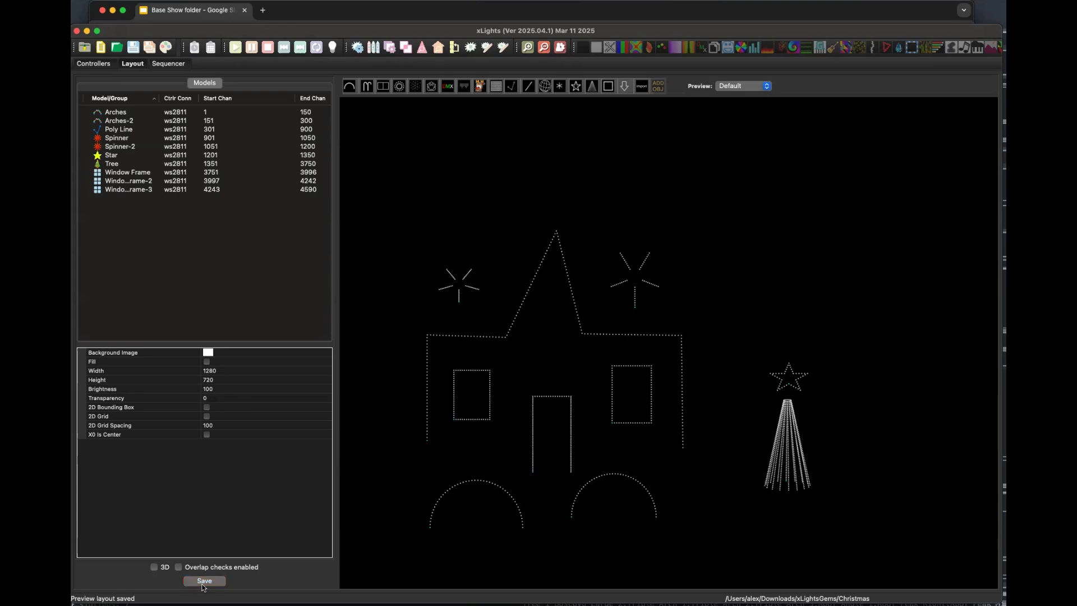
- Examine how the show folders are organised in the xLightsGems, 2025 and 2024 directories
click(103, 64)
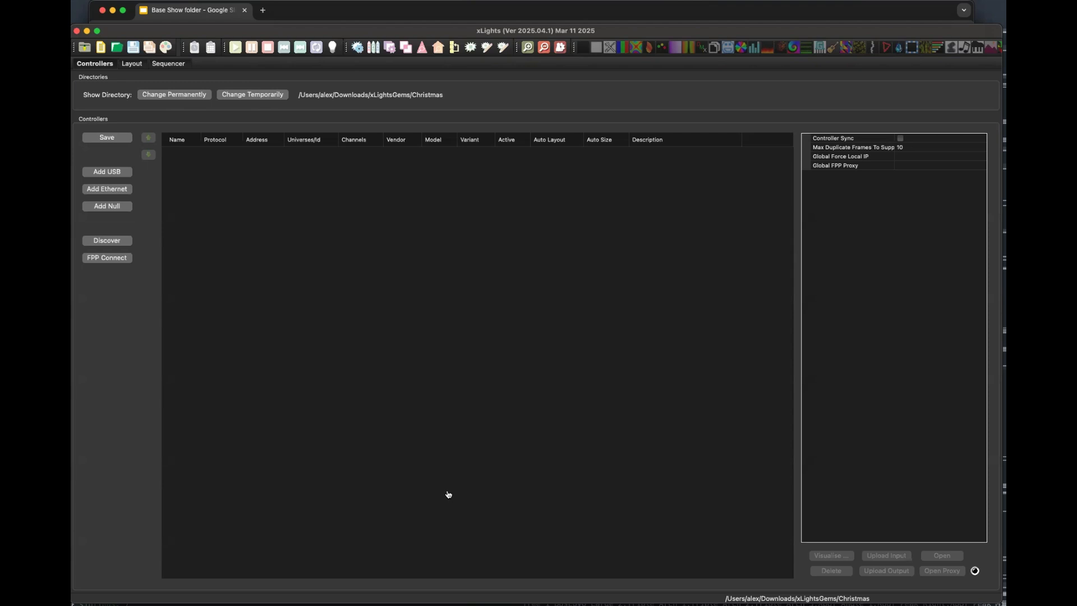
click(456, 288)
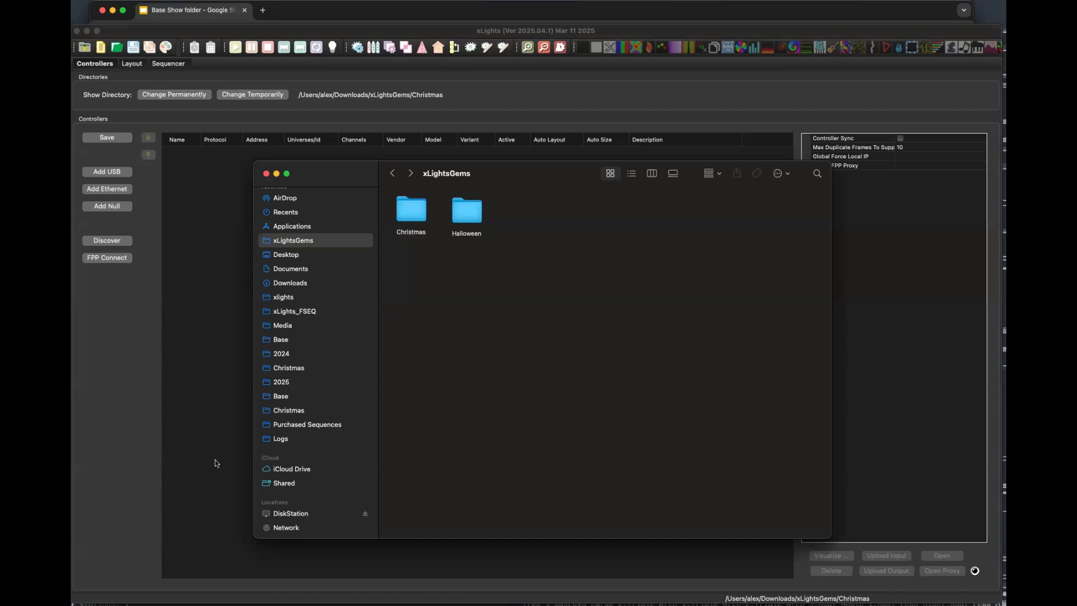
click(281, 382)
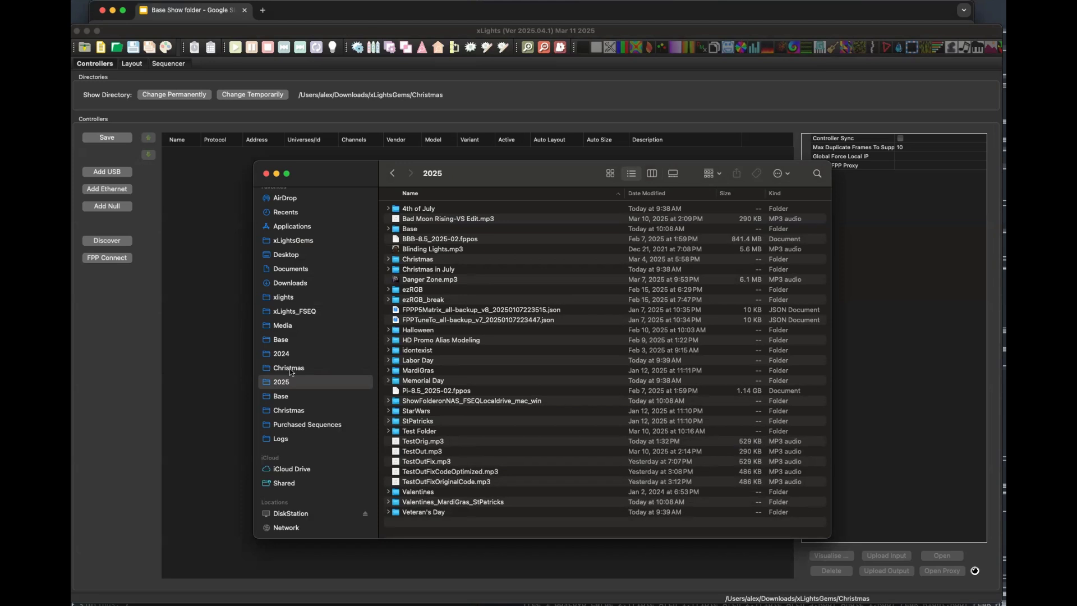
click(284, 355)
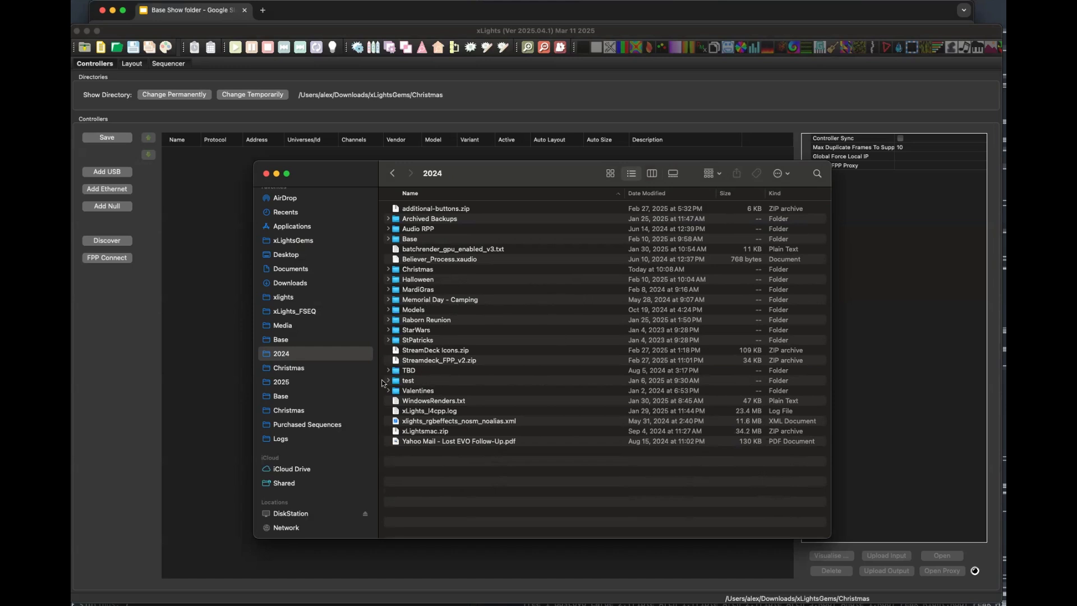
click(285, 384)
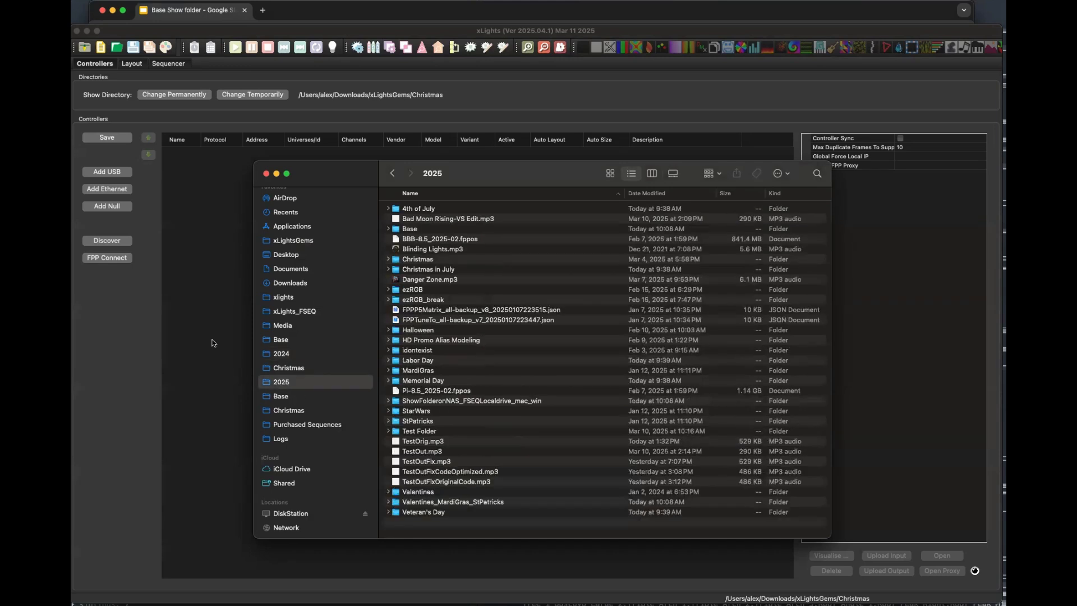
click(188, 281)
- In the Christmas layout, set the door's window frame to 20 top lights and 40 left/right lights
click(133, 64)
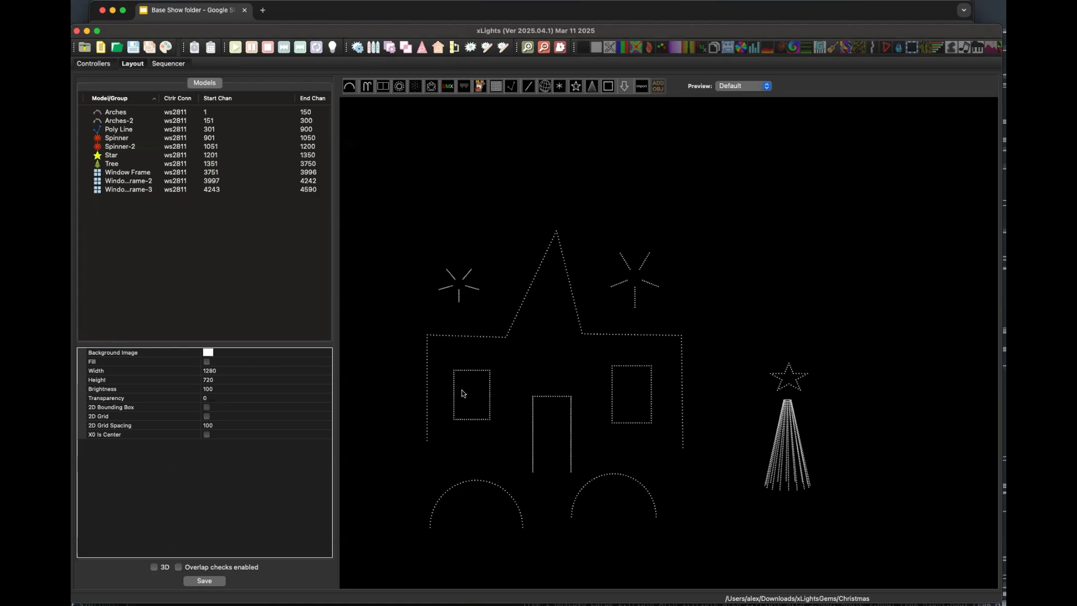
click(550, 422)
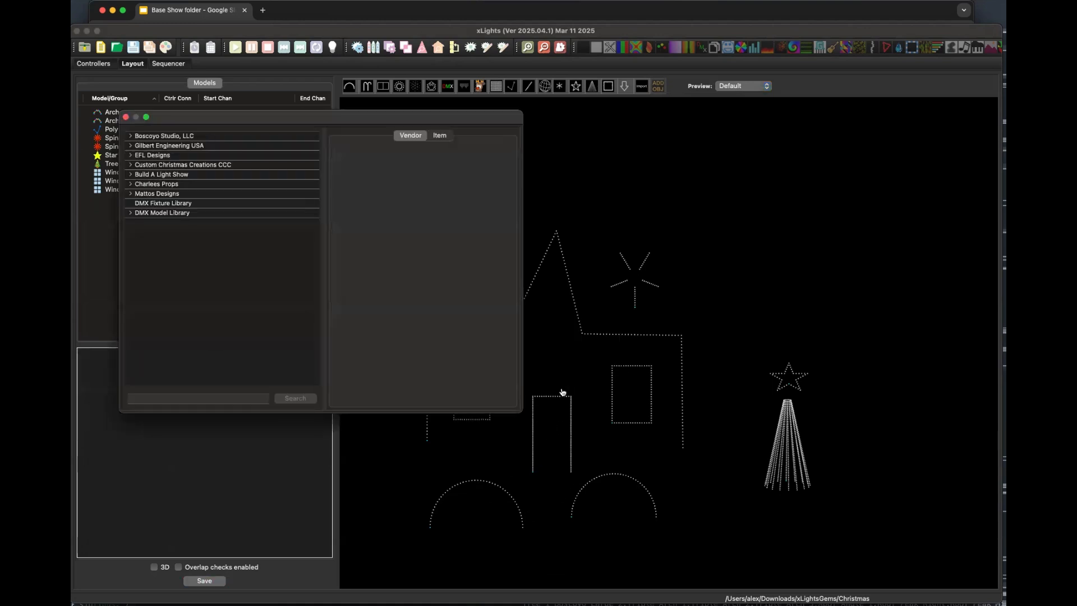
click(126, 116)
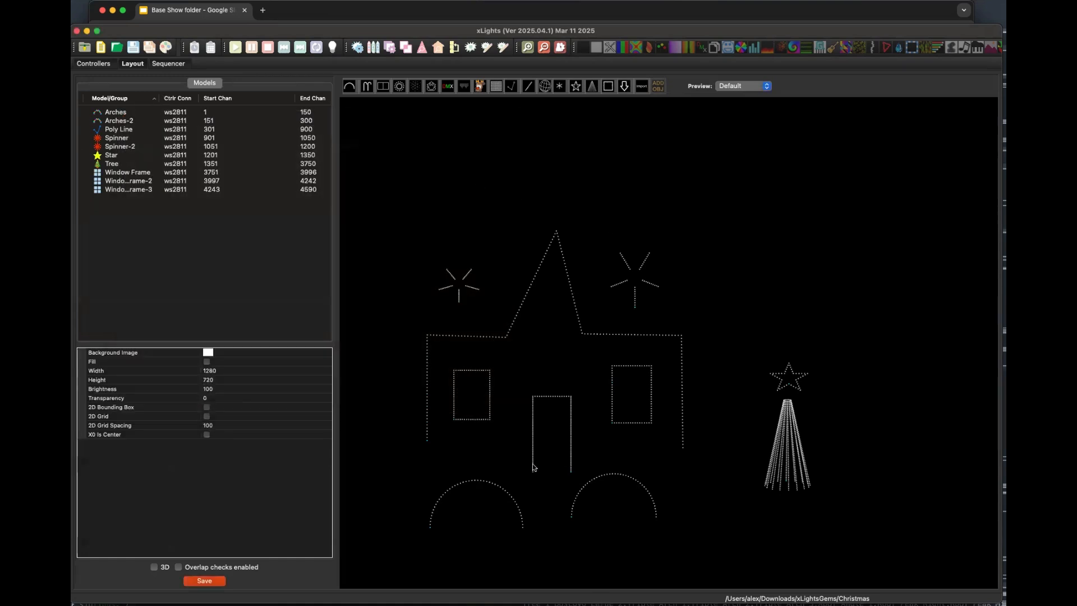
click(549, 462)
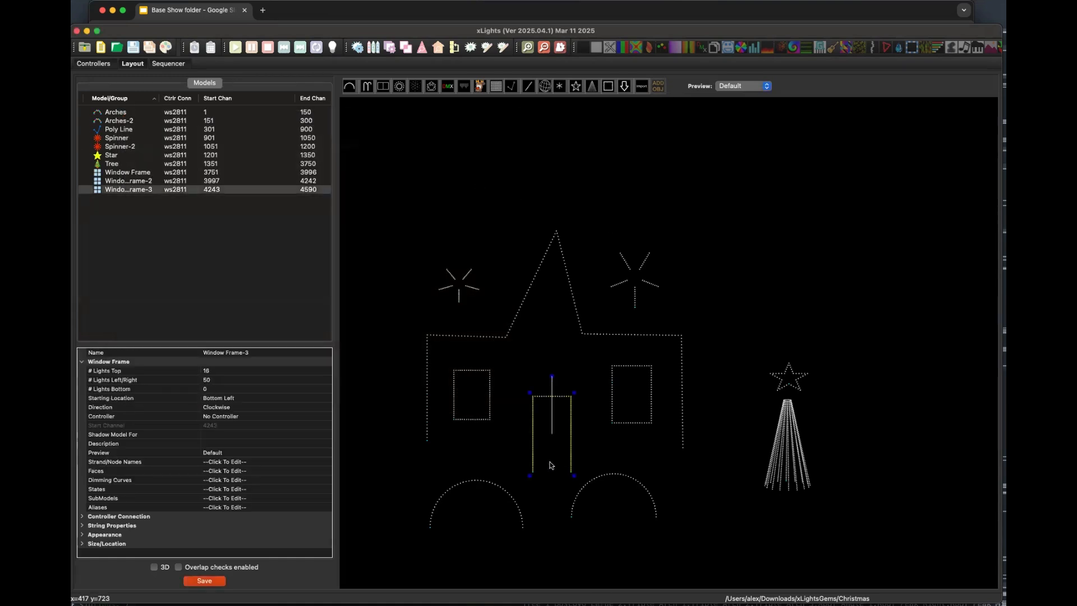
click(215, 371)
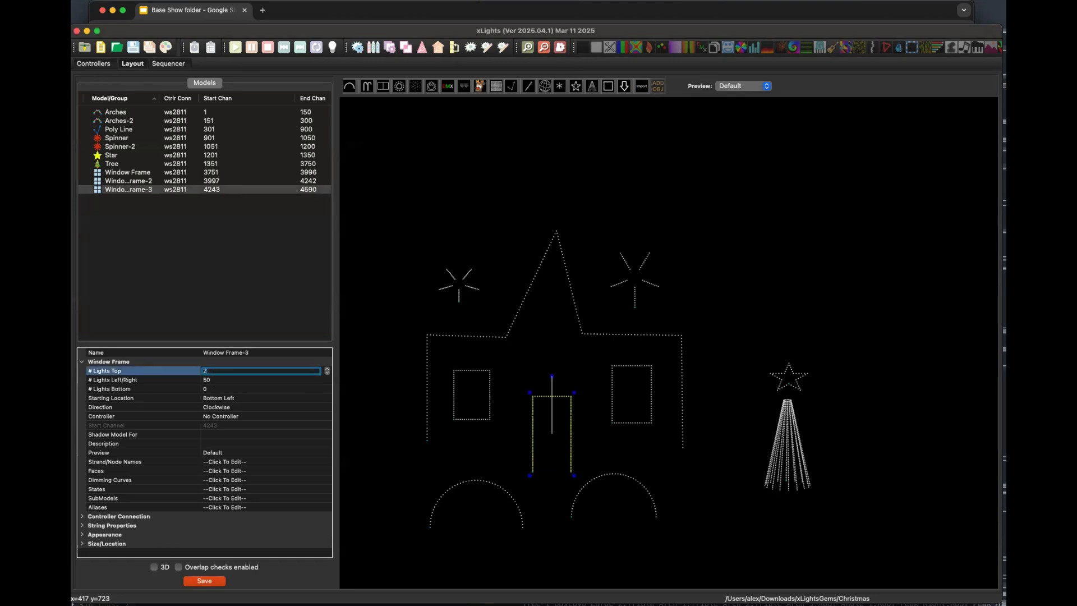
text(20)
key(Return)
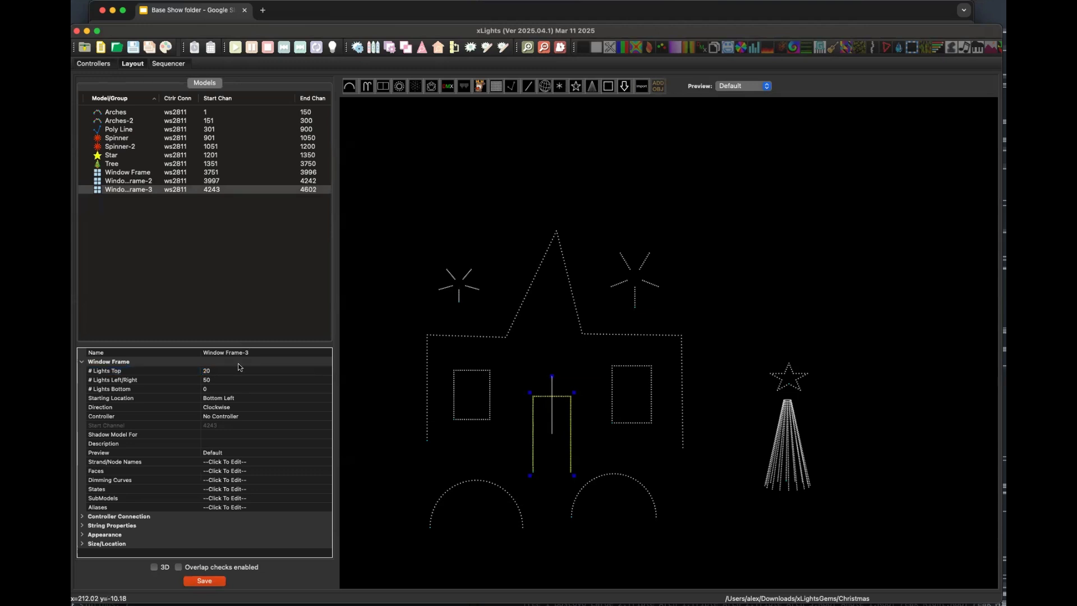
click(218, 380)
text(40)
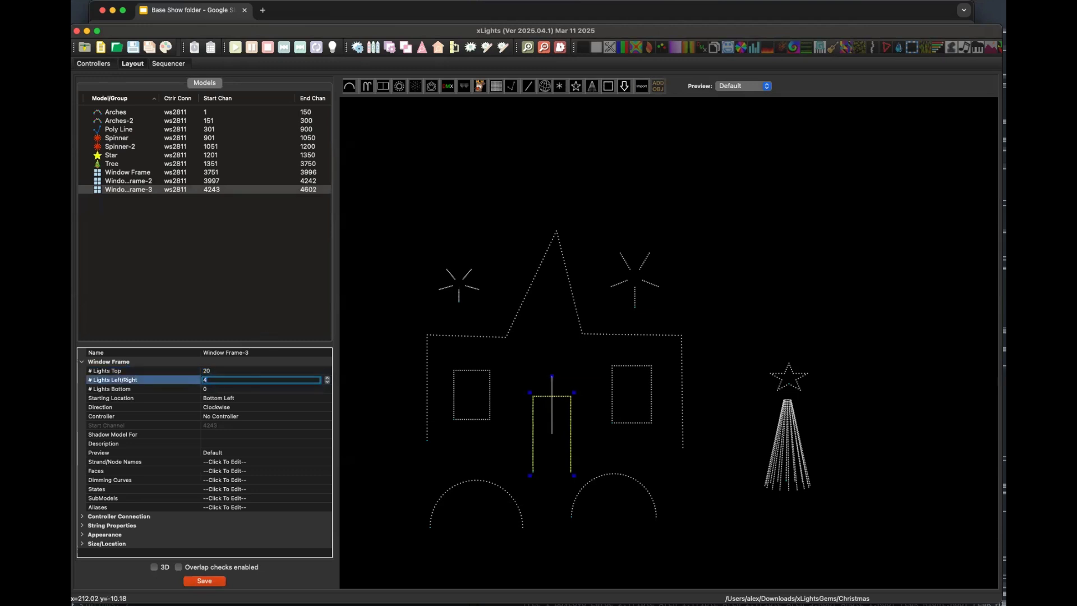
key(Return)
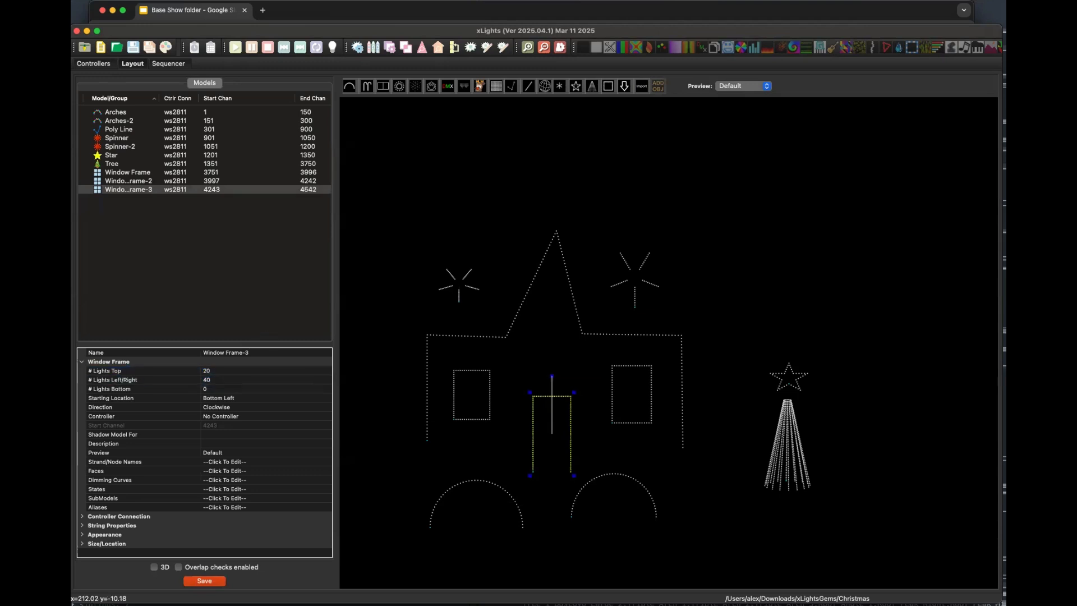
click(378, 317)
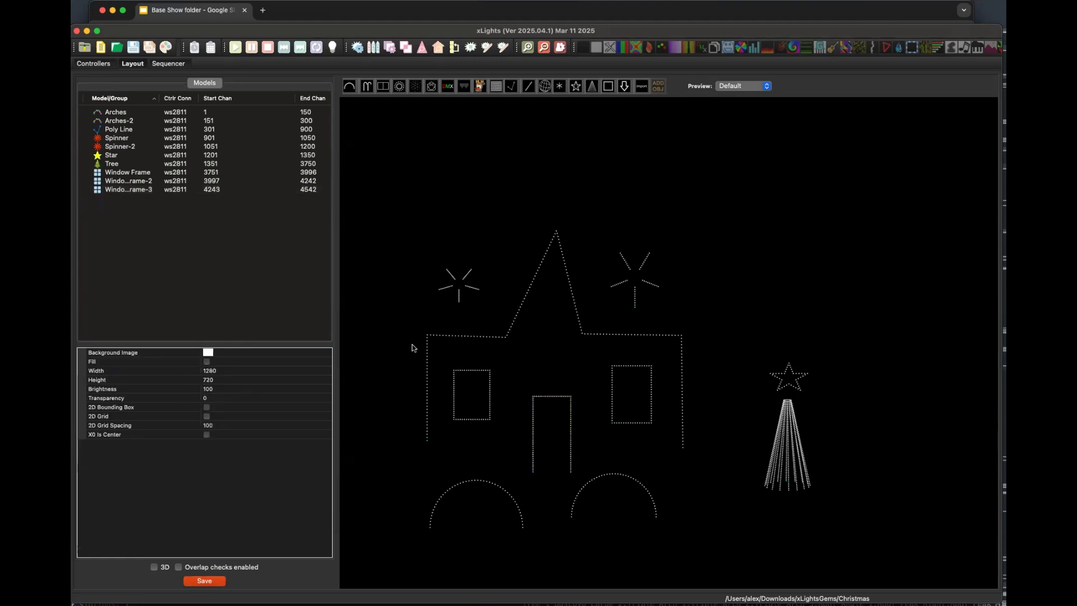
- Draw a small window frame inside the base of the roof peak and set its left/right lights to 20
click(610, 85)
drag(532, 311, 569, 341)
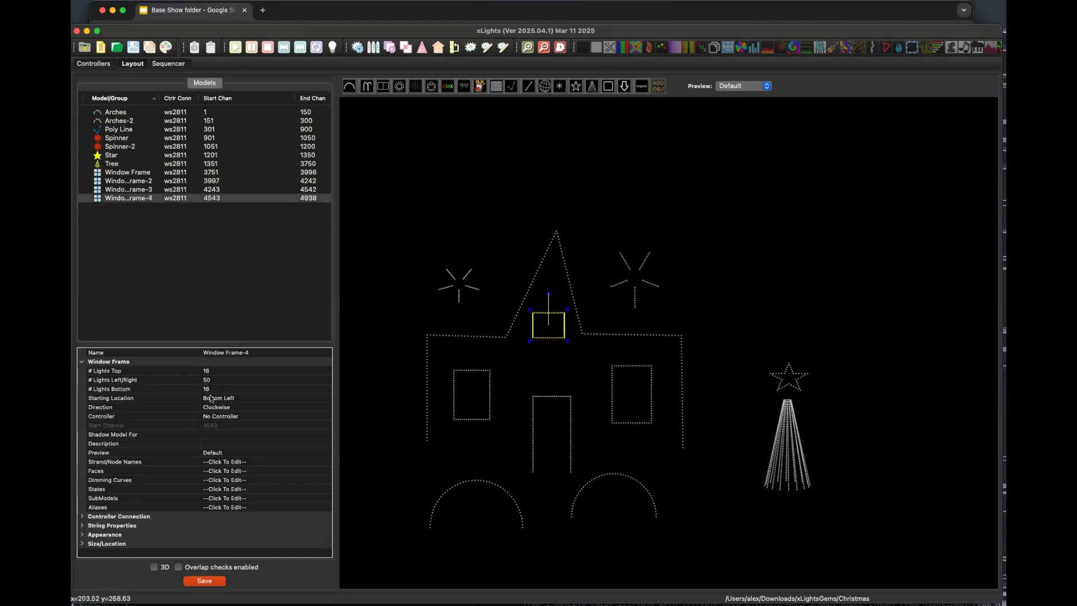
click(235, 382)
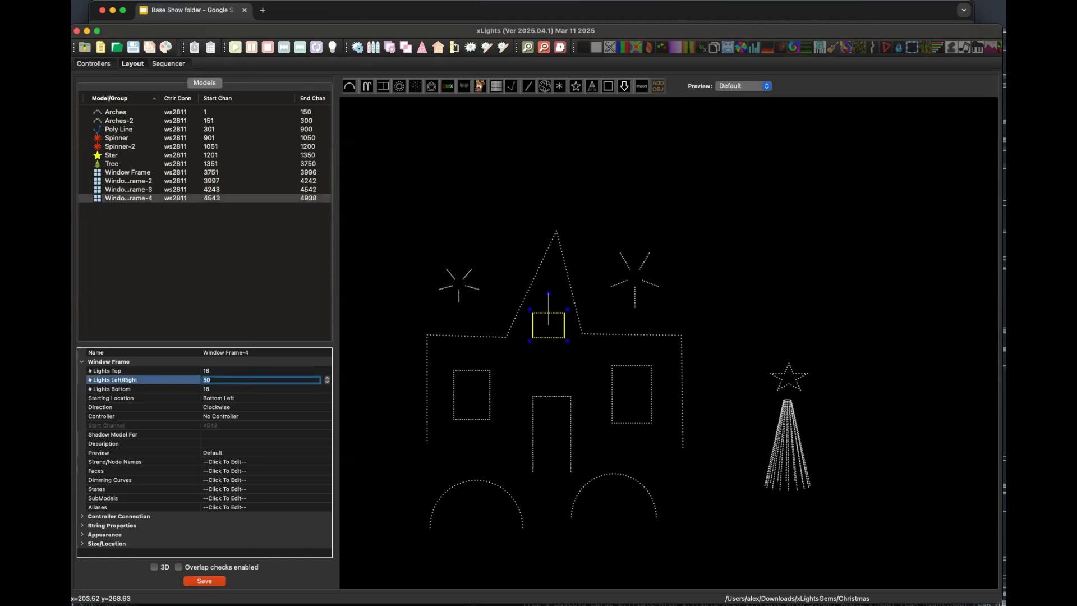
text(20)
key(Return)
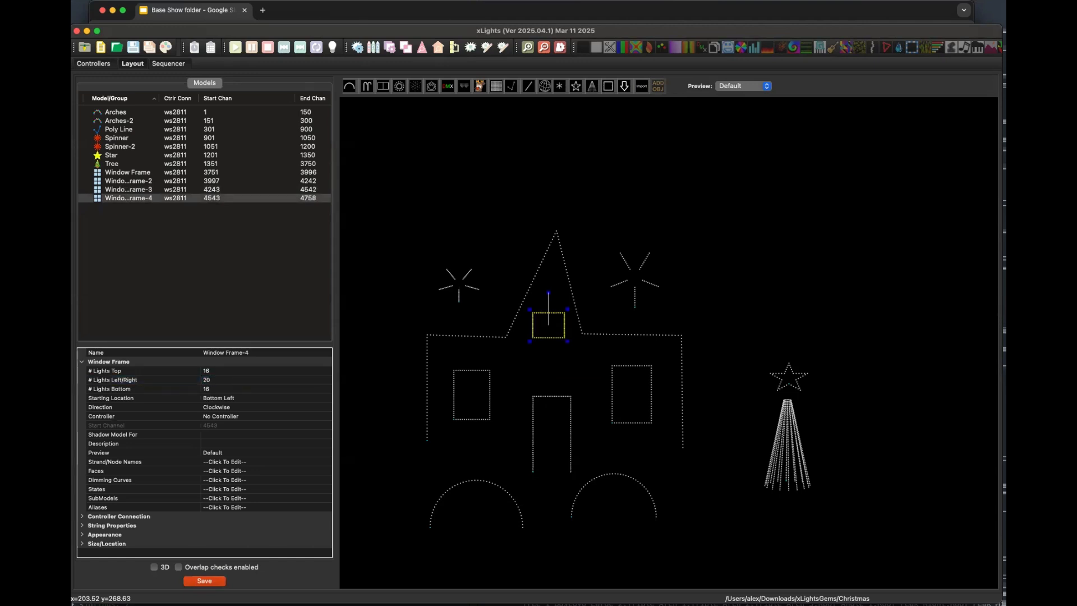
- Set the roof-peak window frame's left/right lights to 15 and save the Christmas layout
click(223, 380)
text(15)
key(Return)
click(763, 212)
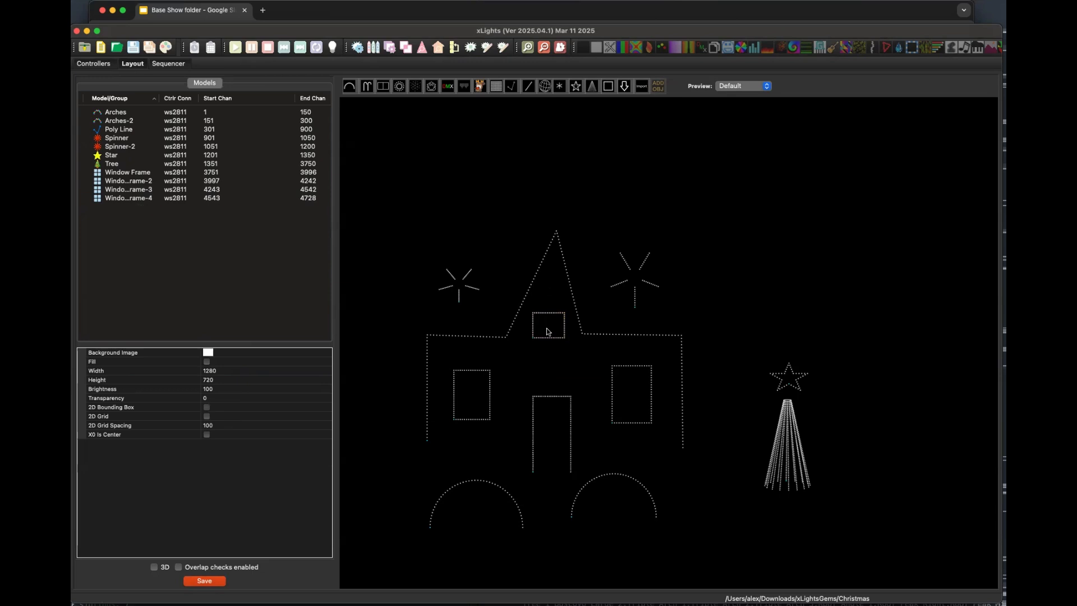
scroll(548, 330, left, 1)
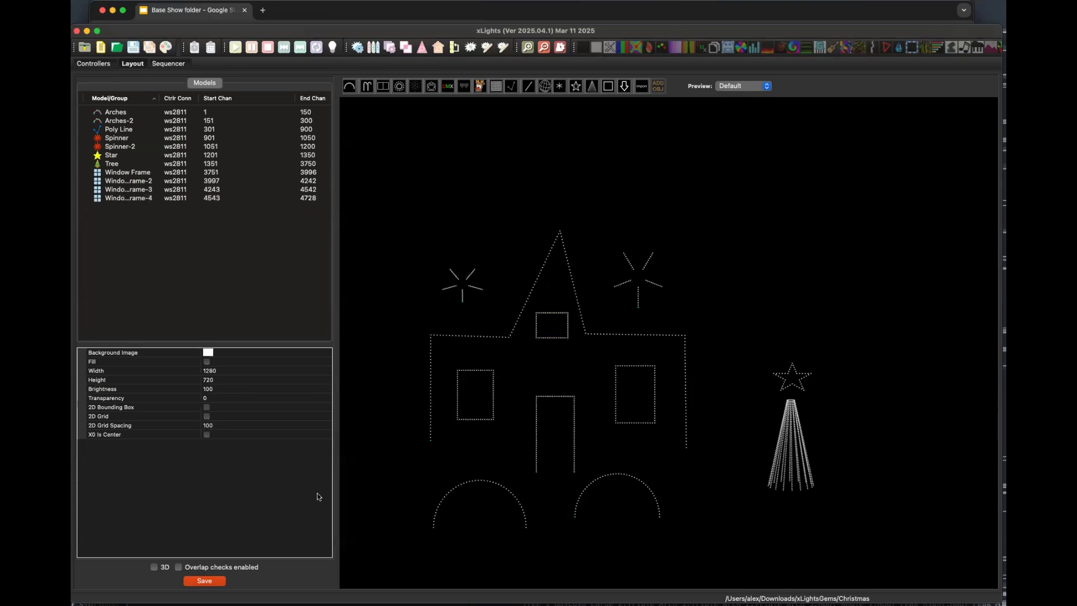
click(200, 584)
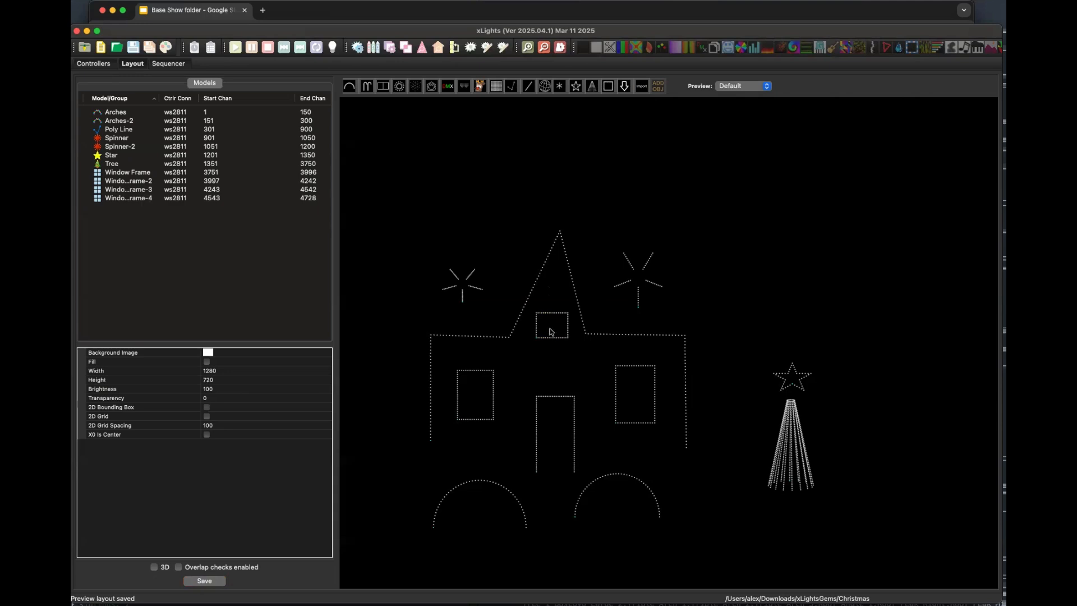
- Temporarily change the show directory to the Halloween folder in xLightsGems and open its layout
click(91, 66)
click(270, 95)
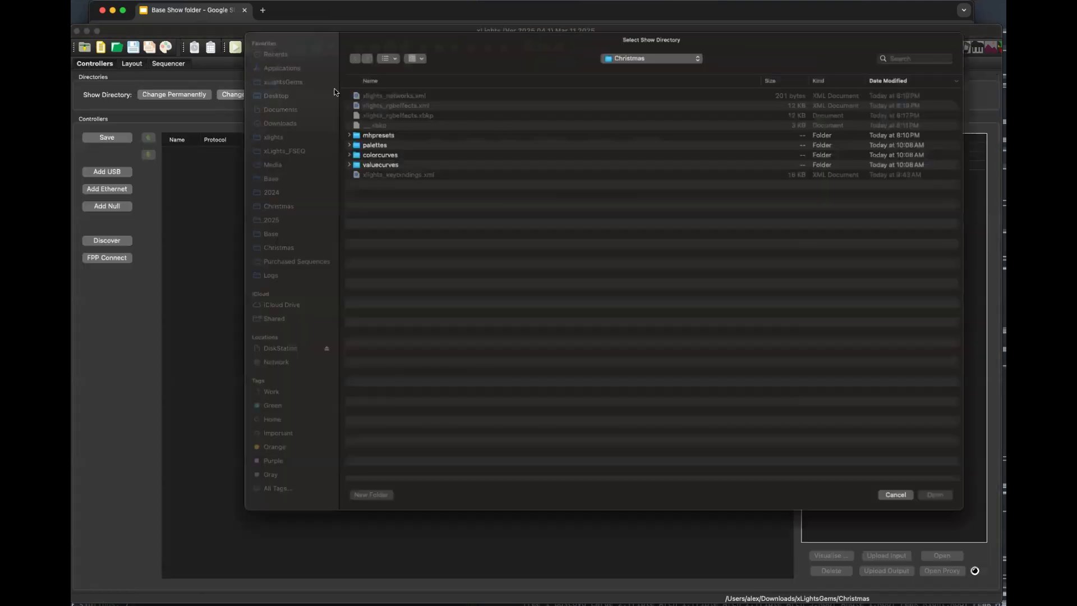
click(628, 53)
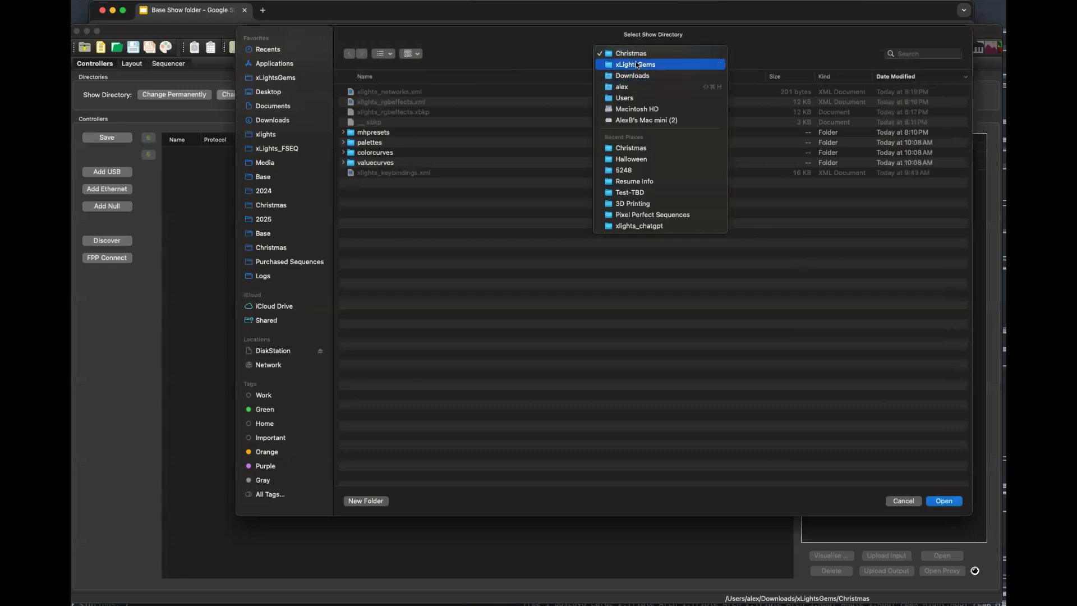
click(631, 158)
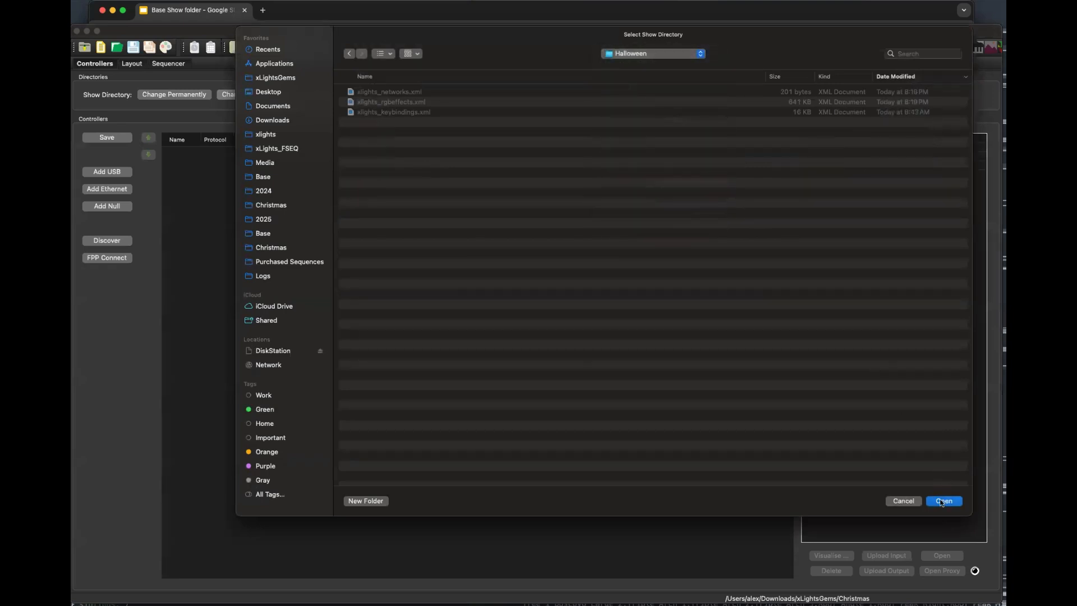
click(944, 500)
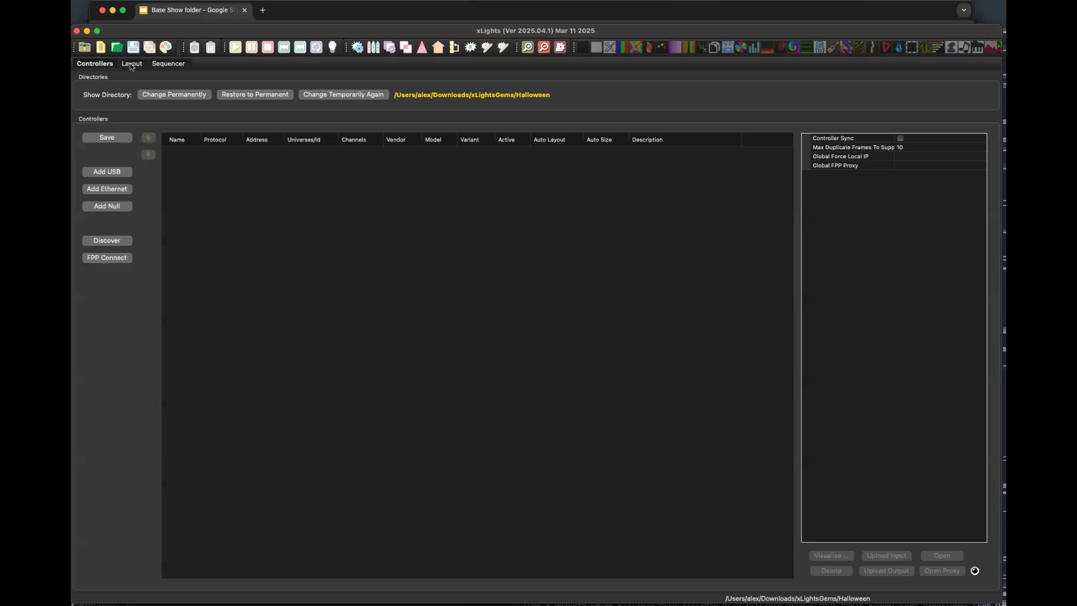
click(132, 63)
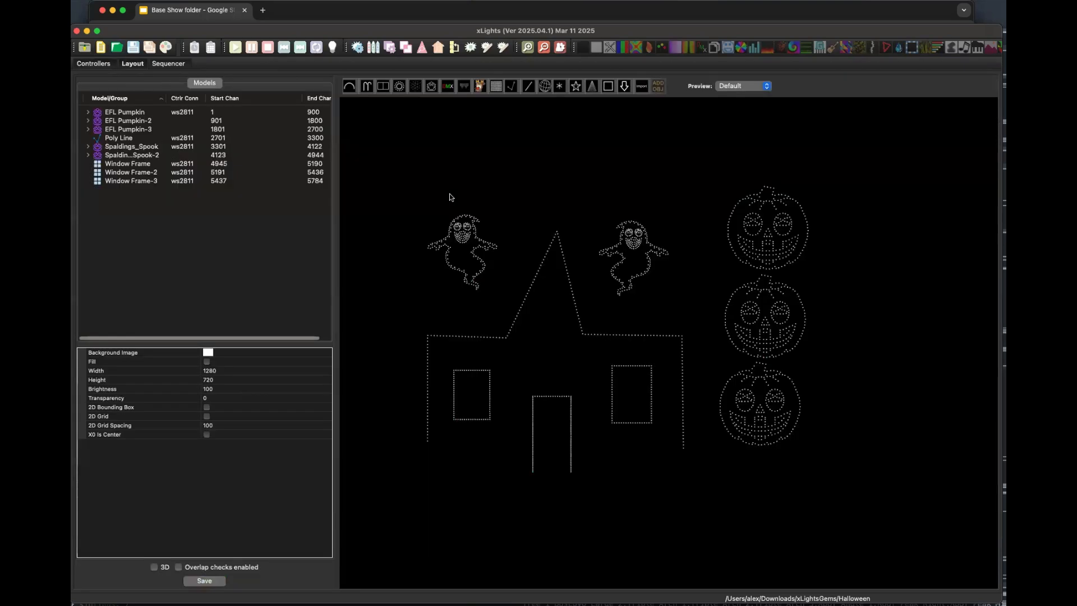
- Import only the Window Frame-4 model into the Halloween layout from xlights_rgbeffects.xml in the xLightsGems Christmas folder
right_click(543, 326)
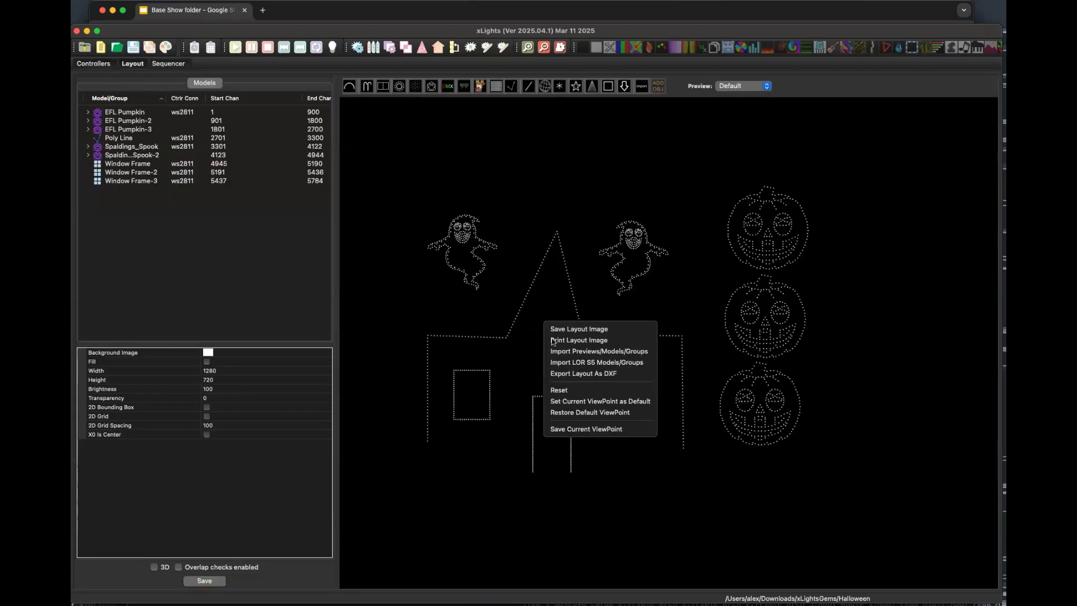
click(578, 351)
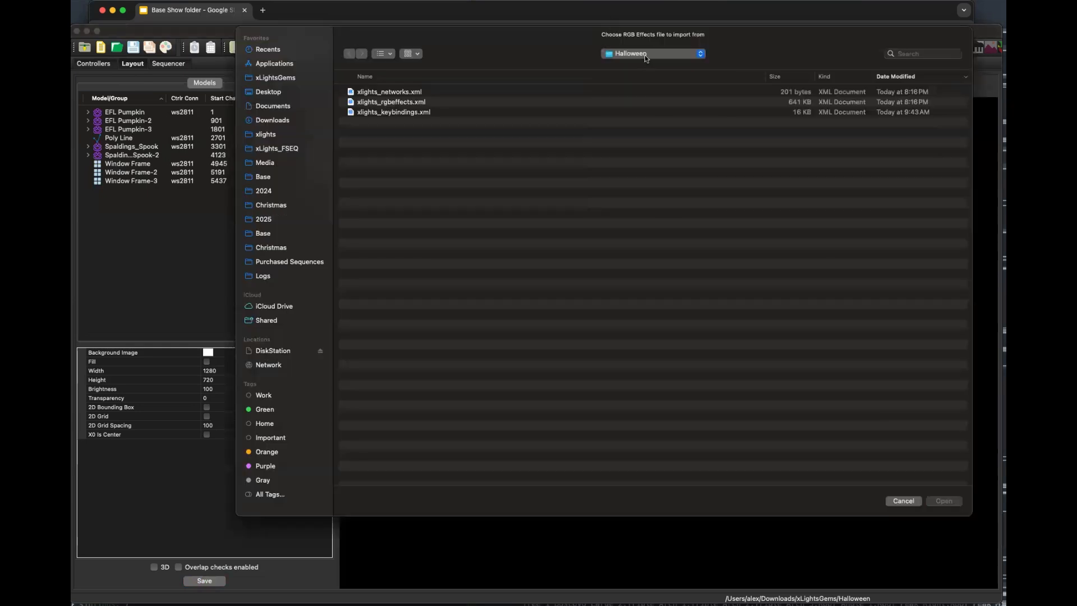
click(645, 55)
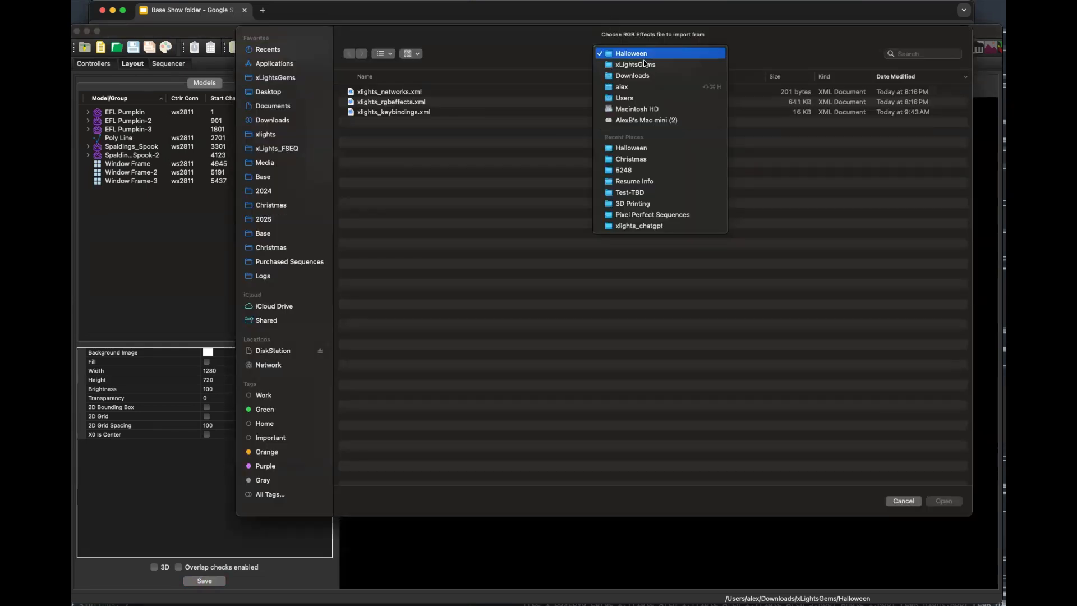
click(644, 63)
click(644, 52)
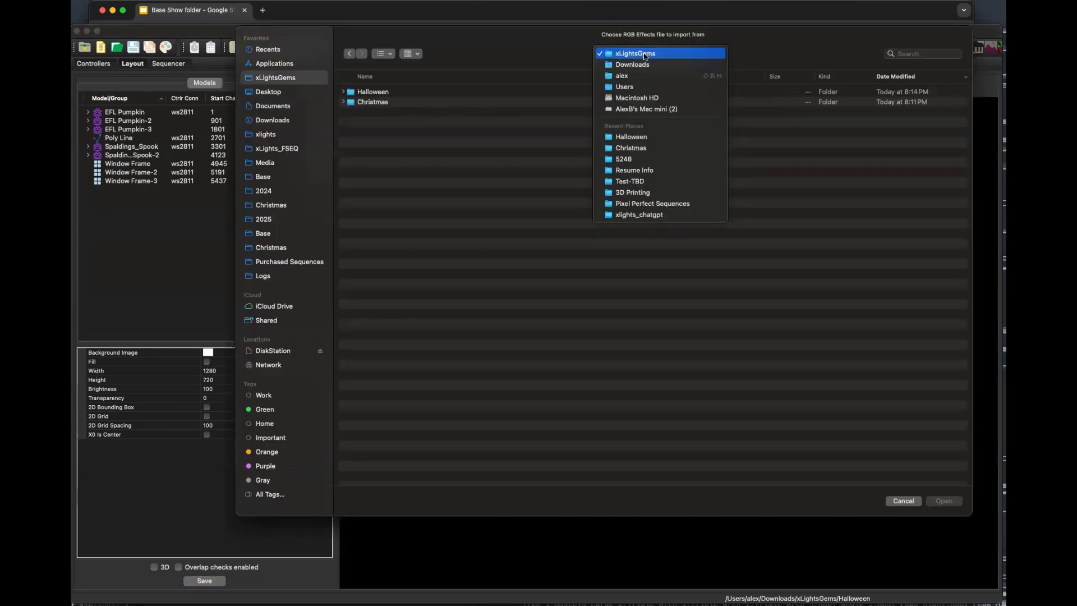
click(363, 101)
double_click(364, 101)
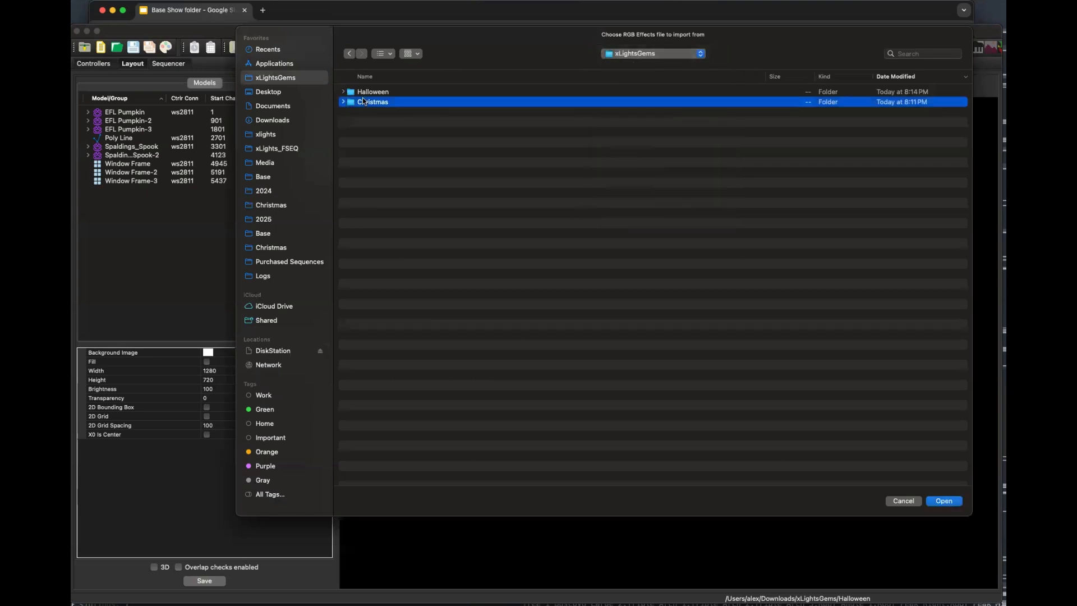
double_click(389, 102)
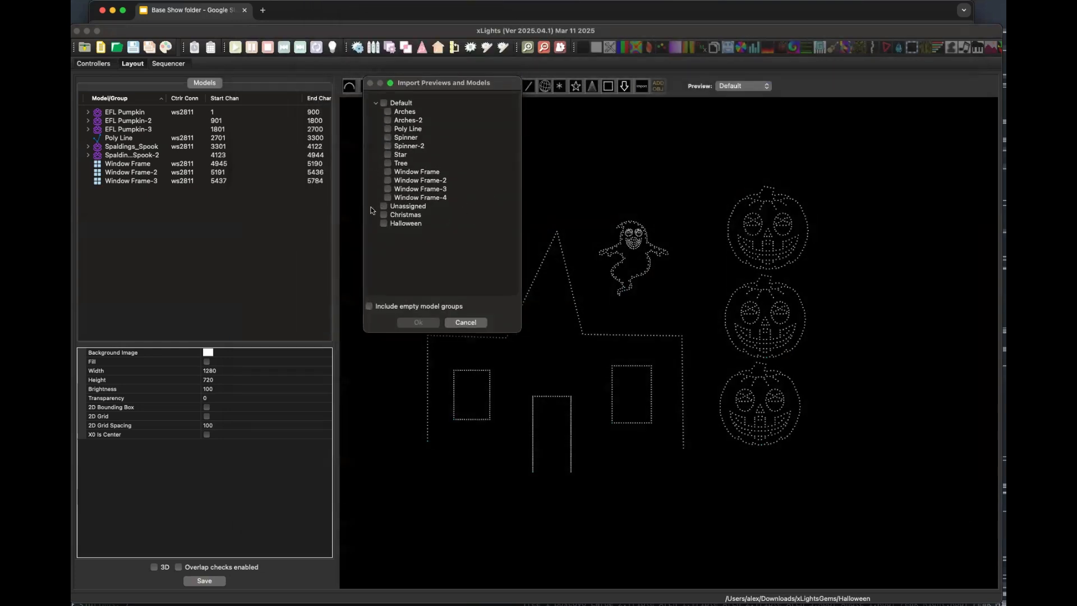
click(387, 198)
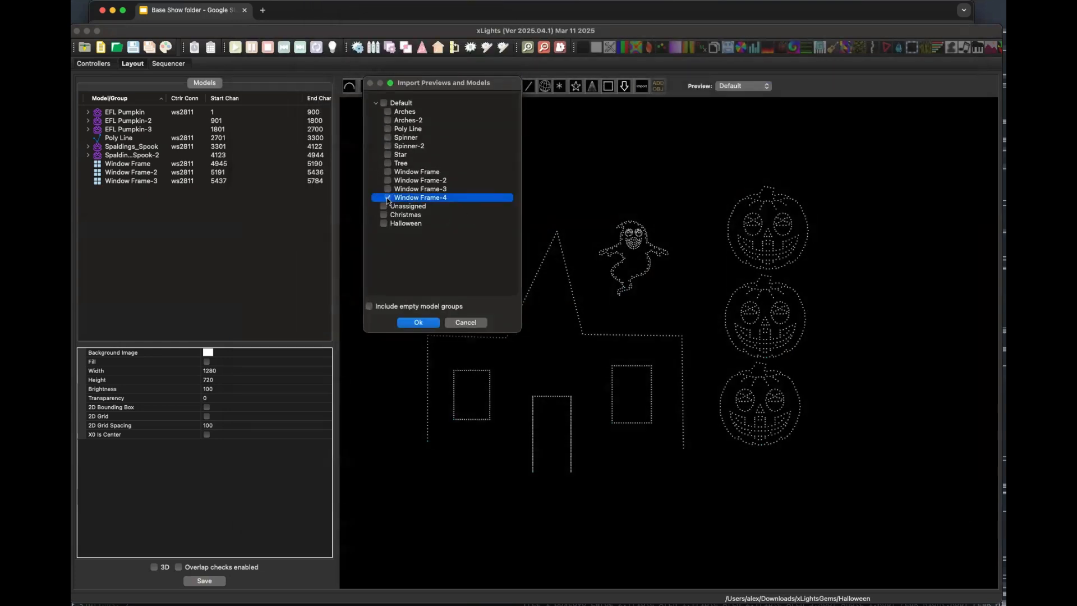
click(419, 323)
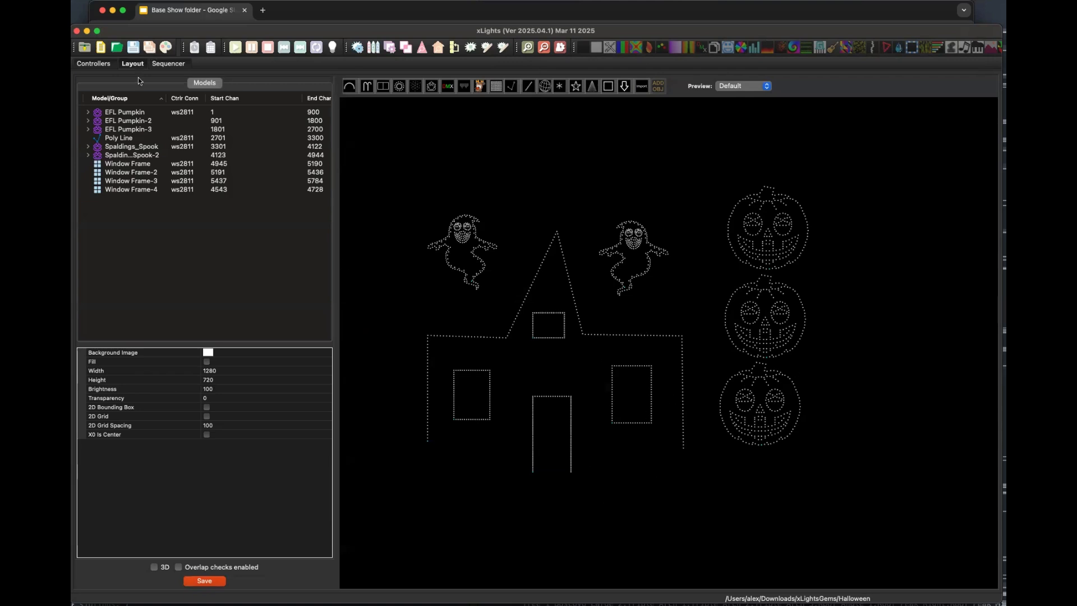
- Place a downloaded EFL Designs Showstopper Spinner on the ground in front of the house's left corner, importing the base model's aliases
click(608, 87)
drag(374, 493, 439, 521)
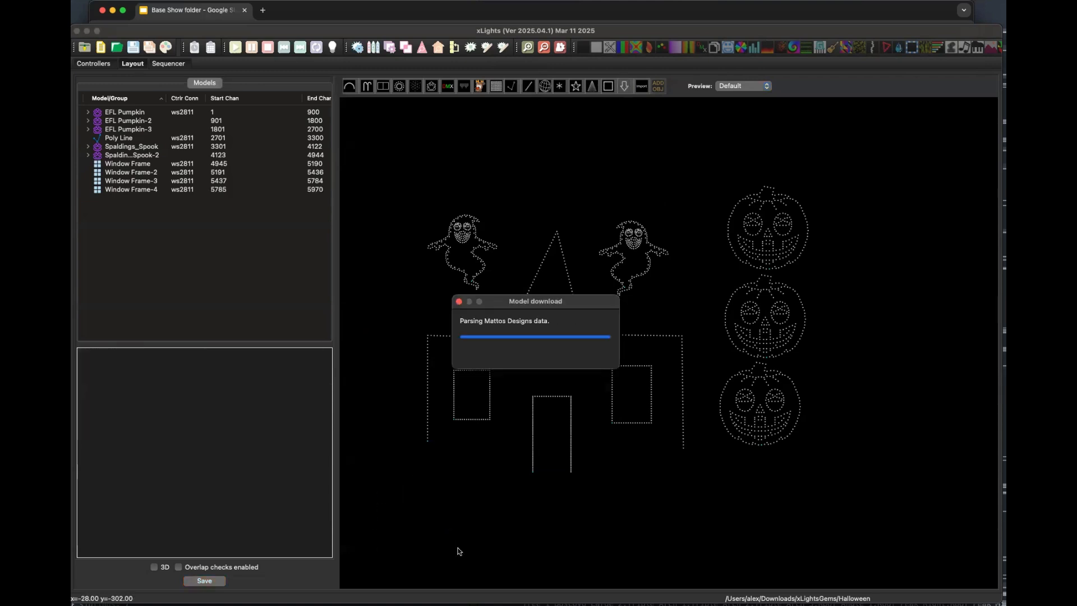
click(130, 156)
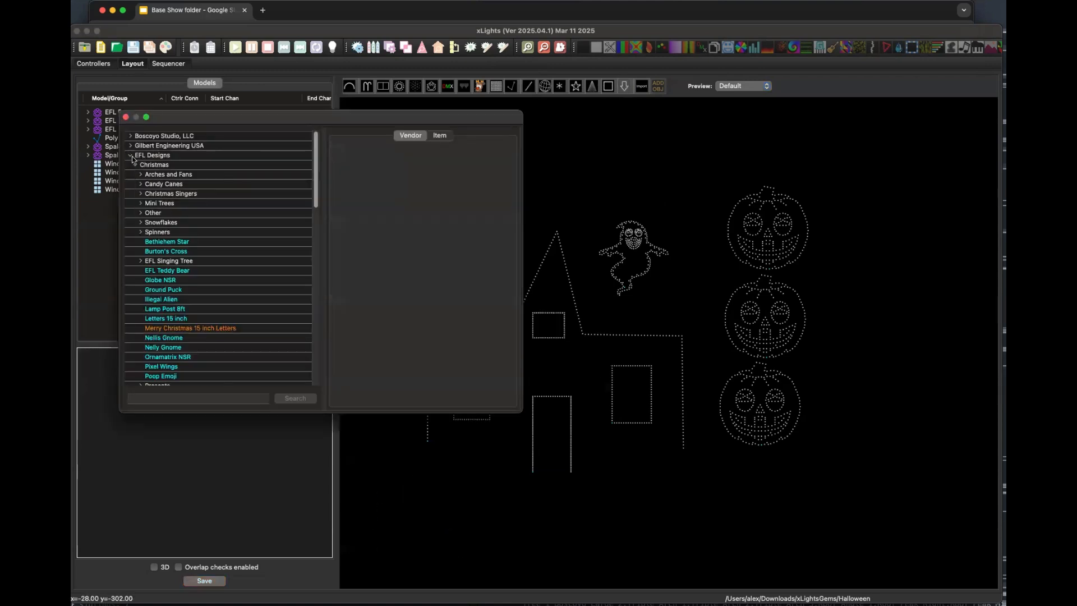
scroll(244, 275, down, 10)
scroll(245, 275, down, 6)
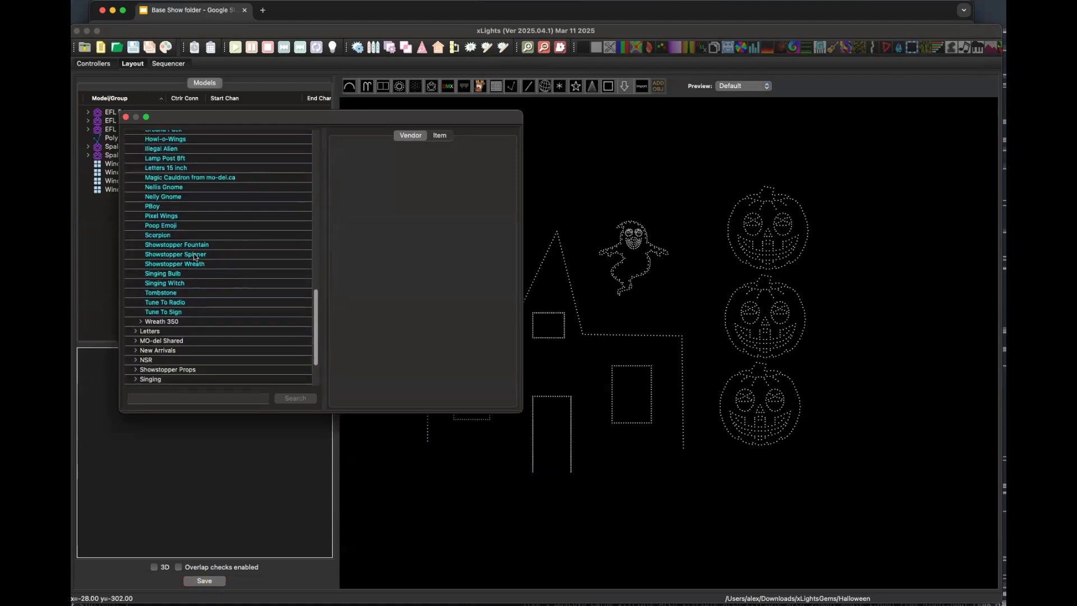
double_click(194, 254)
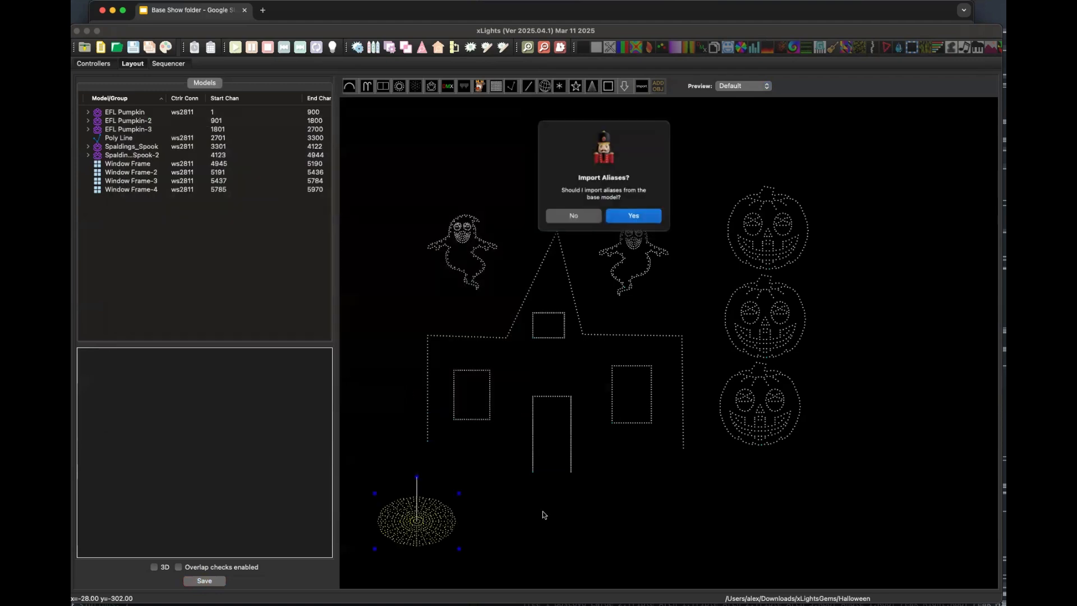
click(642, 218)
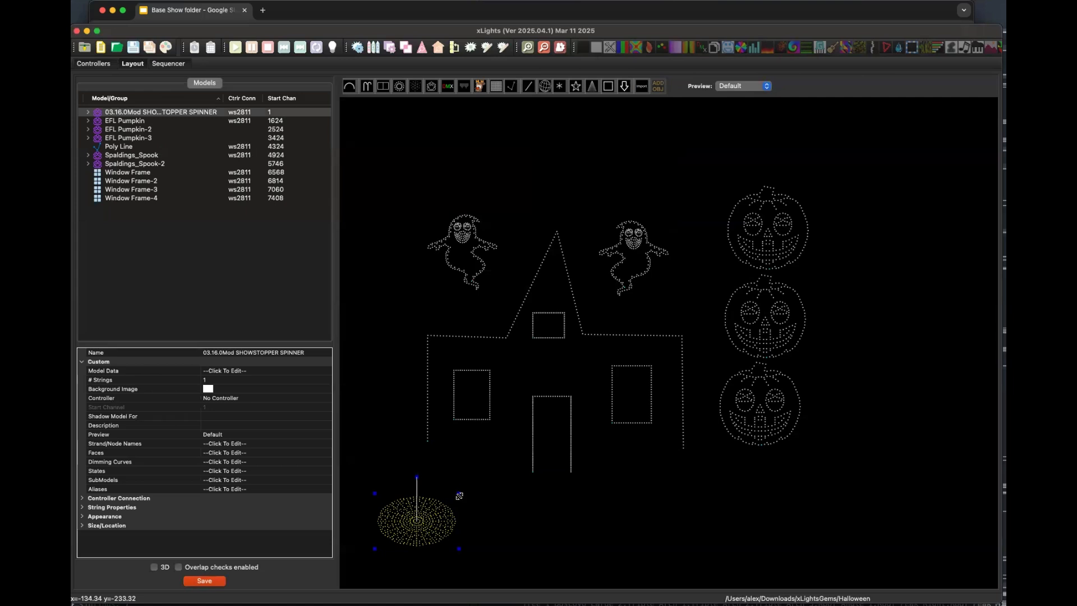
- Enlarge the SHOWSTOPPER SPINNER model slightly and move it a little to the left below the house
drag(458, 496, 471, 481)
click(554, 550)
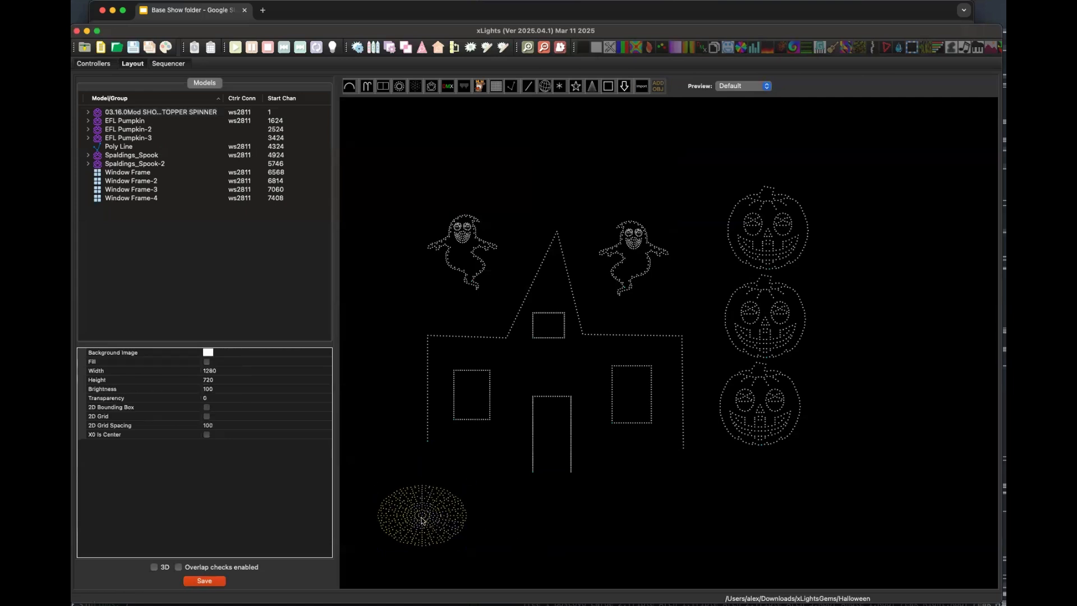
drag(425, 516, 411, 521)
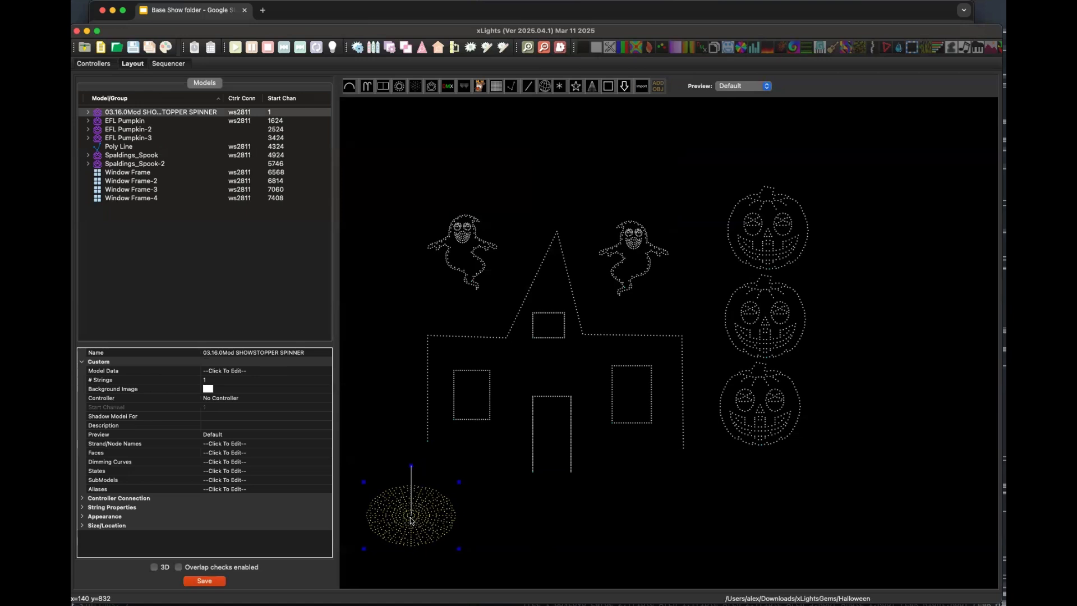
click(492, 514)
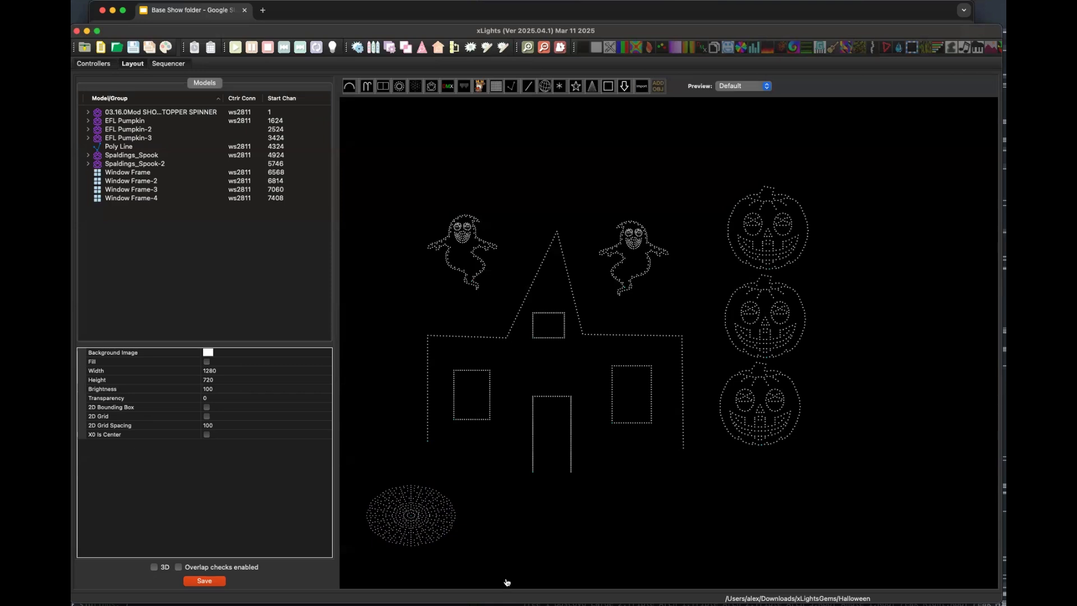
- Switch to Finder and open the xLightsGems folder that holds the Christmas and Halloween show folders
click(529, 584)
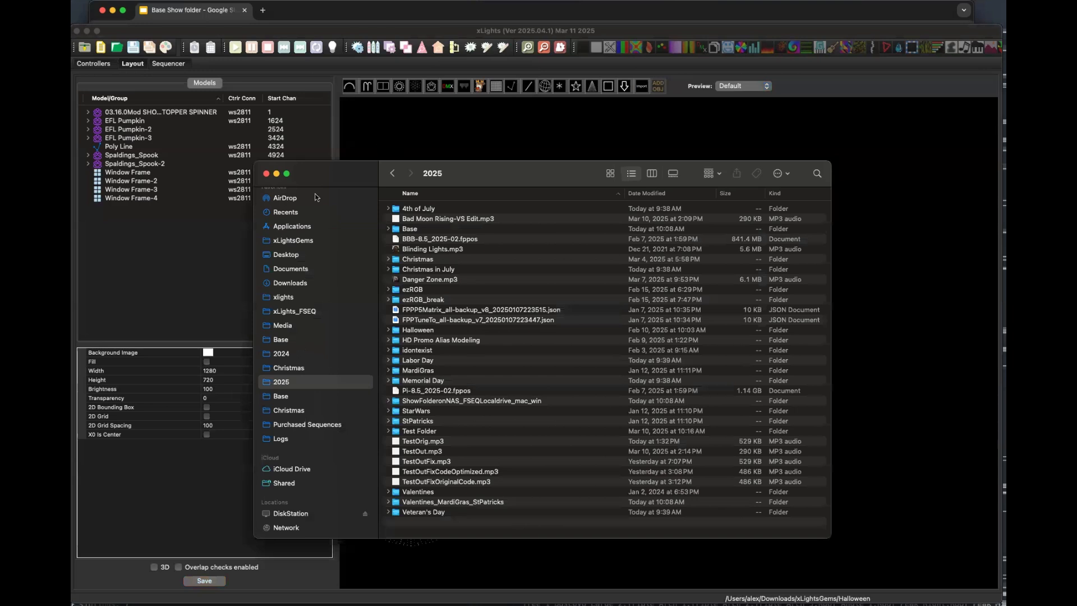
click(293, 241)
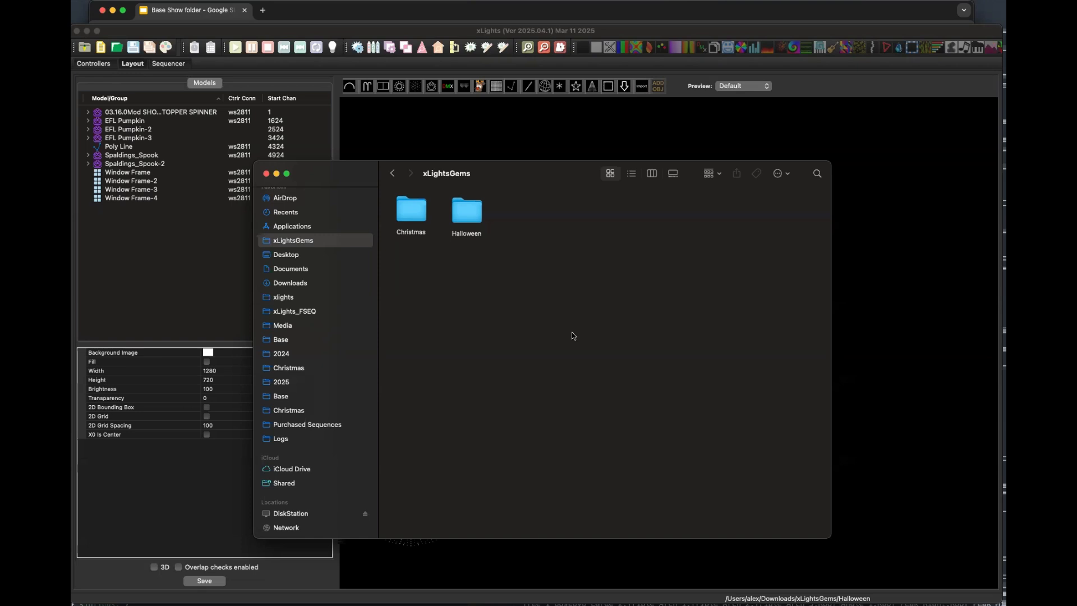
drag(578, 175, 671, 117)
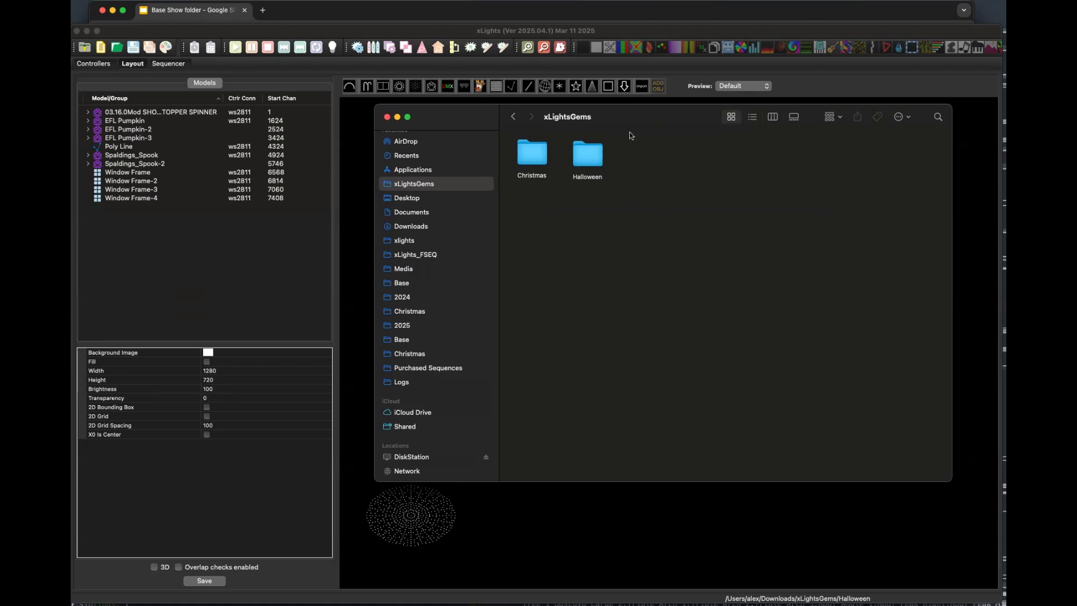
drag(632, 133, 671, 374)
drag(644, 512, 623, 133)
click(628, 38)
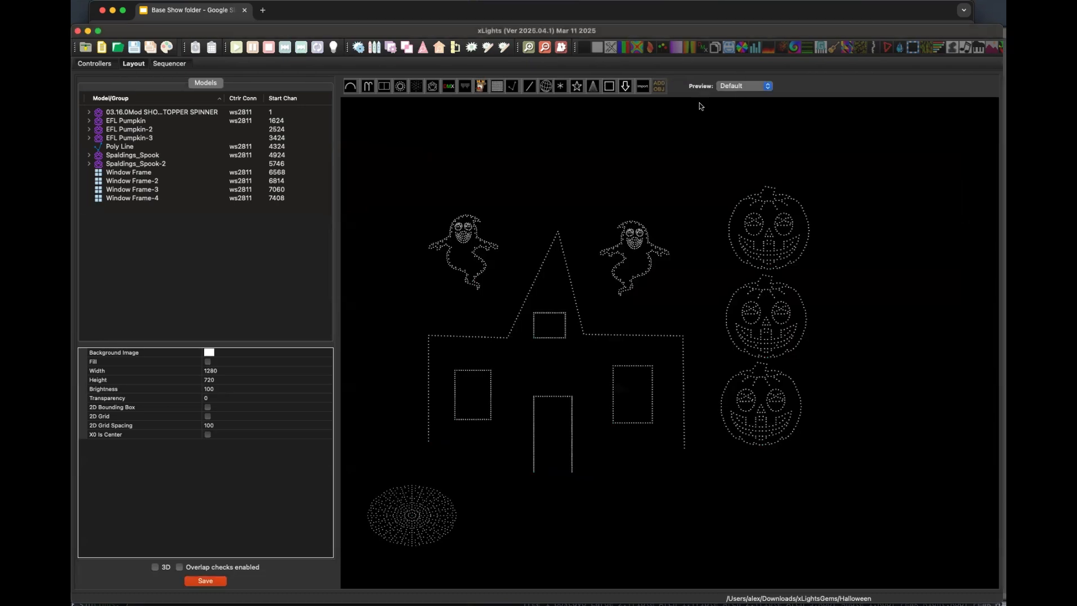
click(749, 86)
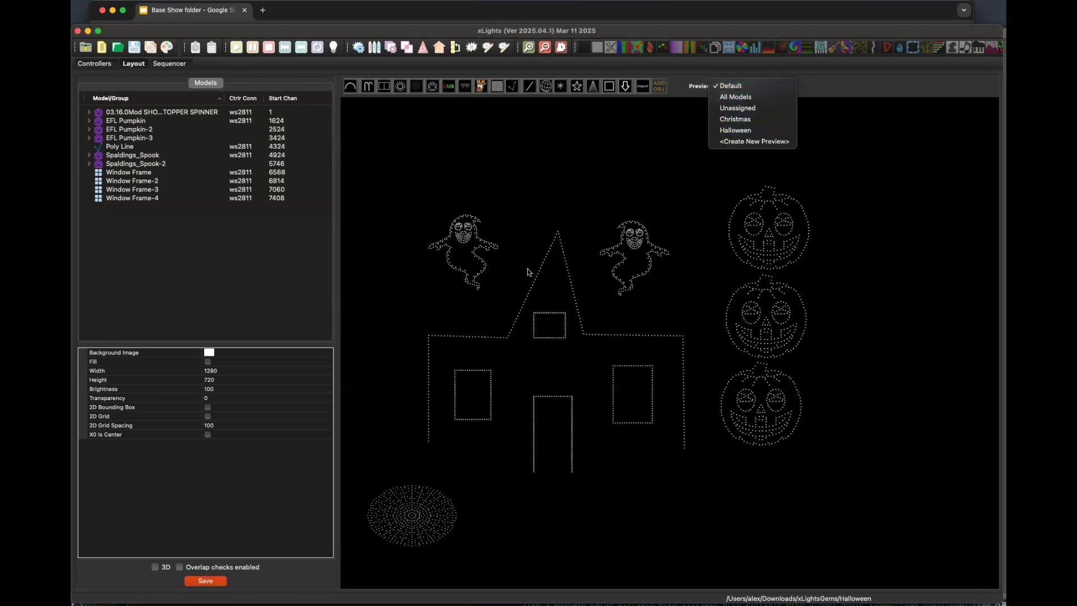
click(503, 176)
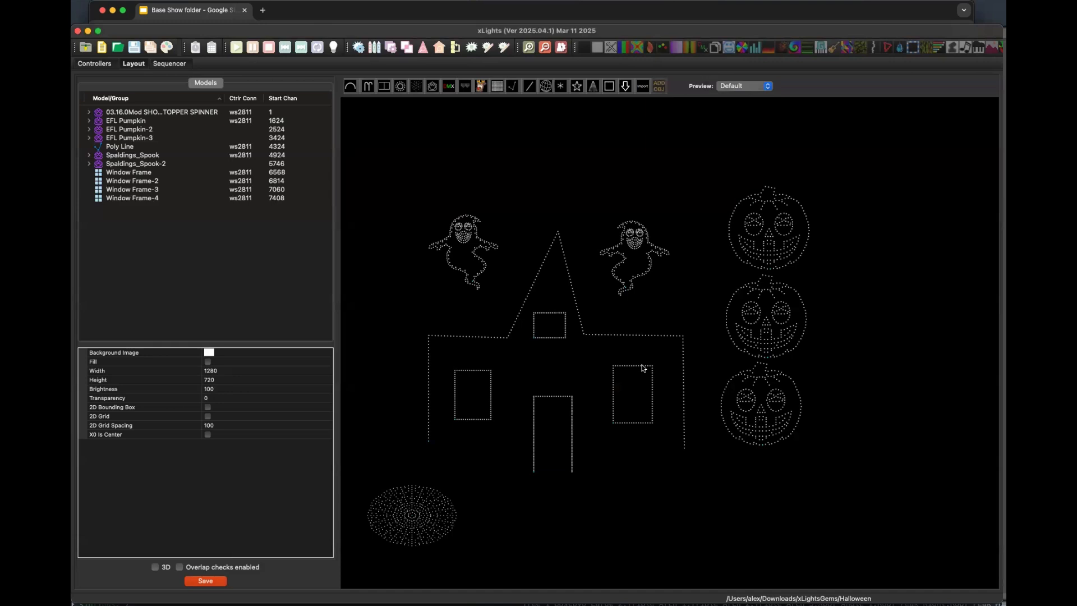
- Switch to Finder, duplicate the Halloween show folder inside xLightsGems, and name the copy Base
click(483, 585)
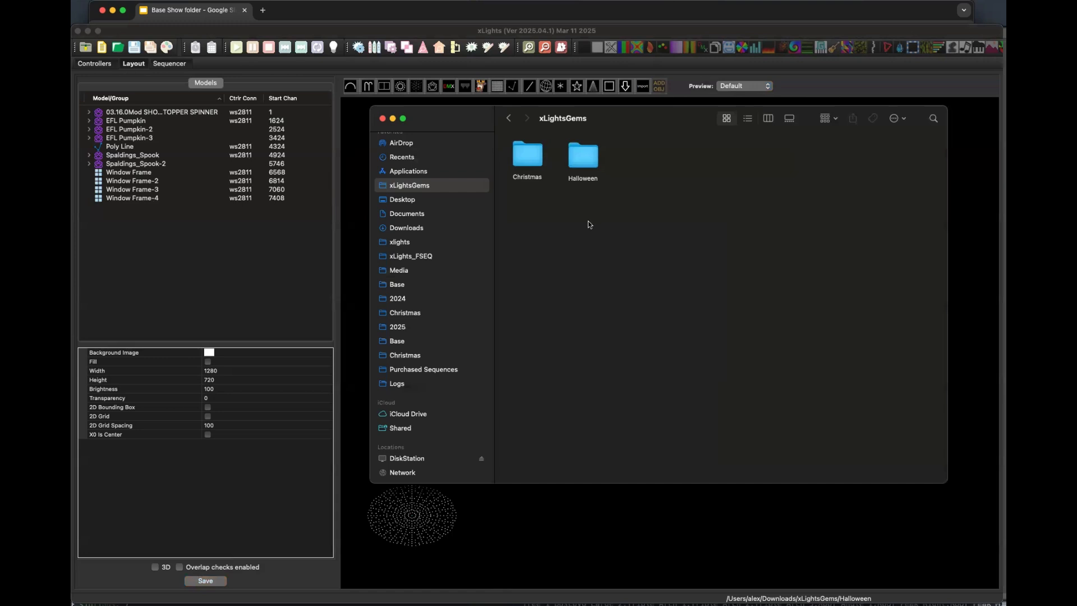
click(534, 161)
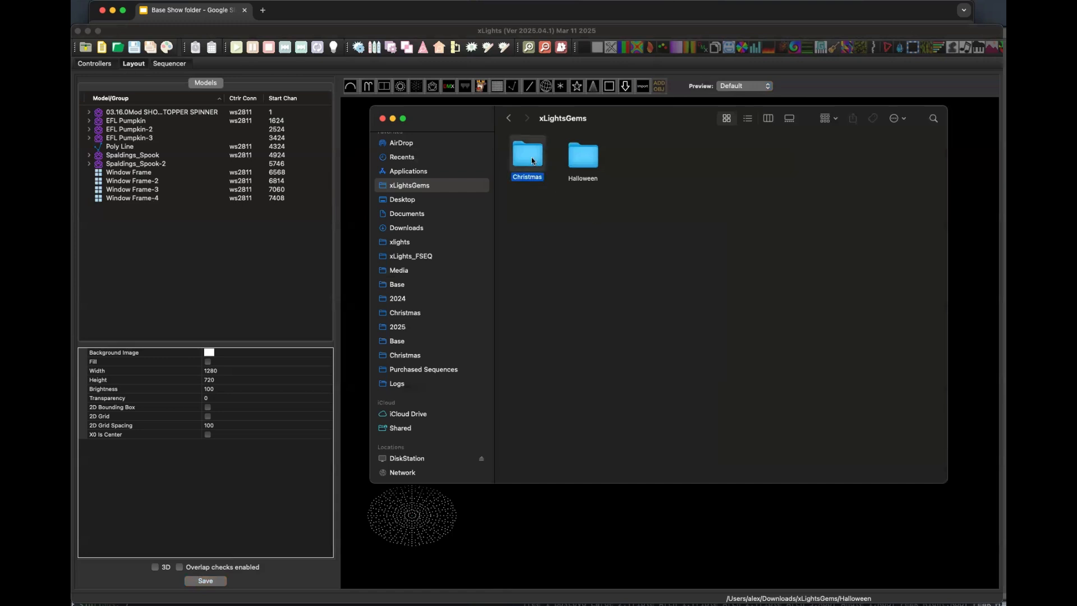
click(585, 162)
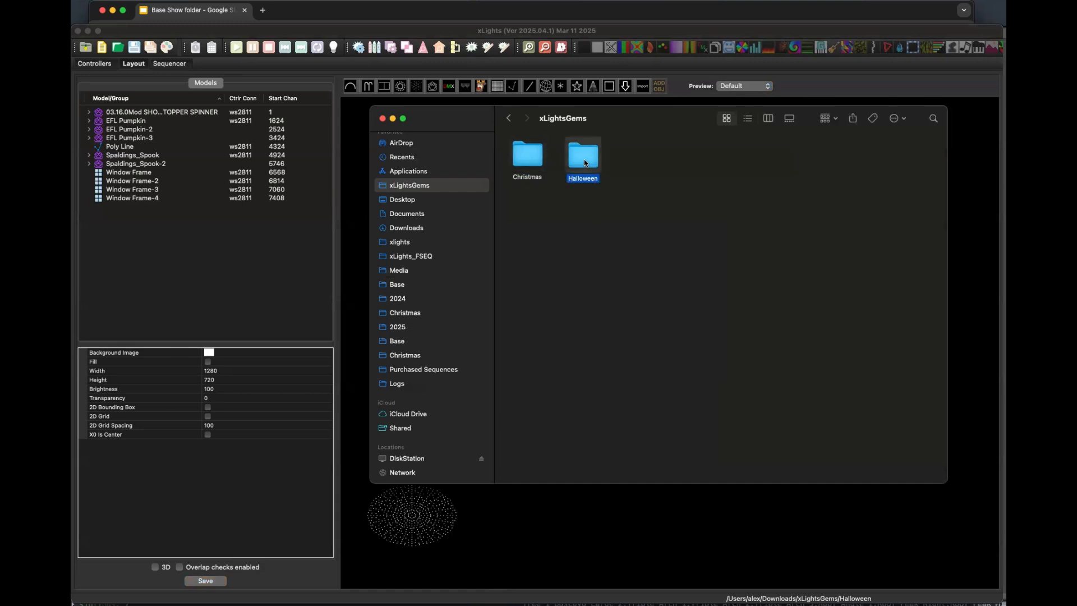
key(super+d)
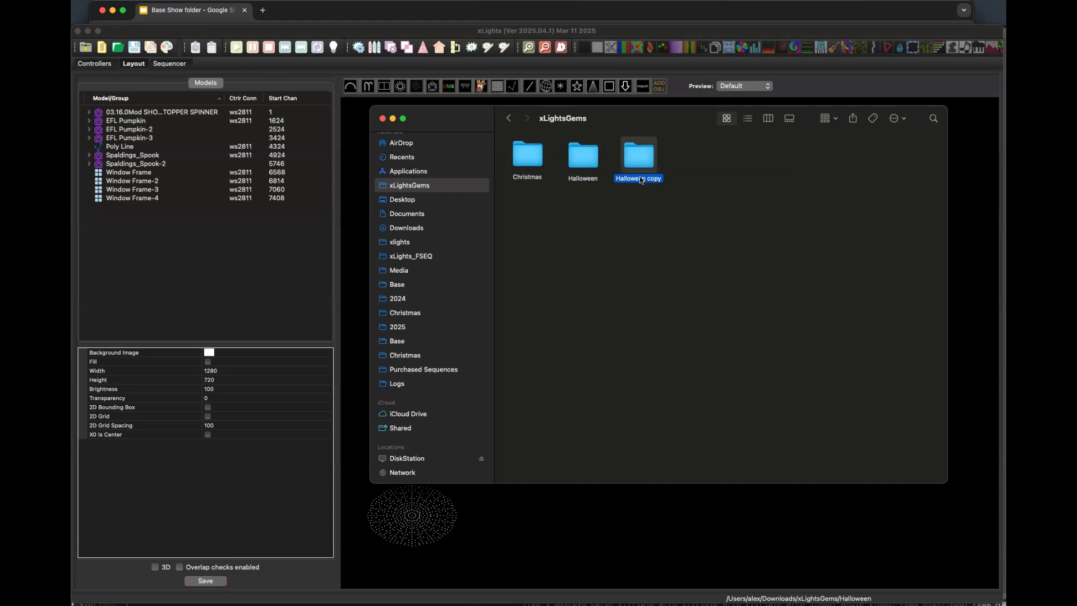
text(Base)
key(Return)
- Switch to xLights and temporarily change the show directory to xLightsGems/Base, declining to save the Halloween changes and accepting the newer autosaved file
click(94, 64)
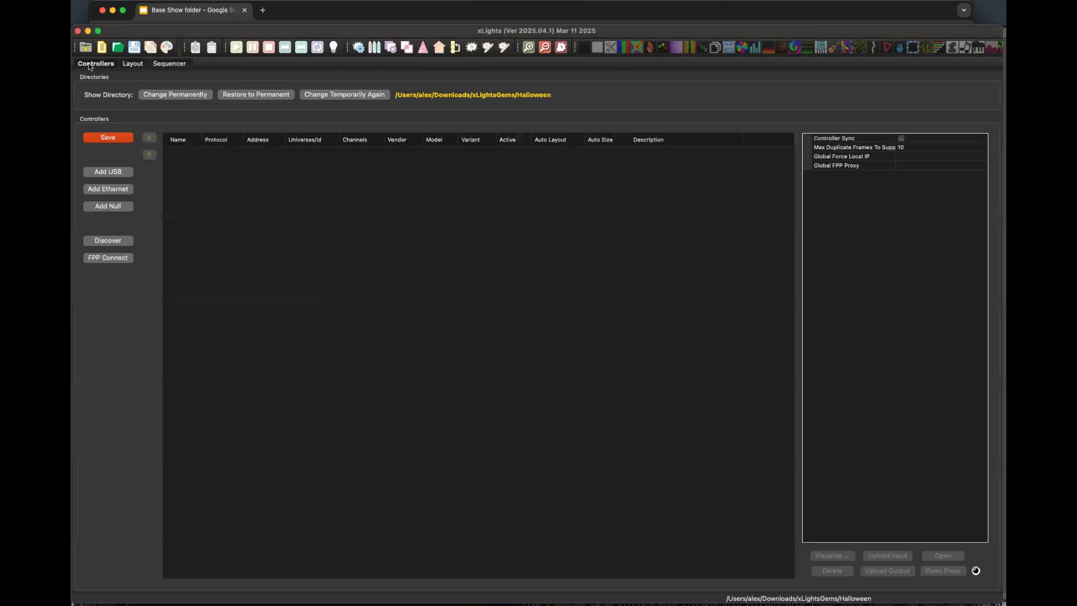
click(347, 94)
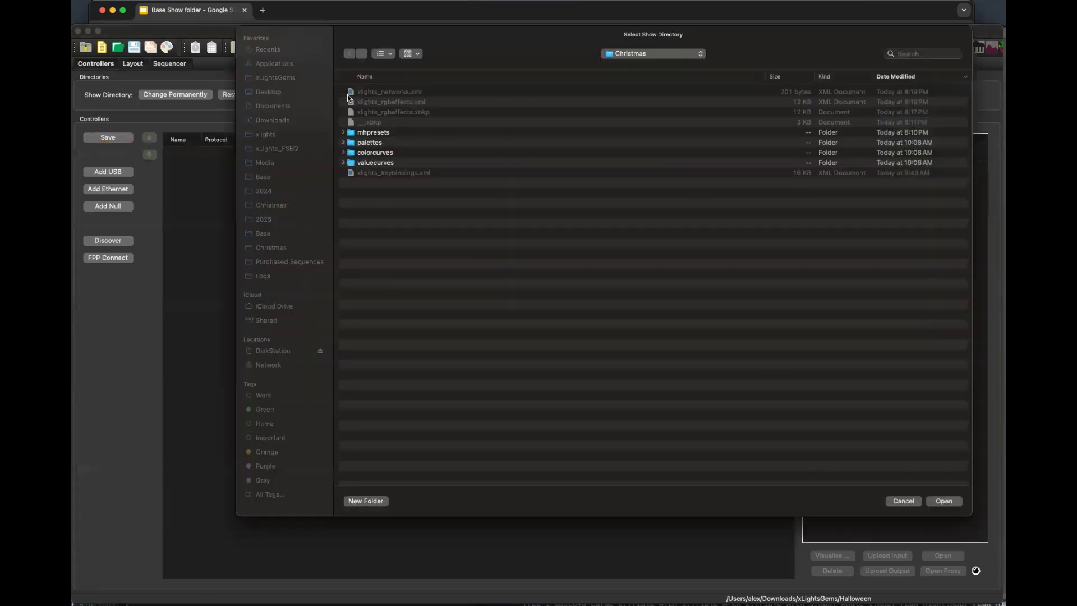
click(653, 55)
click(651, 62)
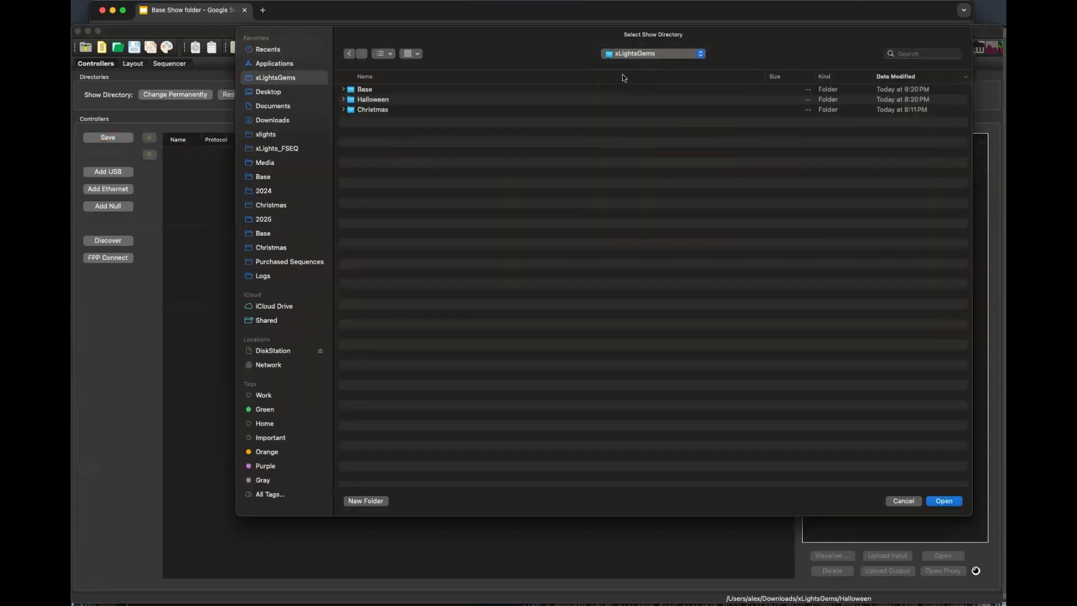
double_click(364, 93)
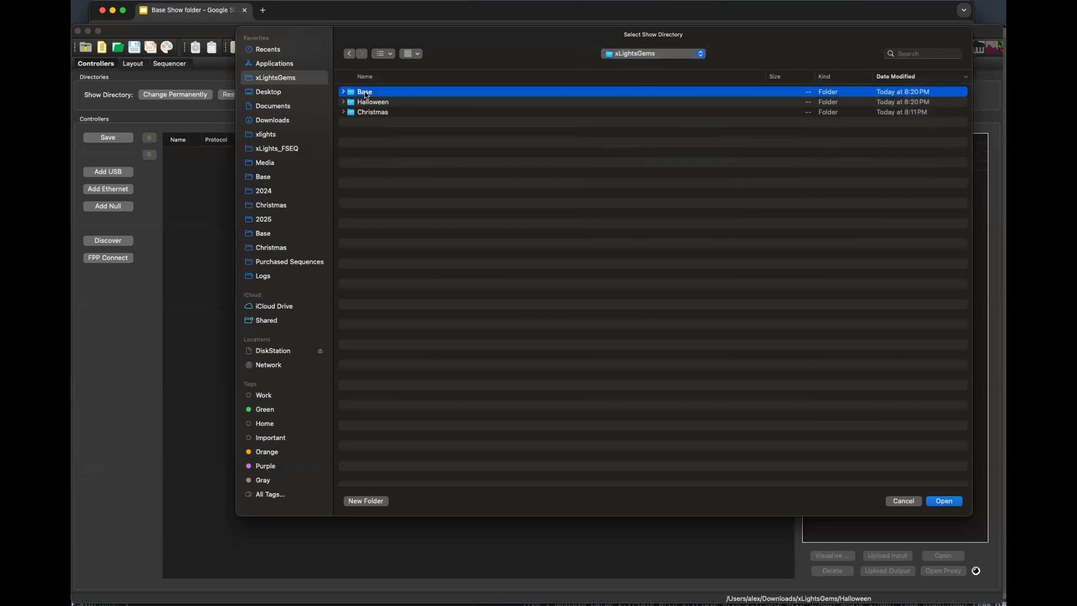
click(943, 502)
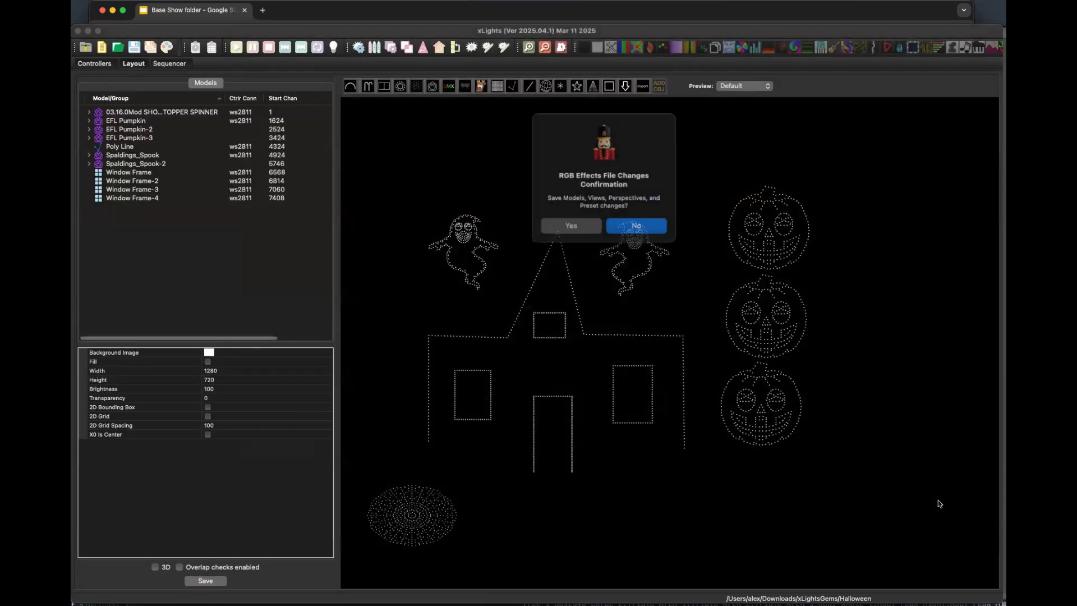
click(629, 223)
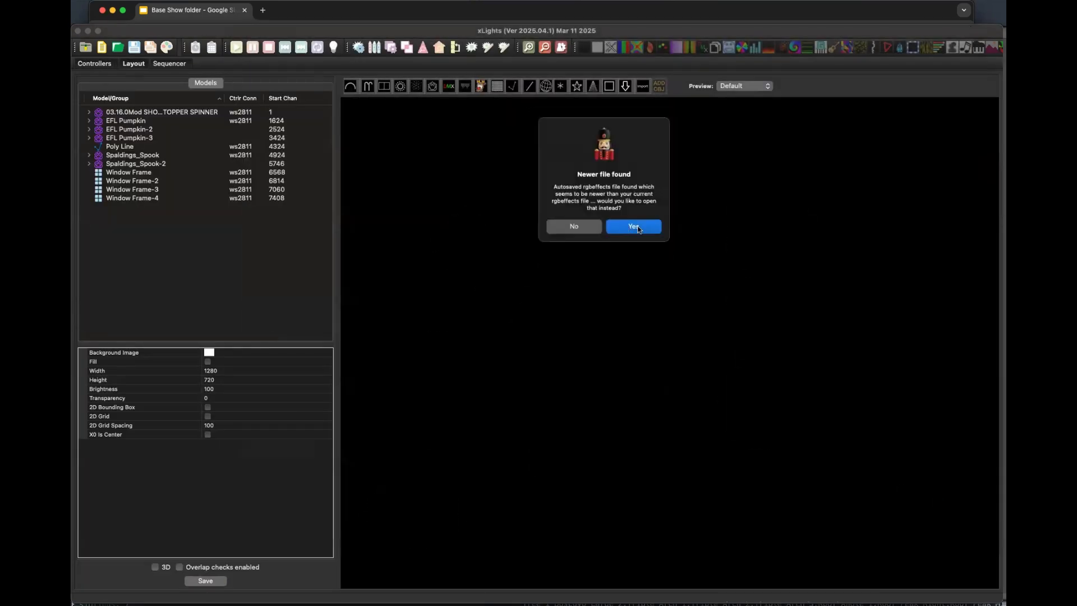
click(642, 227)
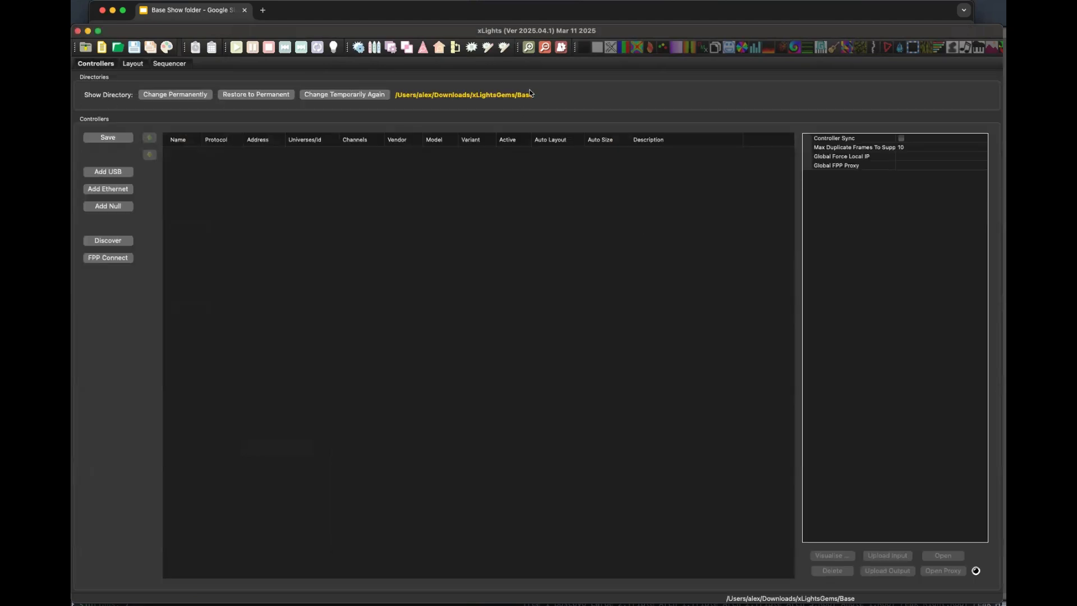
- Delete both ghost models, Spaldings_Spook and Spaldings_Spook-2, from the Base layout
click(131, 63)
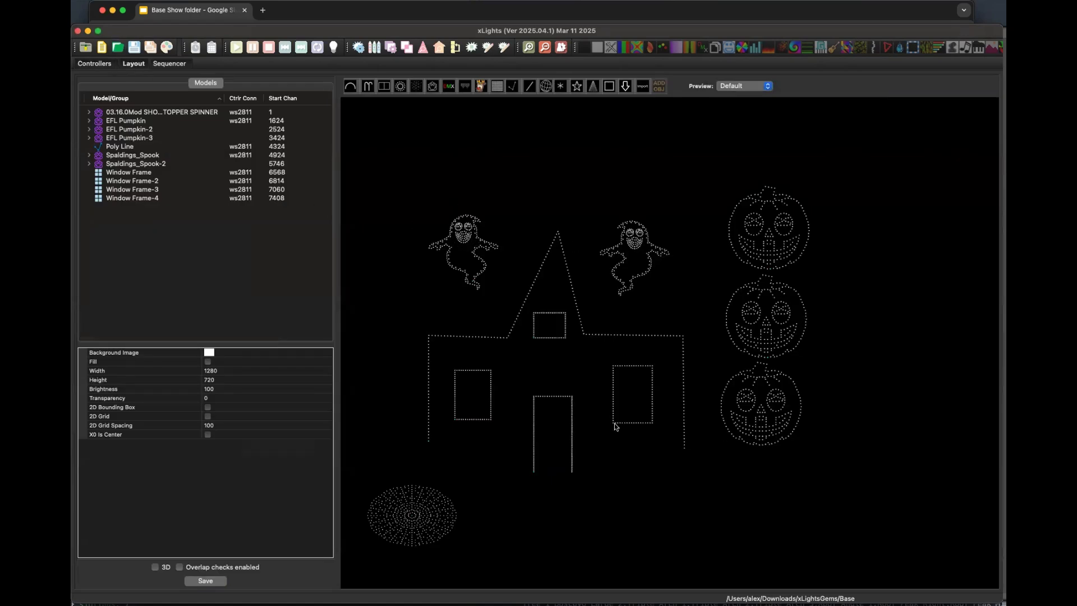
click(460, 258)
click(459, 251)
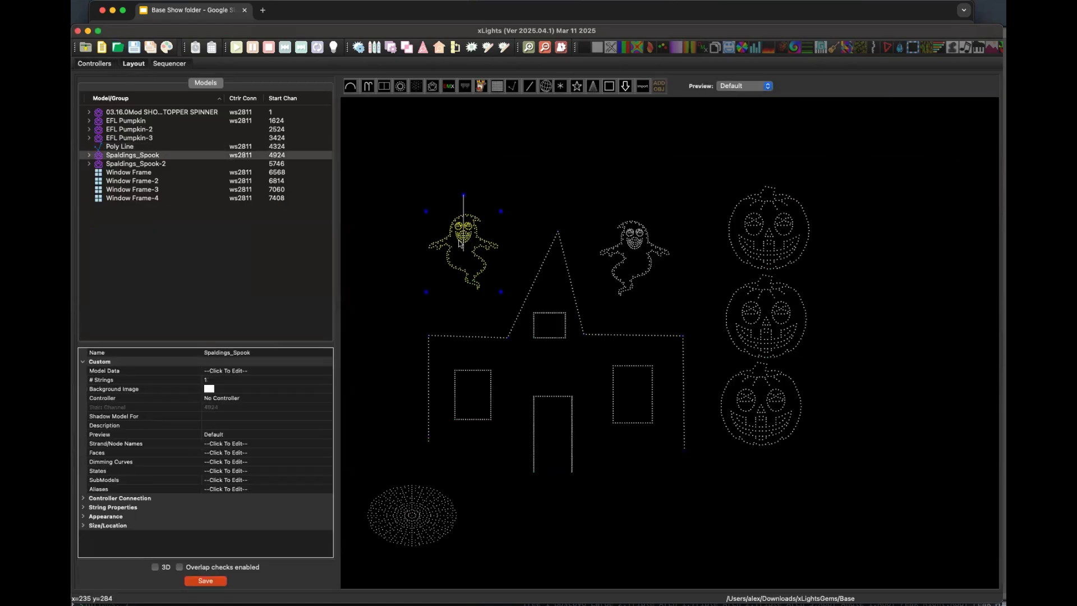
key(Delete)
click(633, 229)
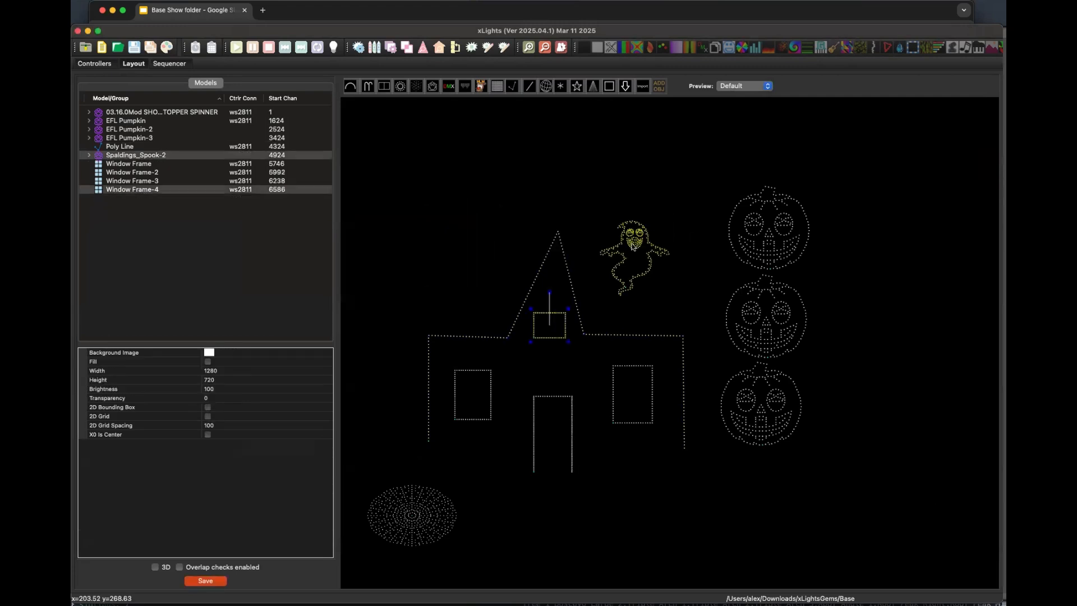
click(634, 247)
key(Delete)
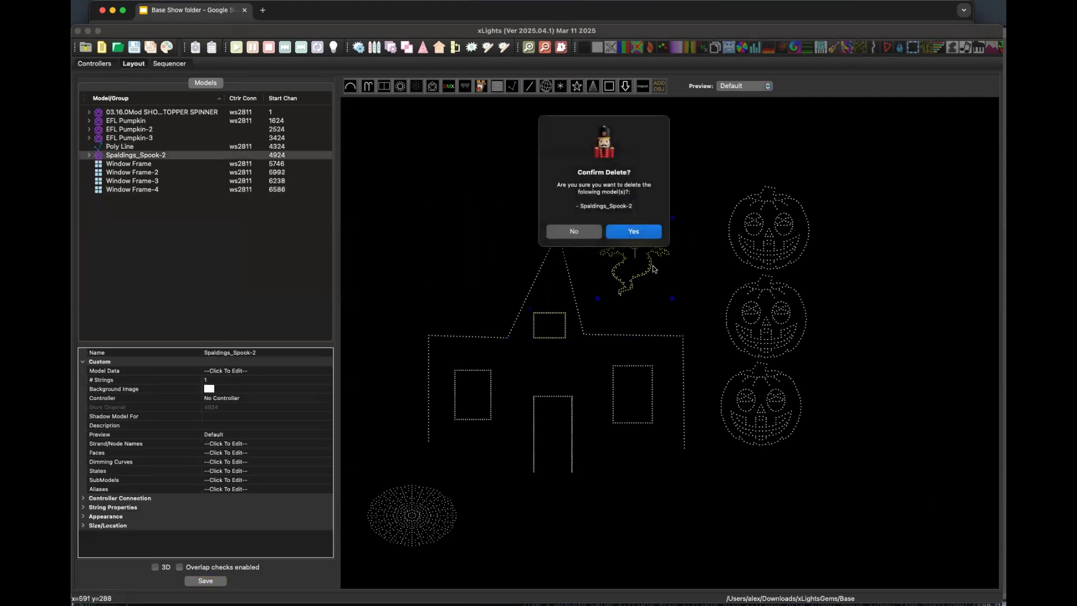
click(631, 231)
- Delete all three EFL Pumpkin models from the Base layout and save the show
click(787, 224)
drag(702, 163, 866, 474)
key(Delete)
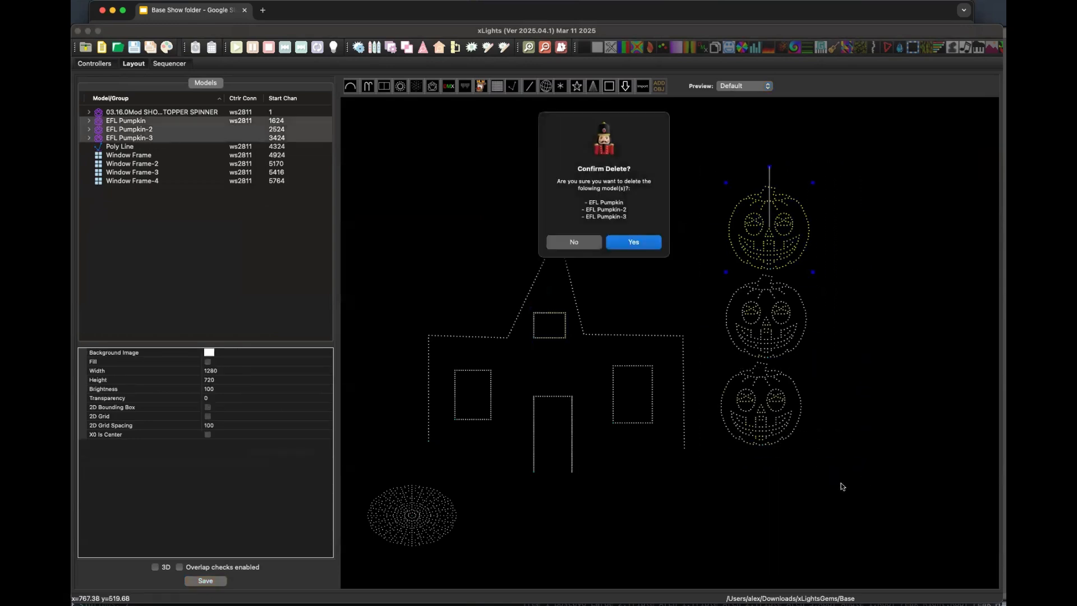
click(634, 242)
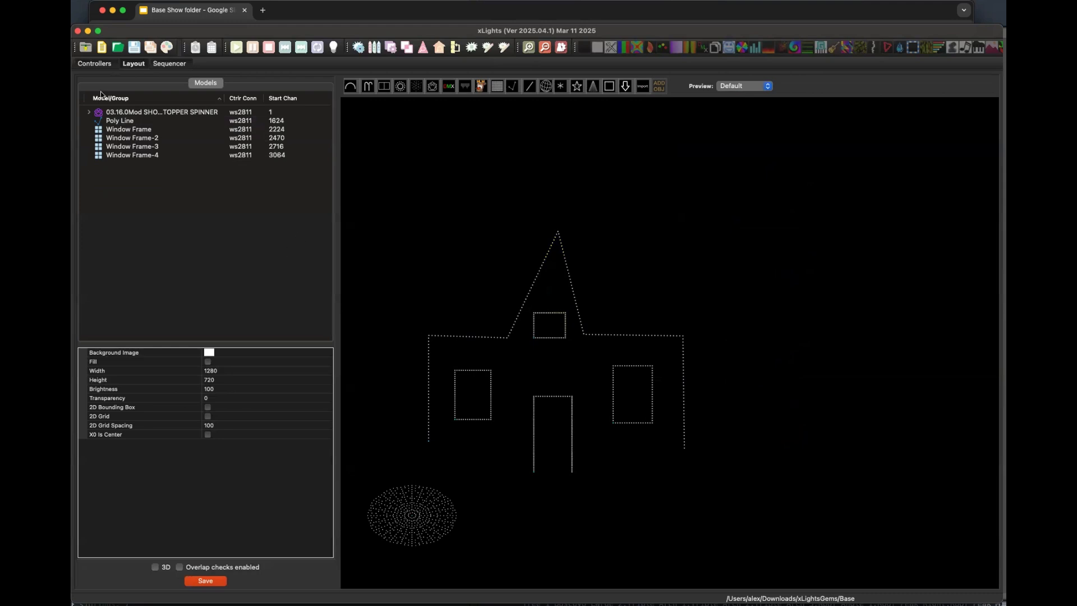
click(96, 64)
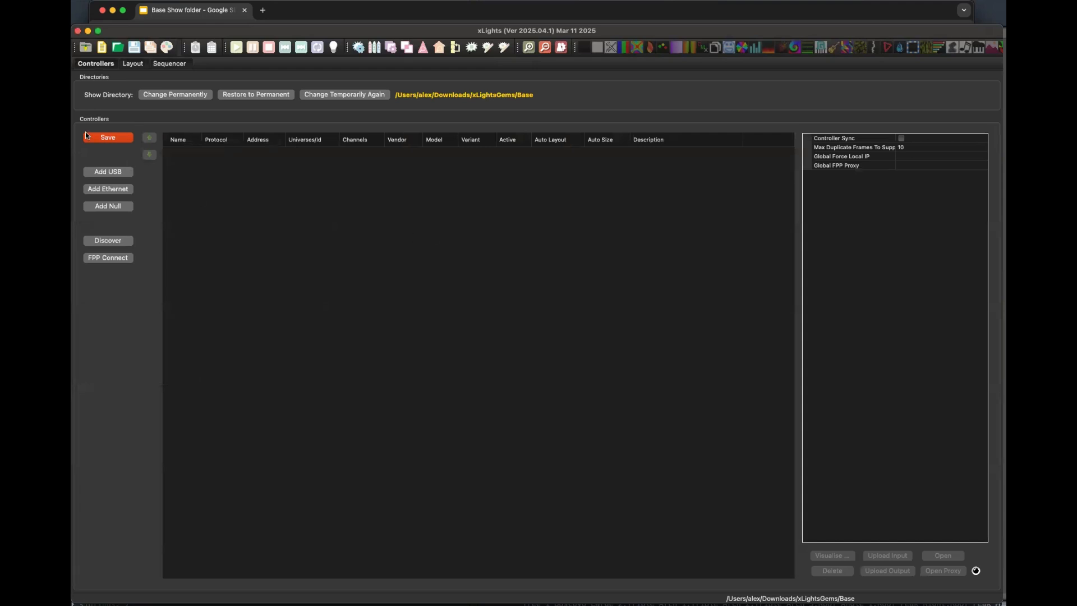
click(106, 140)
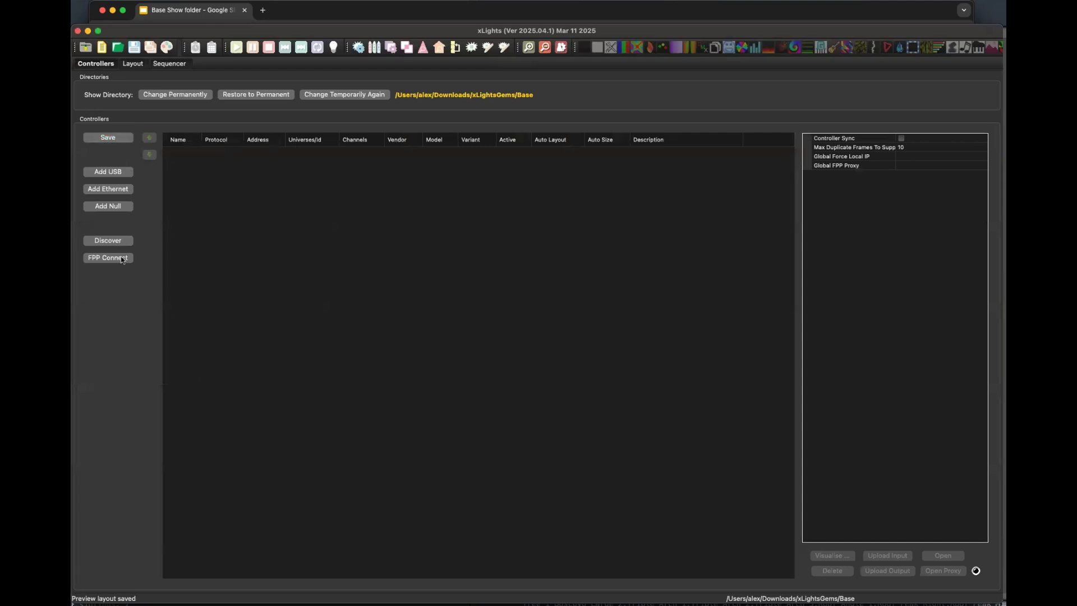
- Discover the controllers on the network and save them in the Base show
click(112, 241)
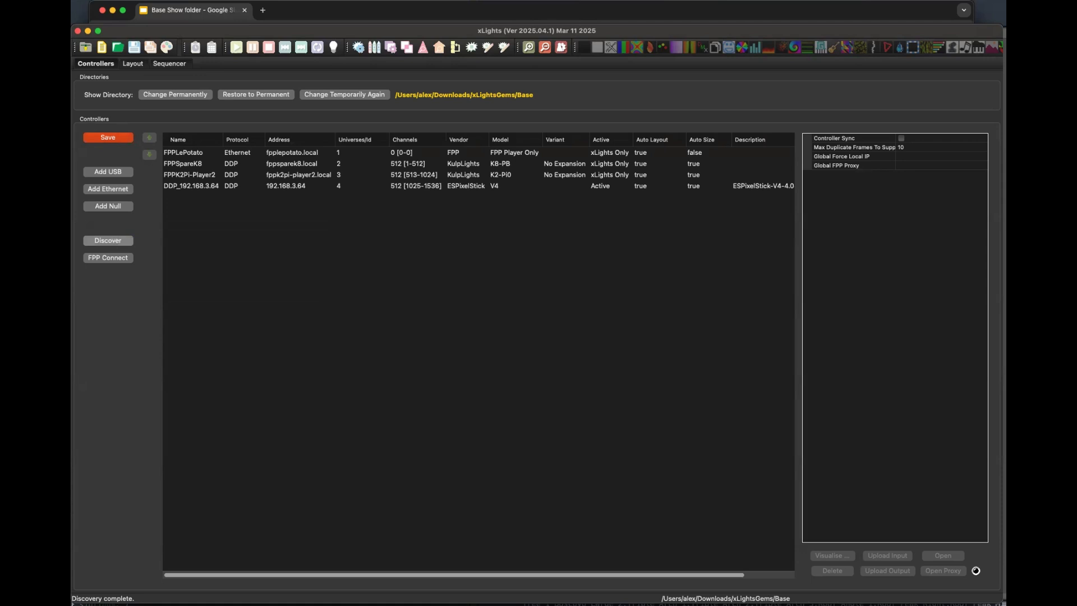
click(303, 166)
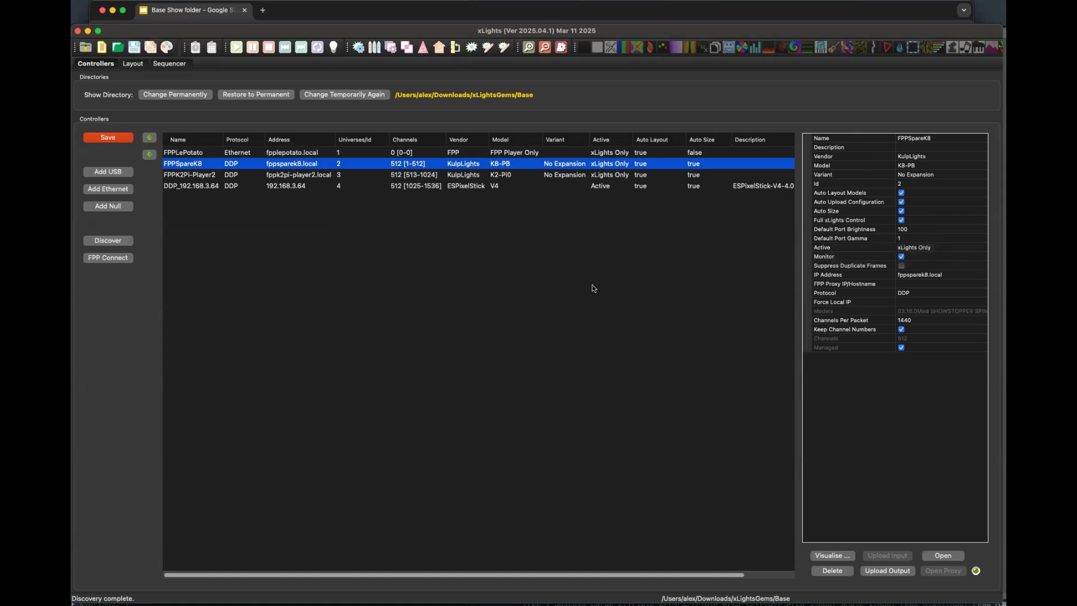
click(117, 138)
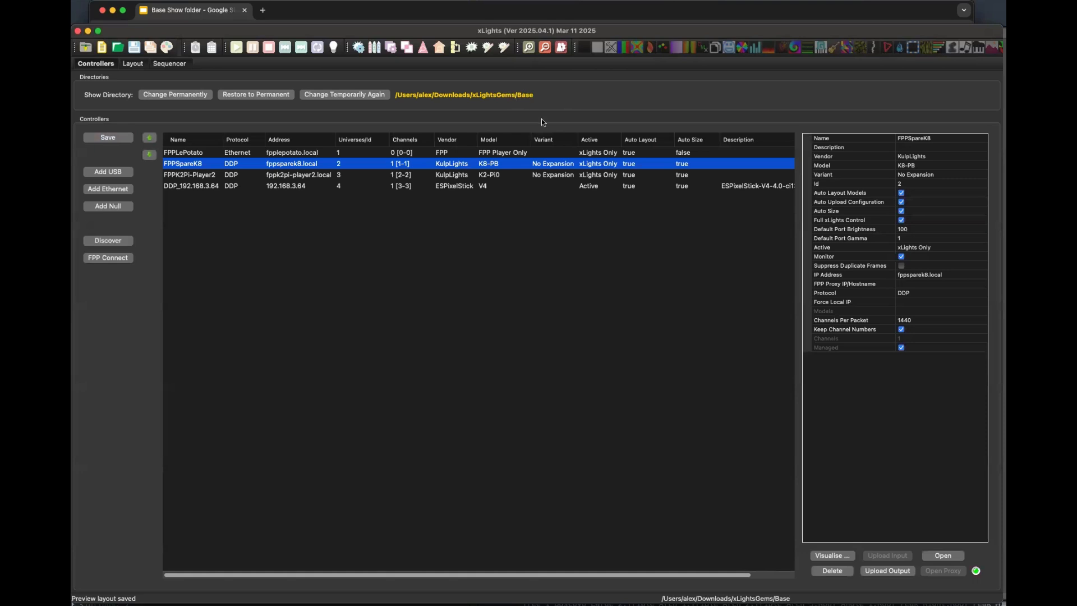
click(129, 64)
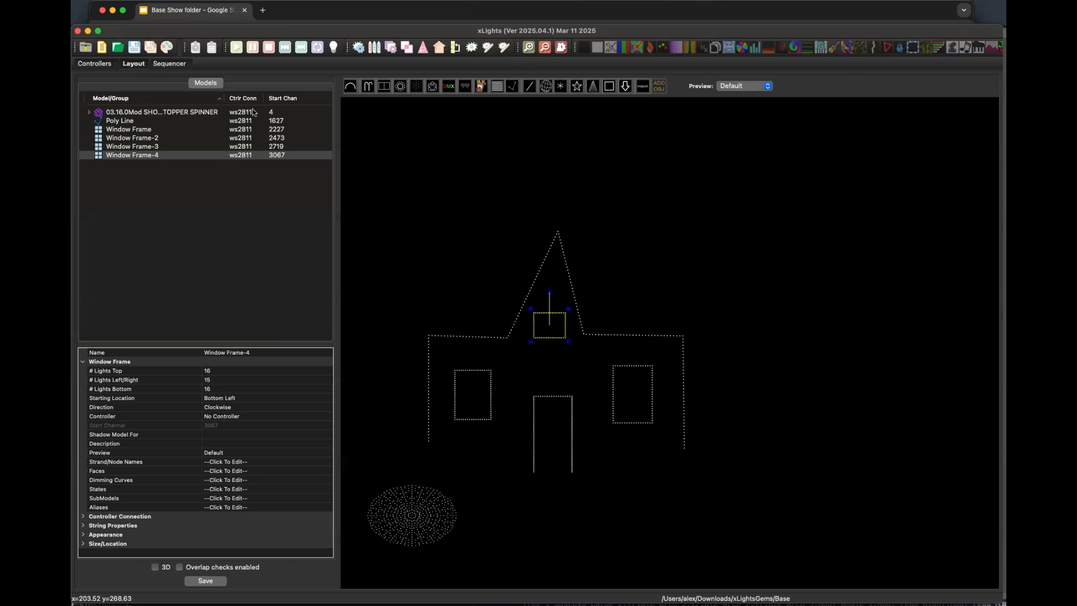
- Temporarily change the show directory to xLightsGems/Christmas
click(95, 64)
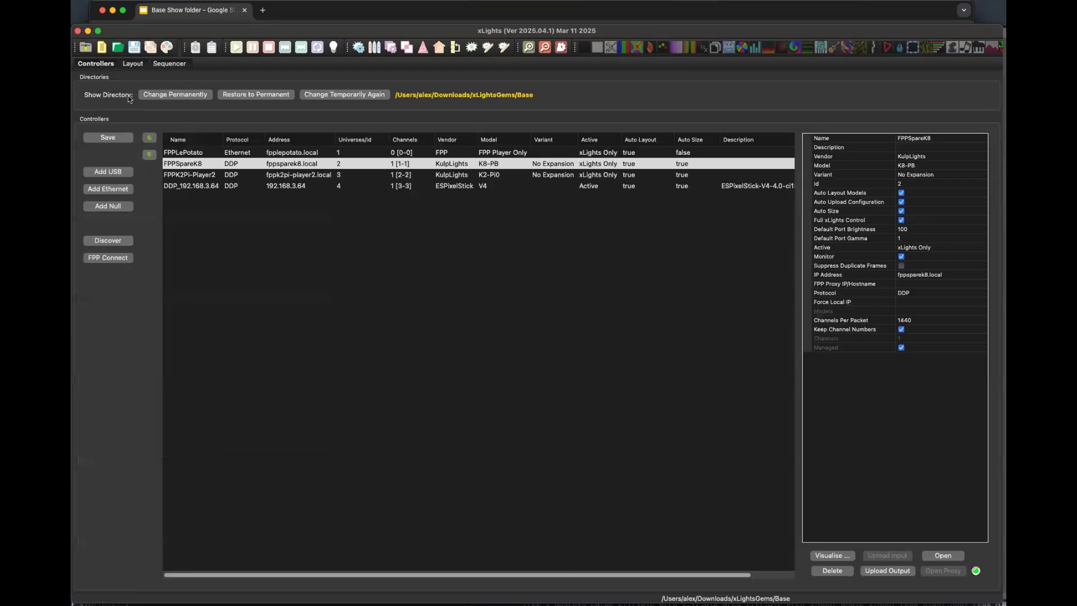
click(339, 96)
click(631, 53)
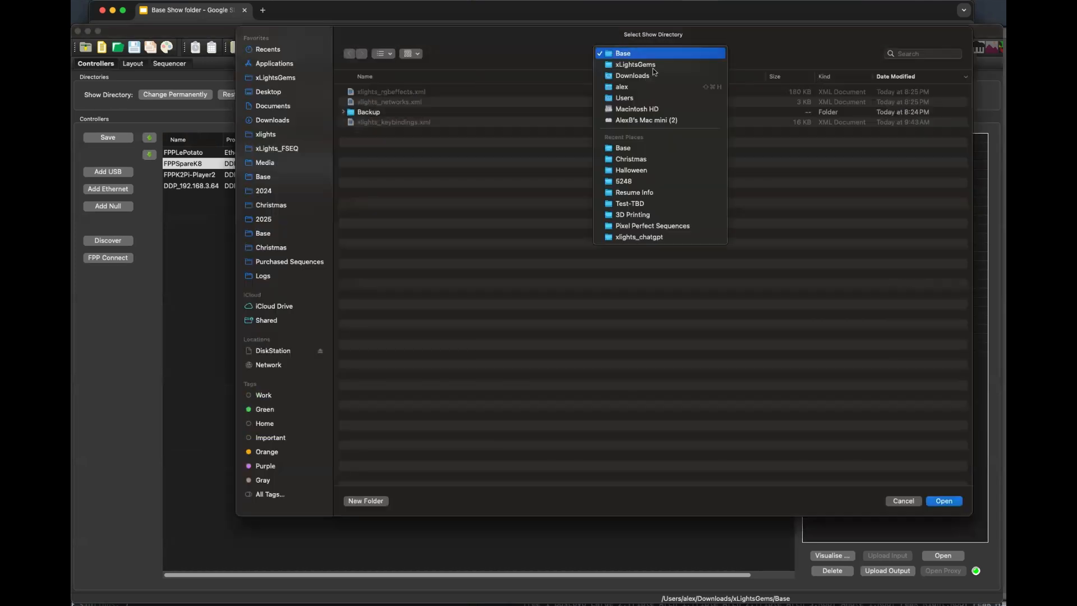
click(654, 159)
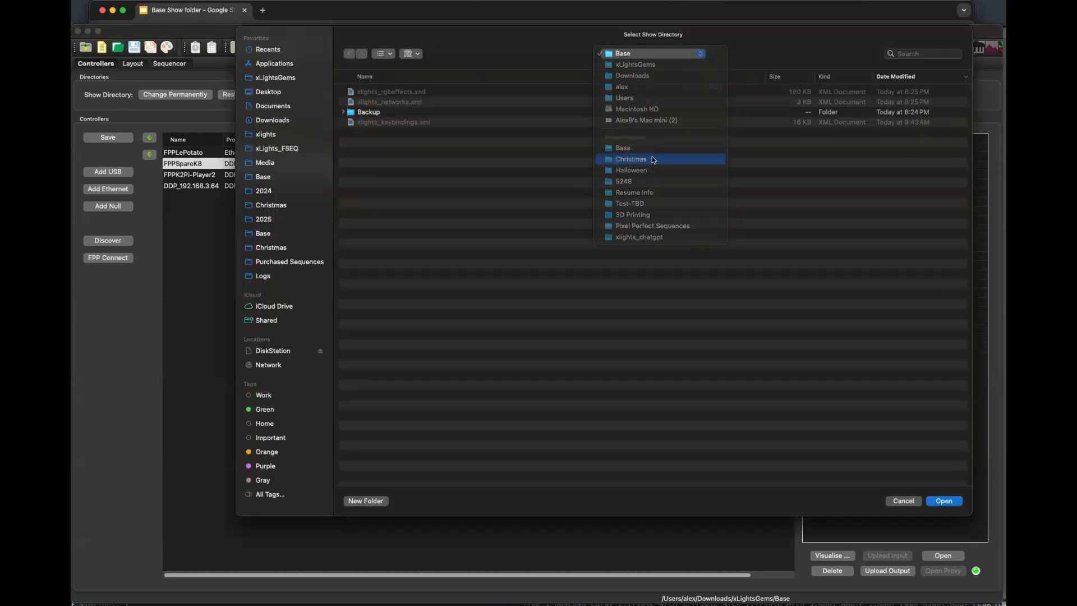
click(947, 502)
- Delete the Poly Line house outline model from the Christmas layout
click(133, 63)
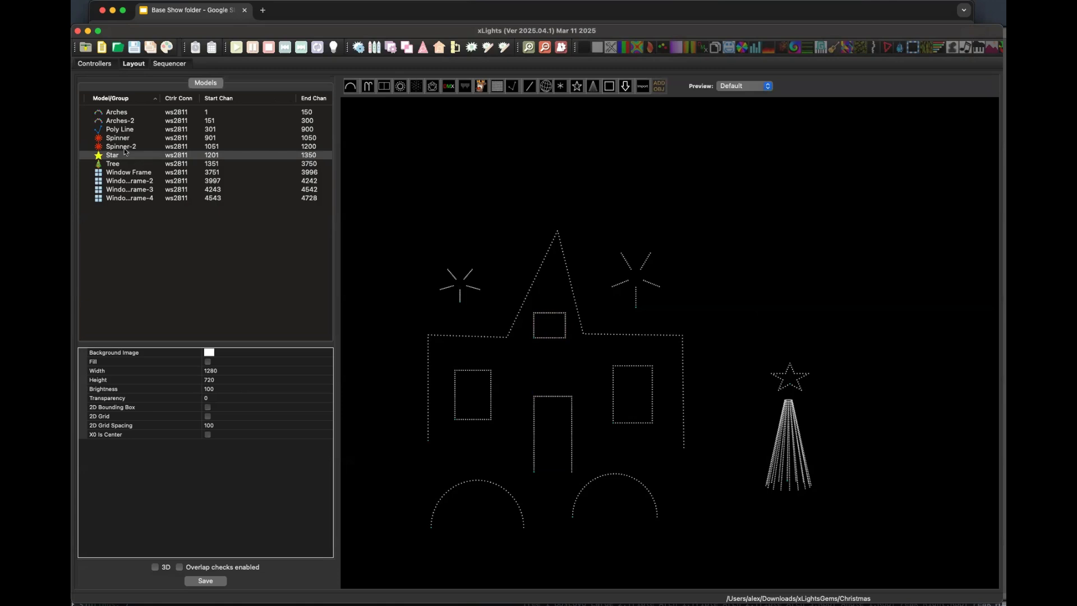
click(121, 131)
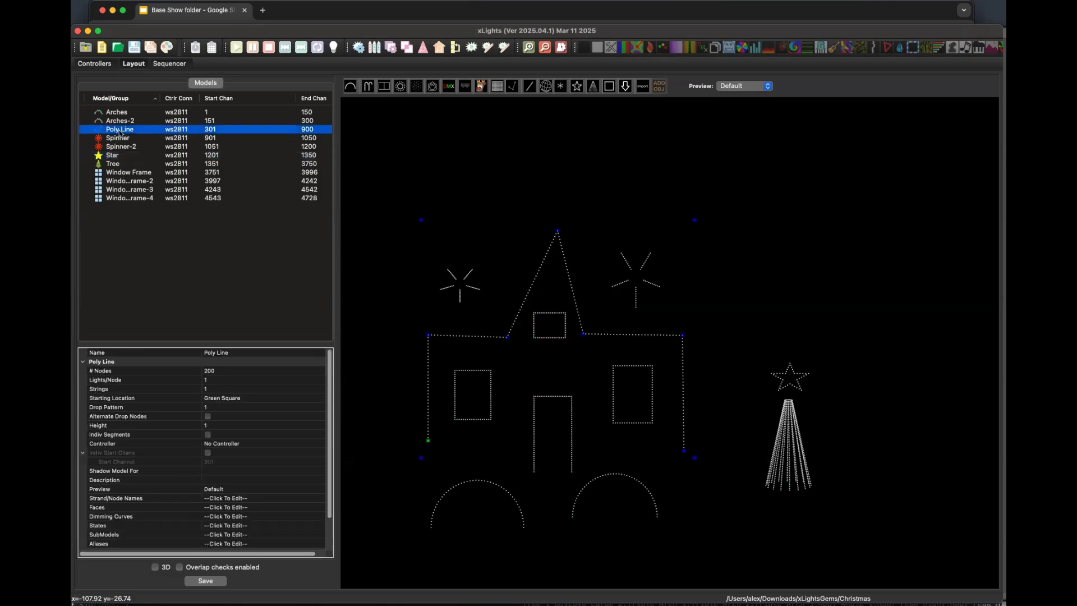
key(Delete)
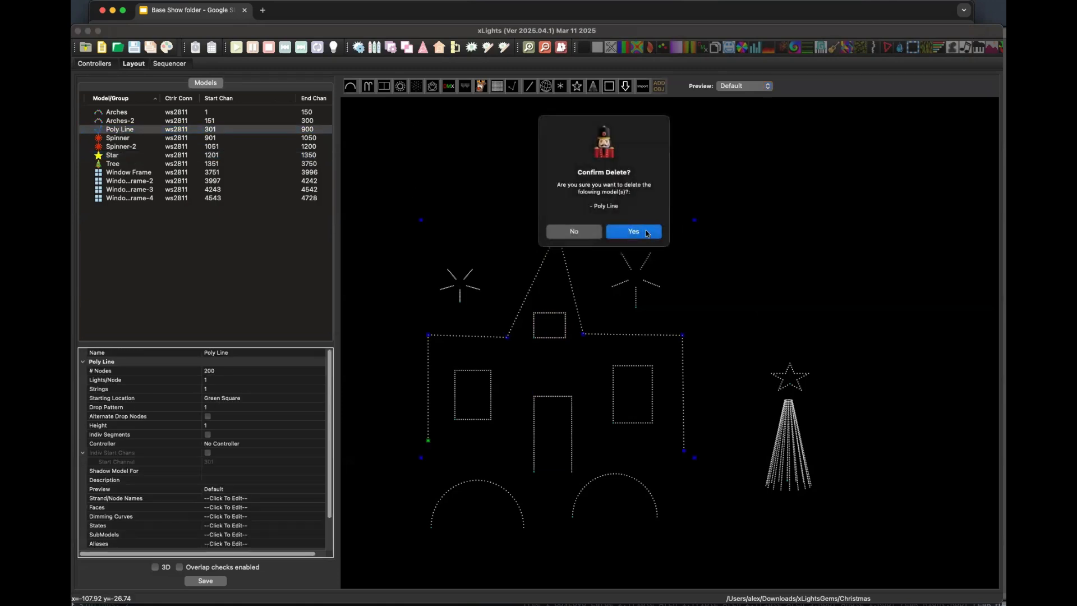
click(646, 232)
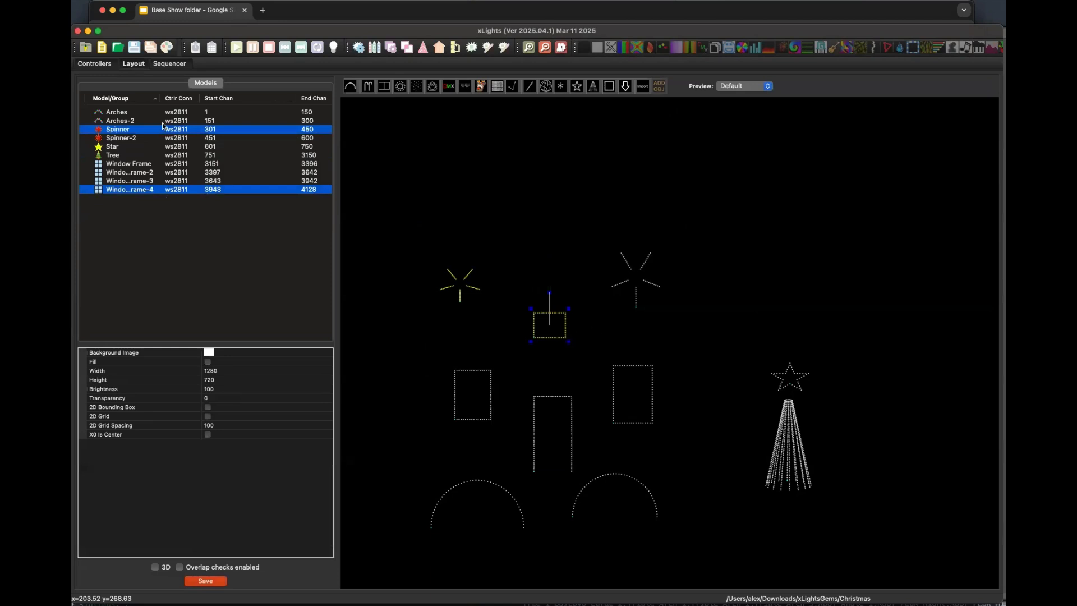
- Delete the four Window Frame models from the Christmas layout and save the show
click(113, 164)
shift+click(132, 190)
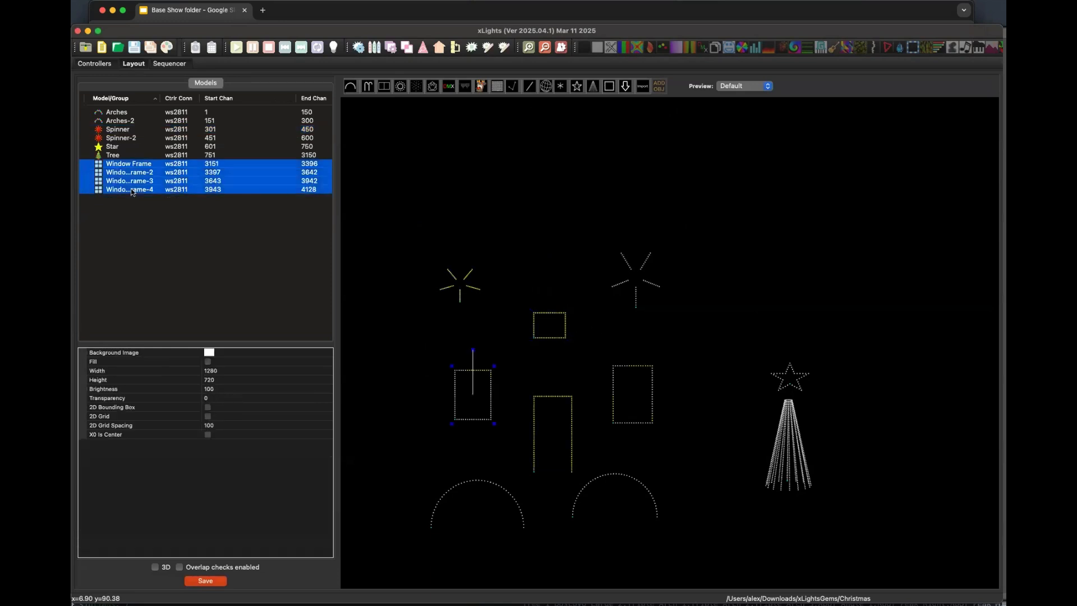
key(Delete)
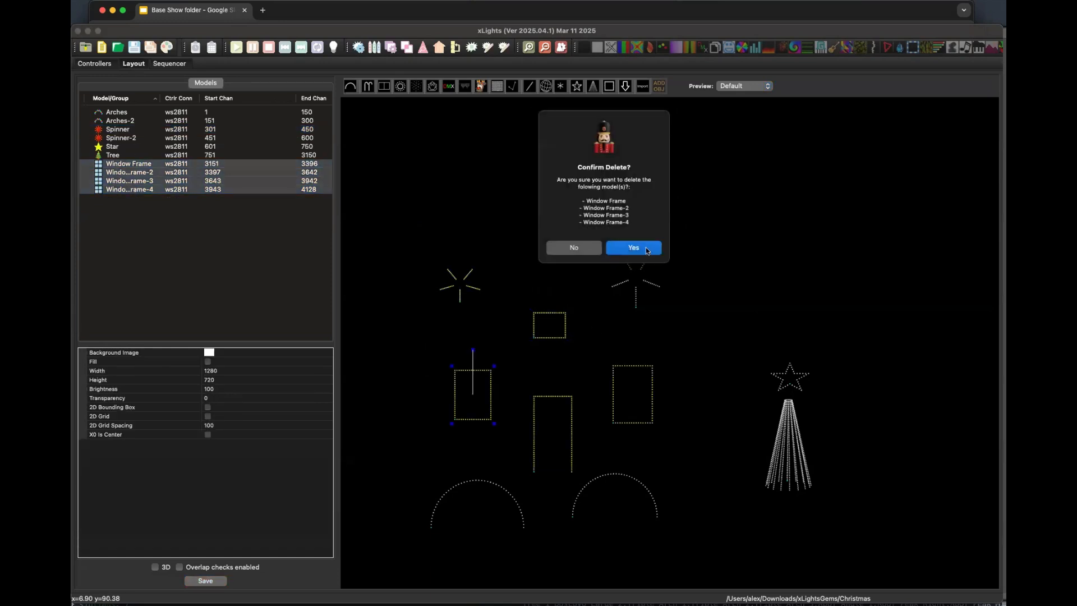
click(646, 250)
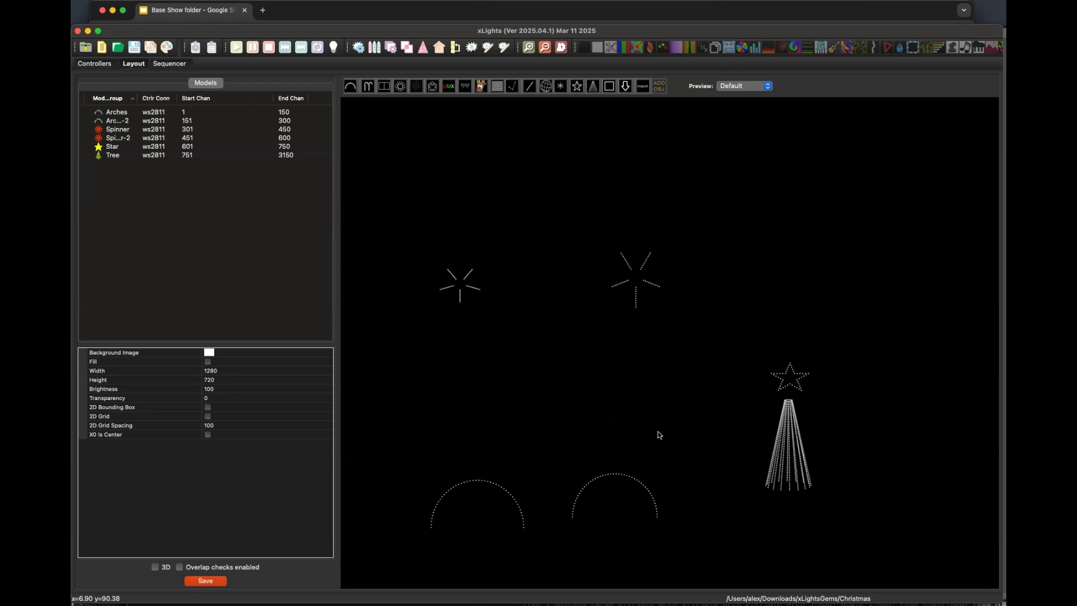
click(217, 581)
- Enable Base Show Folder Settings in the View preferences
click(99, 65)
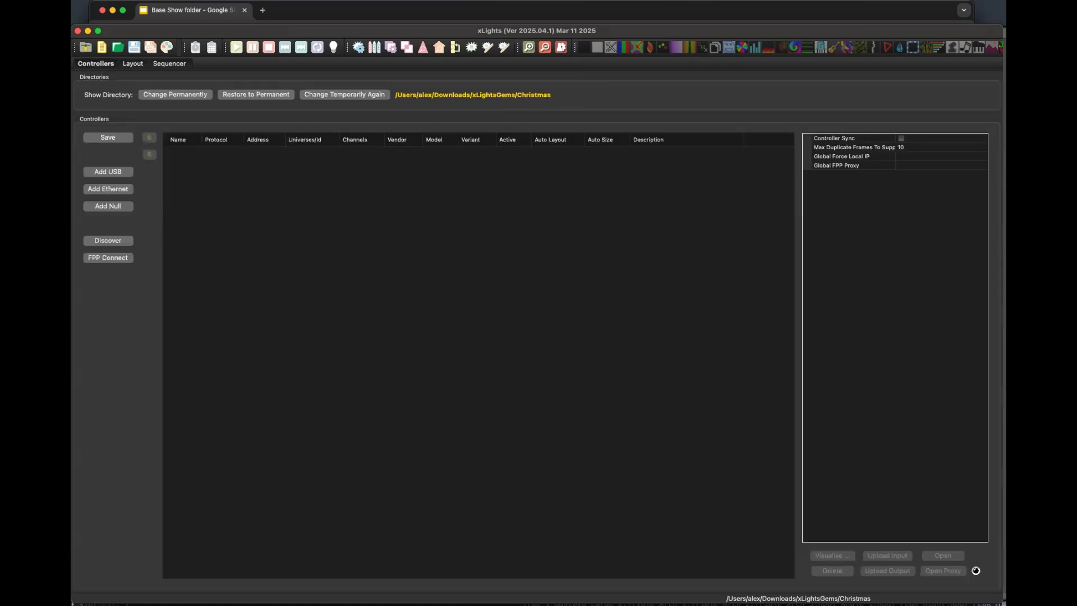
key(super+comma)
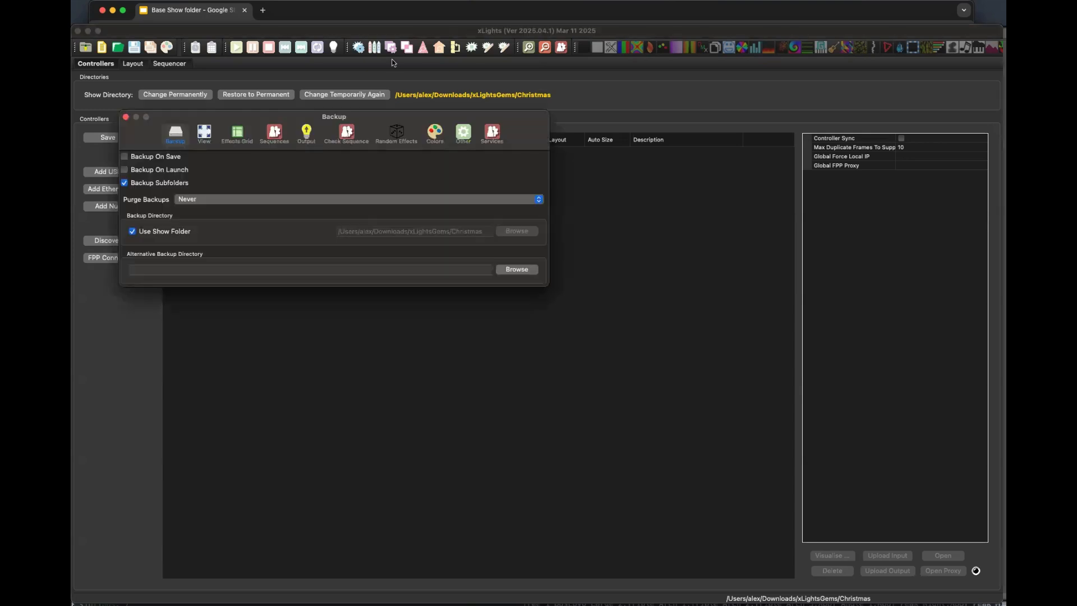
click(203, 134)
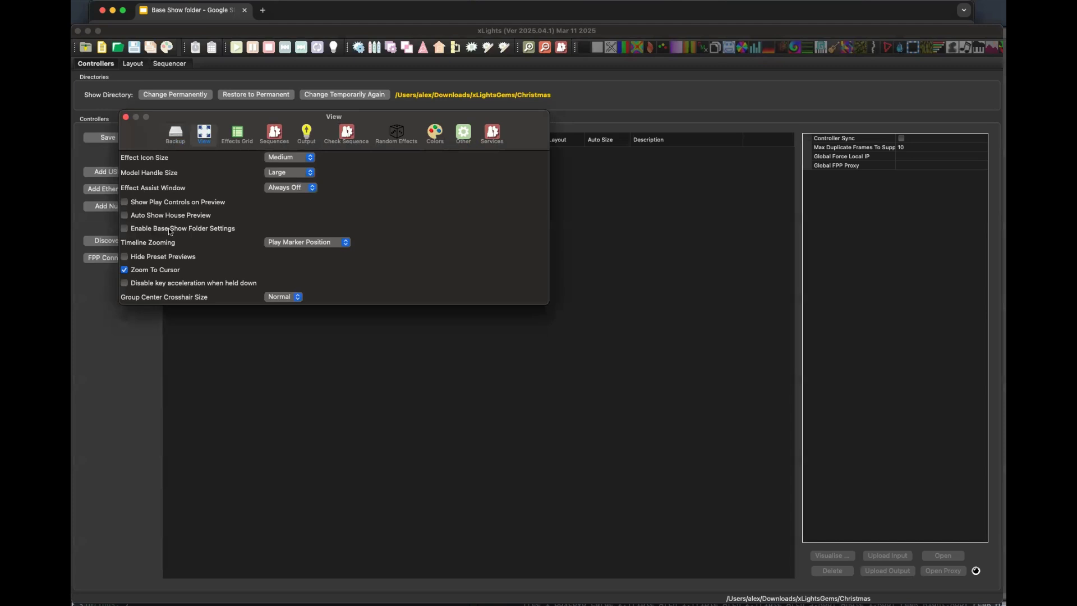
click(126, 228)
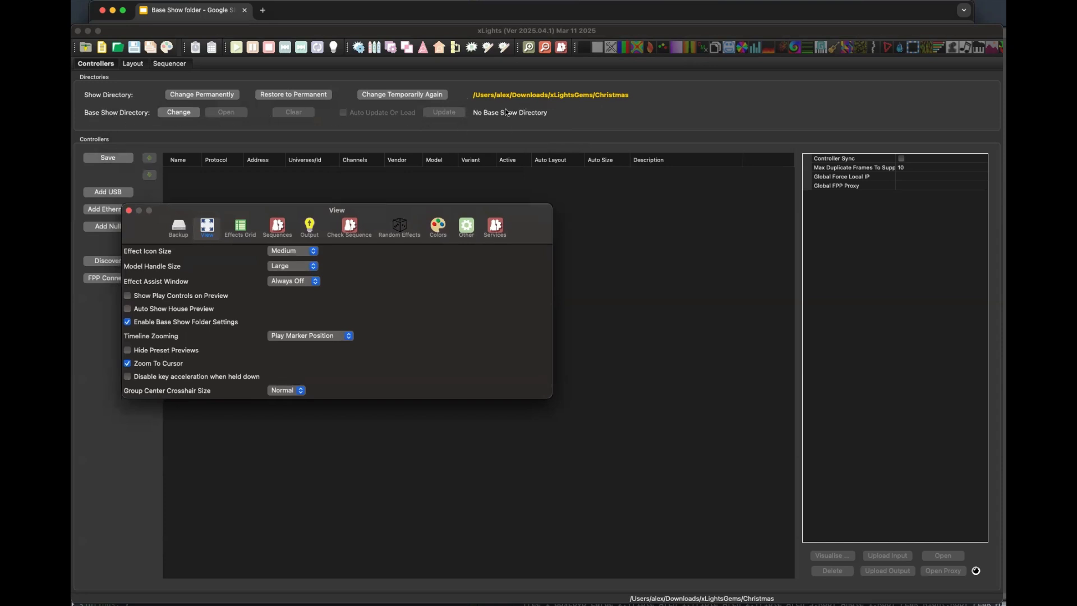
click(129, 212)
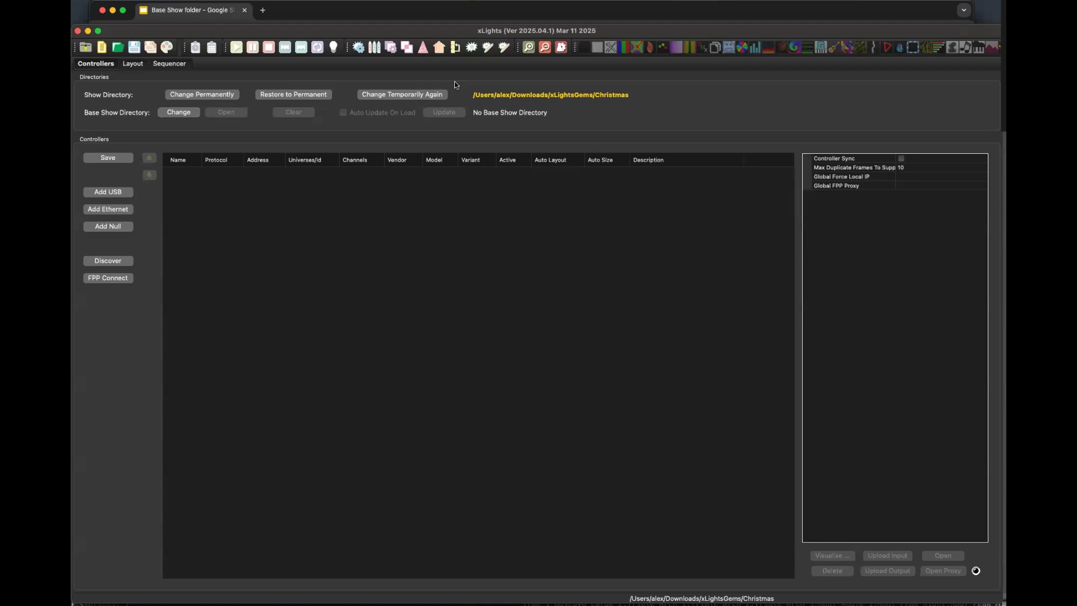
- Set the Christmas show's base show directory to xLightsGems/Base
click(174, 112)
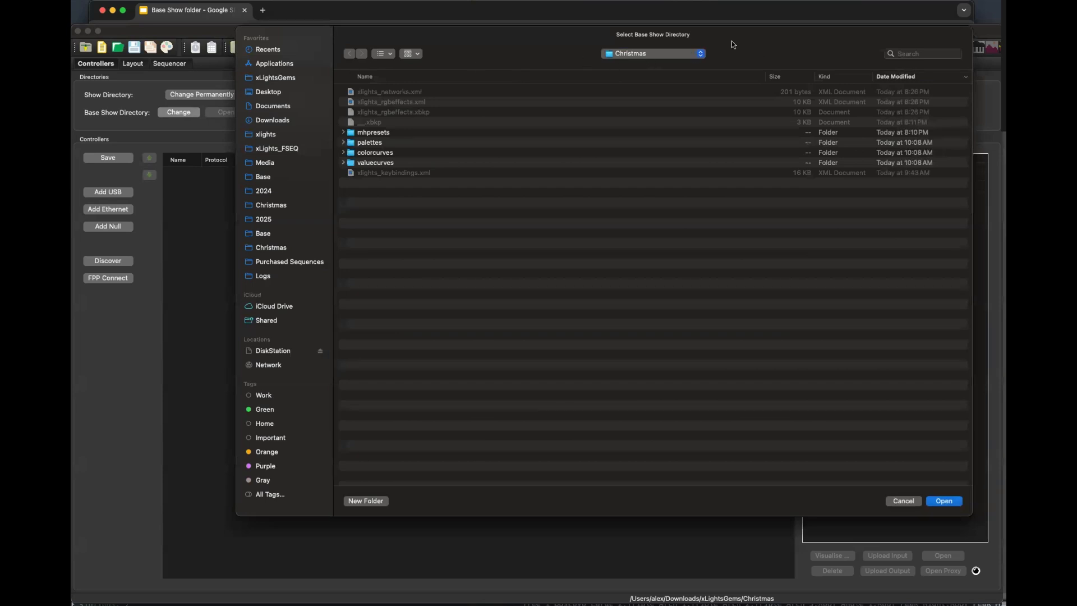
click(665, 54)
click(661, 62)
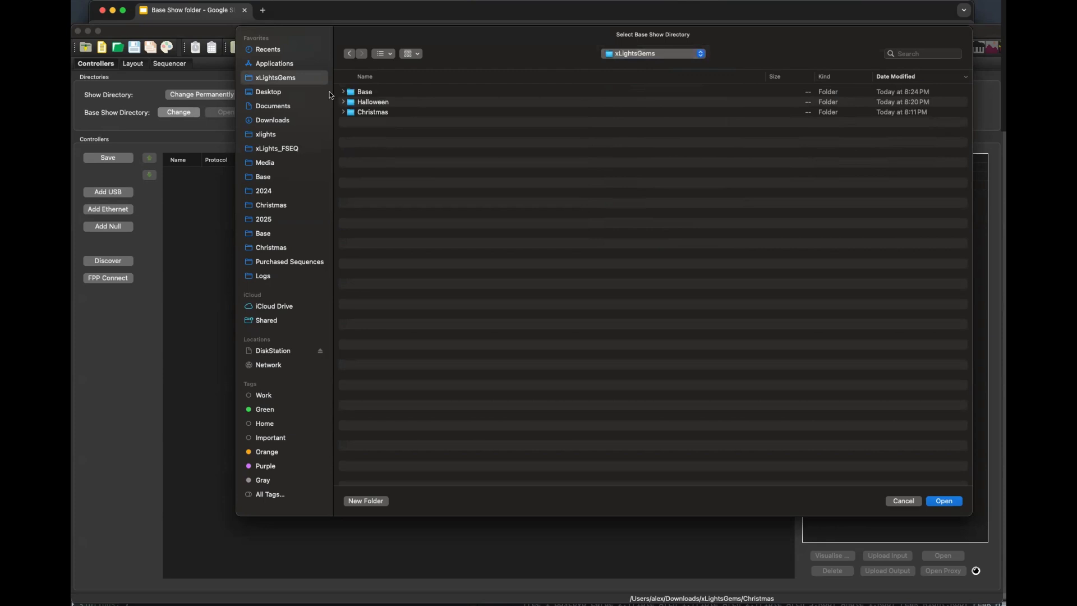
double_click(370, 92)
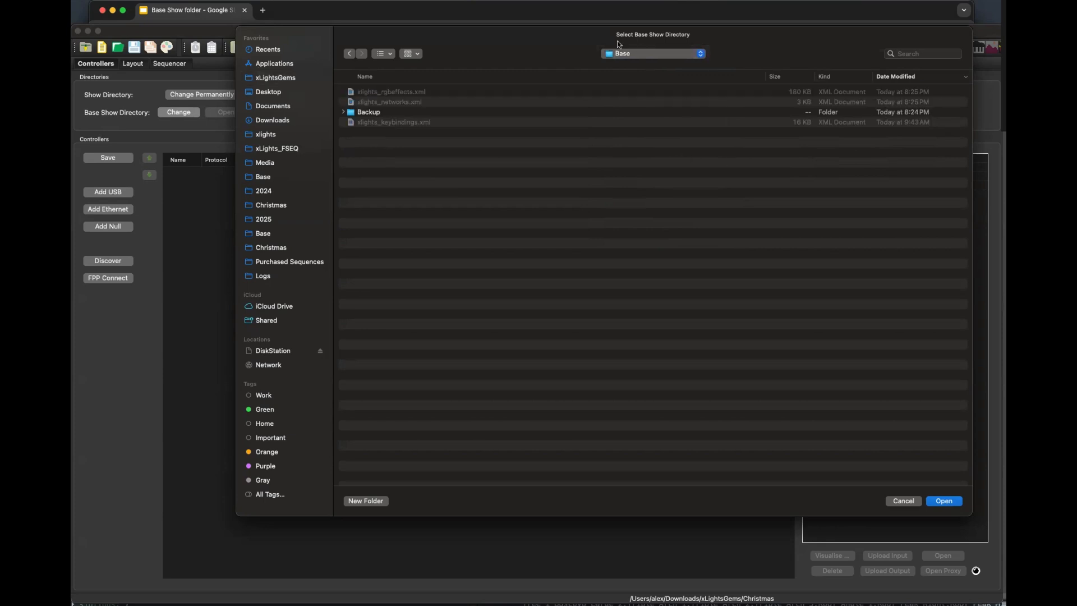
click(944, 502)
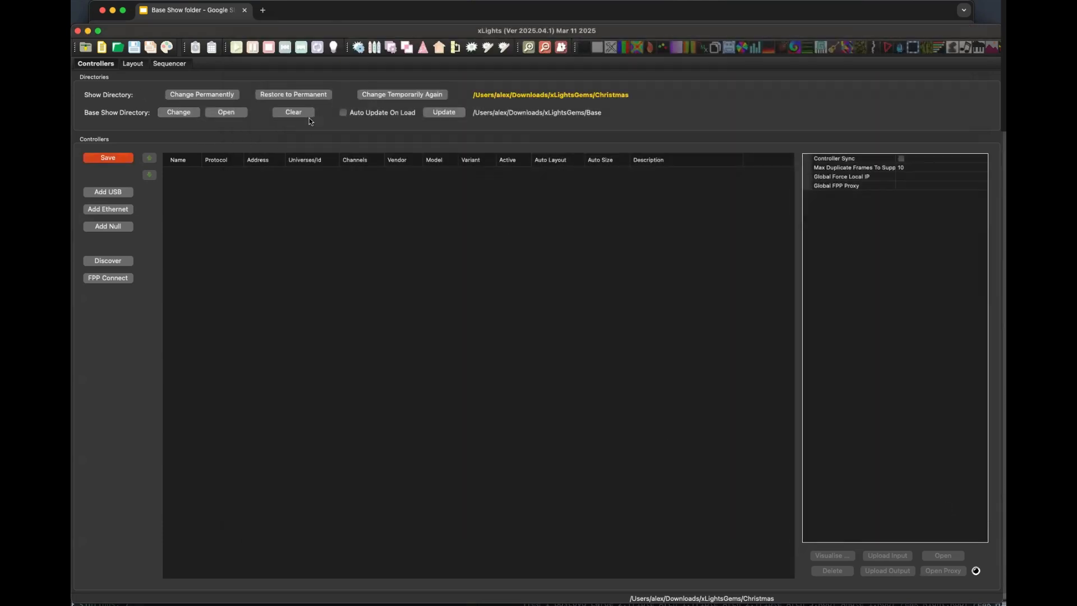
- Enable Auto Update On Load and update Christmas from the base show directory, accepting the base version of the Gridlines object
click(130, 64)
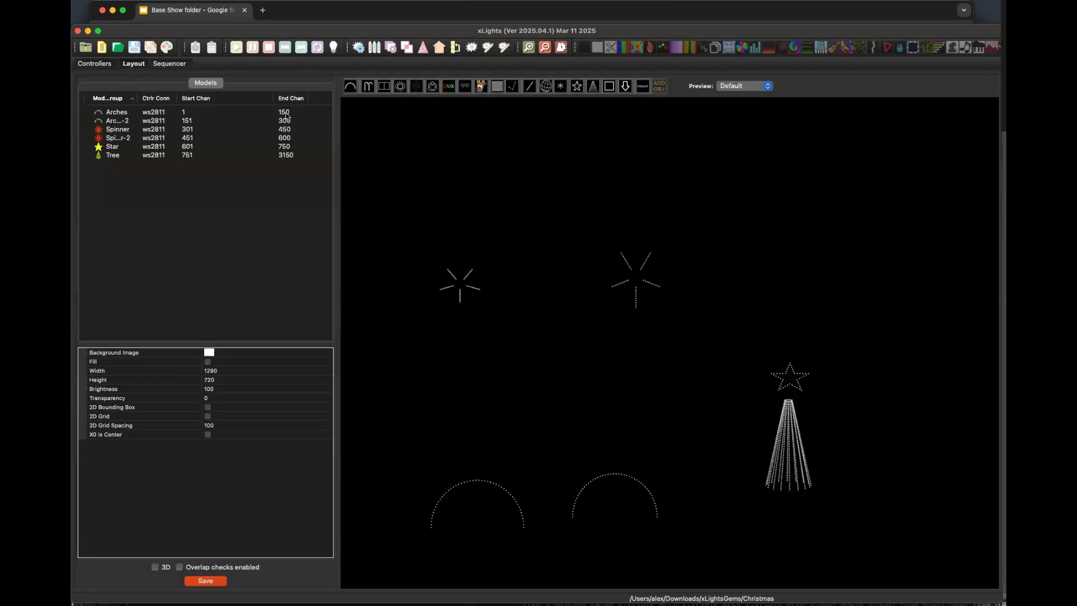
click(96, 64)
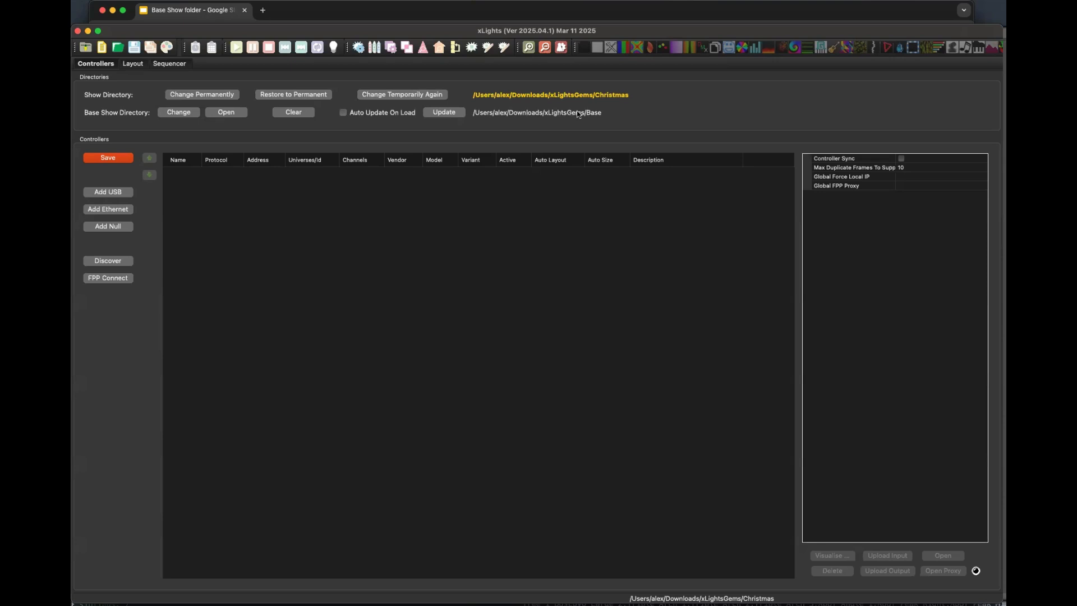
click(343, 113)
click(433, 114)
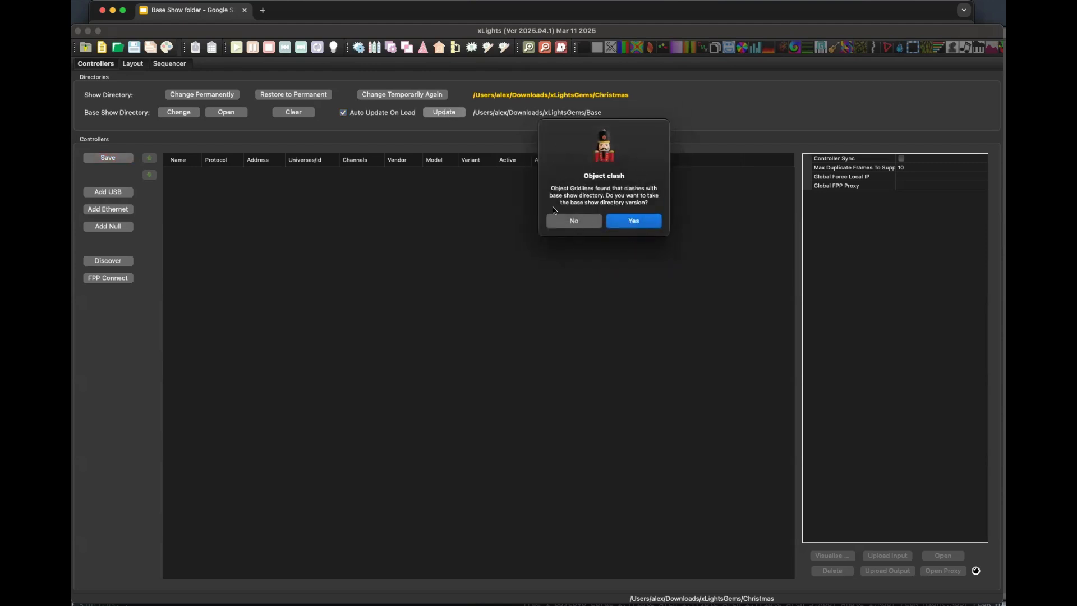
click(608, 221)
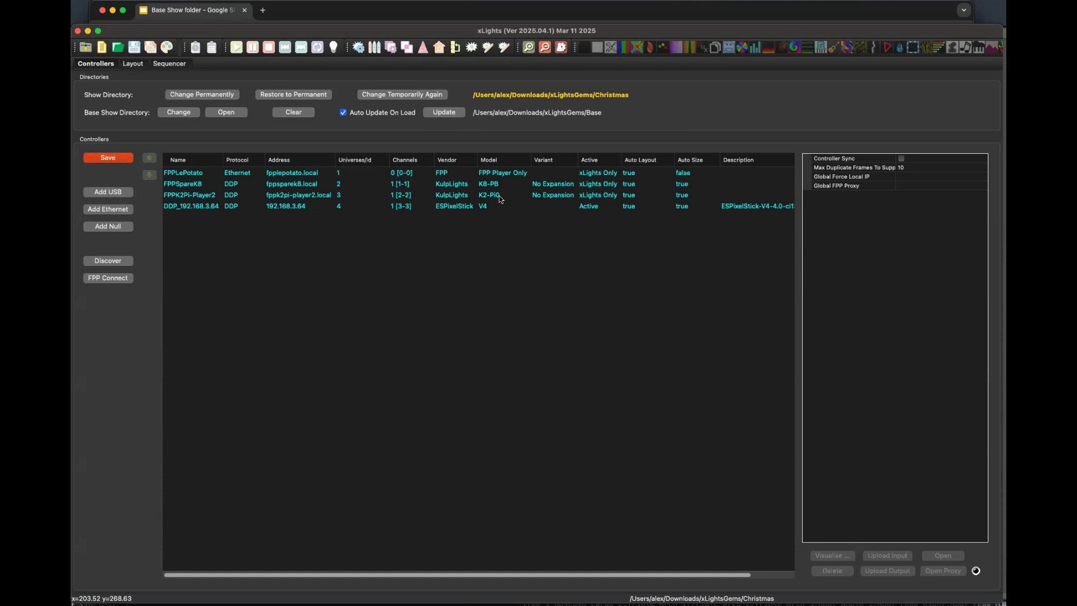
- Examine the properties of each controller inherited from Base and the available actions for FPPK2Pi-Player2
click(577, 194)
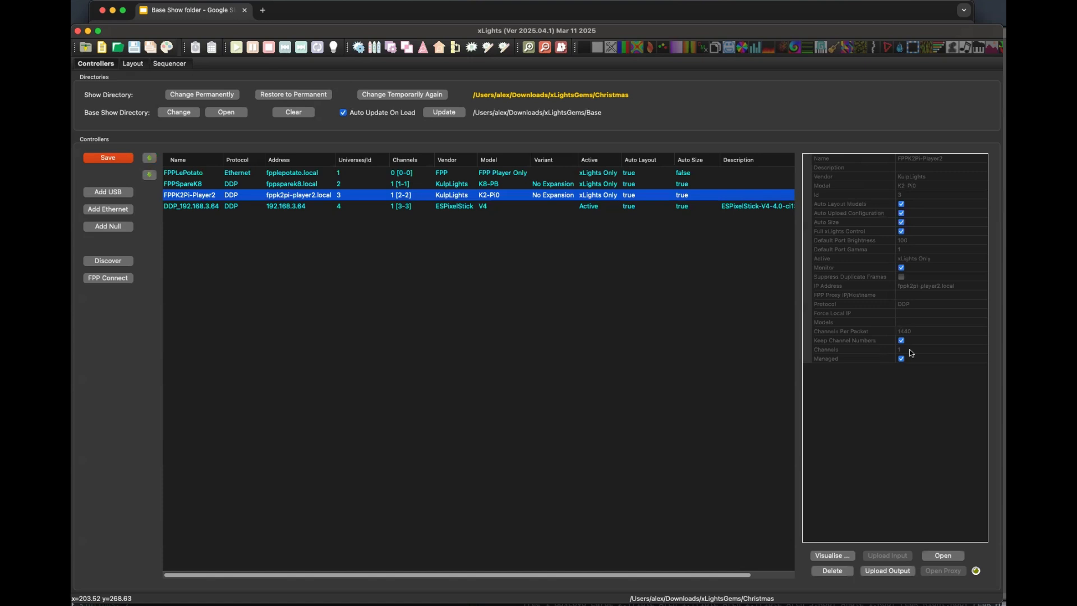
right_click(454, 198)
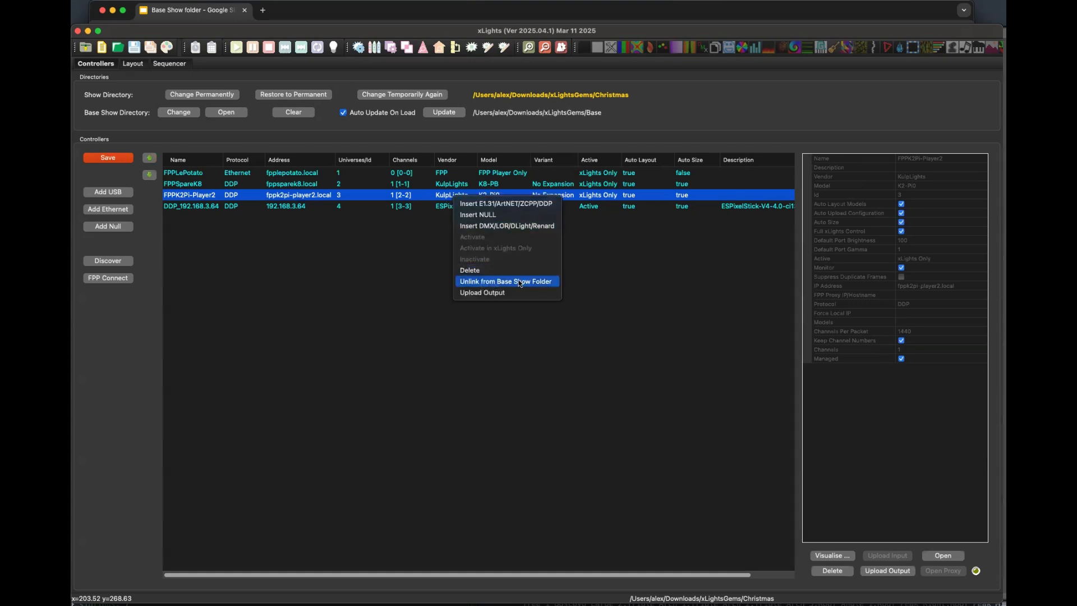
click(381, 234)
click(467, 184)
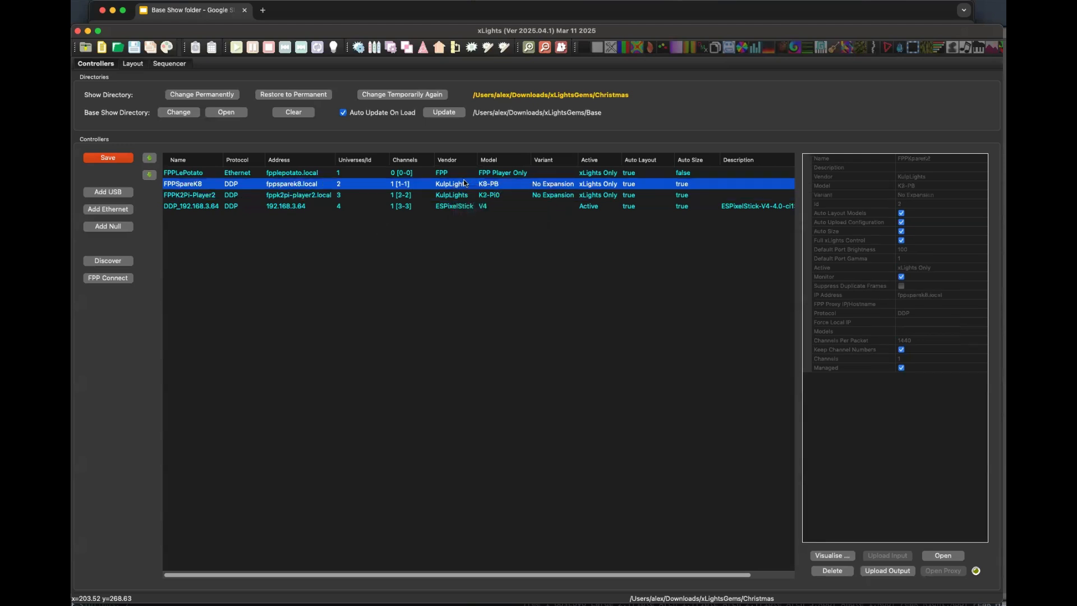
click(464, 196)
click(461, 205)
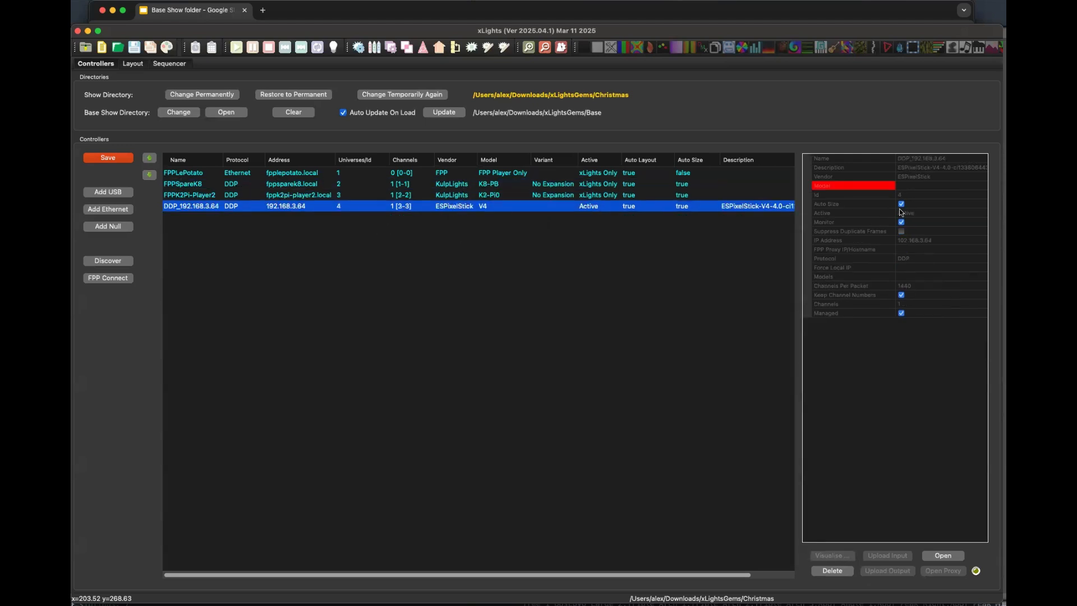
click(583, 197)
click(572, 185)
click(578, 174)
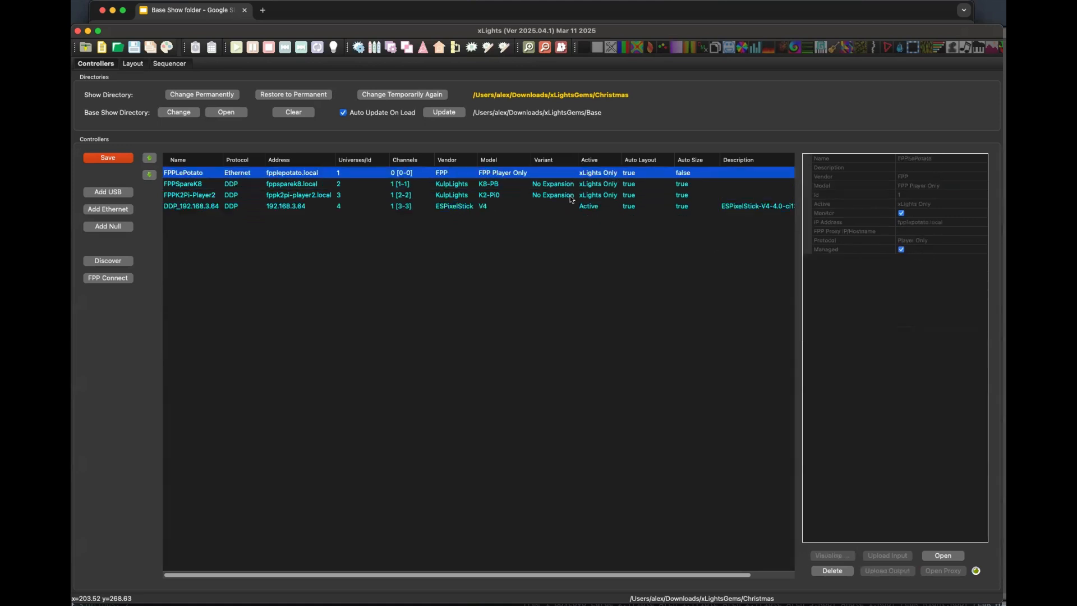
click(582, 241)
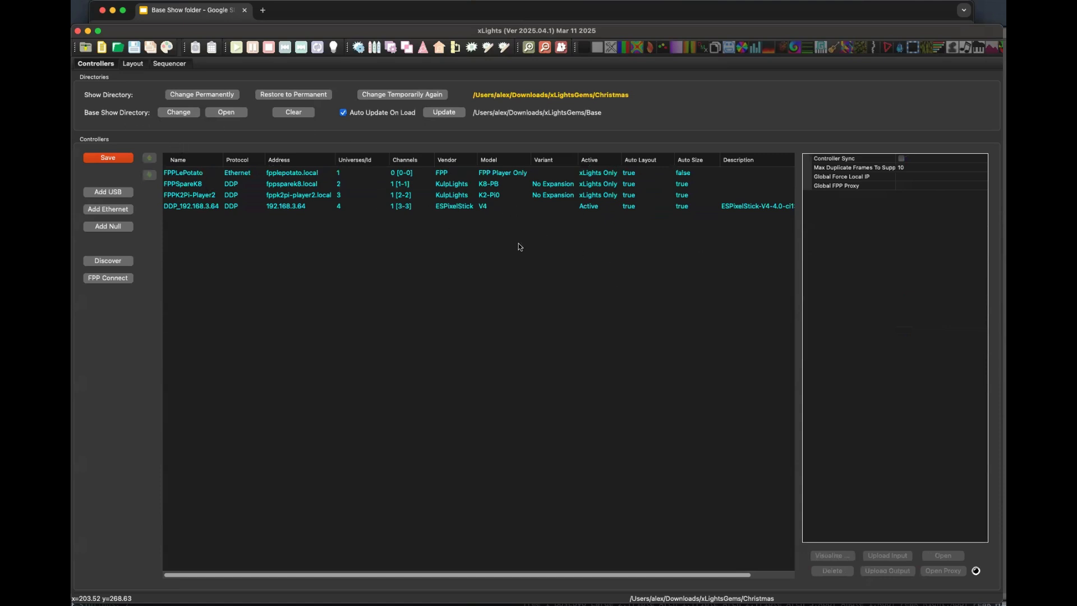
- Review the updated Christmas layout and inspect the SHOWSTOPPER SPINNER model's properties and base show folder options
click(134, 63)
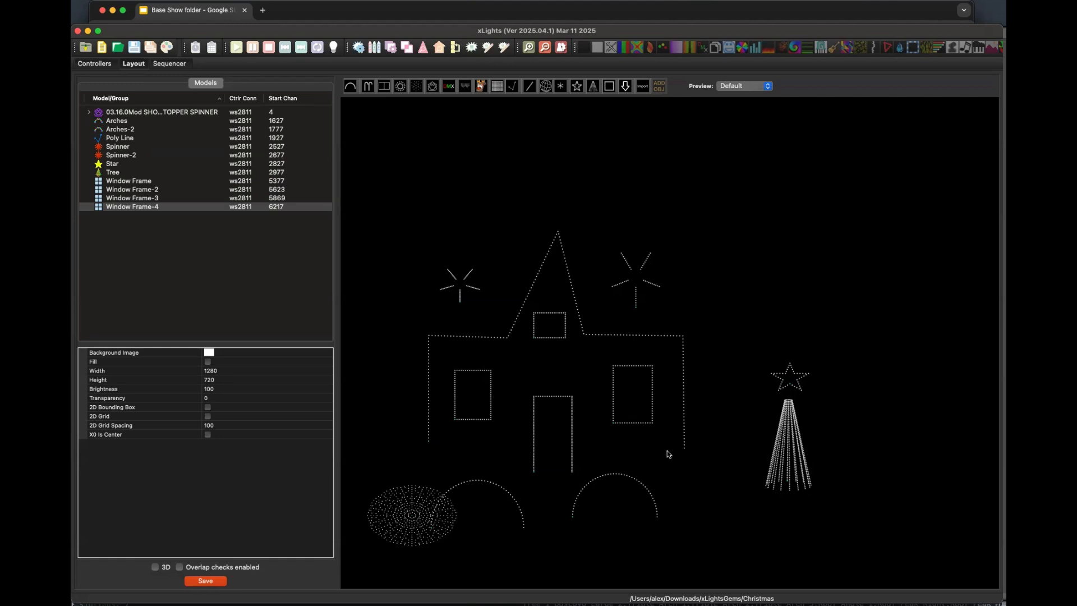
click(405, 515)
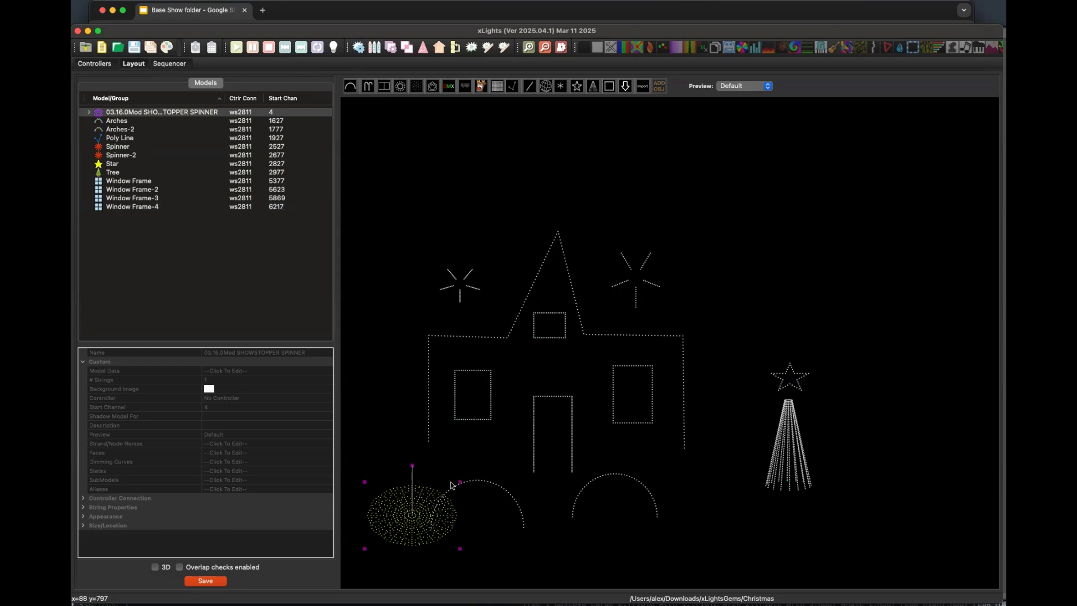
right_click(412, 511)
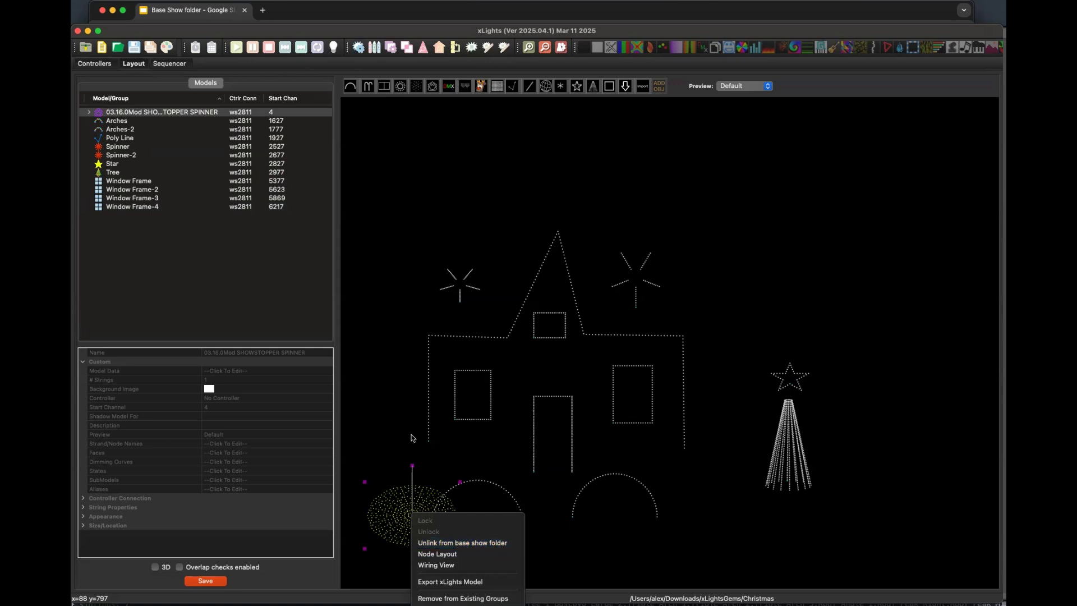
click(387, 423)
click(387, 424)
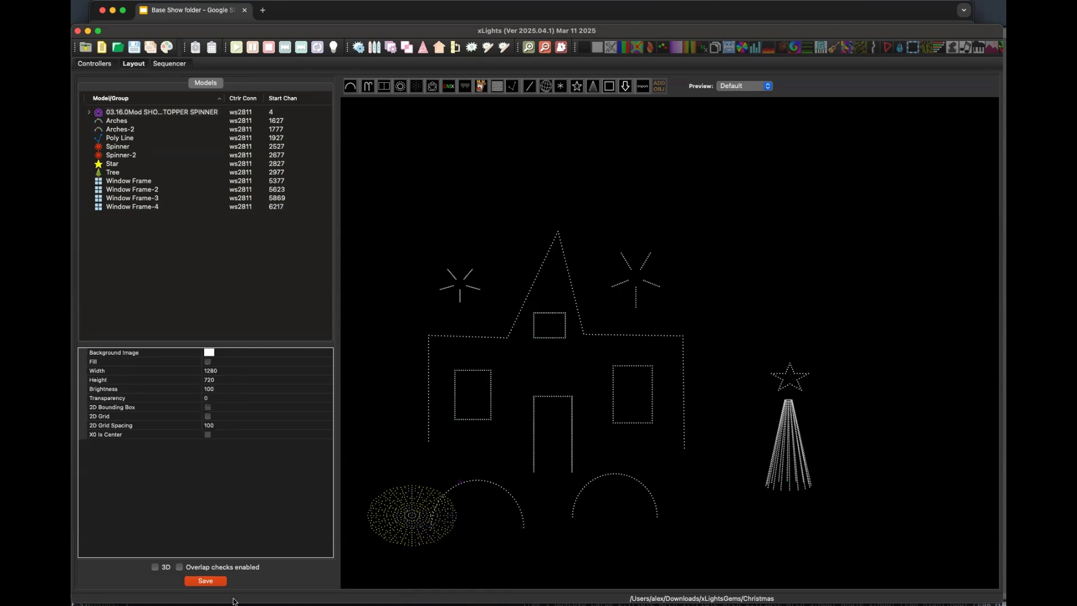
- Save the Christmas show and open its linked base show directory
click(208, 581)
click(96, 63)
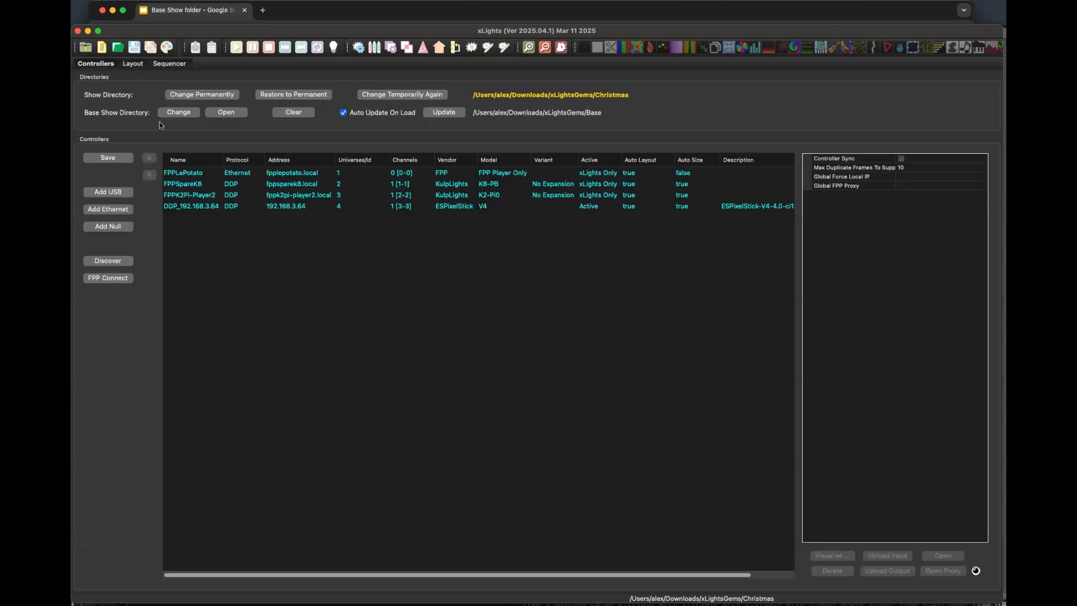
click(233, 113)
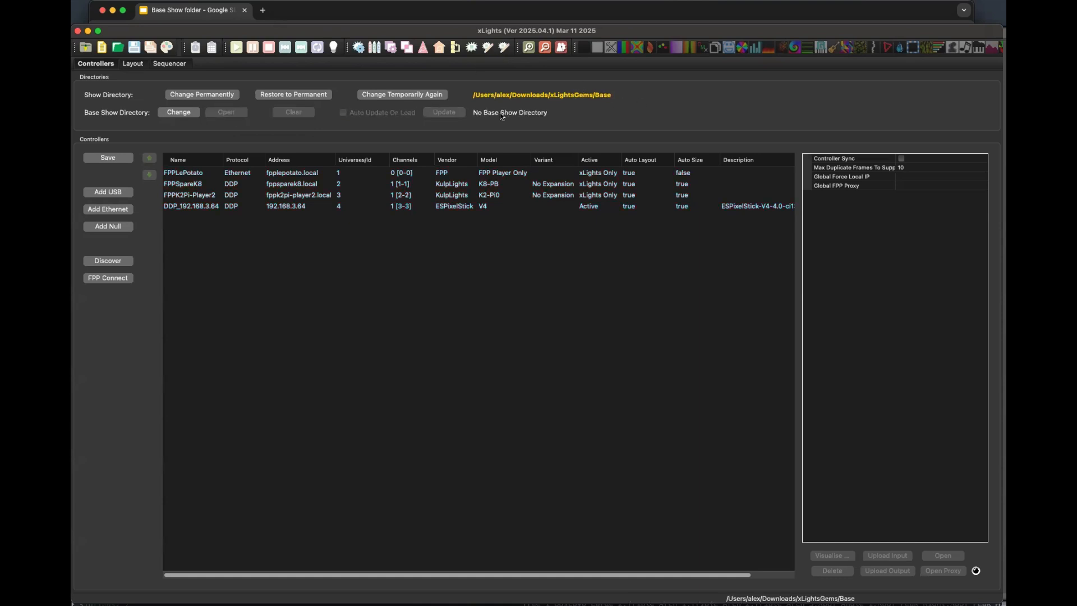
- Set the Default Port Brightness of the FPPSpareK8 controller to 30 in the Base show
click(206, 184)
click(921, 248)
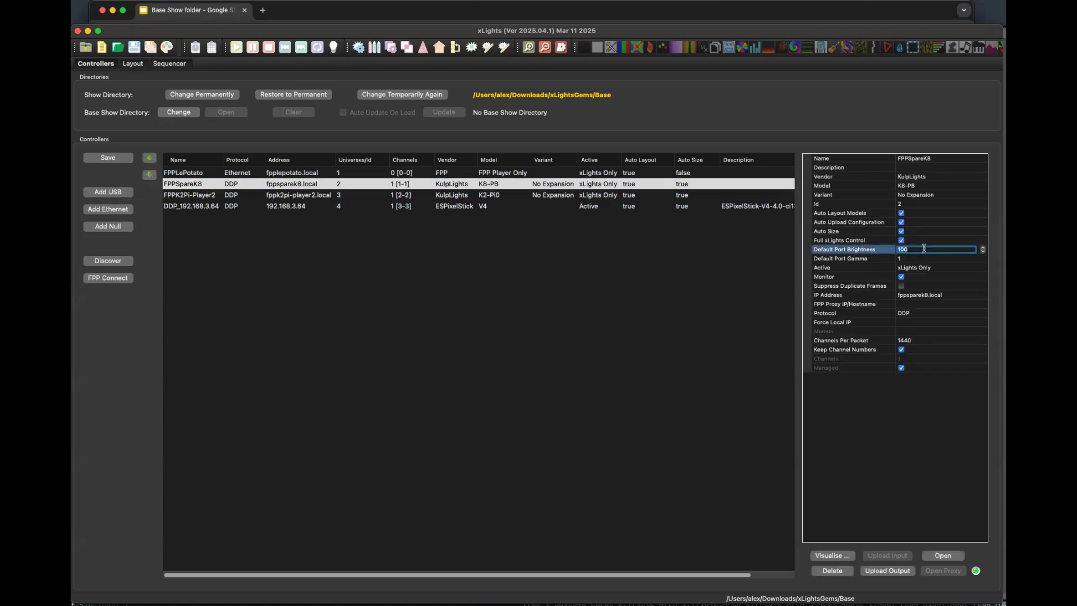
key(BackSpace)
key(BackSpace)
key(BackSpace)
text(30)
key(Return)
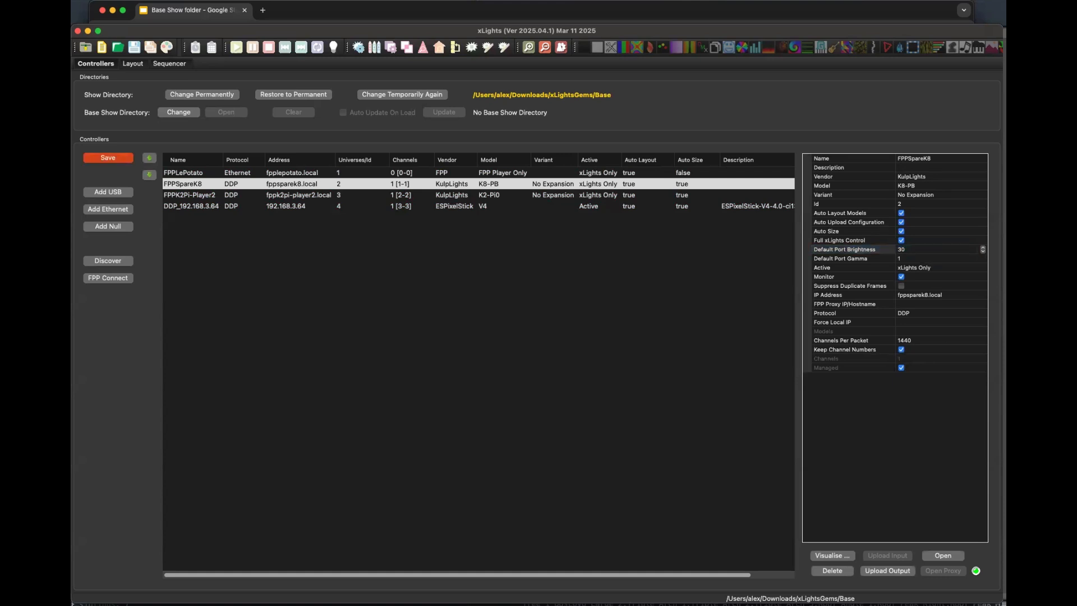
- Duplicate the SHOWSTOPPER SPINNER model in the Base layout and place the copy on the lawn to the right of the house
click(133, 64)
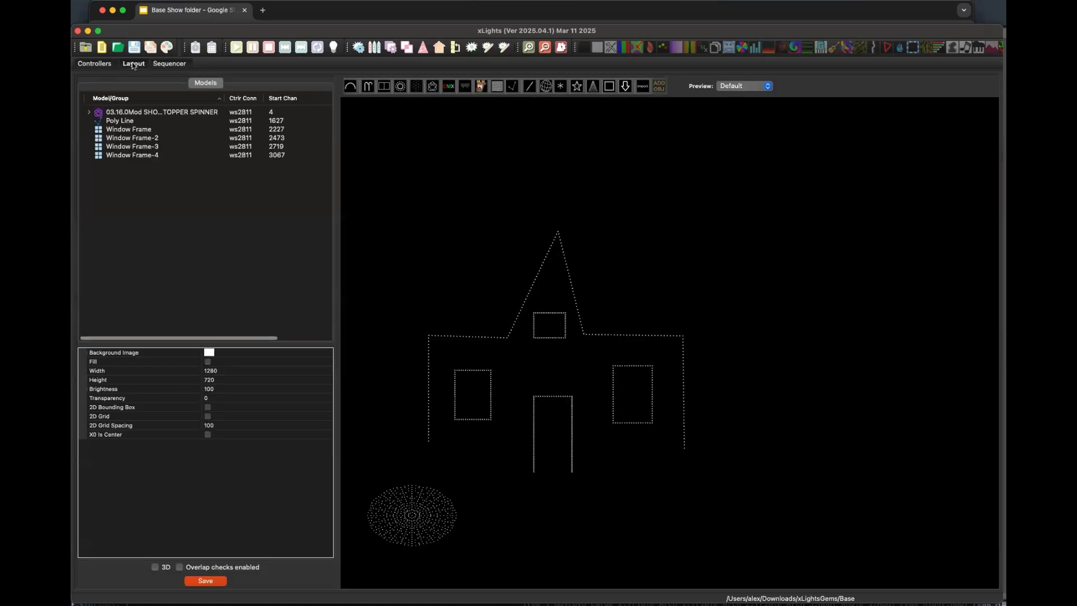
click(413, 516)
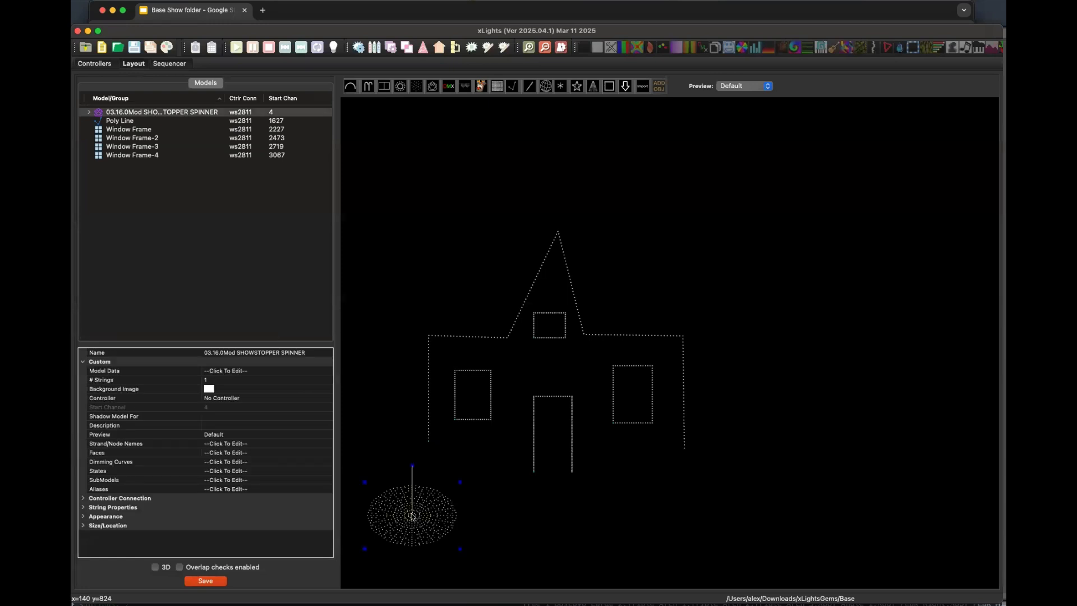
key(ctrl+c)
key(ctrl+v)
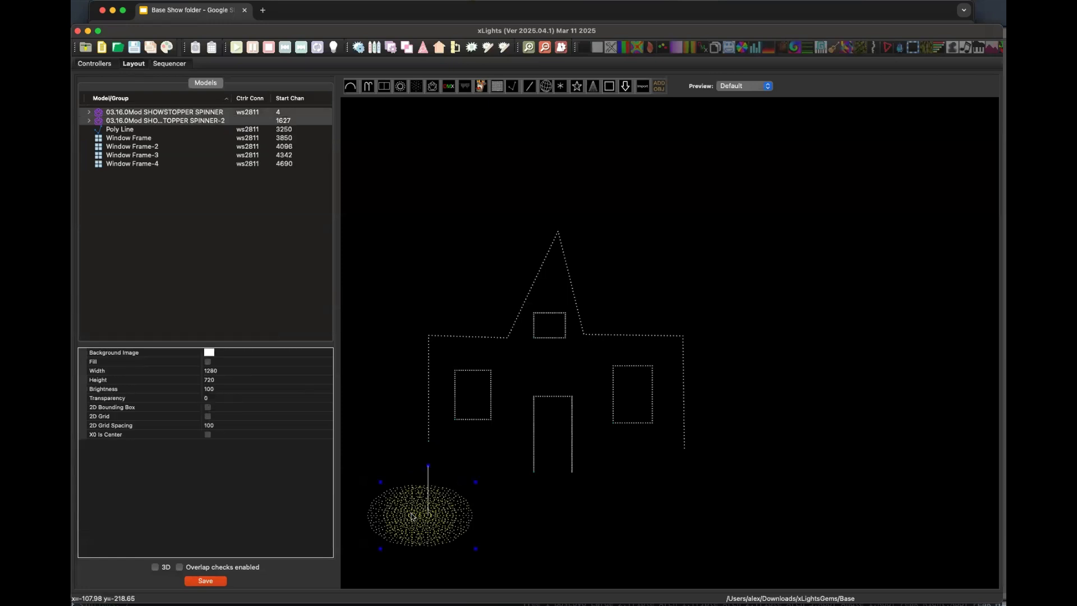
drag(464, 512, 785, 511)
click(860, 476)
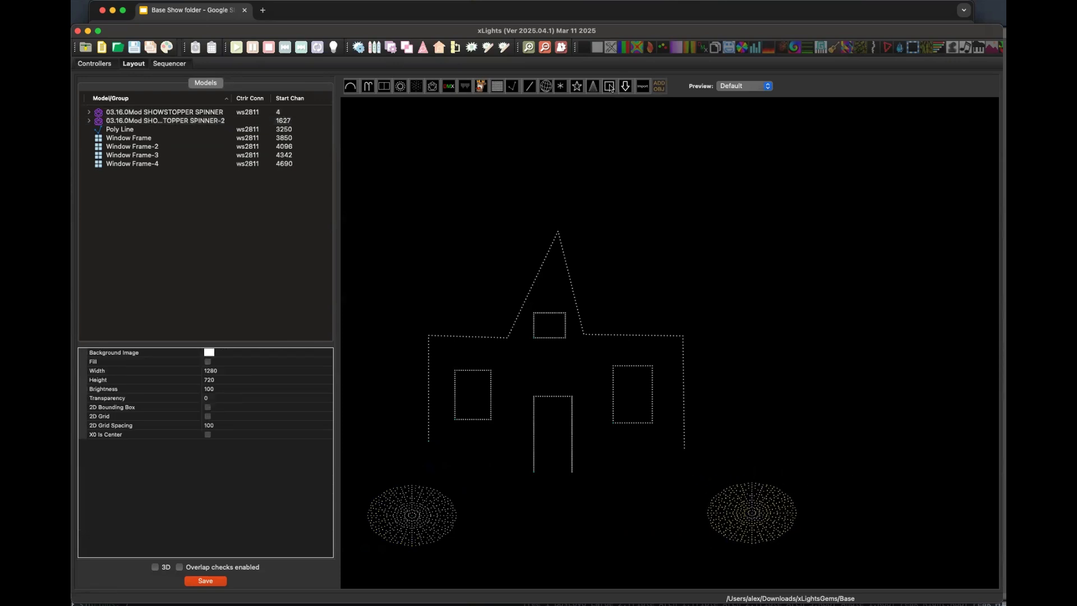
- Add the Showstopper Mini Tree from EFL Designs' Showstopper Props to the right of the house, importing its aliases
drag(723, 194, 789, 302)
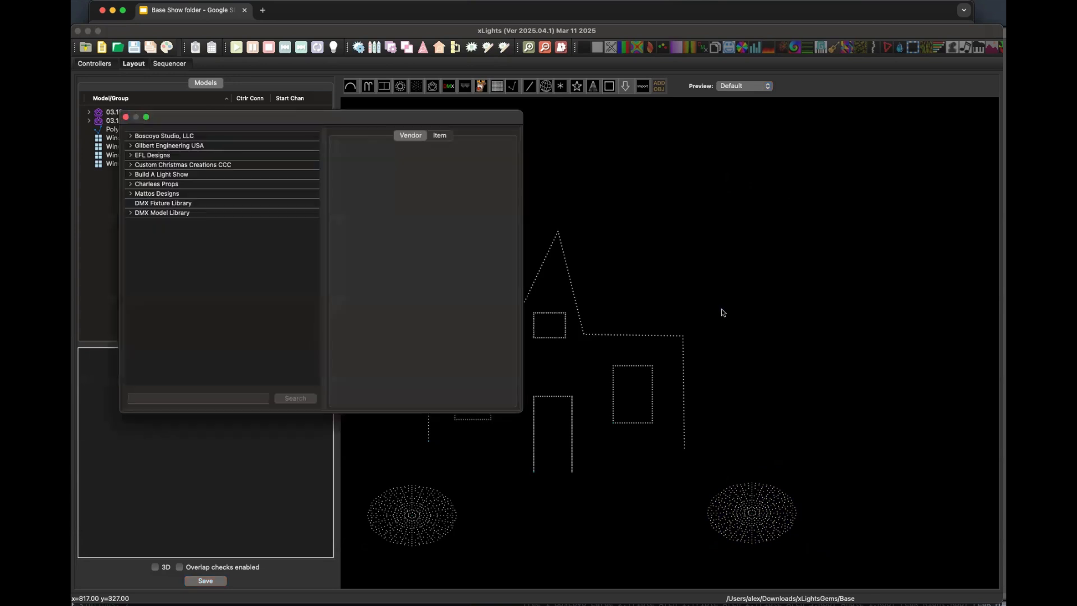
click(130, 155)
scroll(269, 265, down, 5)
scroll(270, 265, down, 10)
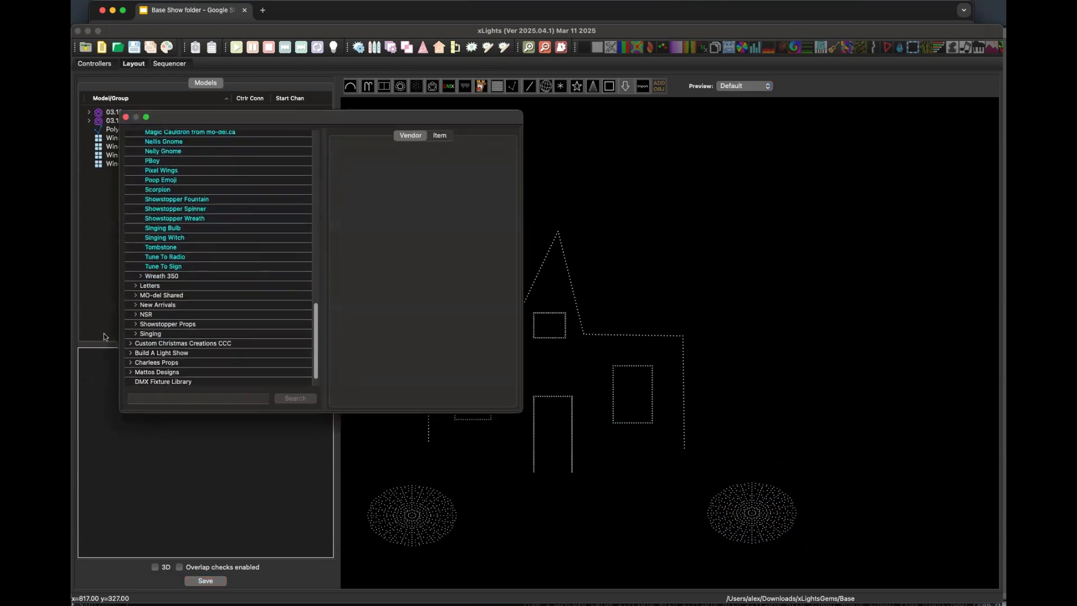
click(135, 323)
scroll(215, 318, down, 3)
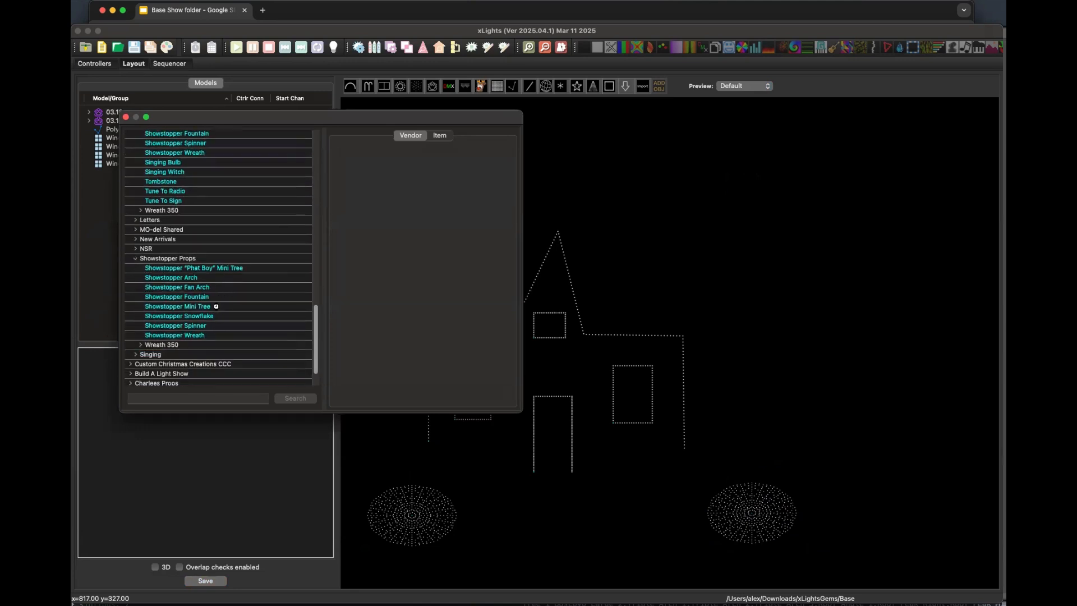
click(216, 306)
click(421, 396)
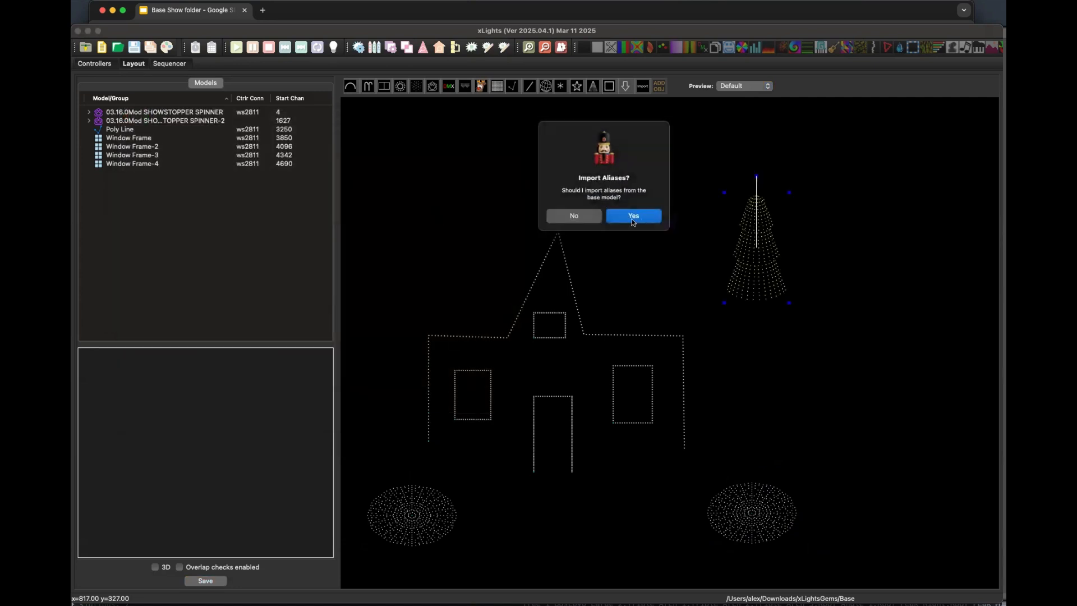
click(633, 216)
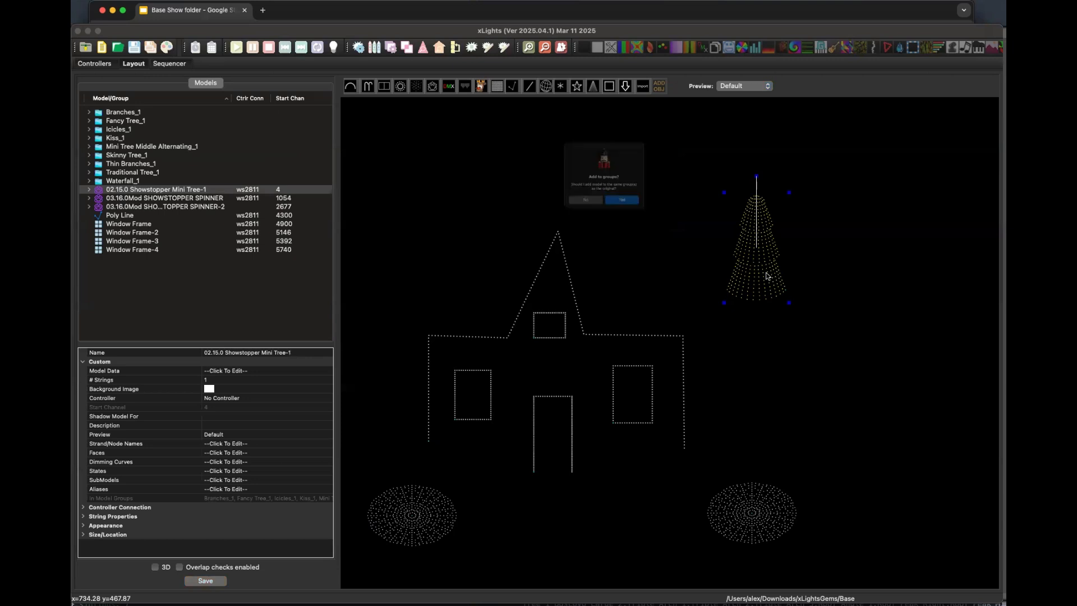
- Add the copied mini tree to the original's groups and stack the two trees vertically to the right of the house
click(634, 217)
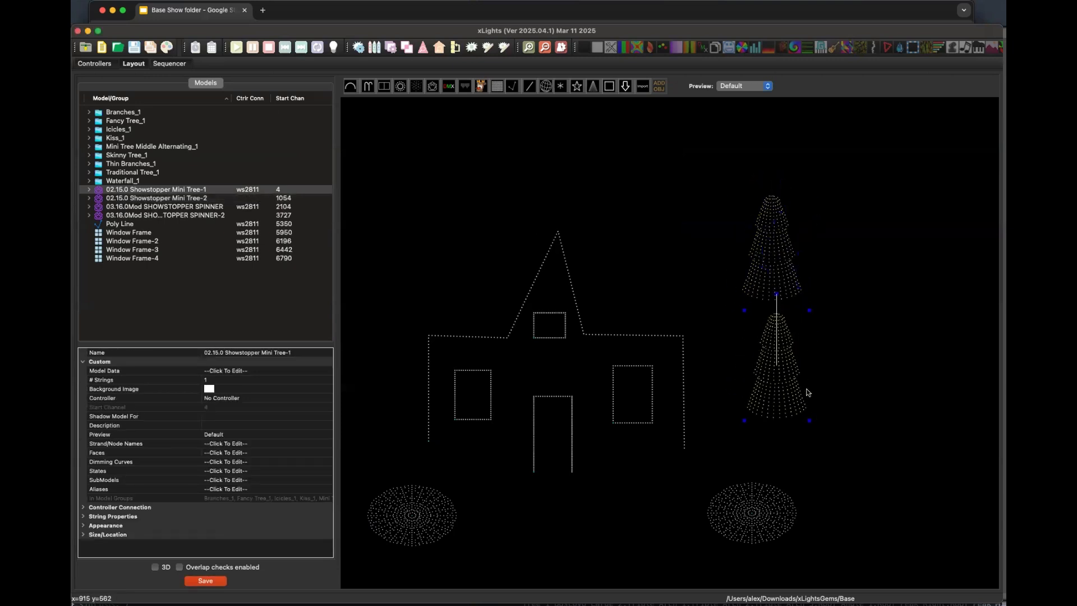
click(803, 391)
click(853, 388)
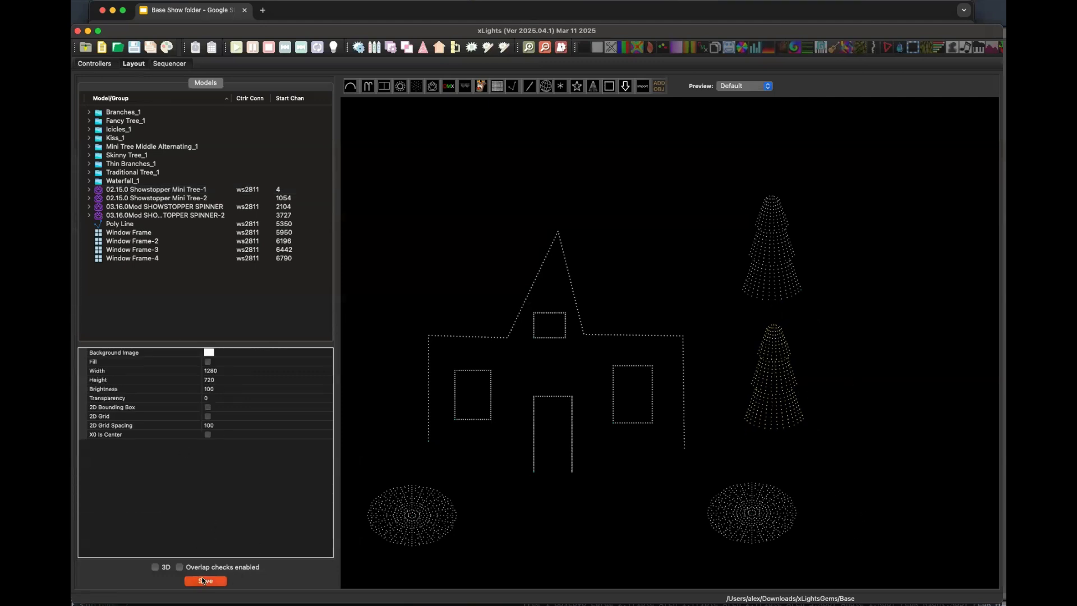
- Save the Base layout and restore the permanent Christmas show directory
click(204, 581)
click(96, 63)
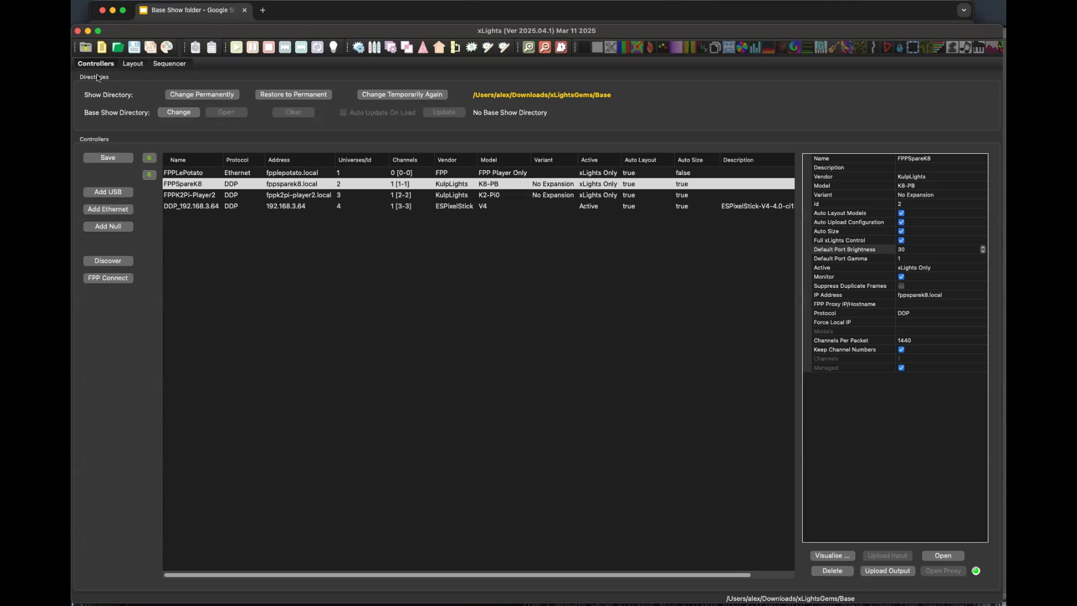
click(297, 96)
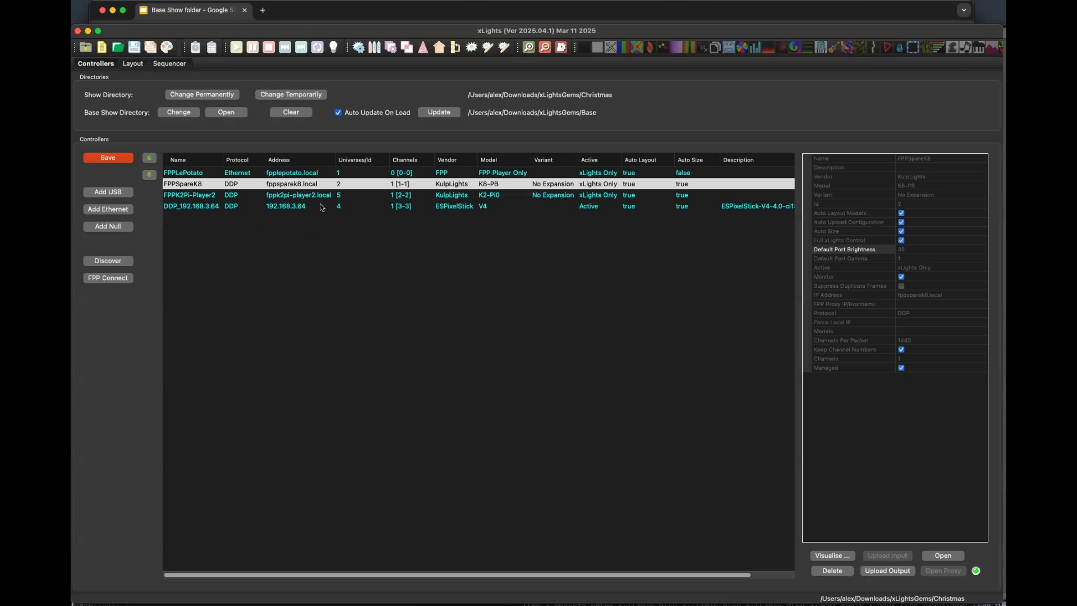
- Check FPPSpareK8's inherited Default Port Brightness in the Christmas show and view the xLightsGems show folders in Finder
mouse_move(192, 185)
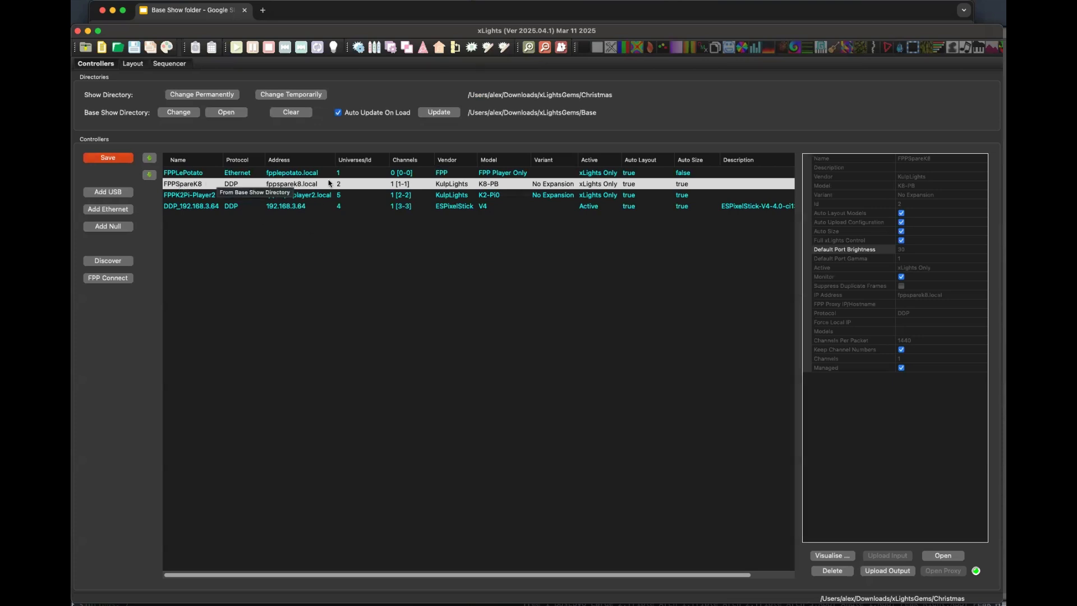
mouse_move(904, 254)
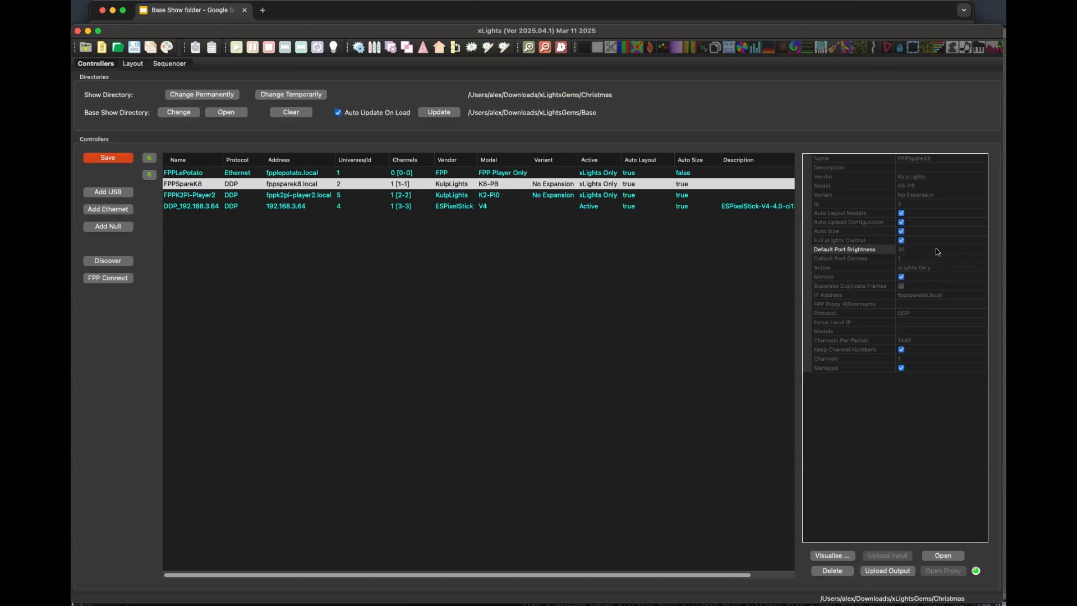
mouse_move(938, 252)
key(super+Tab)
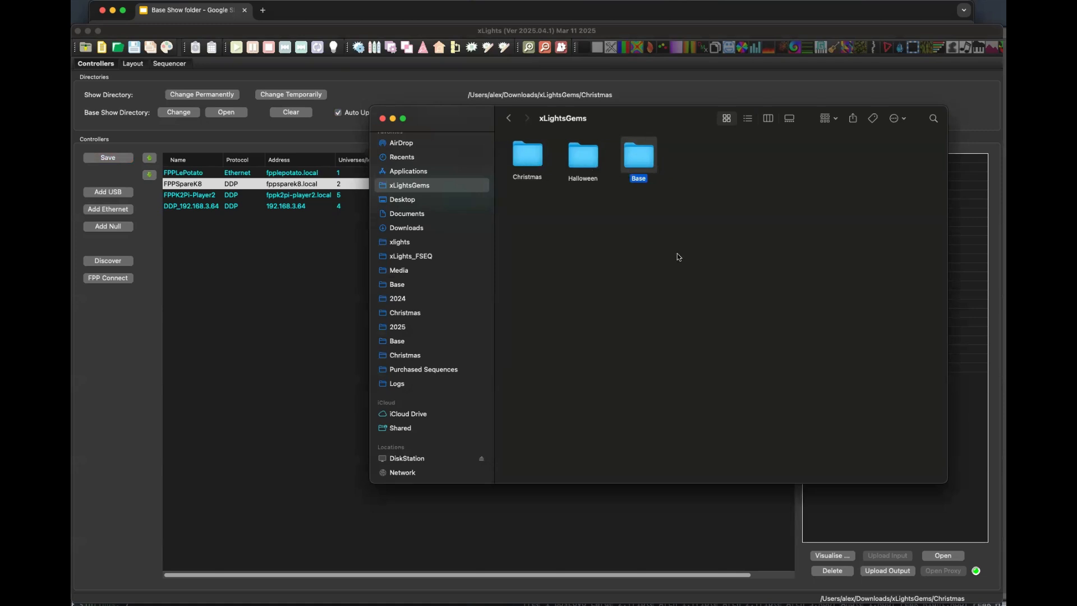
key(Return)
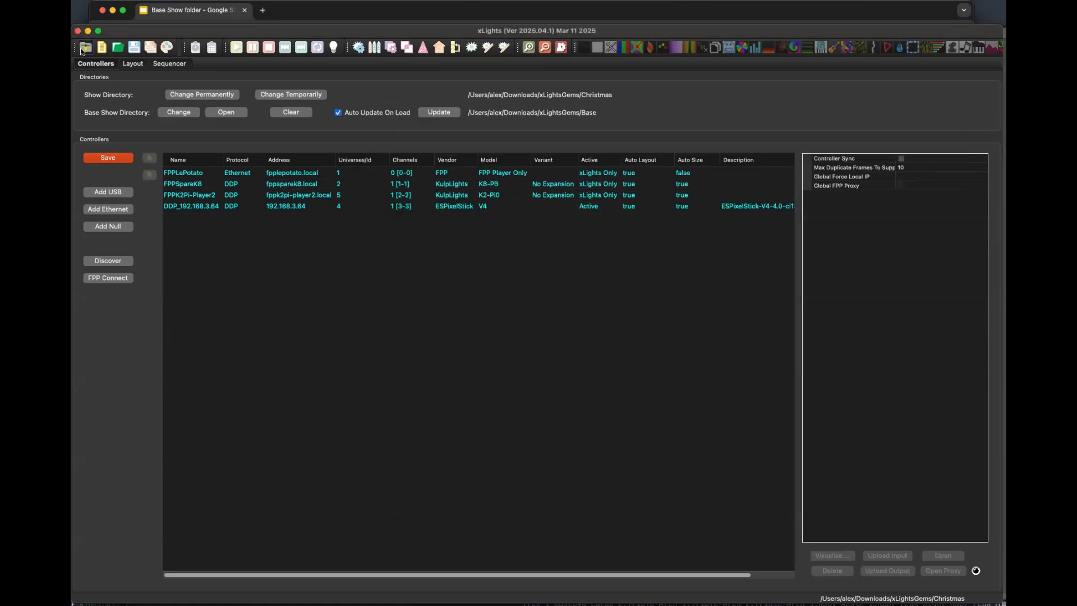
- Rearrange the Christmas layout, moving the tree and its star beside the right showstopper spinner and Arches-2 to the tree's far side
click(131, 63)
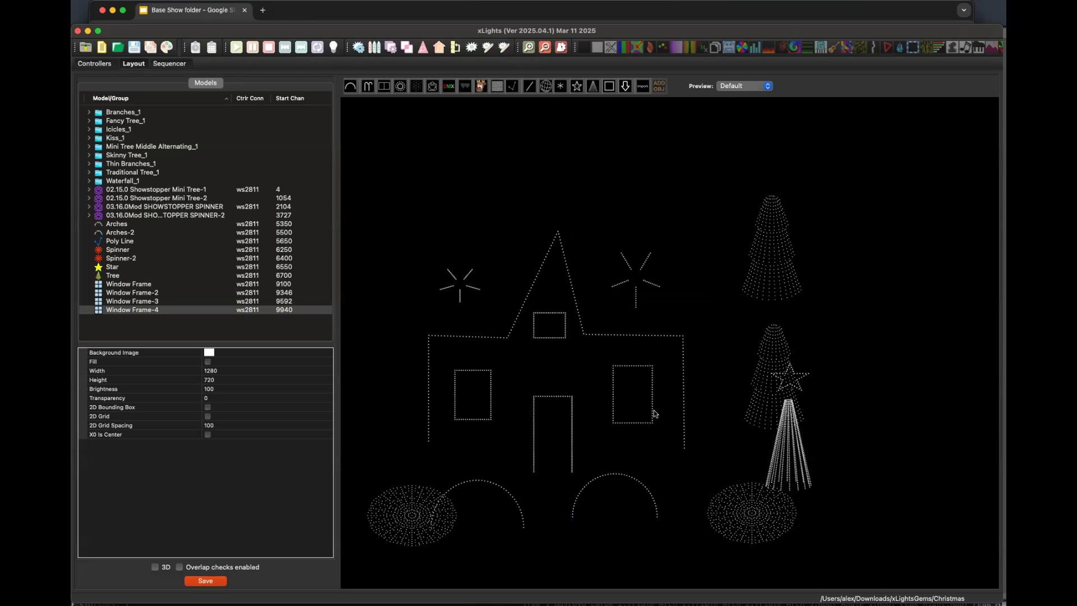
drag(790, 460, 847, 509)
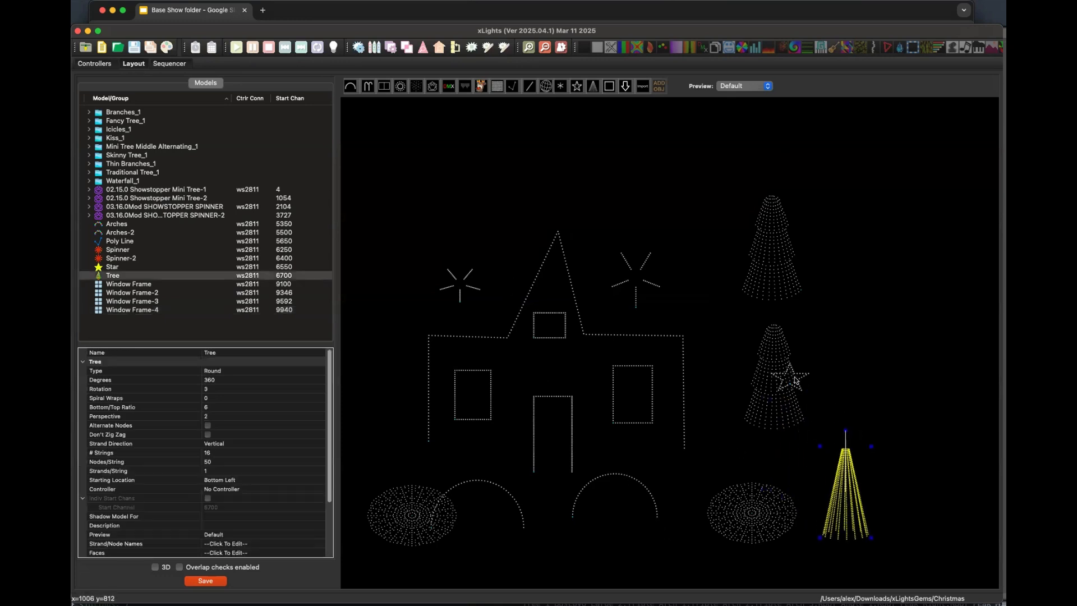
drag(792, 375, 857, 432)
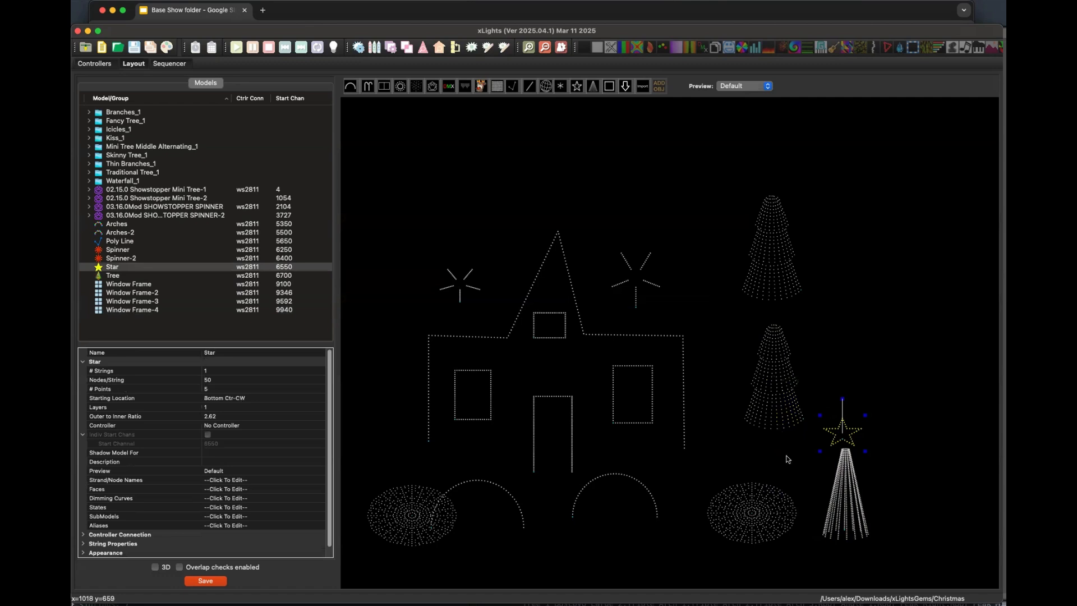
click(760, 513)
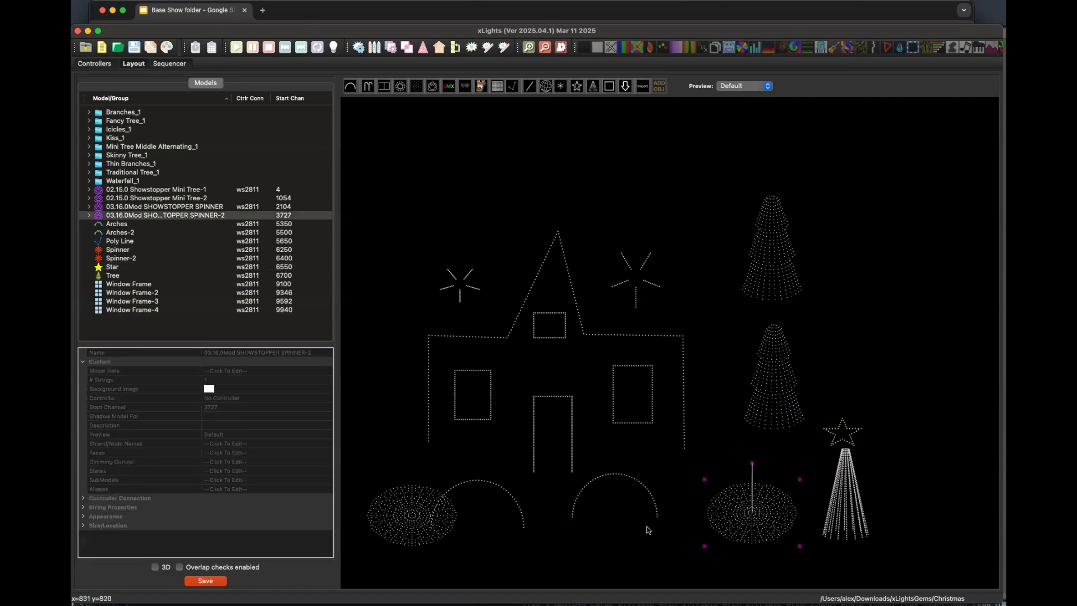
drag(615, 502, 934, 514)
click(843, 439)
drag(843, 438, 845, 439)
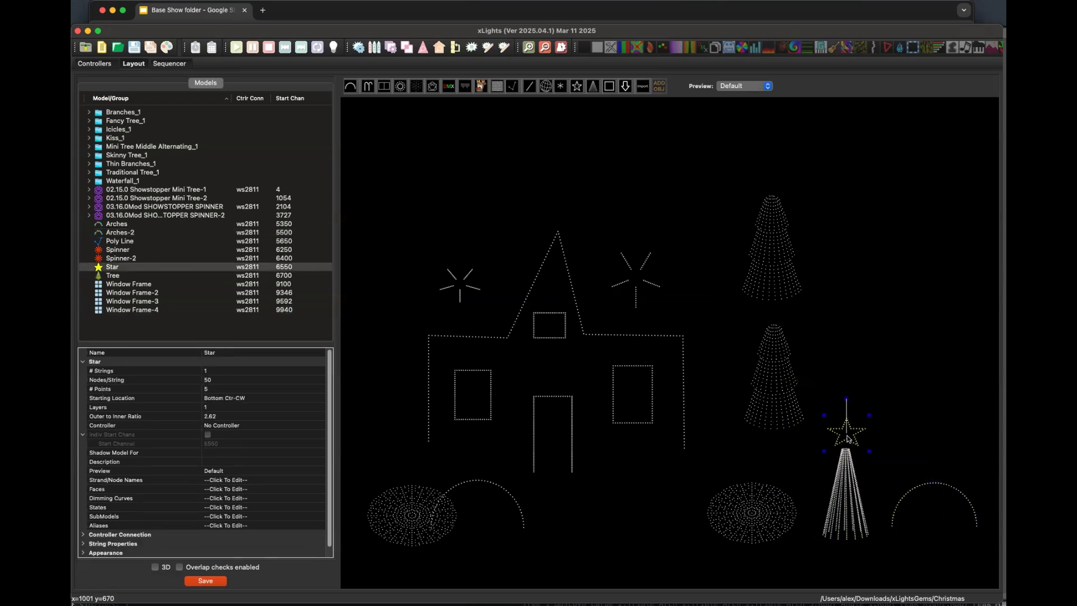
- Shrink the remaining arch to fit above the front door and place the two small spinners inside the house's side windows
drag(466, 505, 520, 507)
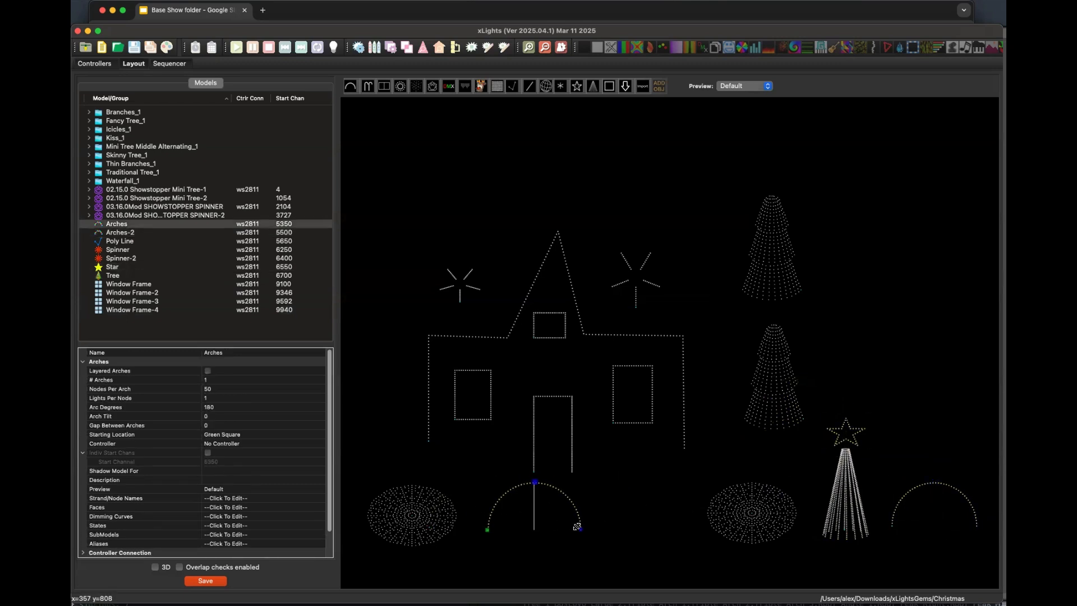
drag(578, 527, 565, 378)
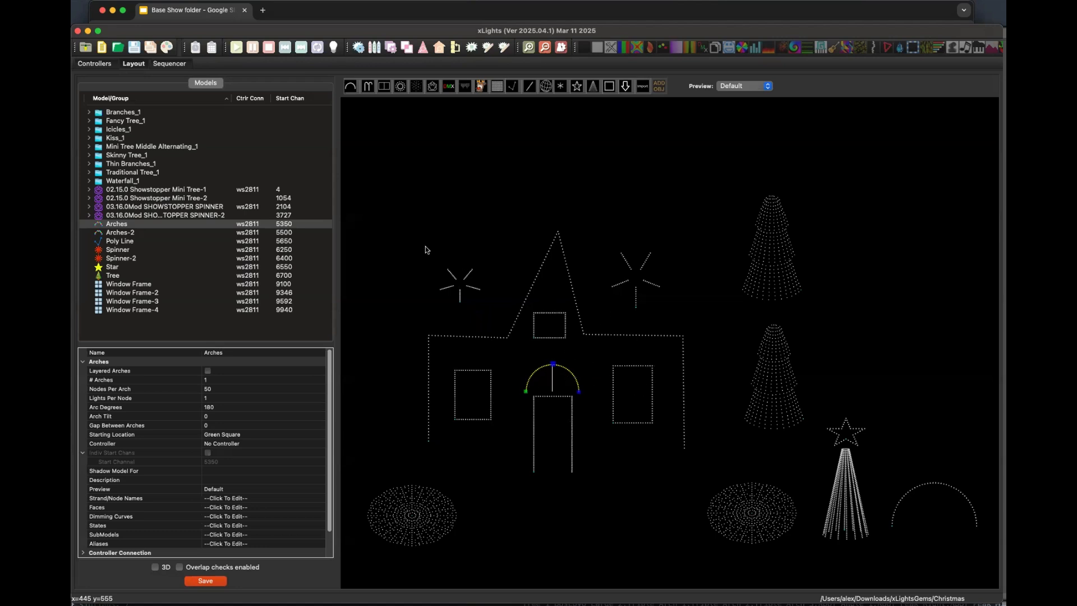
drag(457, 287, 475, 397)
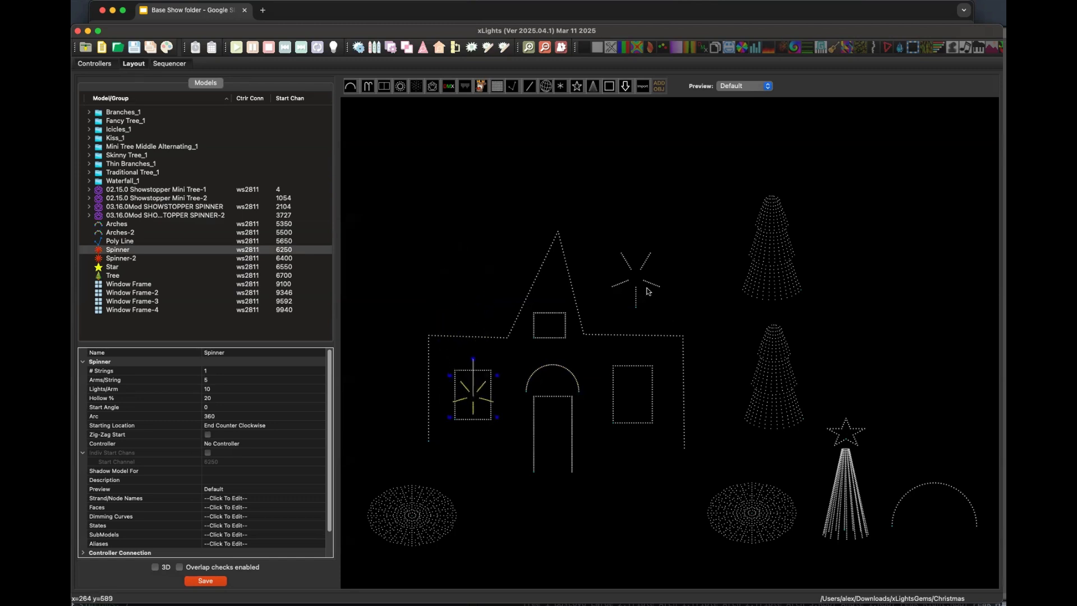
click(660, 360)
click(631, 178)
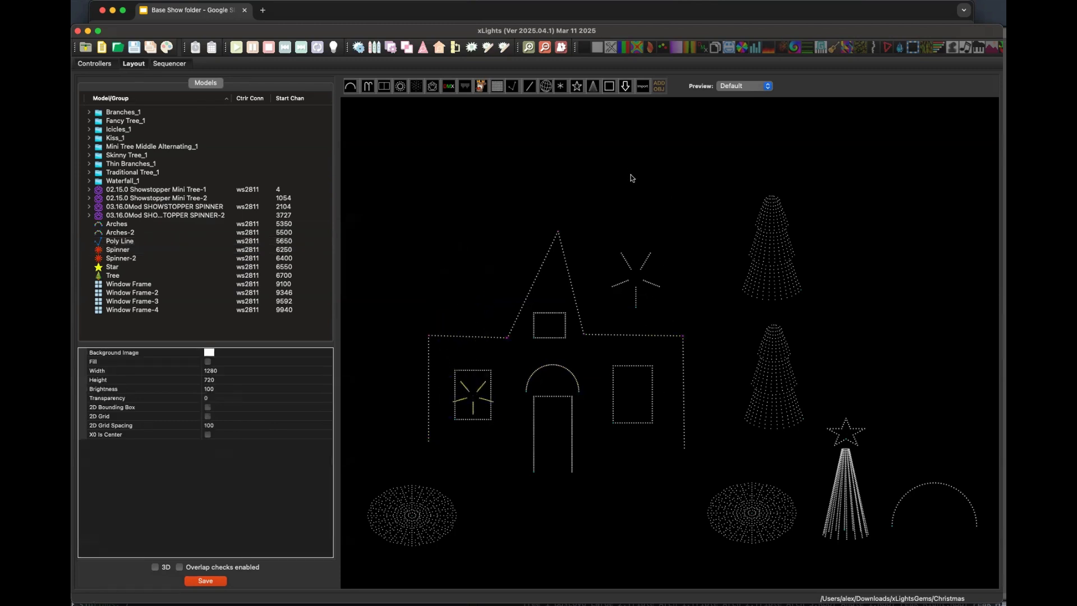
drag(645, 283, 634, 397)
click(631, 395)
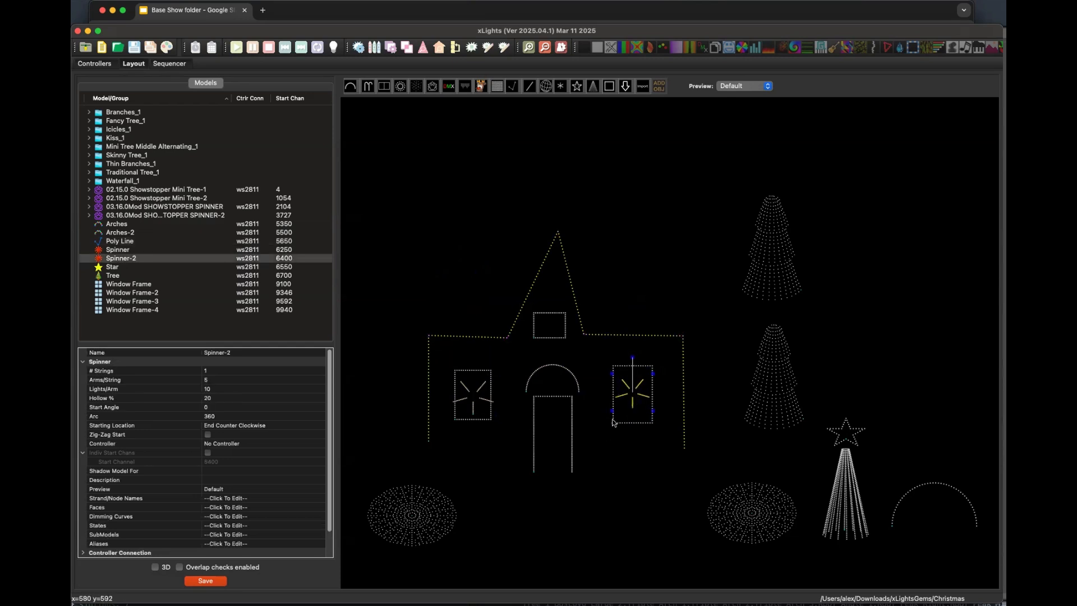
- Save the Christmas layout and open its linked base show directory
click(208, 582)
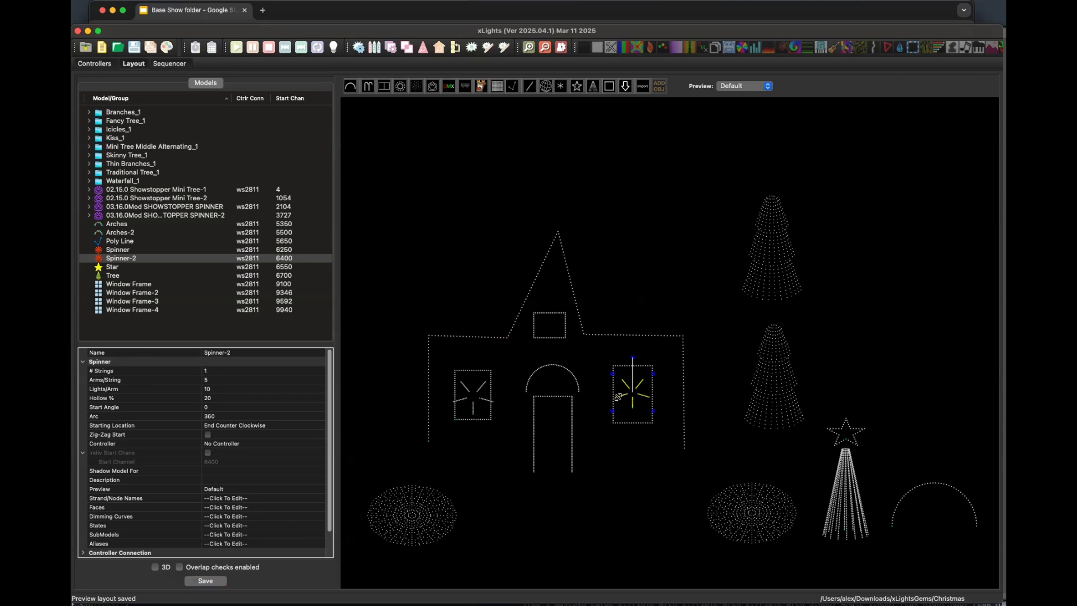
click(215, 583)
click(95, 64)
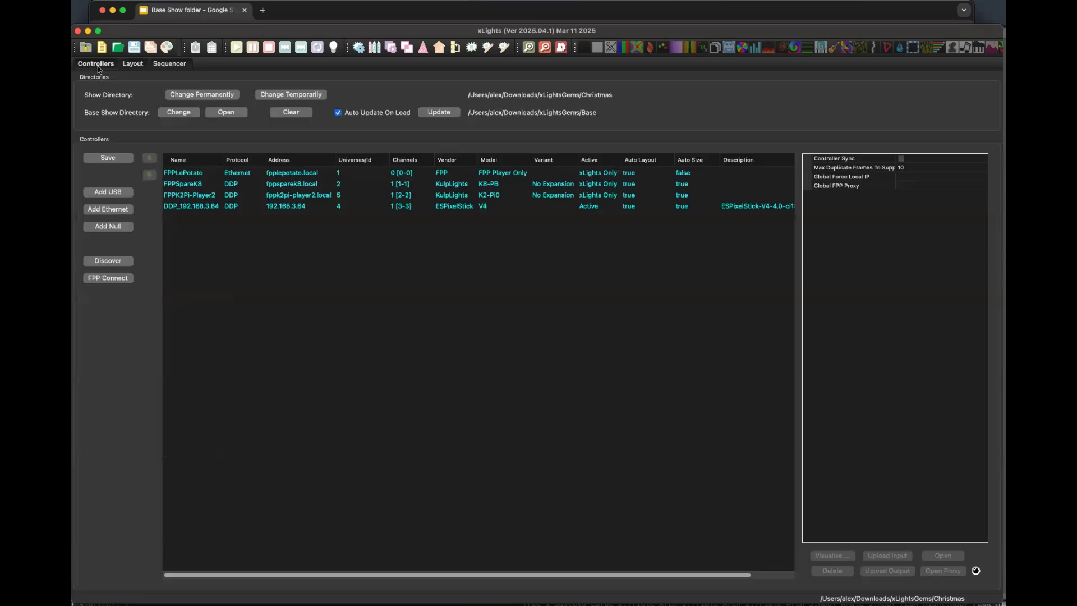
click(226, 112)
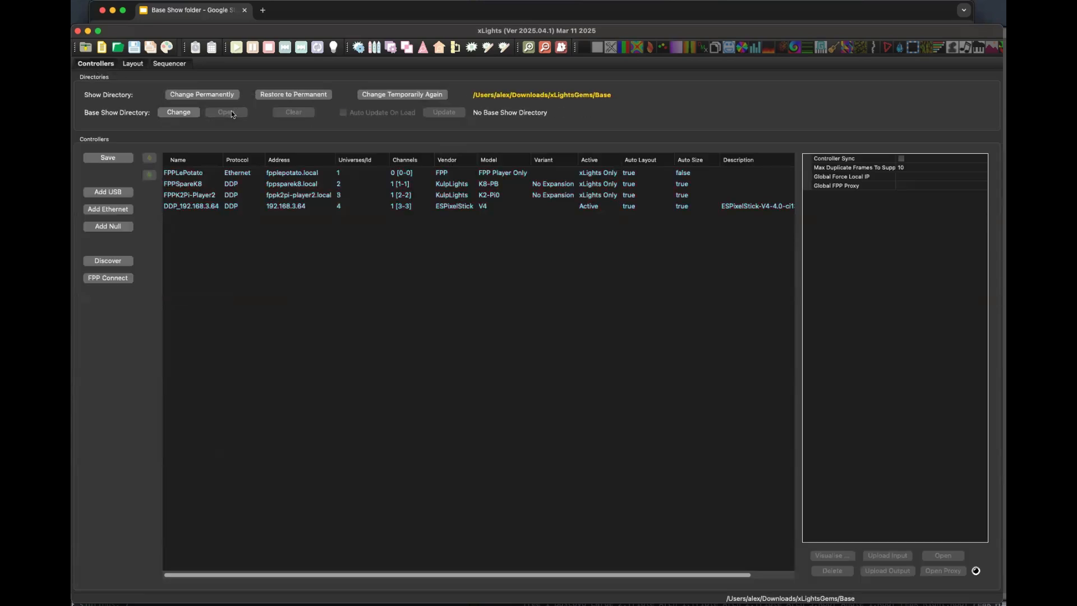
- Draw a small window frame in the gable above the upper window in the Base layout
click(135, 63)
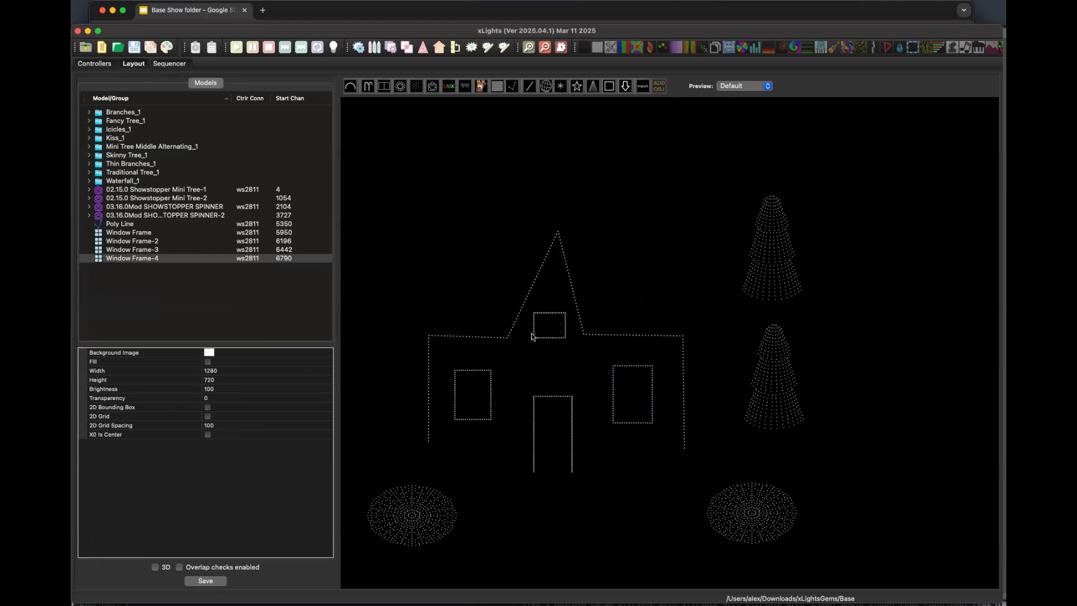
click(551, 331)
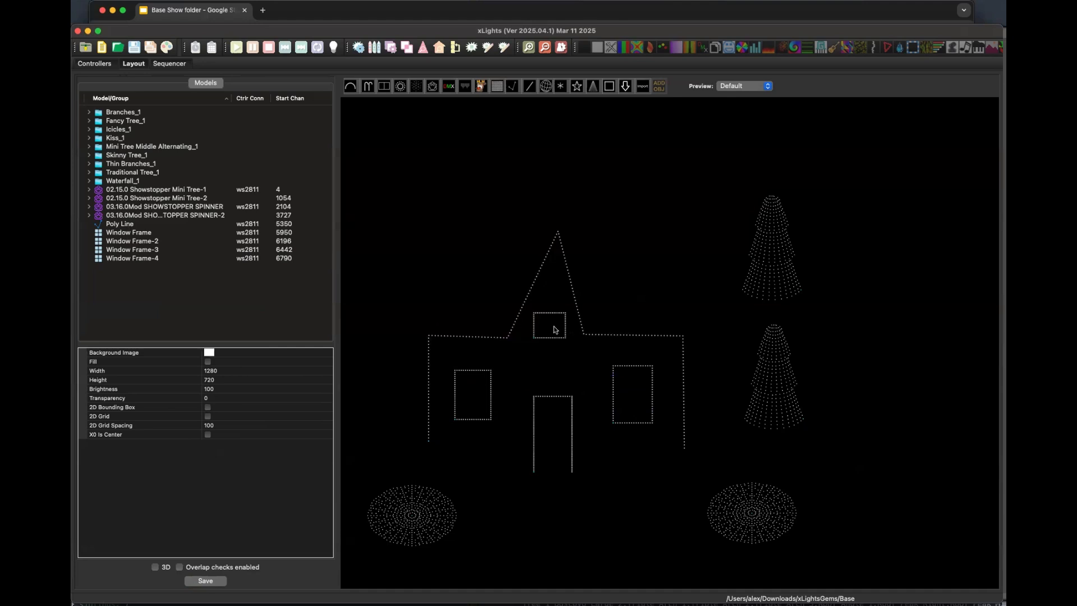
click(609, 86)
mouse_move(540, 292)
mouse_down()
mouse_move(563, 308)
mouse_move(554, 305)
mouse_up()
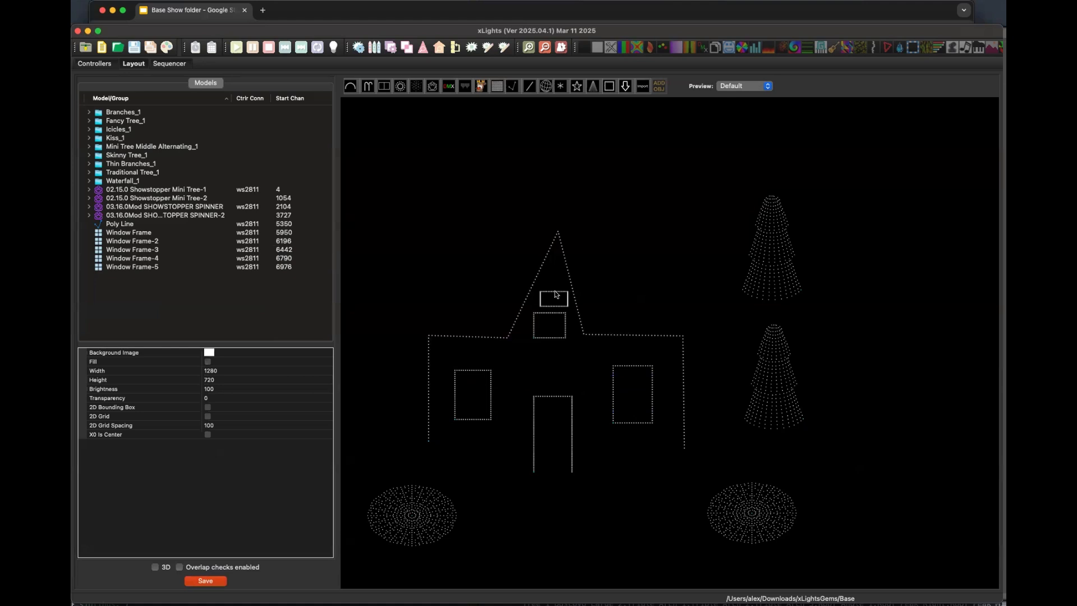
- Save the Base layout, restore the permanent Christmas show directory, and view its updated layout
click(571, 304)
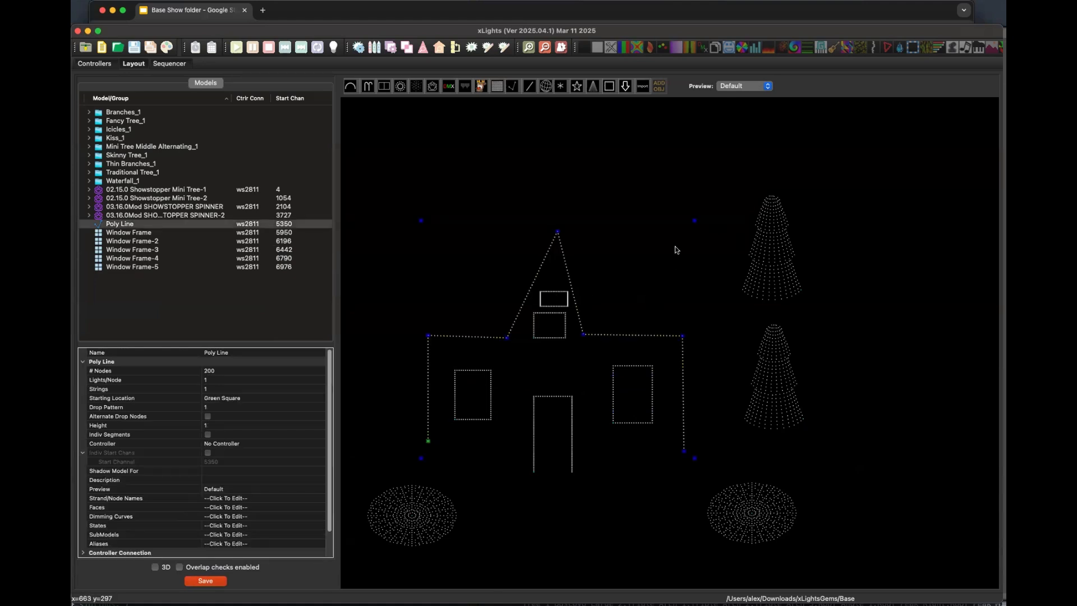
click(218, 581)
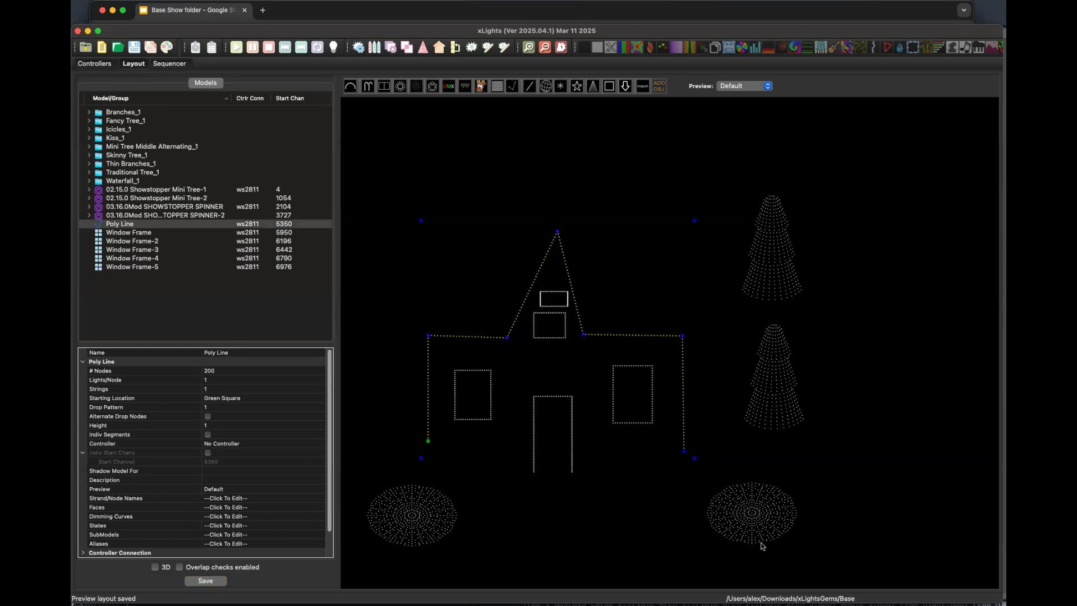
click(94, 64)
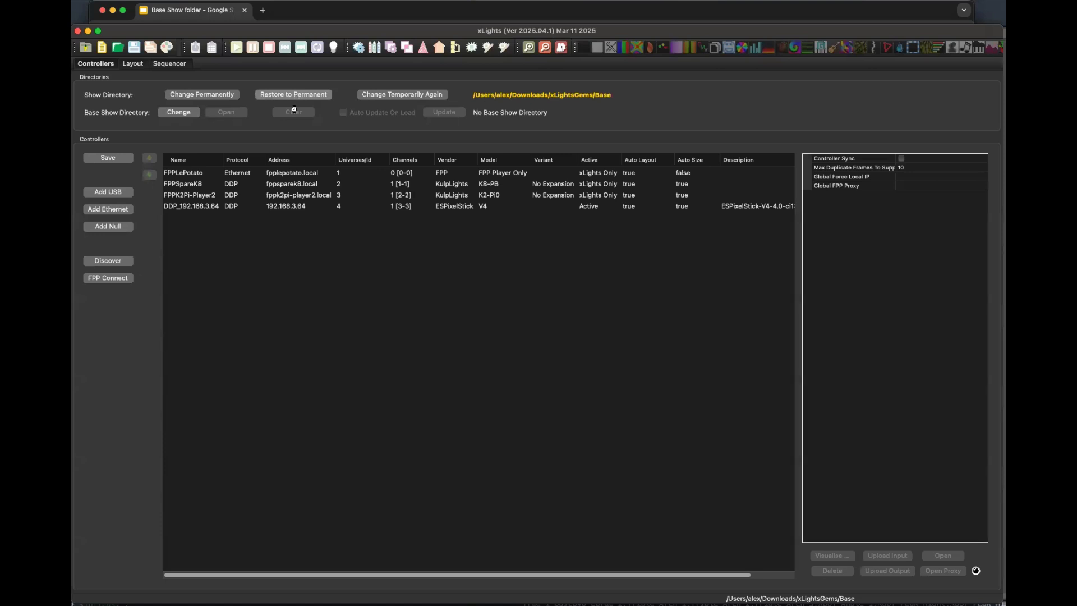
click(135, 64)
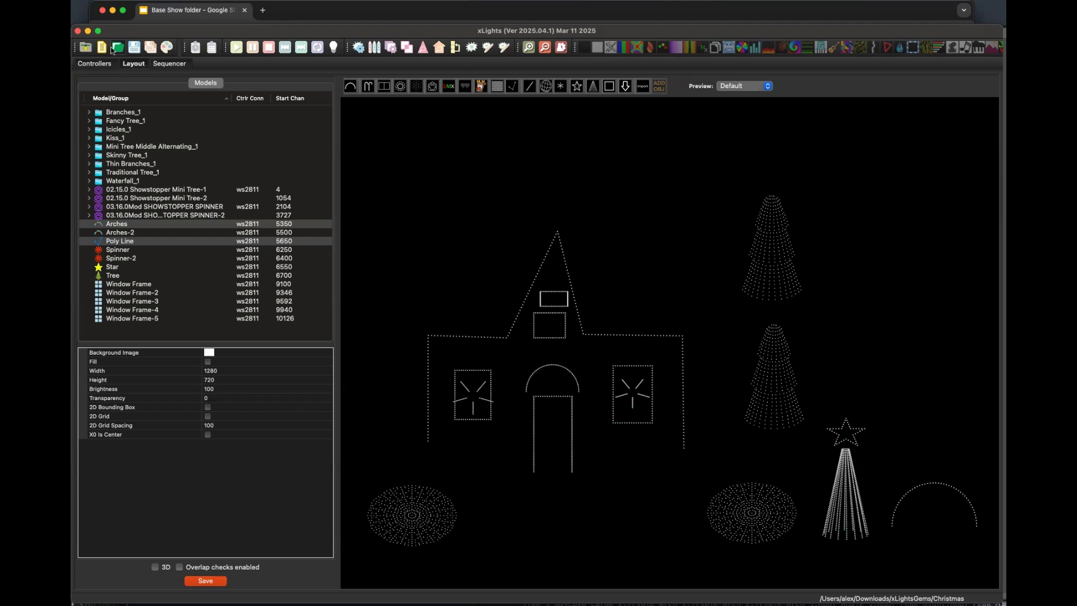
- Open the linked Base show directory from the Christmas show, saving the model and network setup changes
click(95, 63)
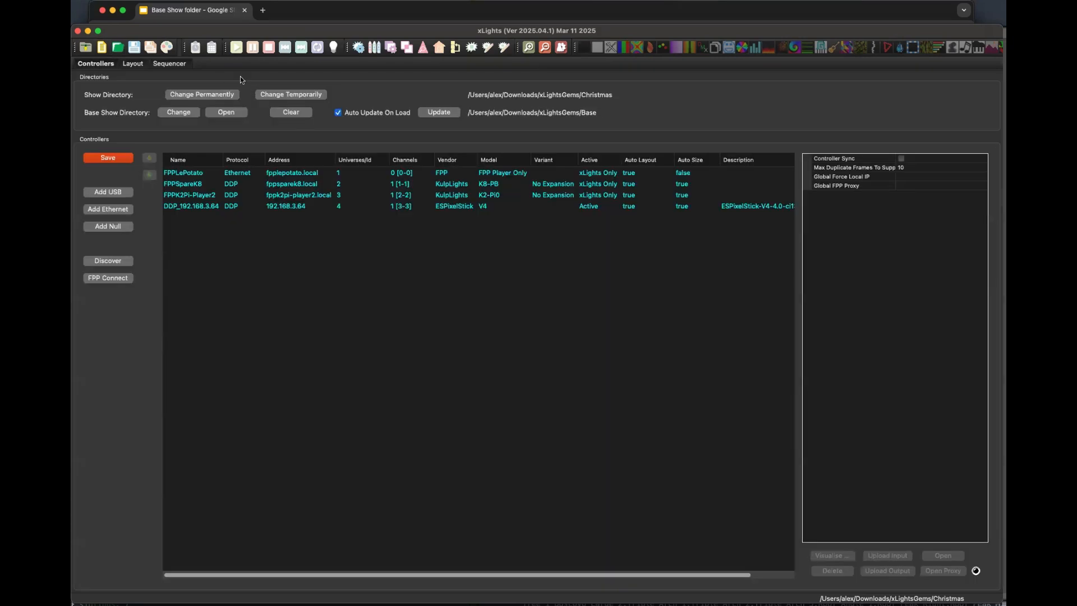
click(224, 113)
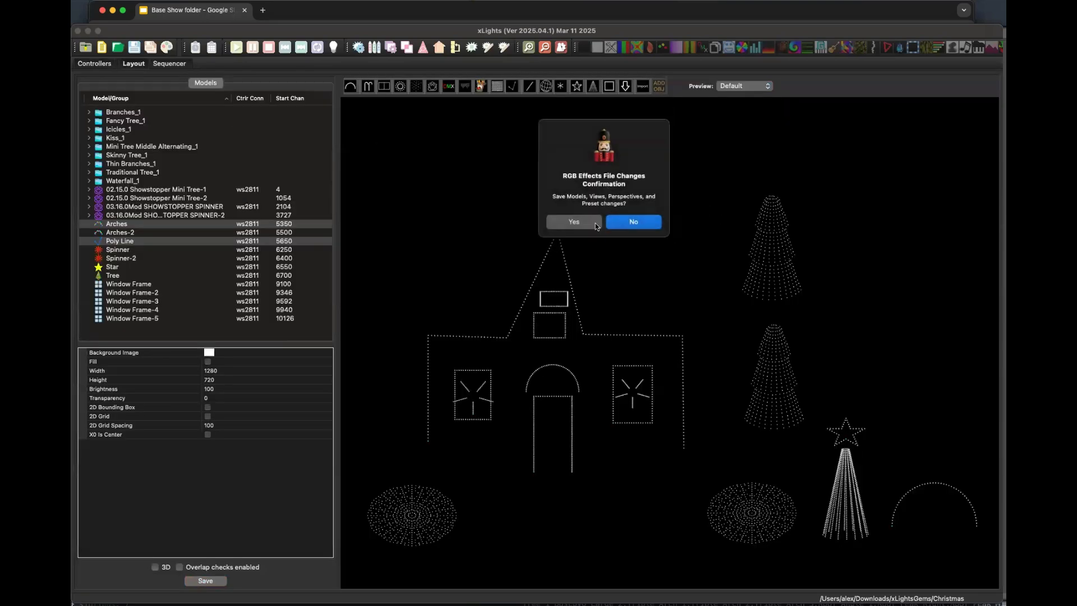
click(591, 223)
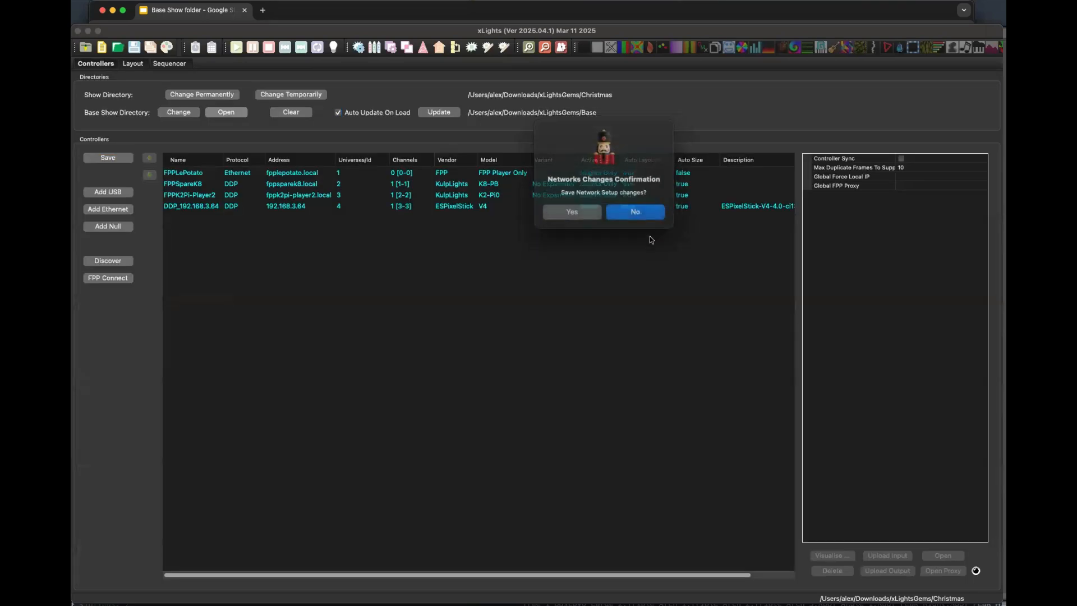
click(567, 210)
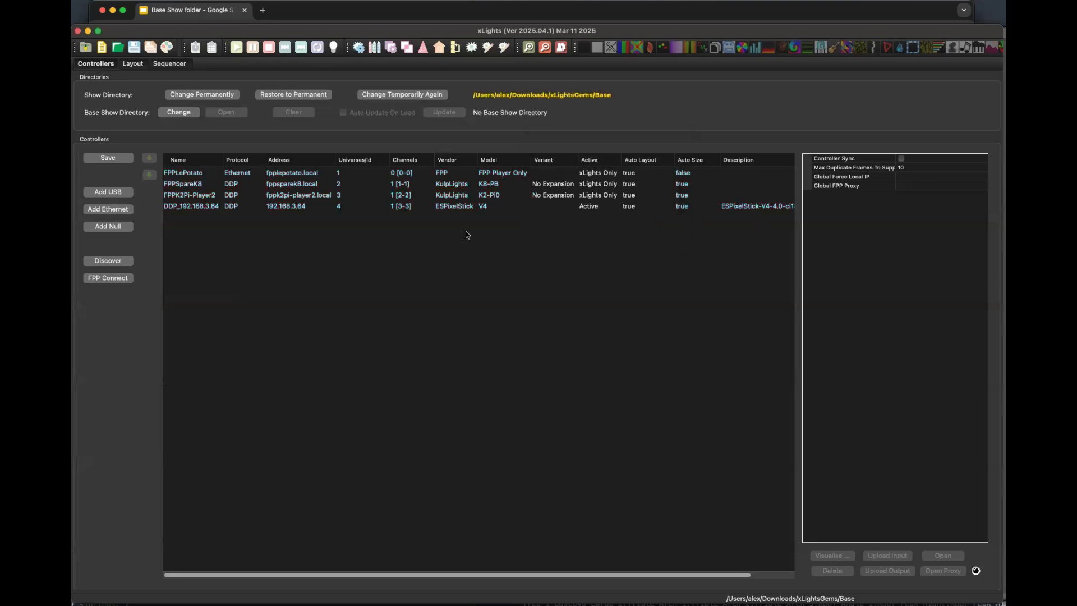
- Inspect the upper mini tree and both showstopper spinners in the Base layout
click(133, 63)
click(788, 262)
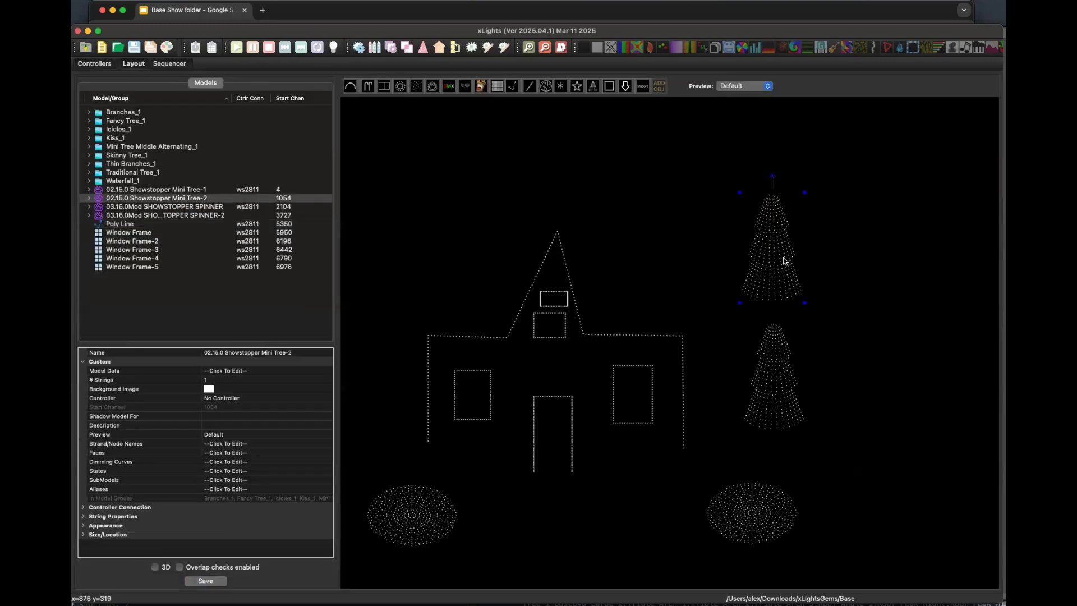
click(760, 525)
click(434, 521)
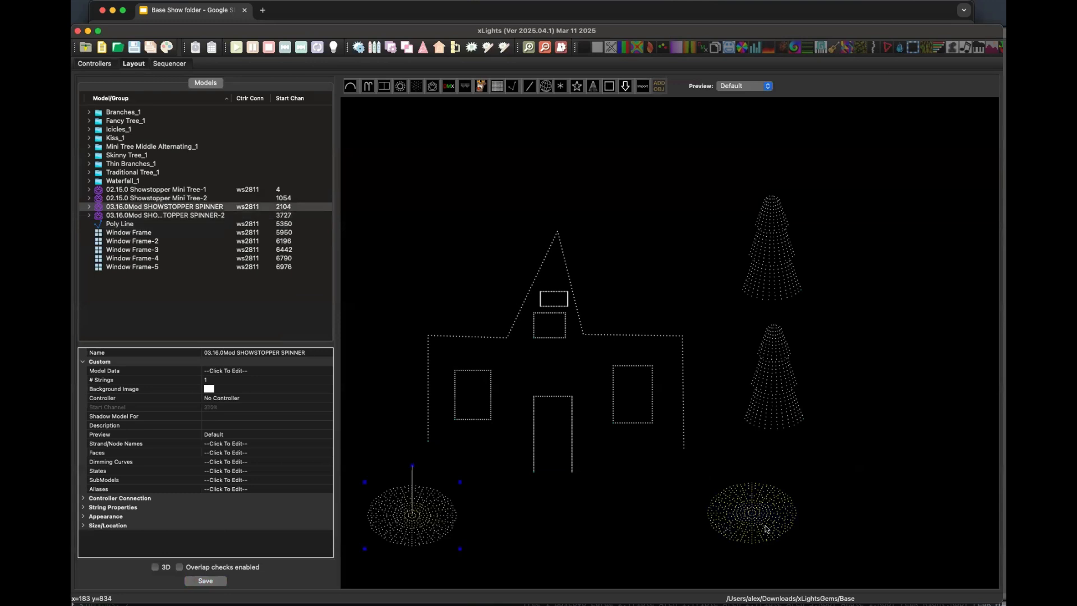
click(774, 518)
click(589, 534)
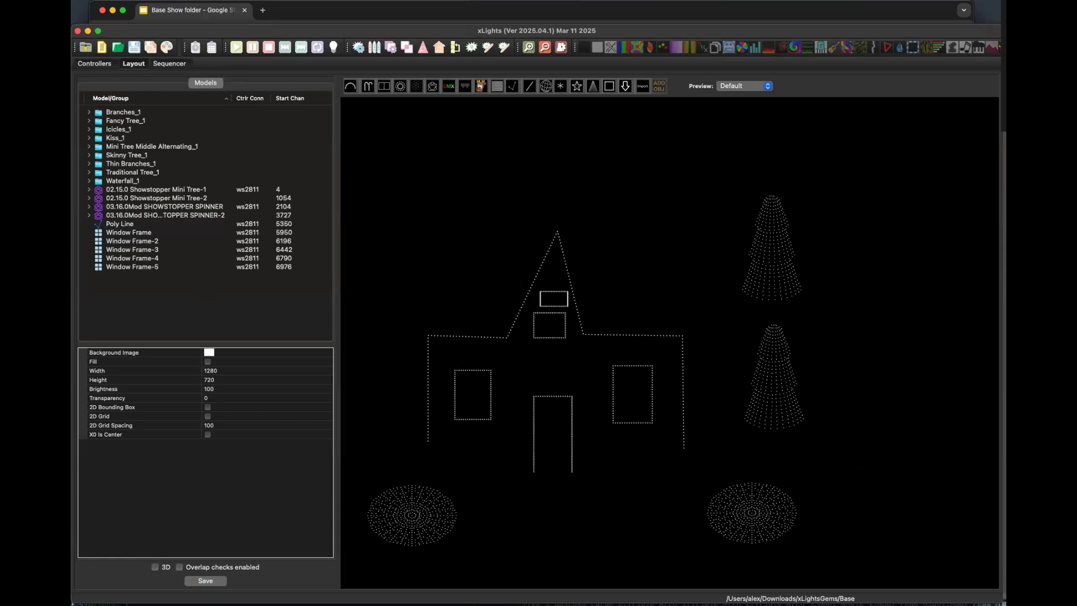
- Switch to Finder and examine the contents of the Christmas and Base show folders inside the 2025 folder
key(super+Tab)
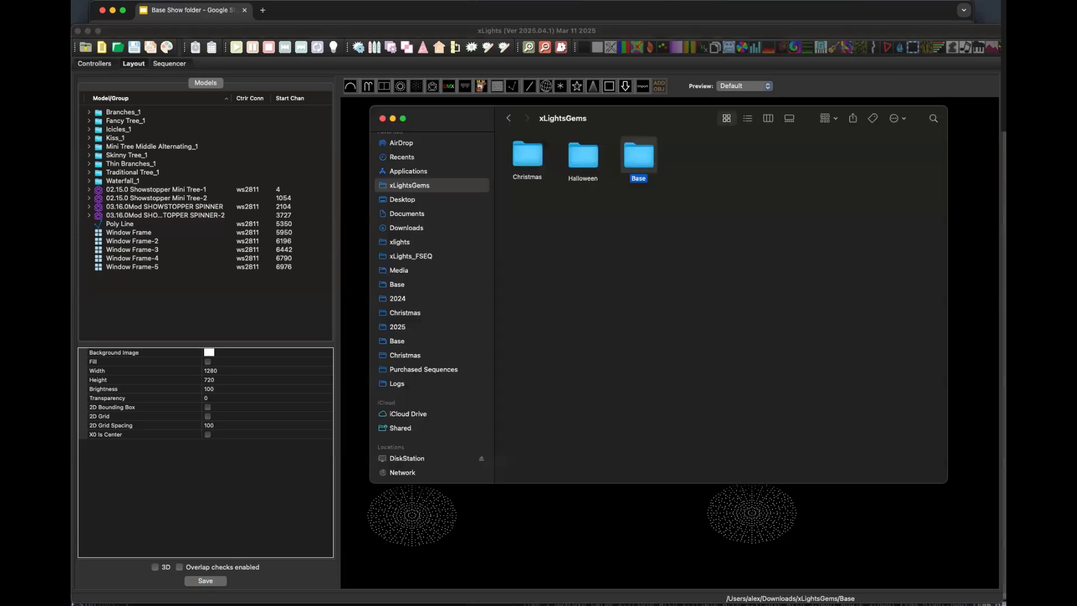
click(389, 326)
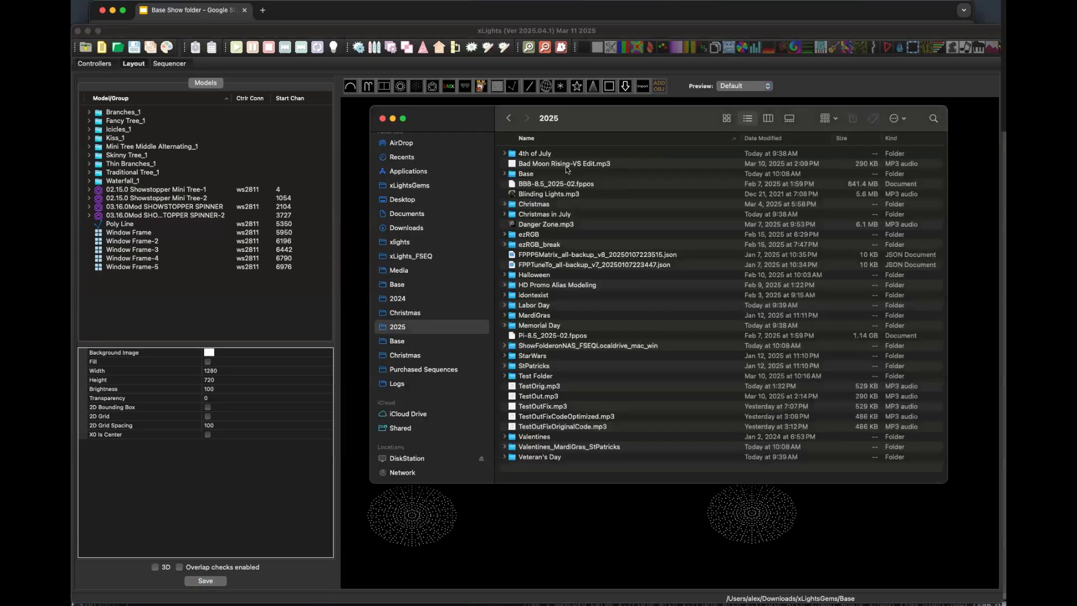
double_click(533, 207)
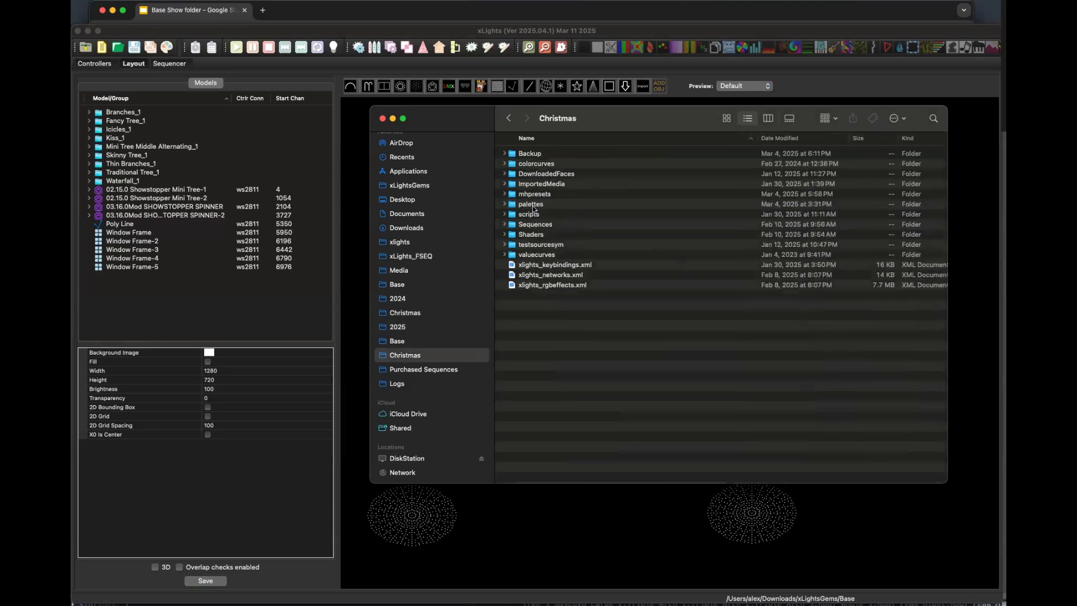
click(509, 118)
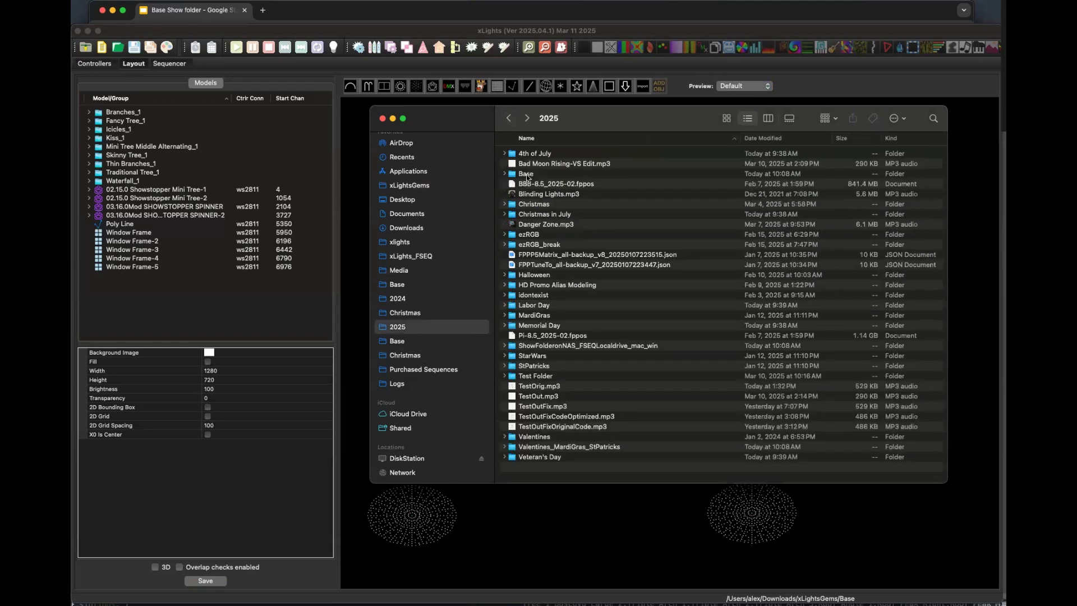
double_click(530, 174)
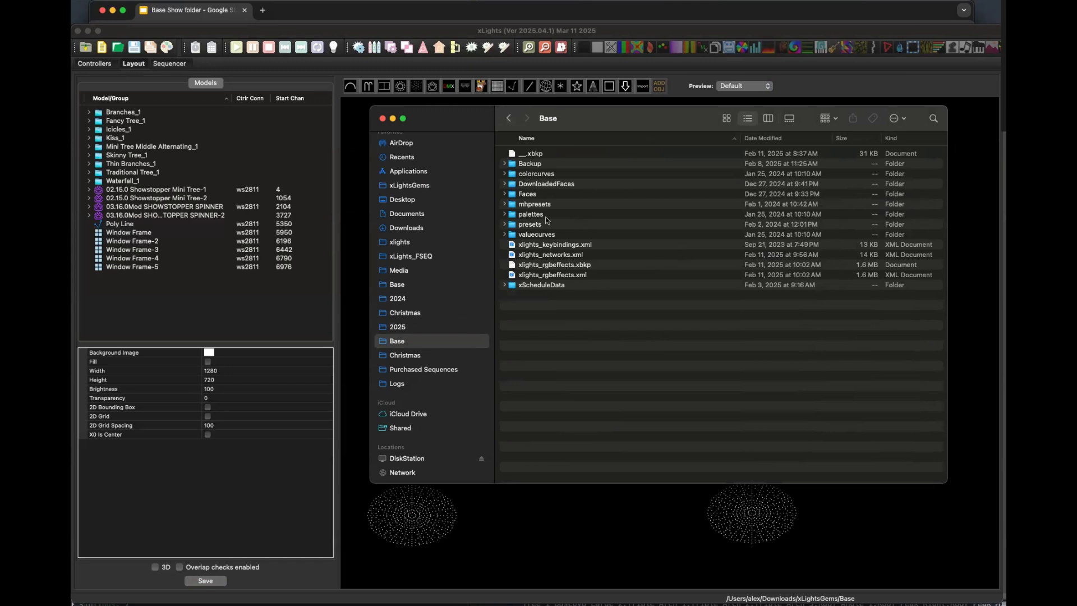
- Examine the contents of the Base and Christmas show folders inside the 2024 folder
click(402, 299)
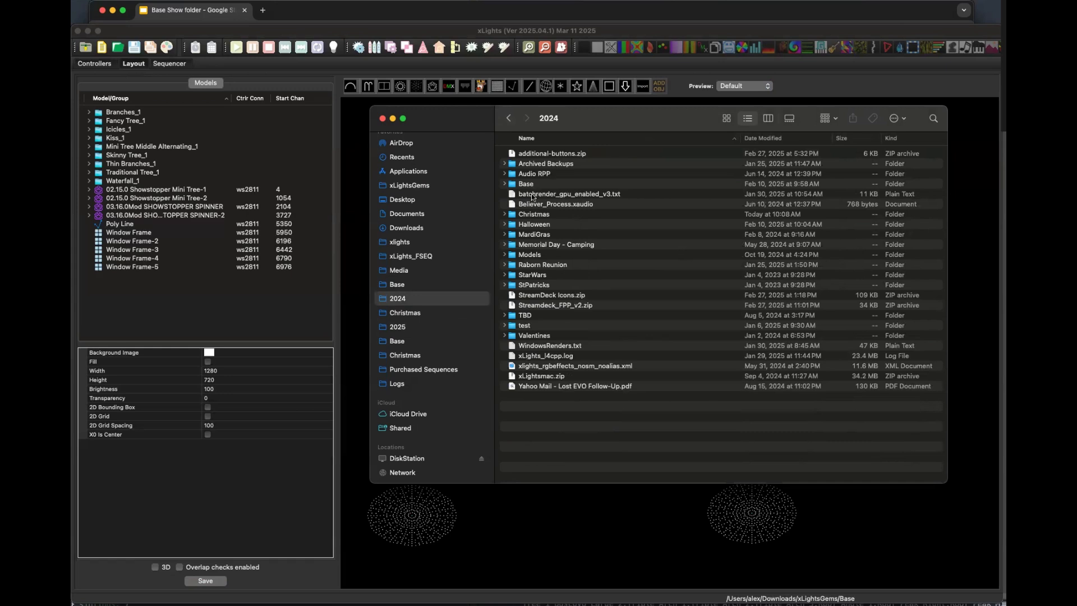
double_click(527, 184)
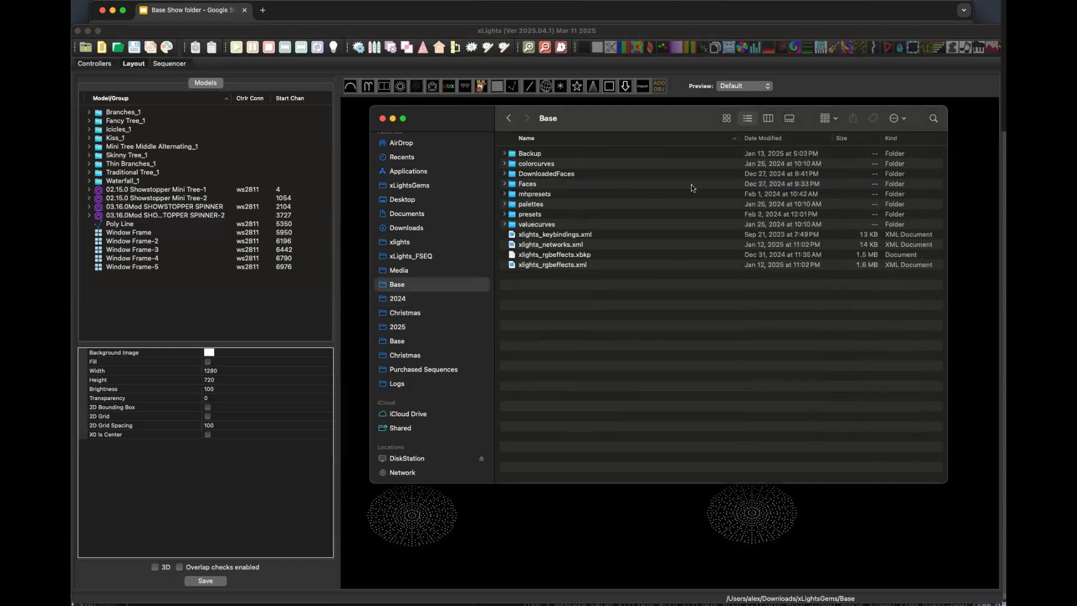
click(507, 118)
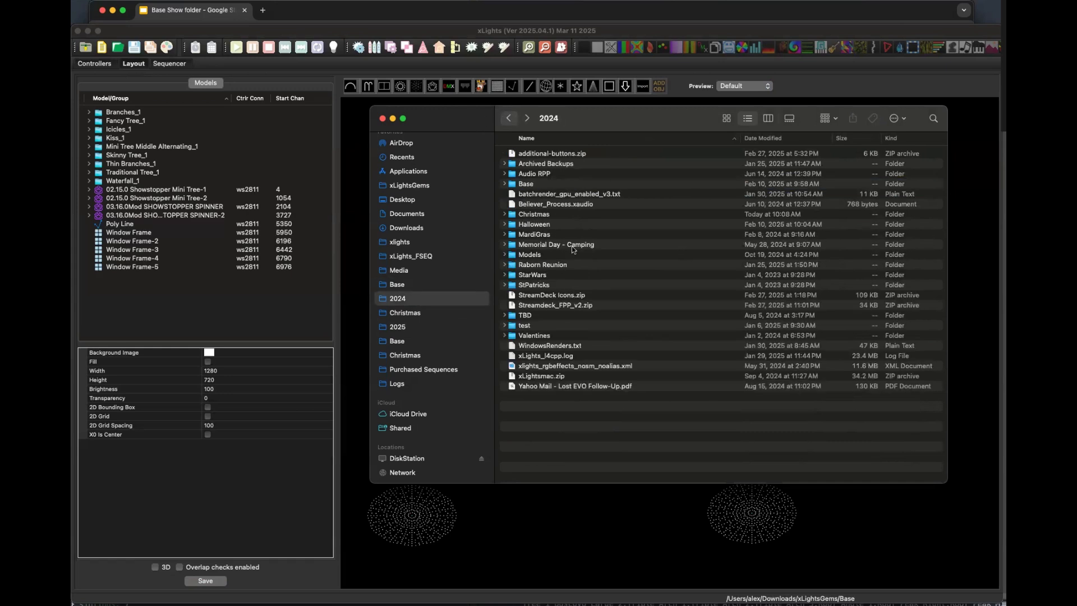
double_click(532, 215)
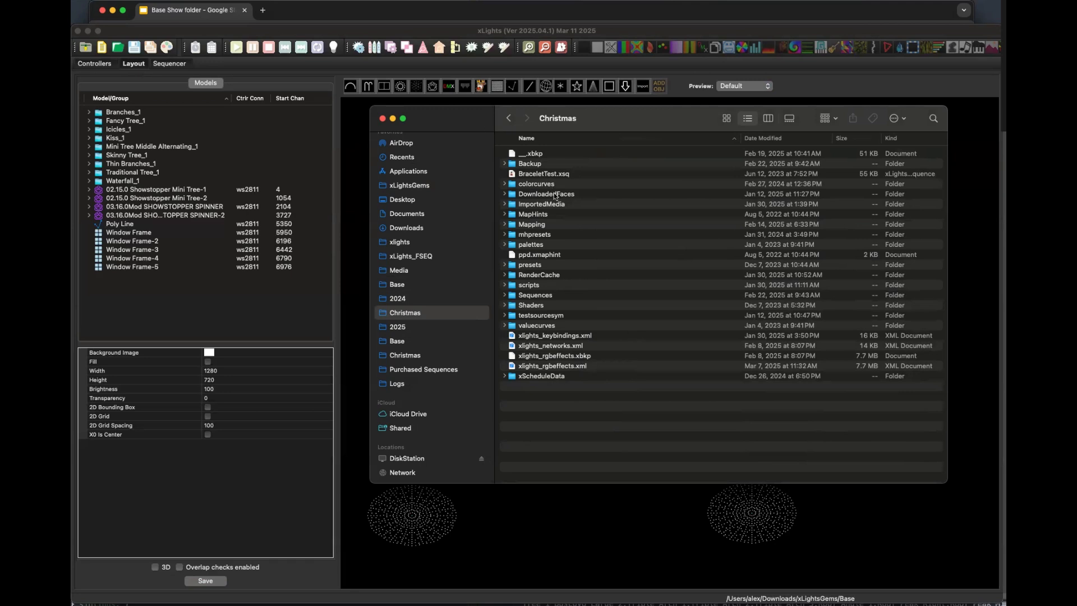
click(508, 117)
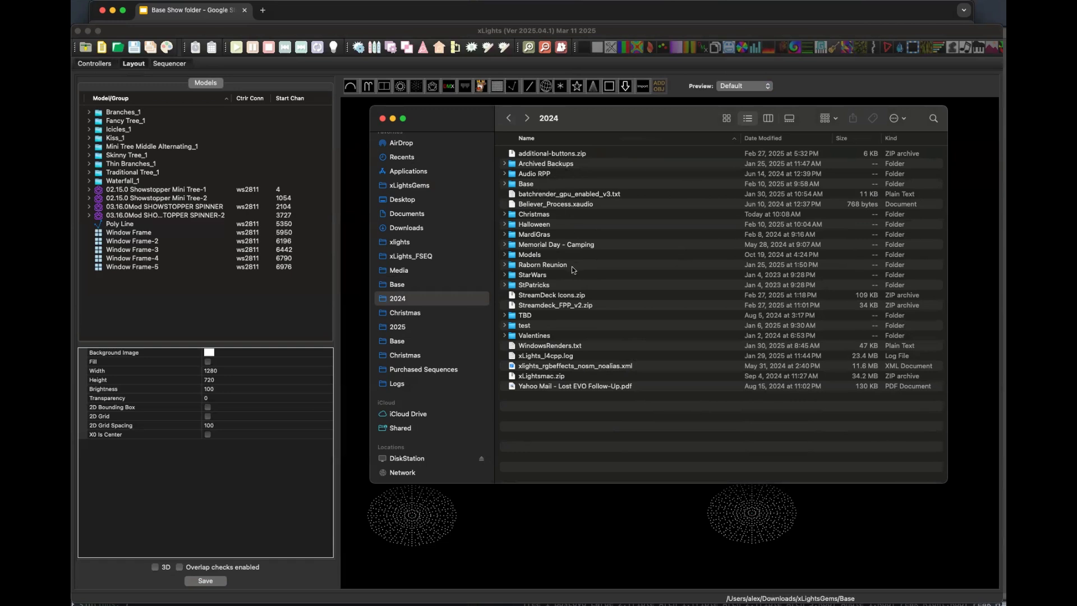
- Compare the show folders listed in the 2025 folder with those in the 2024 folder
click(397, 329)
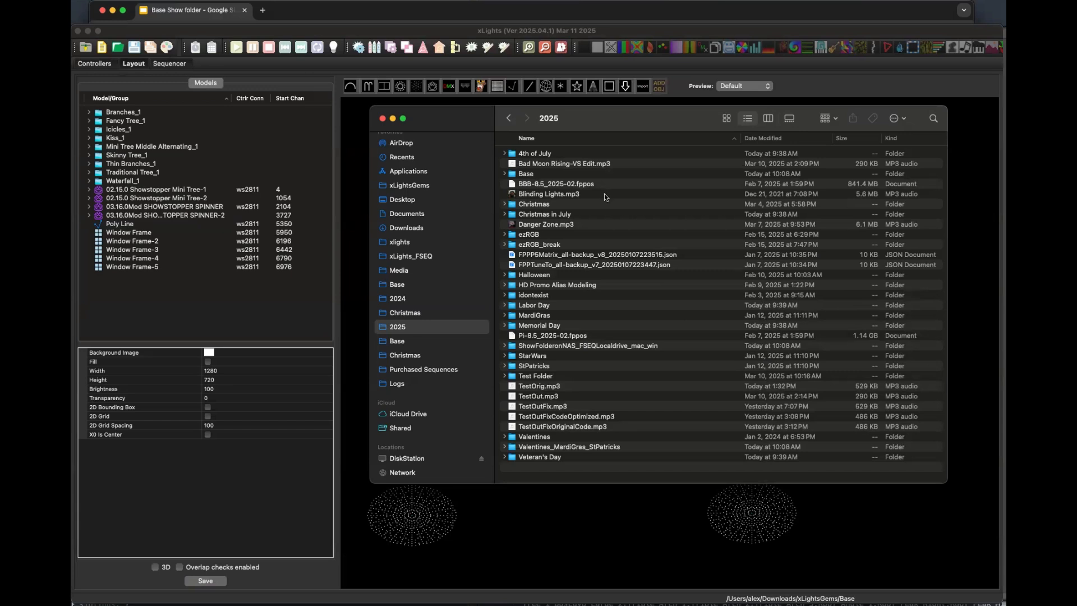
scroll(627, 253, down, 1)
drag(624, 113, 619, 101)
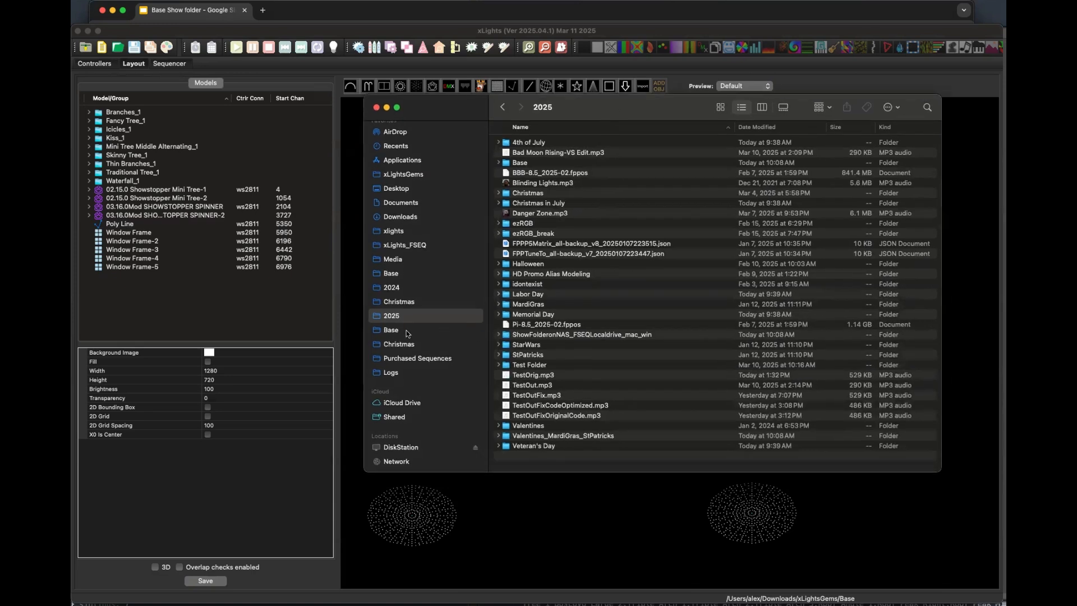
click(394, 290)
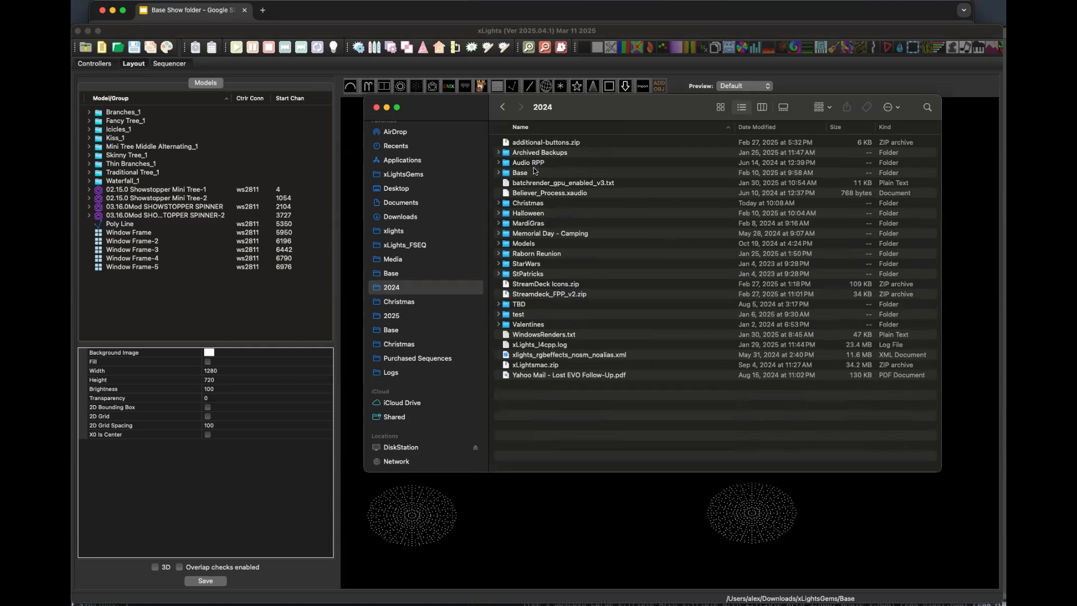
click(503, 108)
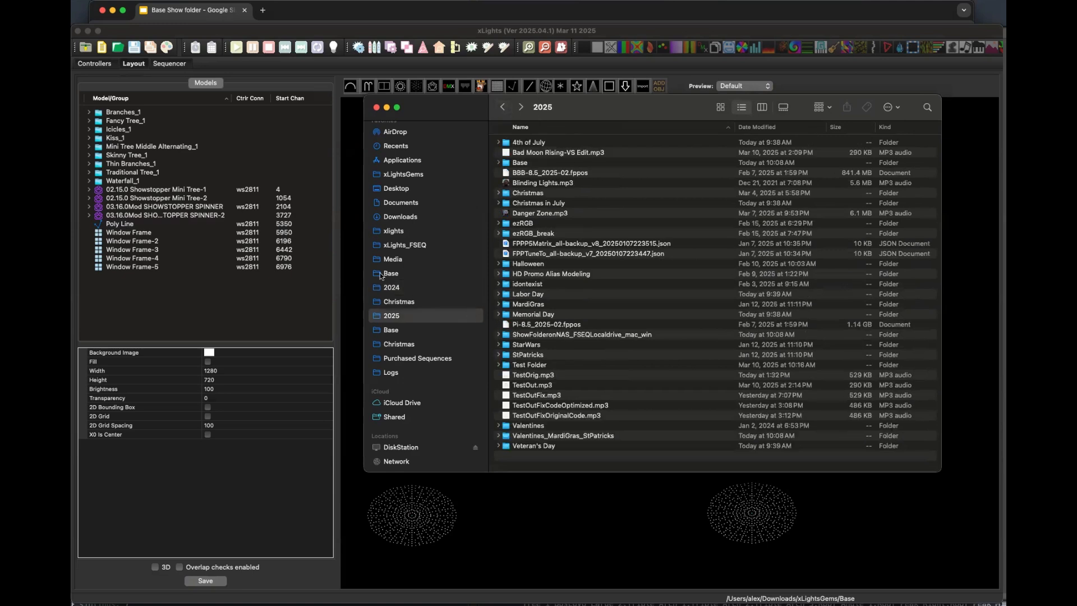
- Examine the shared Media folder and its 3D subfolder, returning to the Media listing
click(392, 259)
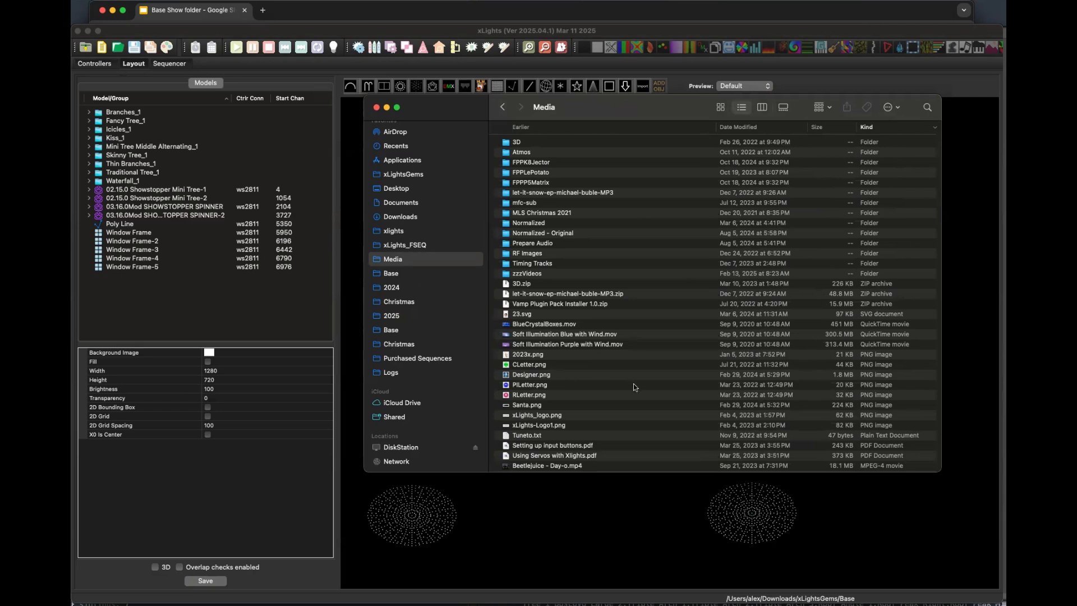
scroll(612, 393, up, 1)
double_click(511, 142)
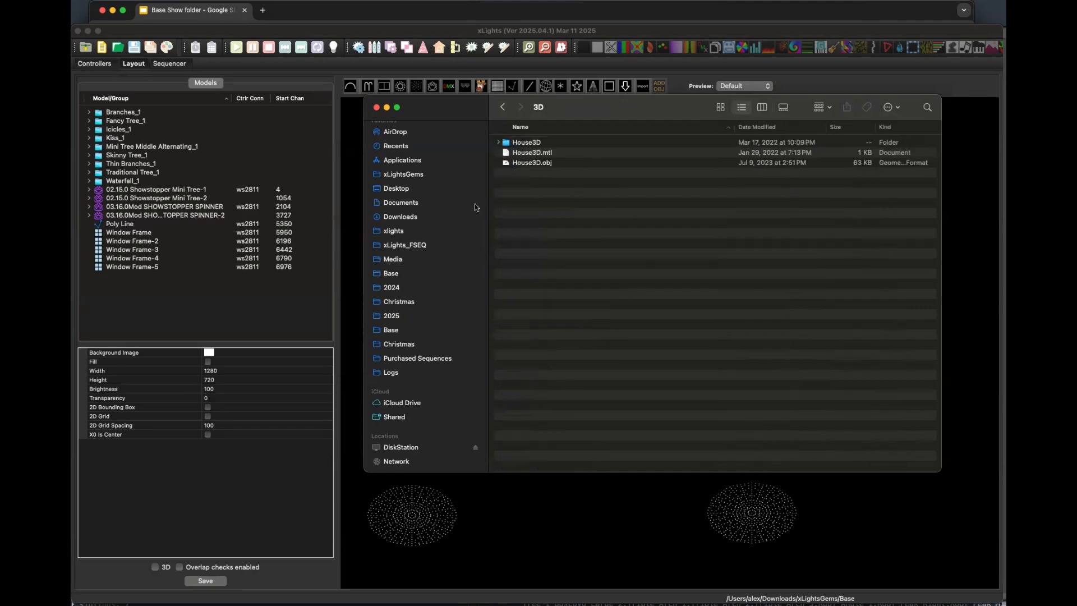
click(418, 259)
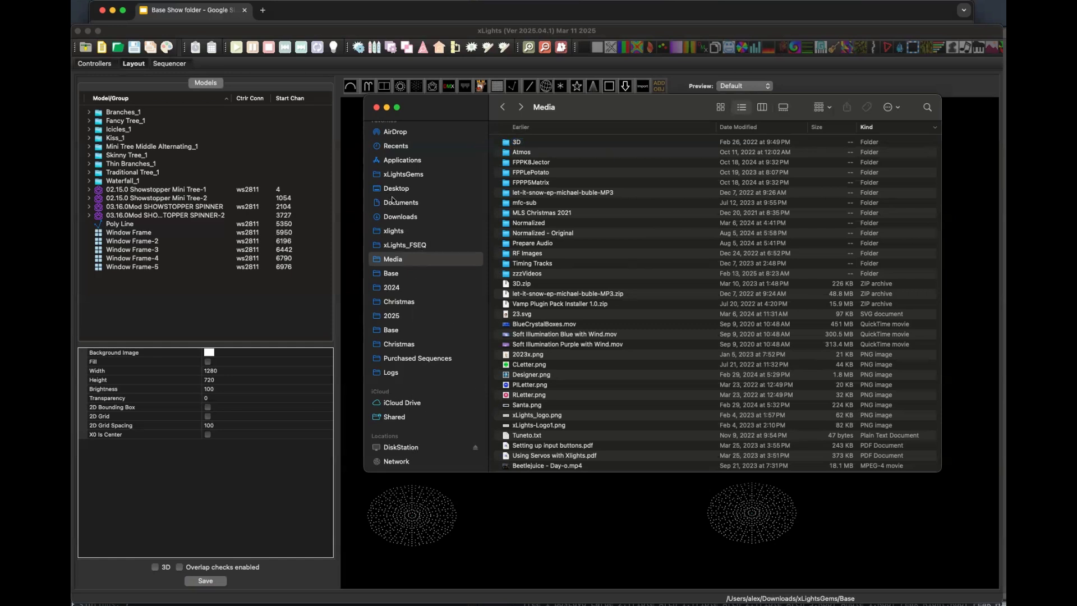
- Review the 2024 Base folder's files once more and return to the 2024 listing
click(394, 288)
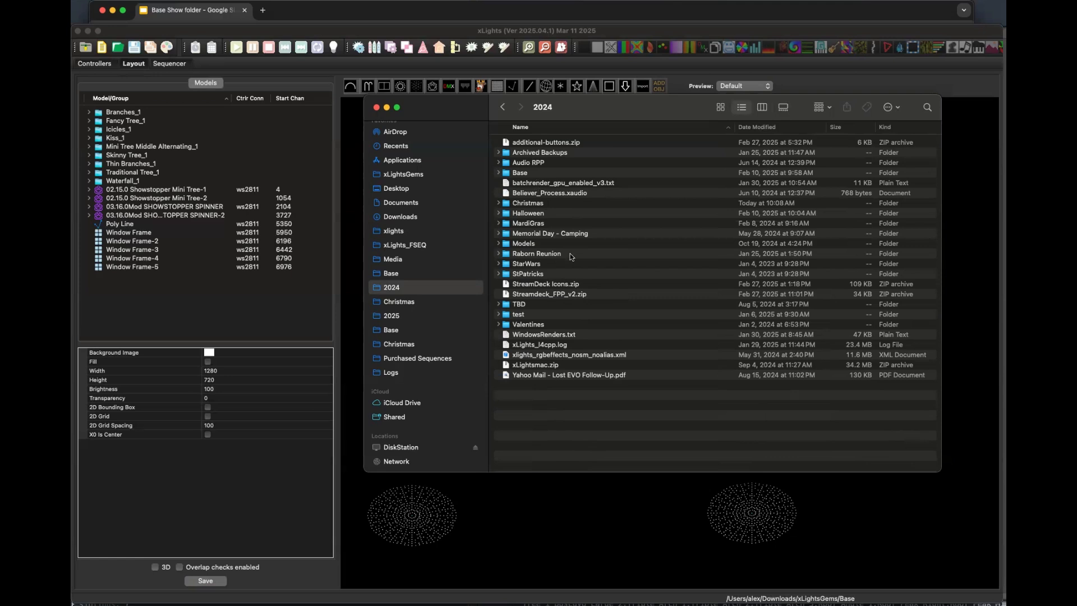
double_click(526, 174)
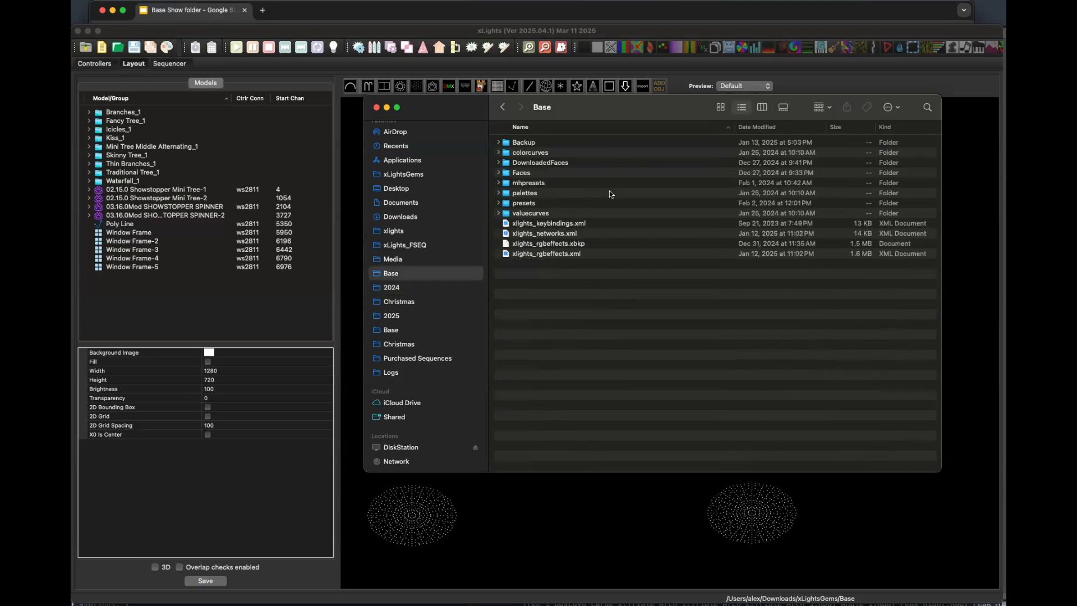
click(503, 107)
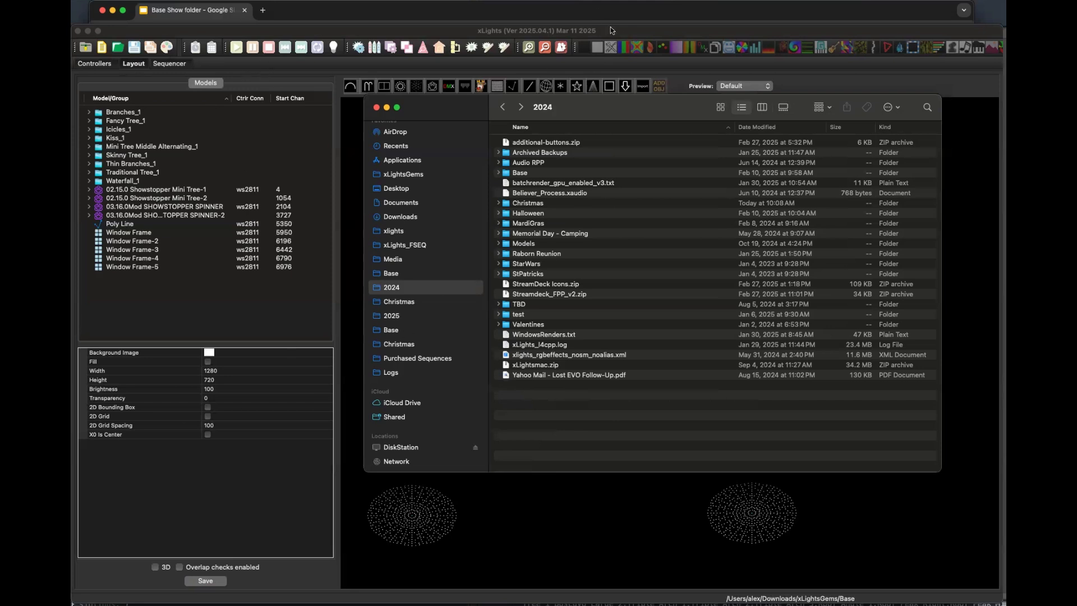
- Switch back to xLights, review the Base layout's import options without choosing one, and view the Base controller list
click(624, 38)
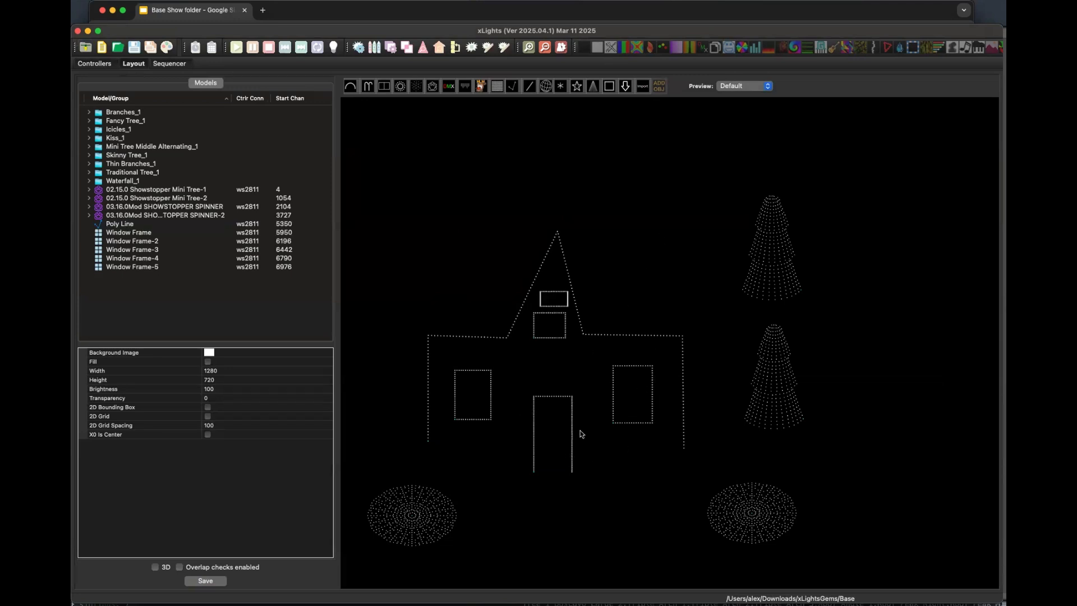
right_click(648, 282)
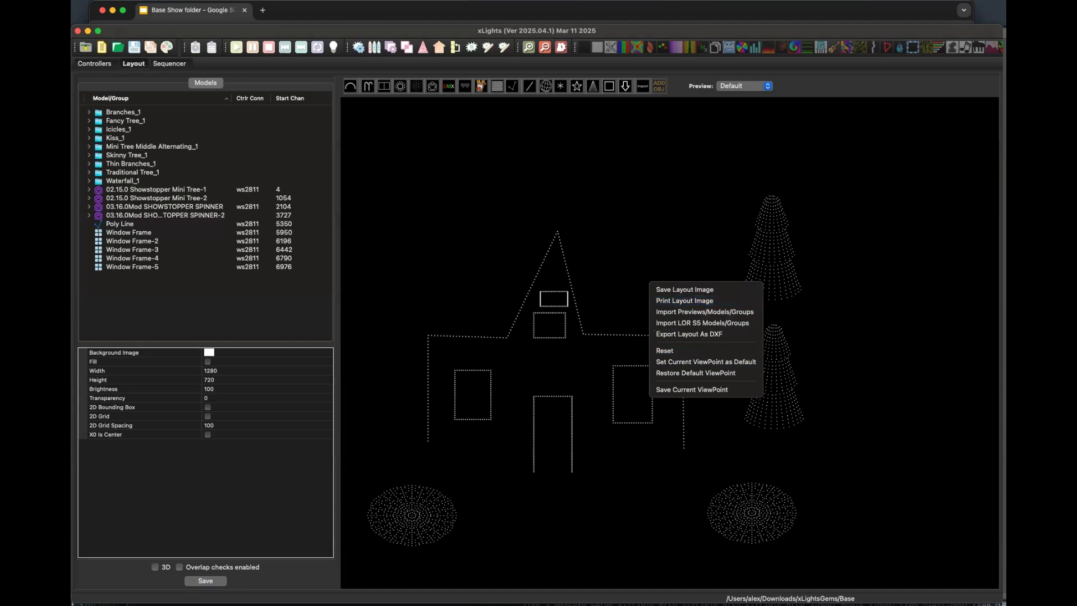
click(914, 432)
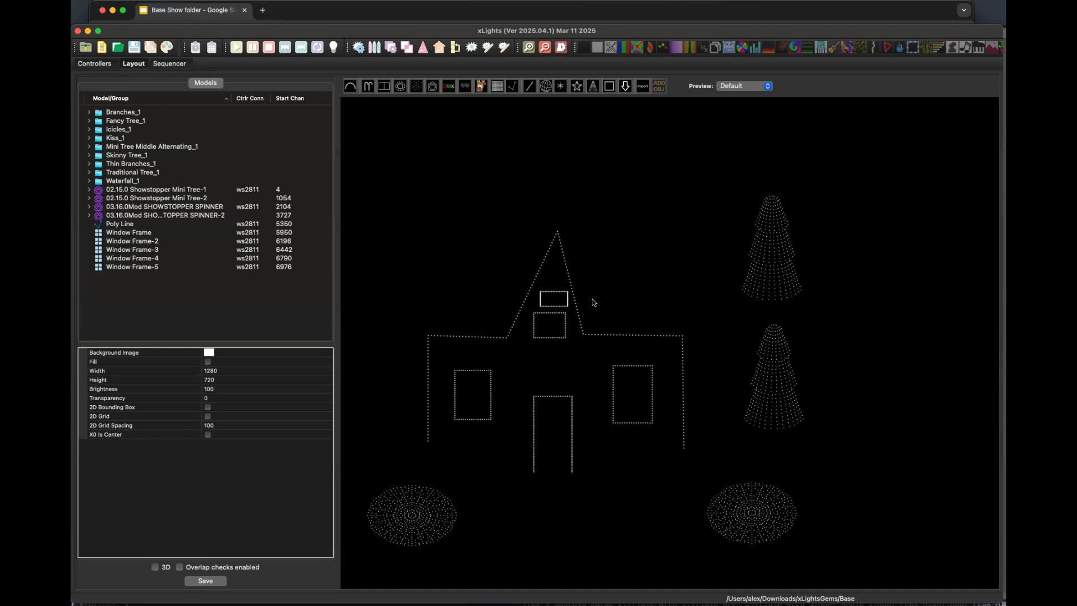
click(101, 65)
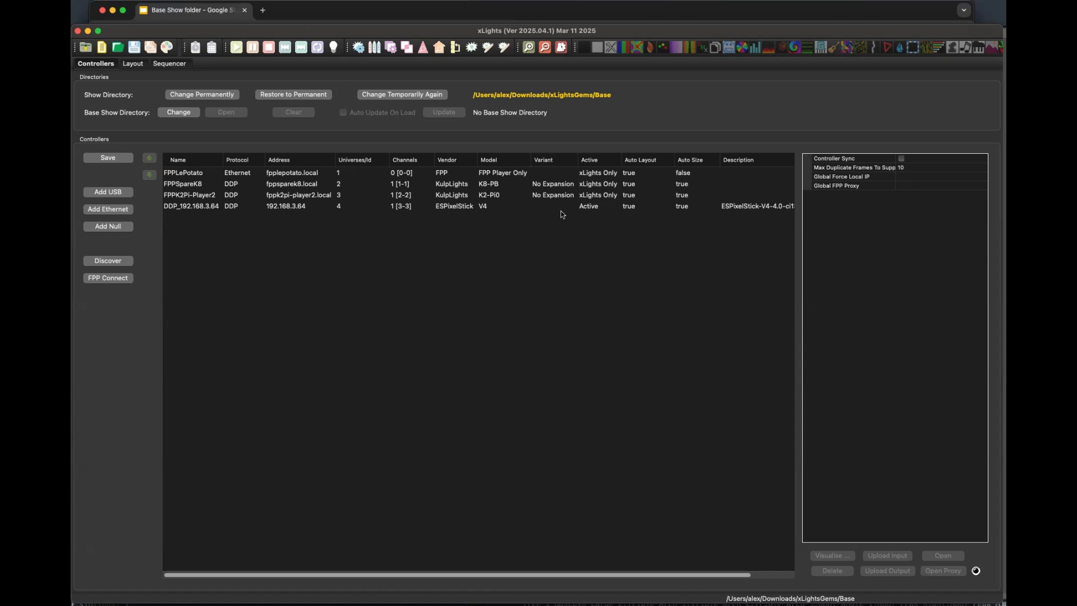
- On the FPPSpareK8 controller, assign Poly Line to pixel port 1, Window Frame and Window Frame-2 to port 2, and Window Frame-3 through -5 to port 3
double_click(201, 189)
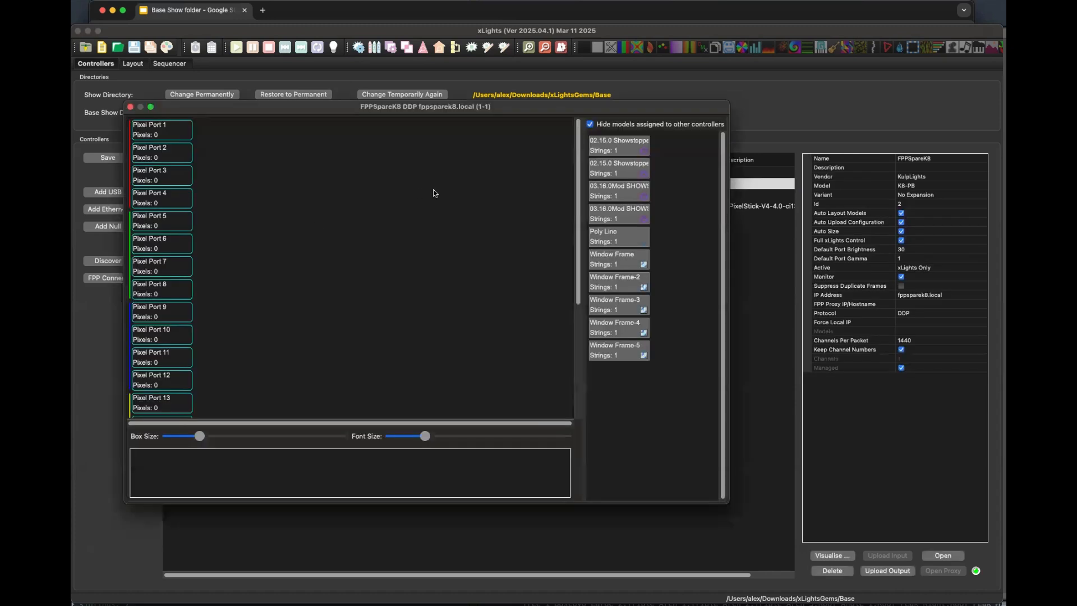
drag(243, 104, 363, 149)
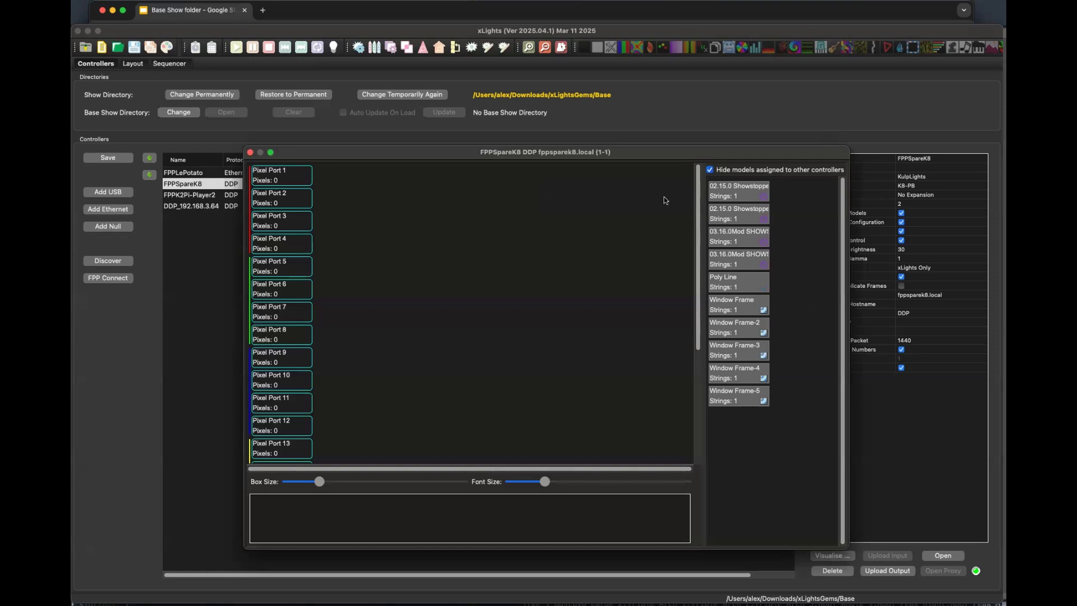
mouse_move(737, 284)
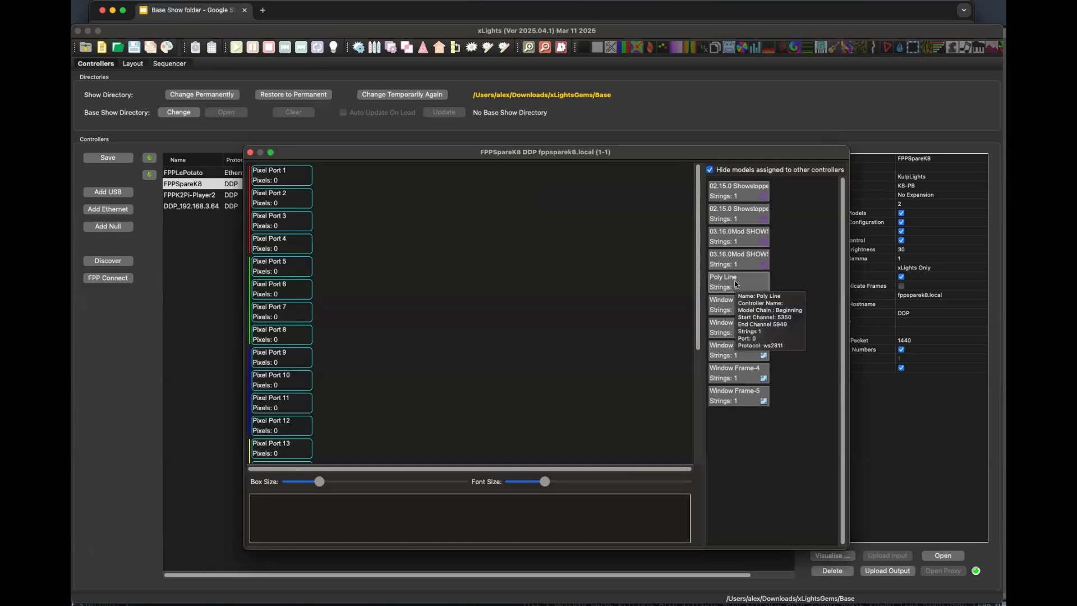
drag(736, 284, 291, 175)
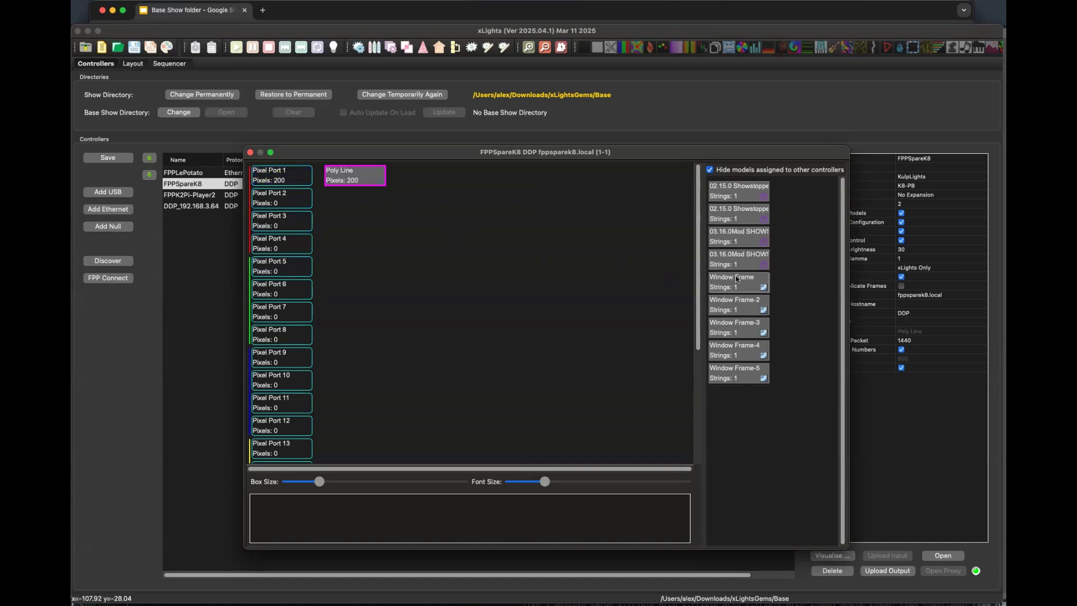
drag(359, 226, 376, 200)
drag(715, 285, 274, 224)
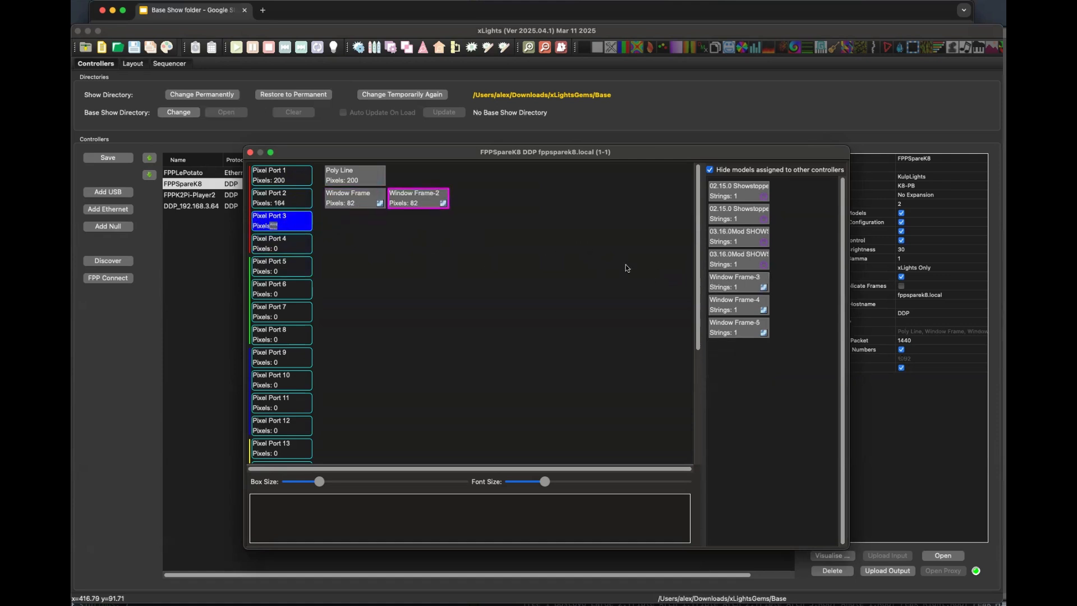
drag(672, 276, 415, 222)
drag(479, 212, 445, 223)
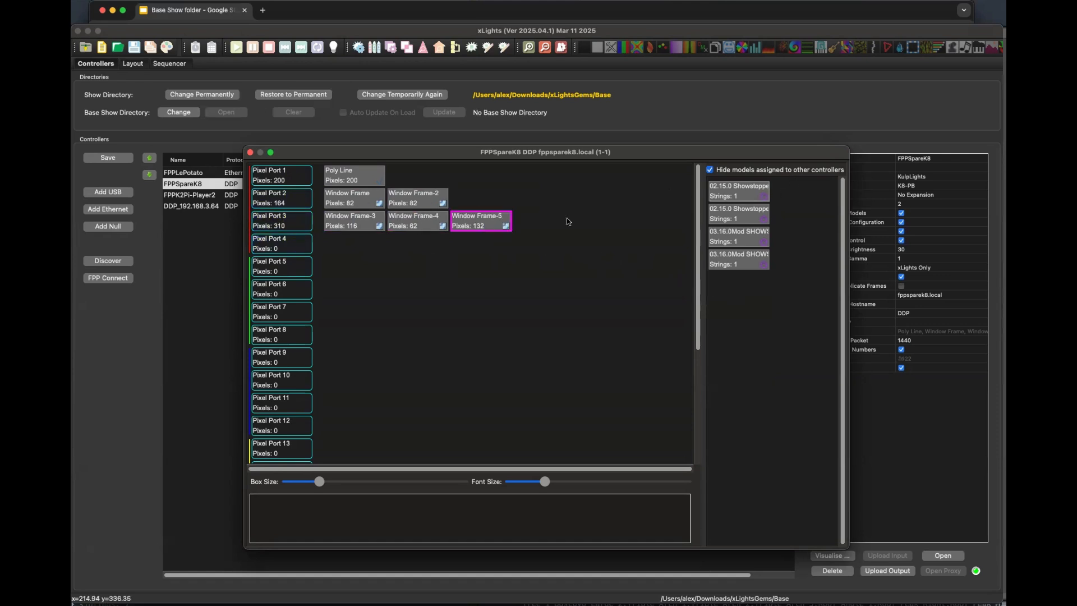
- Assign the two Showstopper Mini Trees to ports 4 and 5 and the remaining two models to ports 6 and 7, and save the Base setup
drag(733, 193, 313, 247)
drag(688, 206, 310, 318)
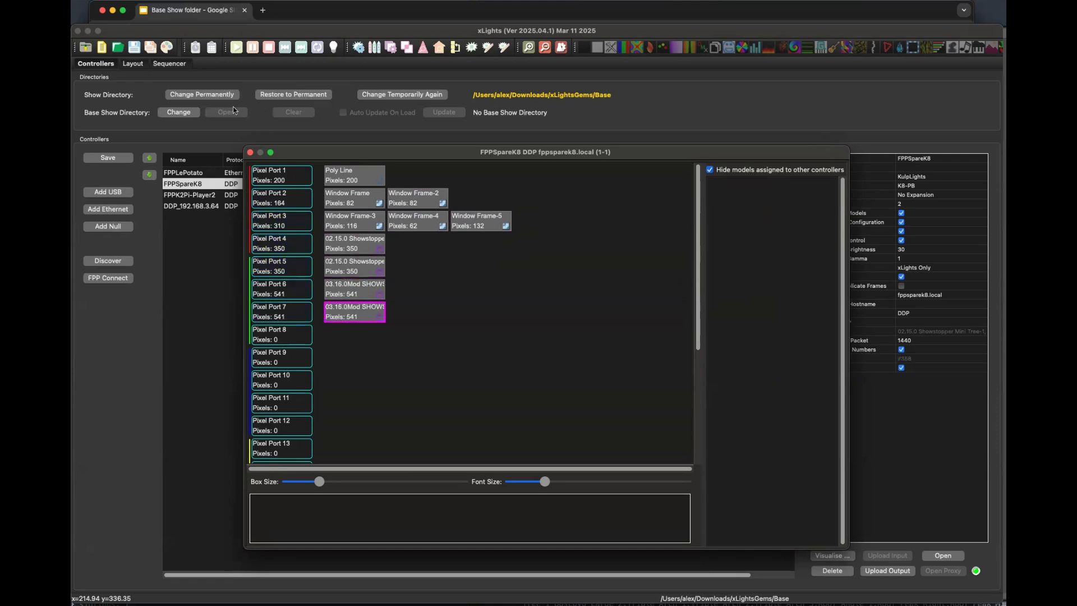
click(251, 153)
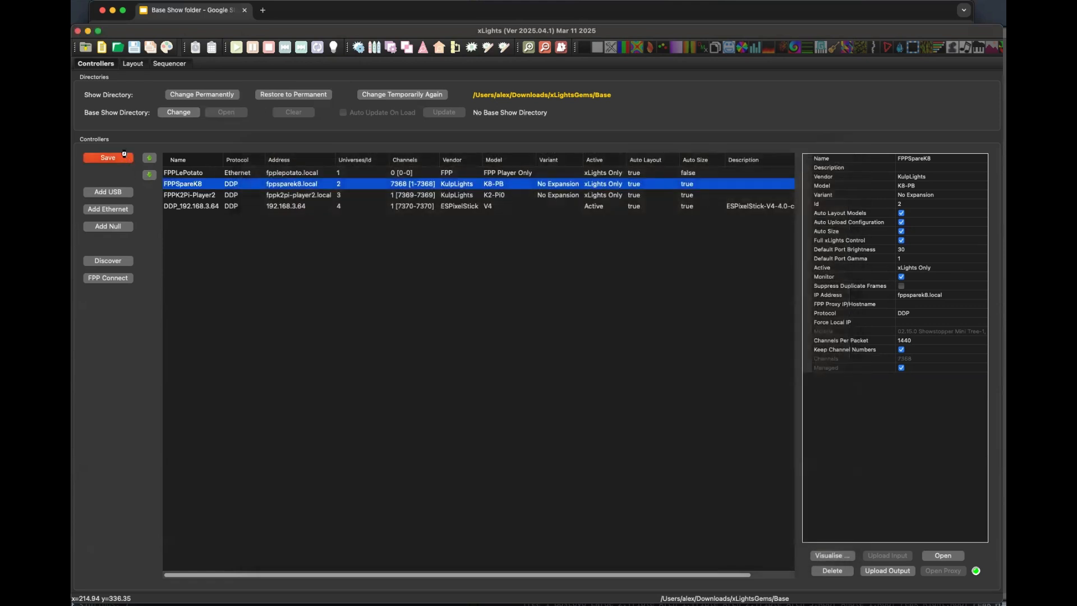
click(125, 157)
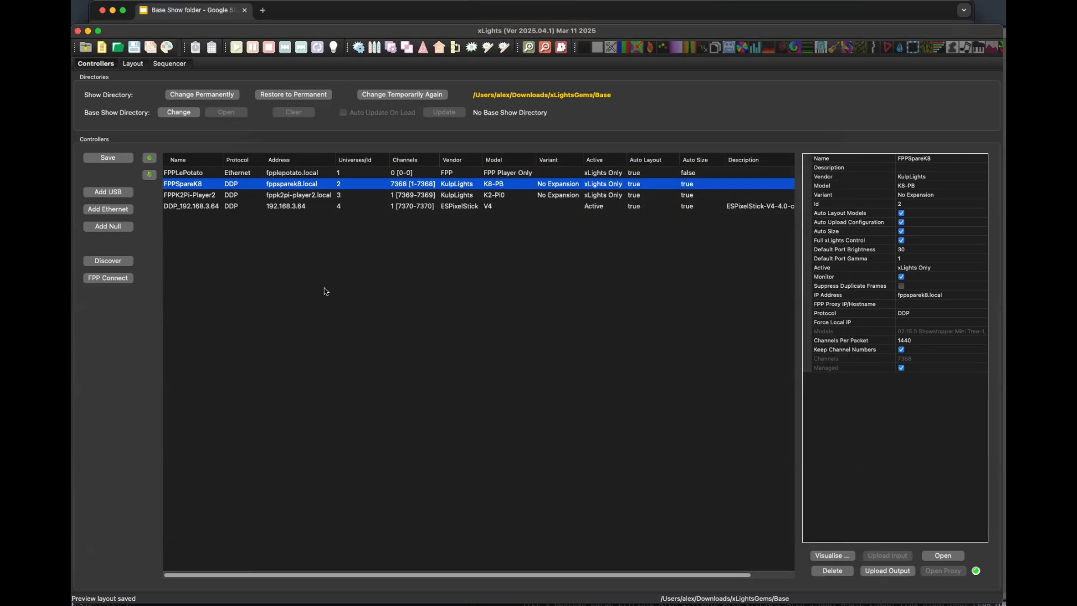
- Review FPPSpareK8's port assignments in Base, and restore the permanent Christmas show to examine the same controller there
double_click(461, 185)
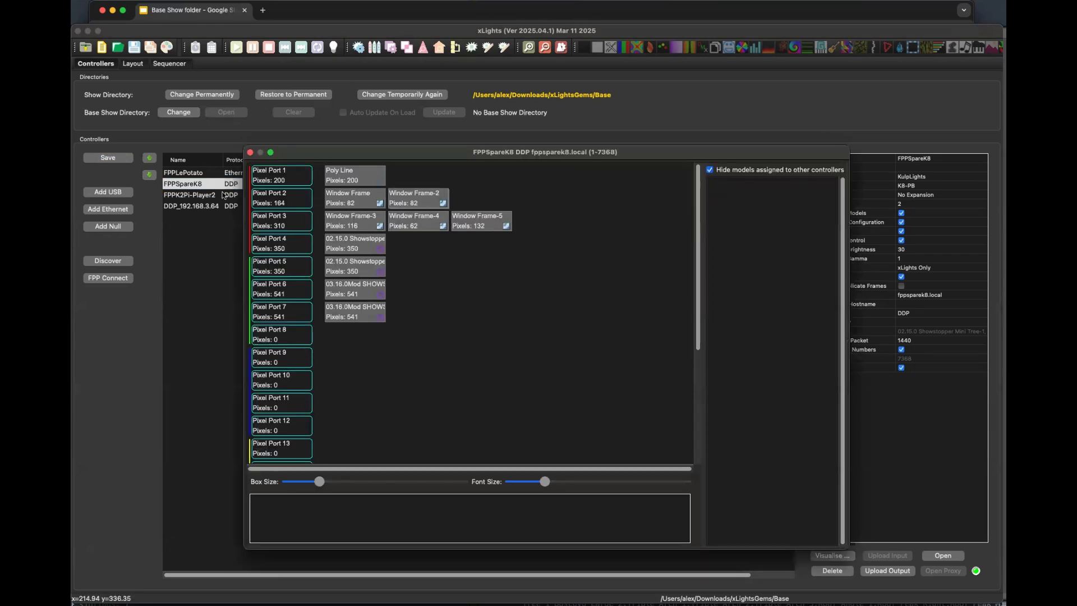
click(251, 152)
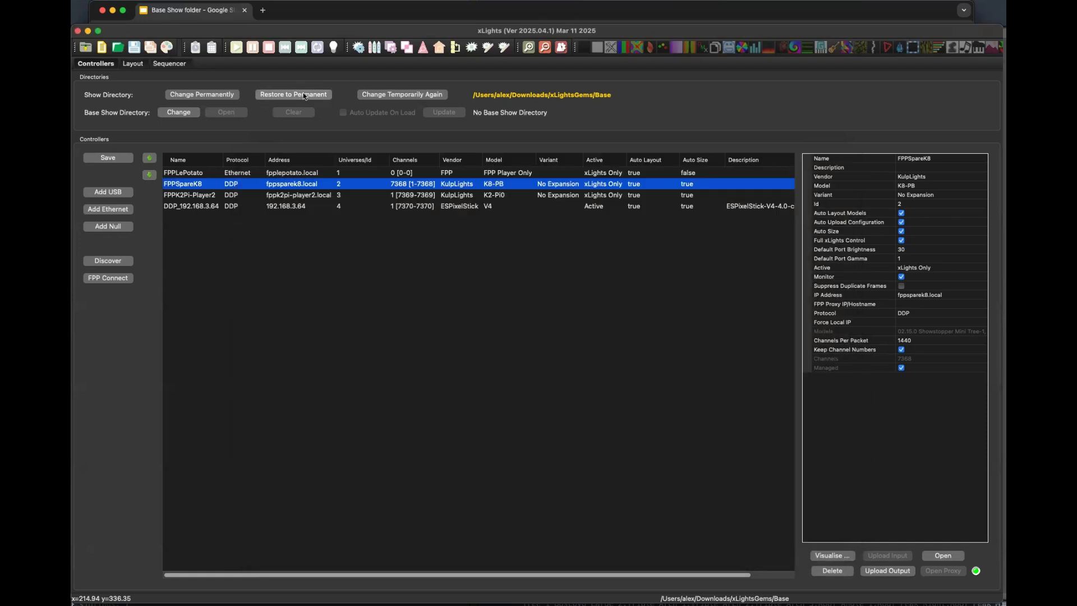
click(287, 95)
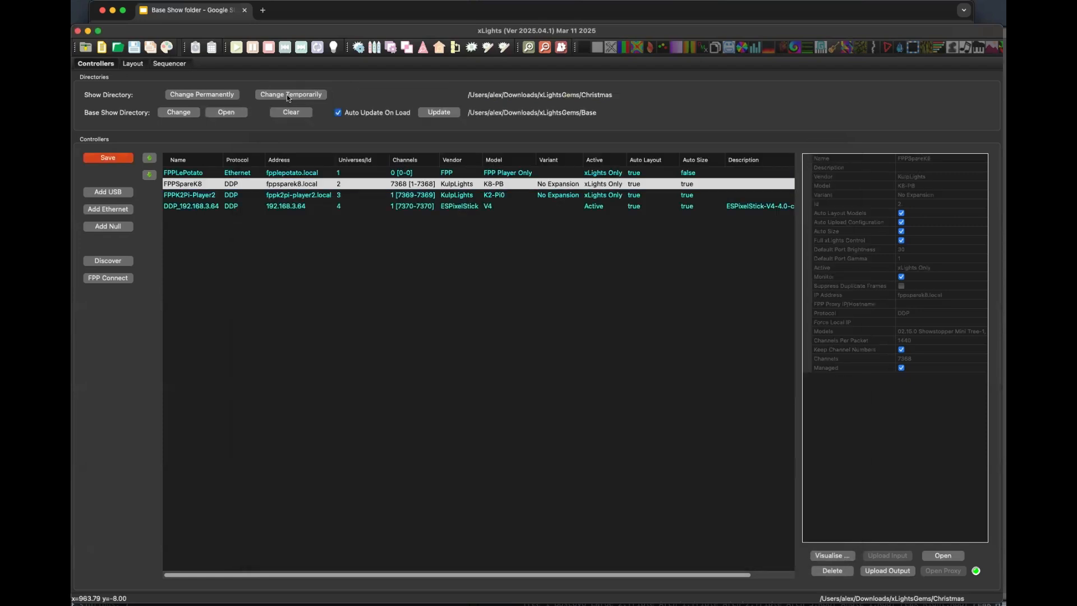
double_click(459, 187)
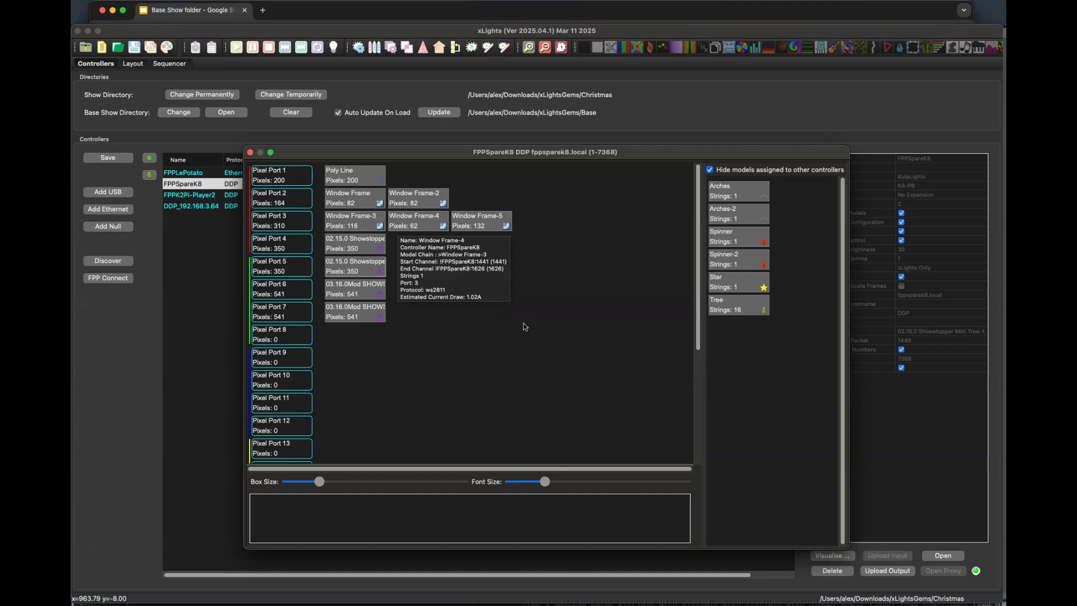
scroll(387, 229, down, 1)
scroll(353, 249, up, 1)
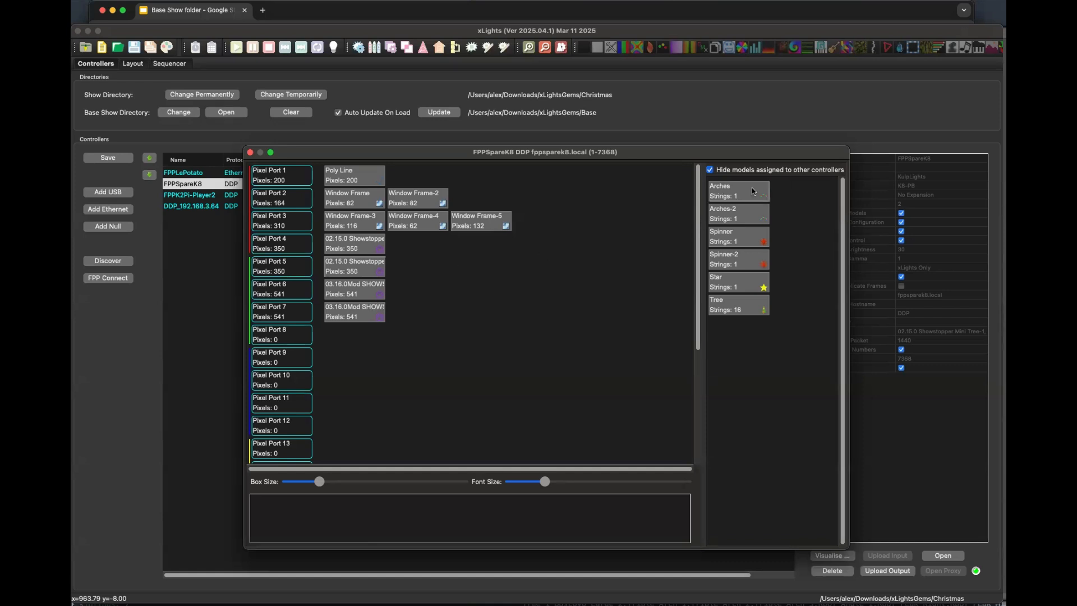
- In the Christmas show, chain Arches to port 3, Arches-2 to port 4, Spinner to port 5, Spinner-2 to port 6, and Star to port 7
drag(754, 196, 491, 220)
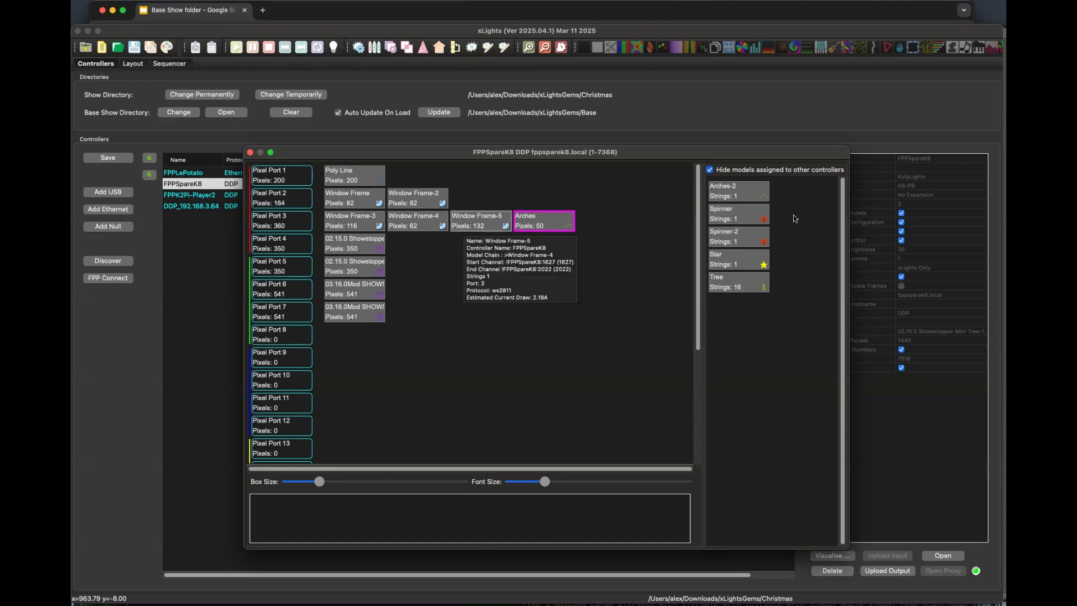
drag(728, 193, 382, 244)
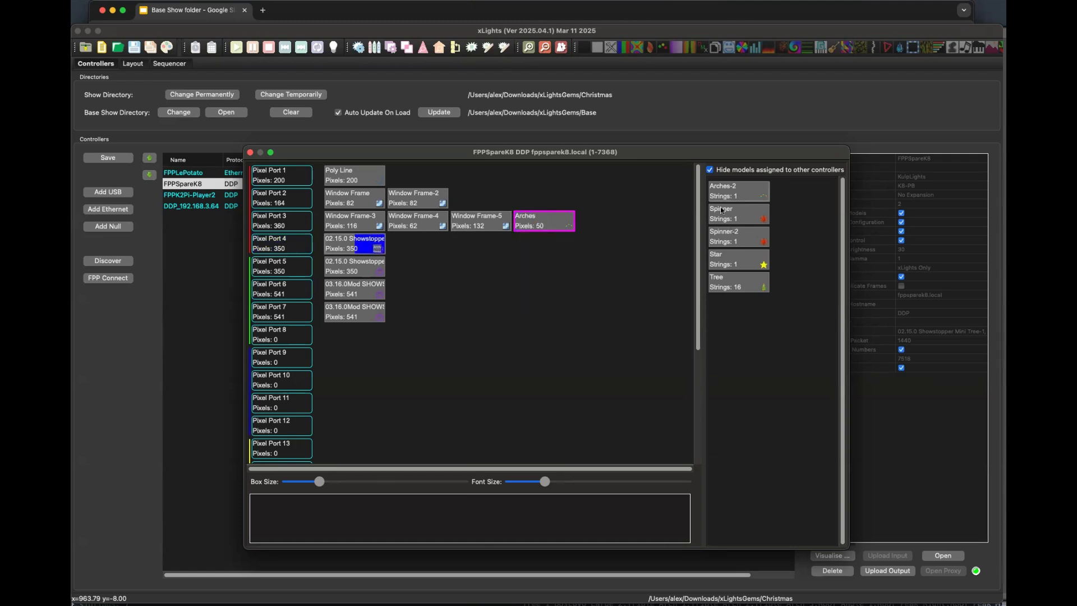
drag(724, 192, 448, 264)
drag(380, 291, 377, 292)
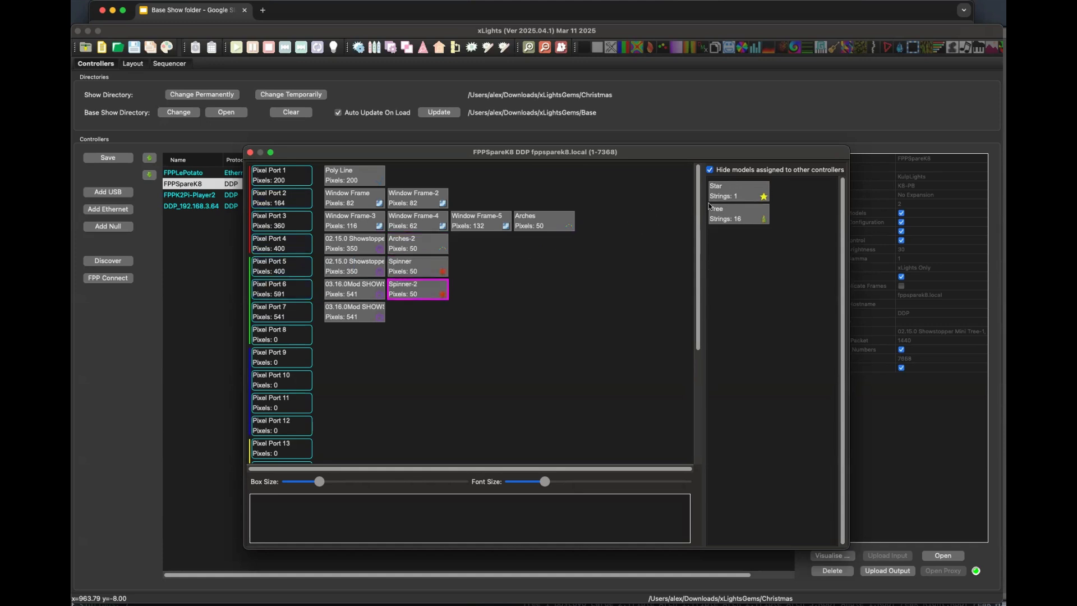
drag(732, 188, 367, 310)
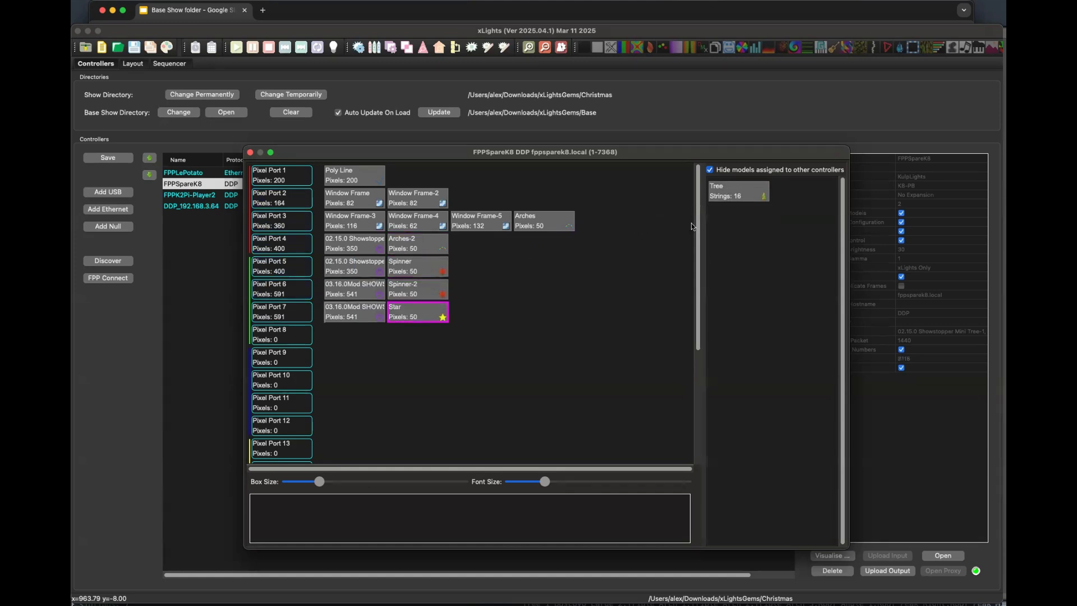
- Remove Arches from pixel port 3, inspect the chained models' details, and save the Christmas controller setup
drag(546, 219, 762, 238)
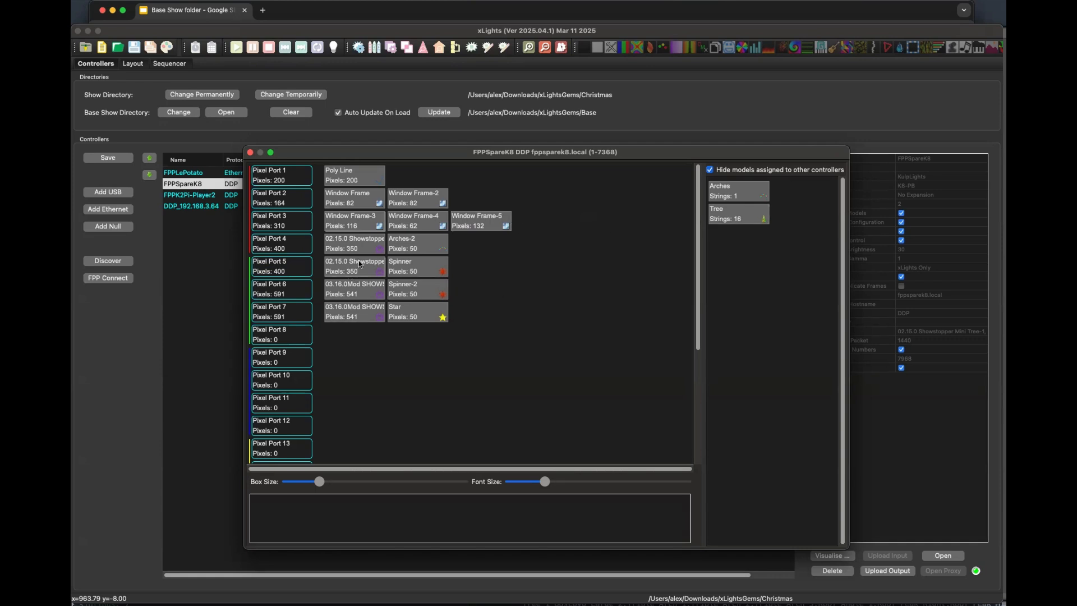
mouse_move(359, 264)
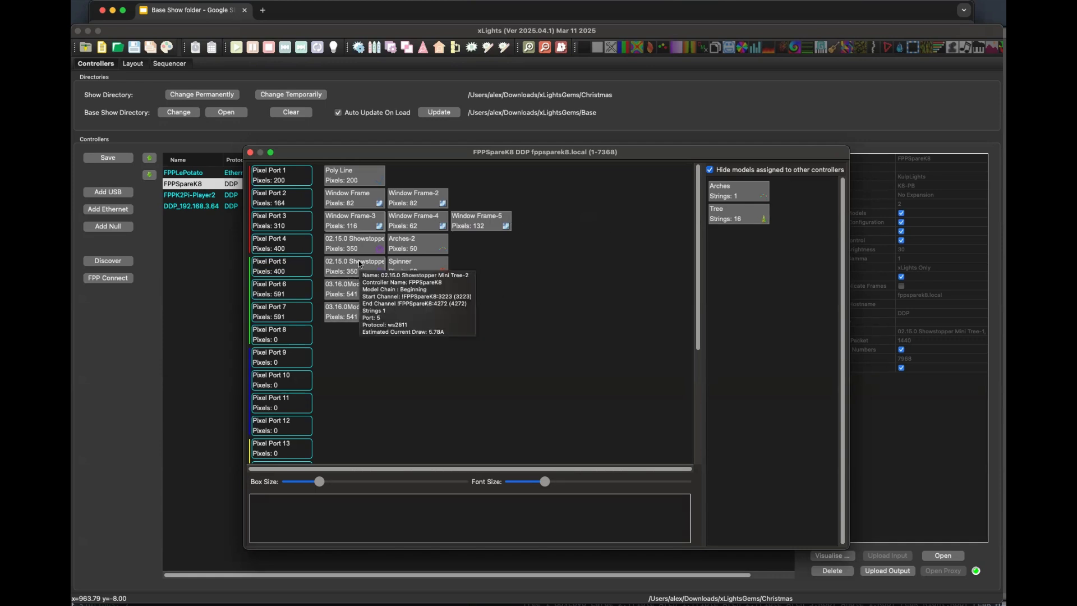
mouse_move(383, 223)
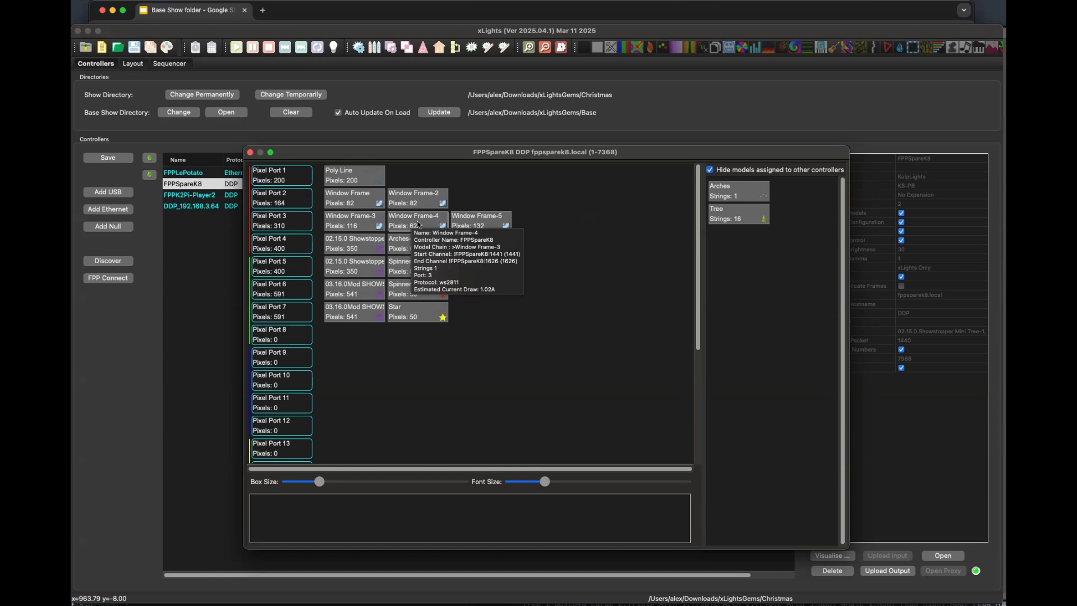
mouse_move(401, 246)
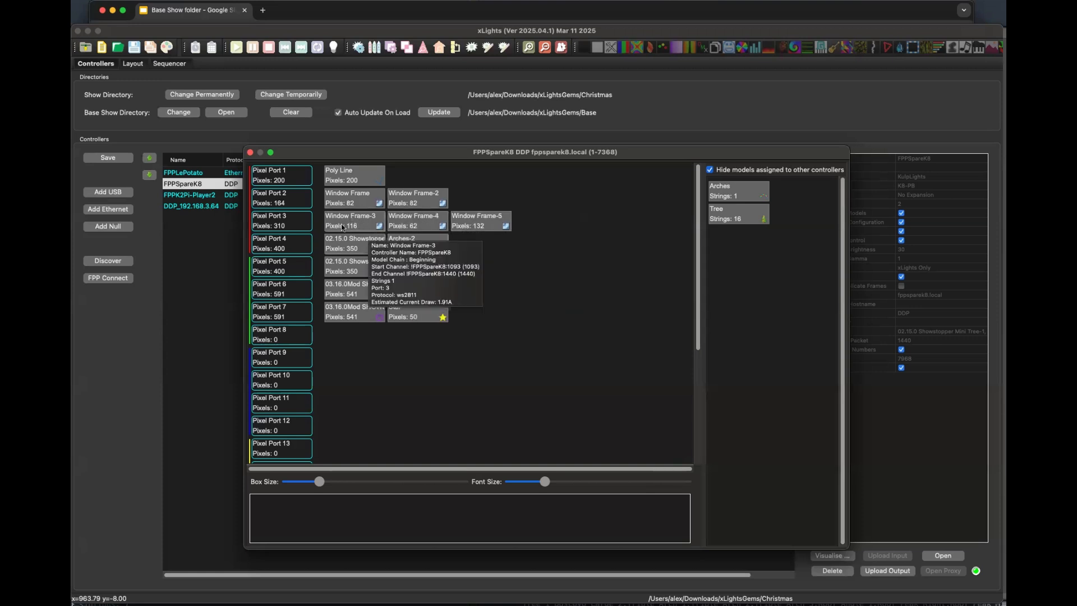
mouse_move(488, 224)
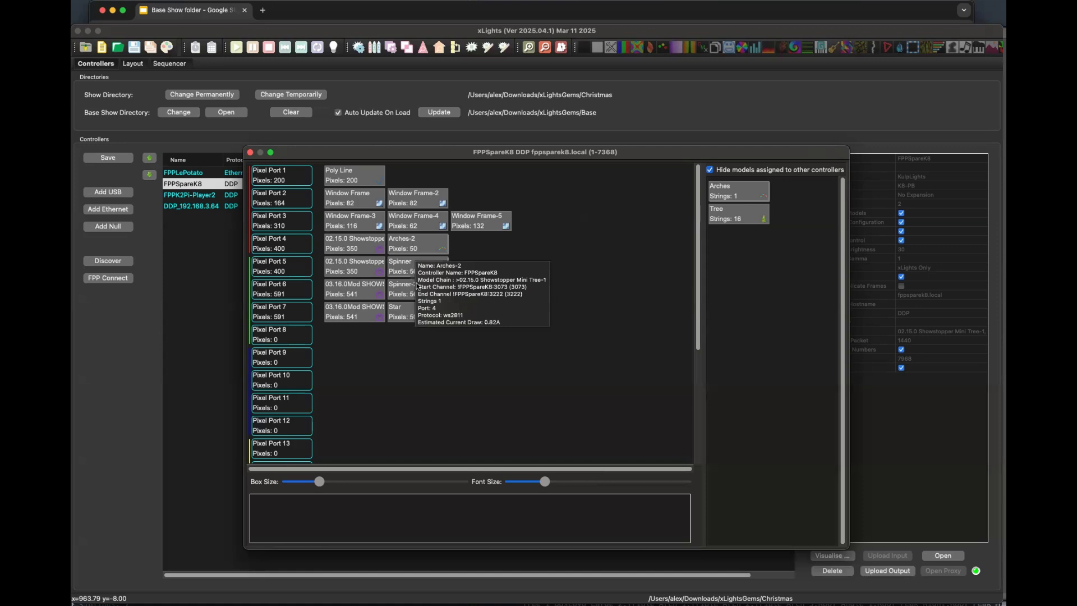
click(249, 153)
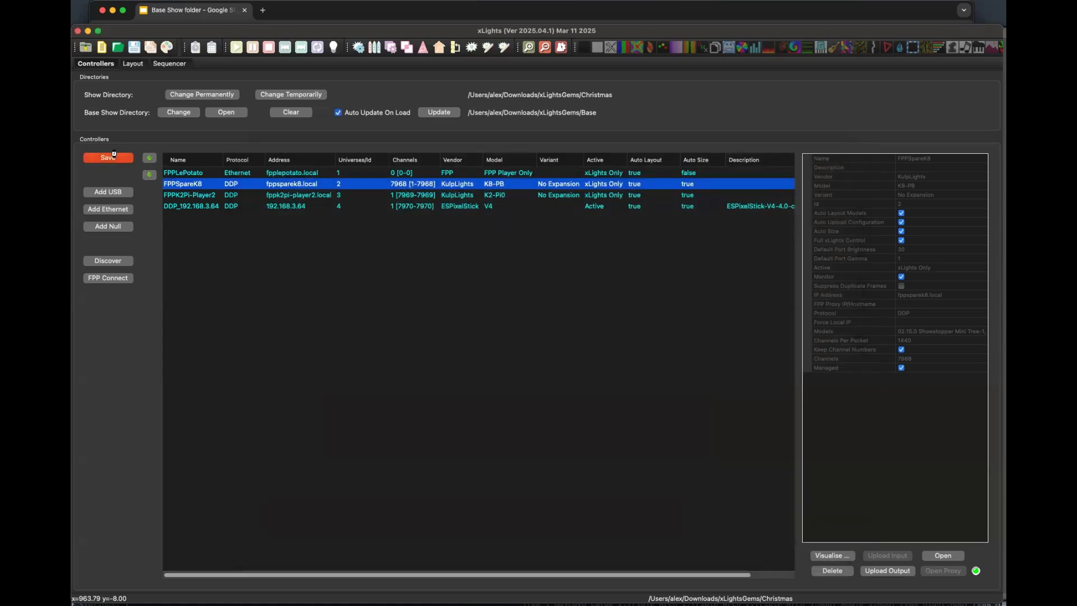
- Compare FPPSpareK8's port assignments in the Base show with those in the restored Christmas show
click(228, 113)
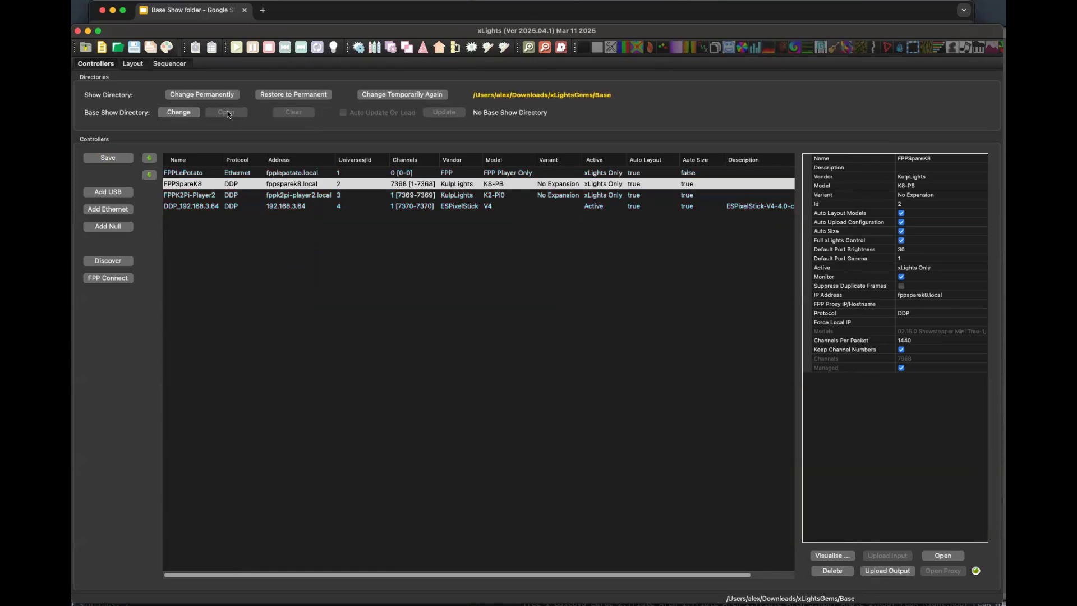
double_click(289, 184)
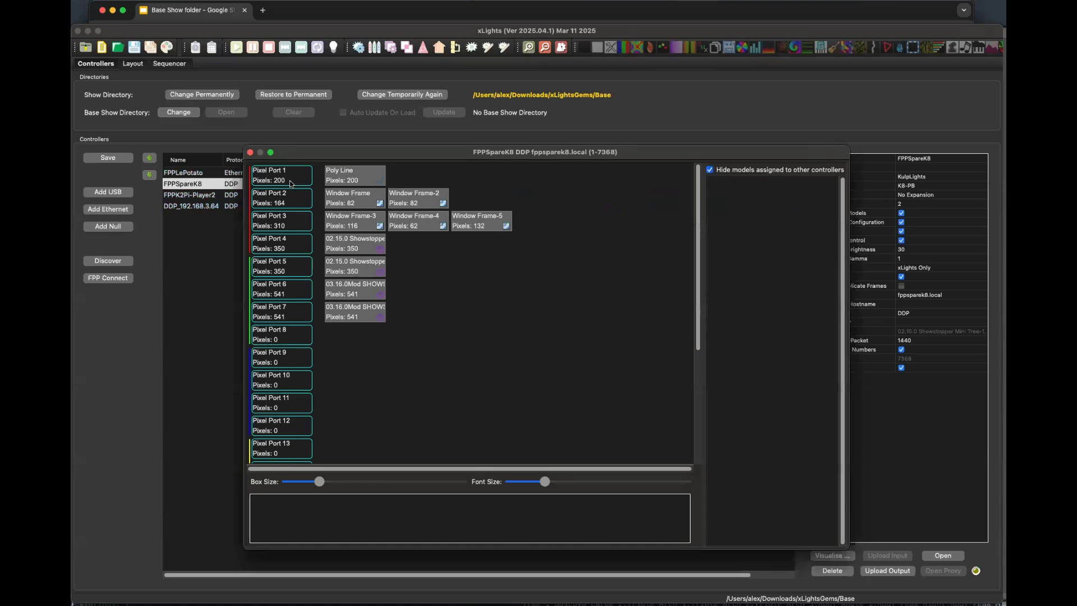
click(251, 152)
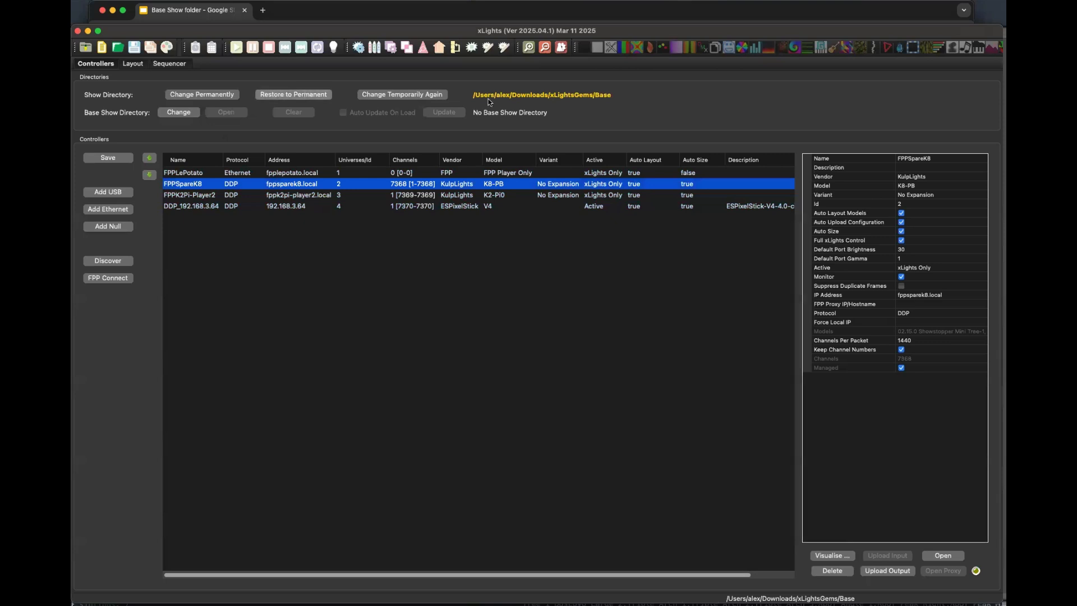
click(325, 94)
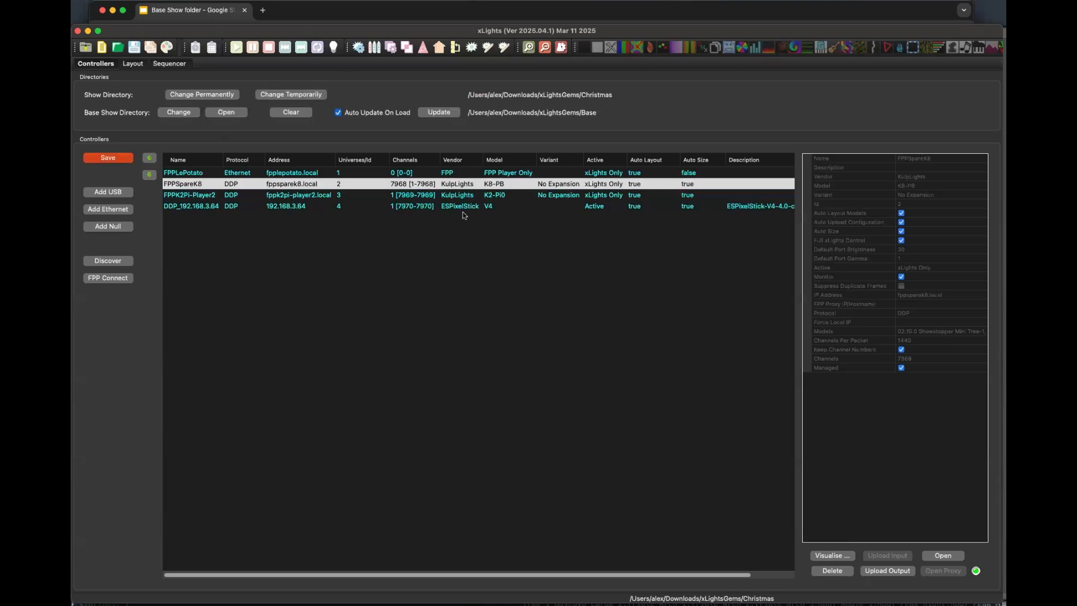
double_click(469, 185)
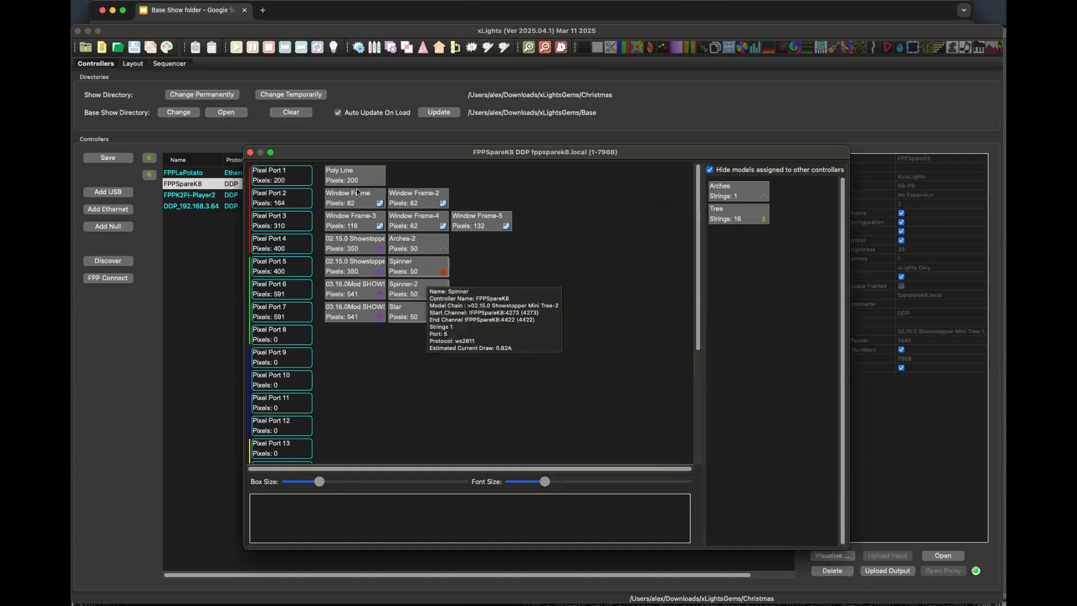
click(250, 152)
- Temporarily change the show directory to the Halloween folder
click(309, 92)
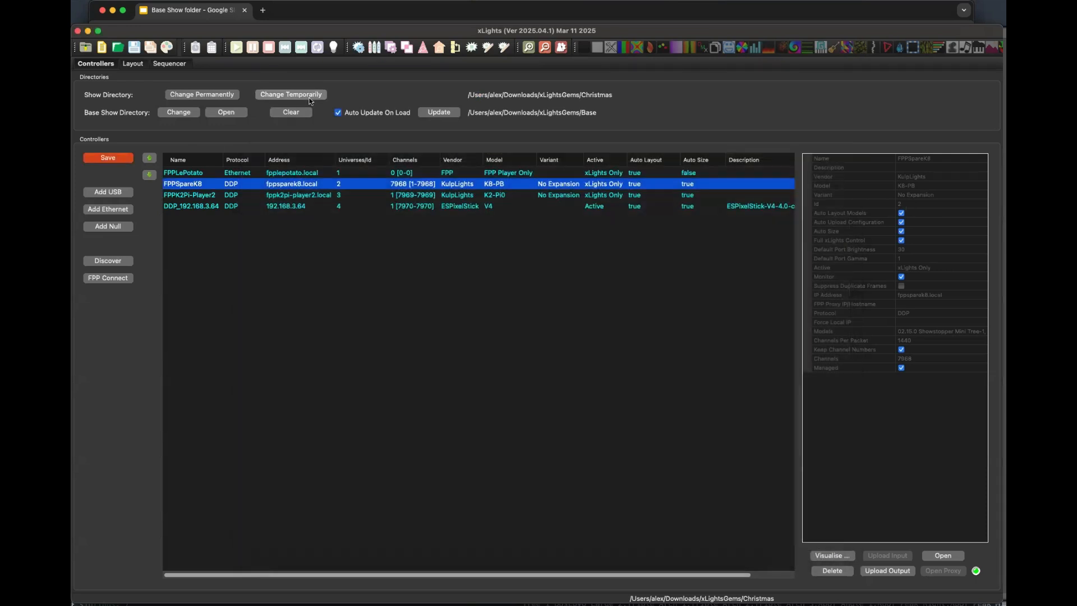
click(660, 51)
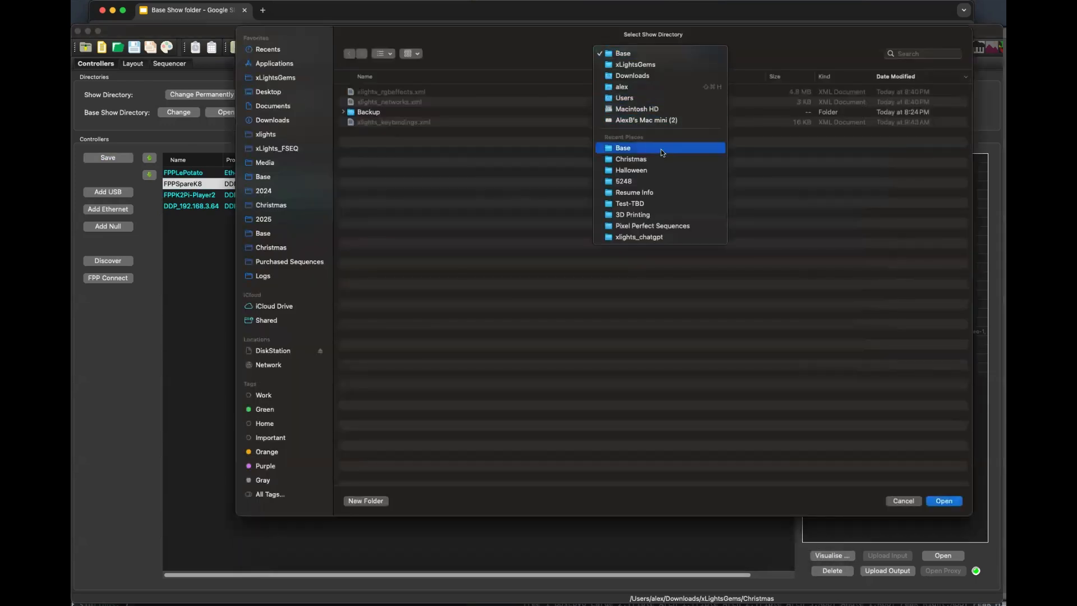
click(660, 169)
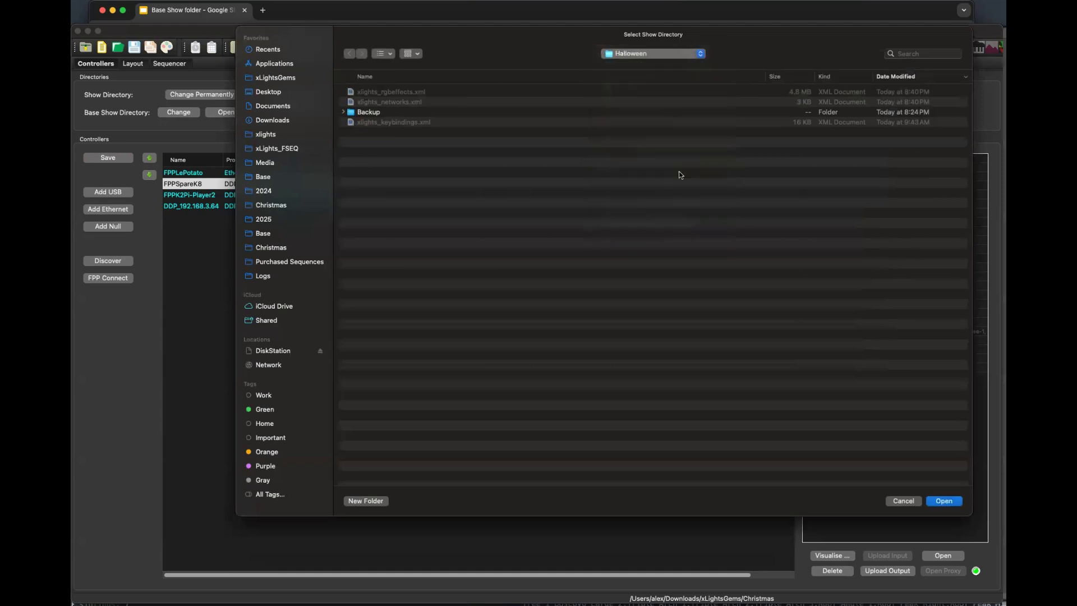
click(953, 505)
click(631, 214)
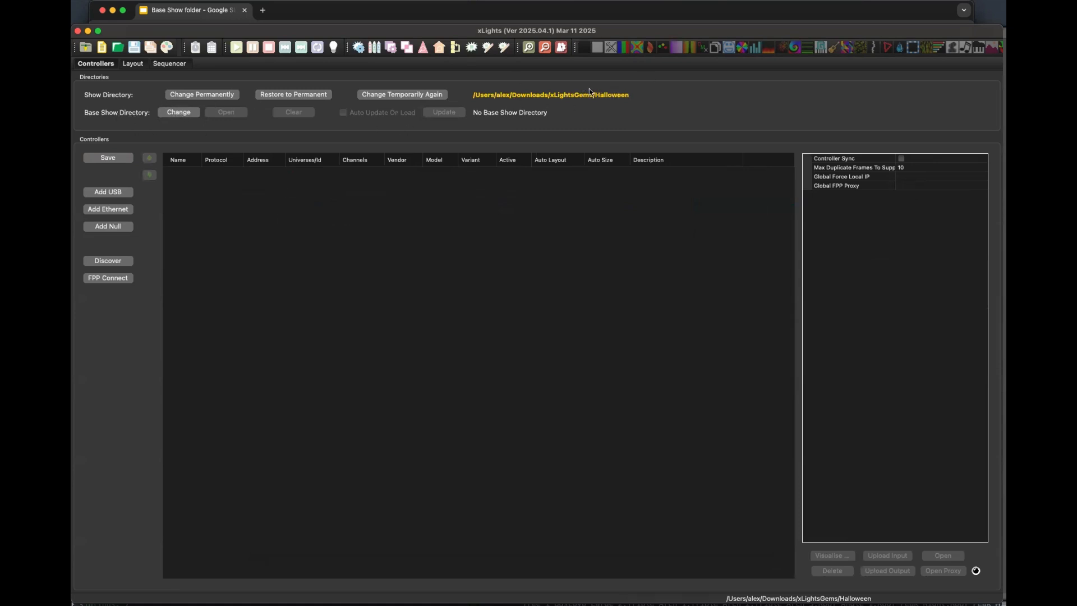
- Set the Base folder in xLightsGems as the Halloween show's base show directory
click(168, 112)
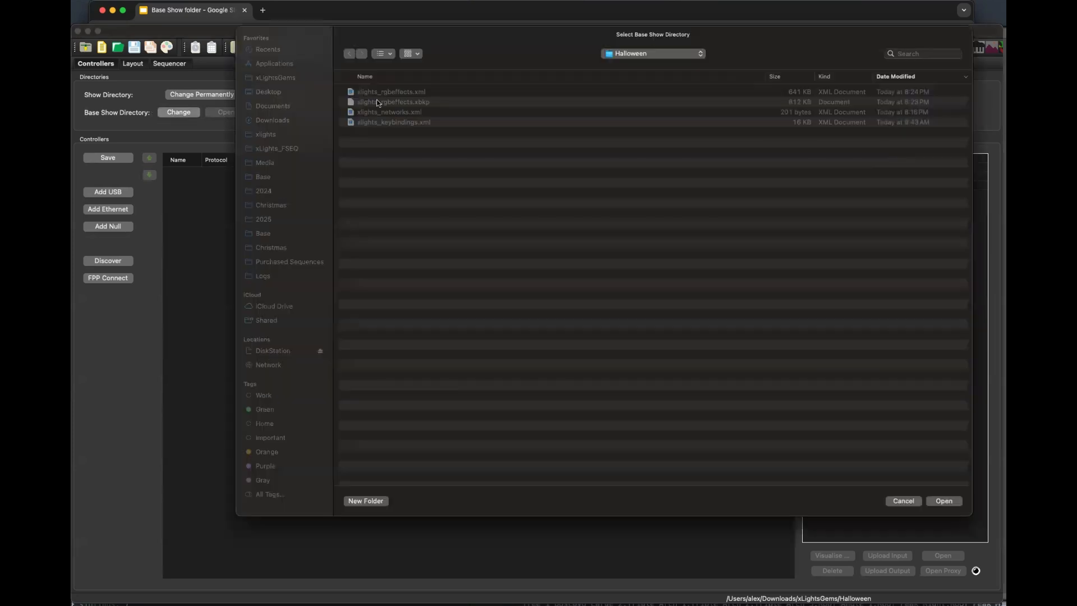
click(640, 54)
click(634, 160)
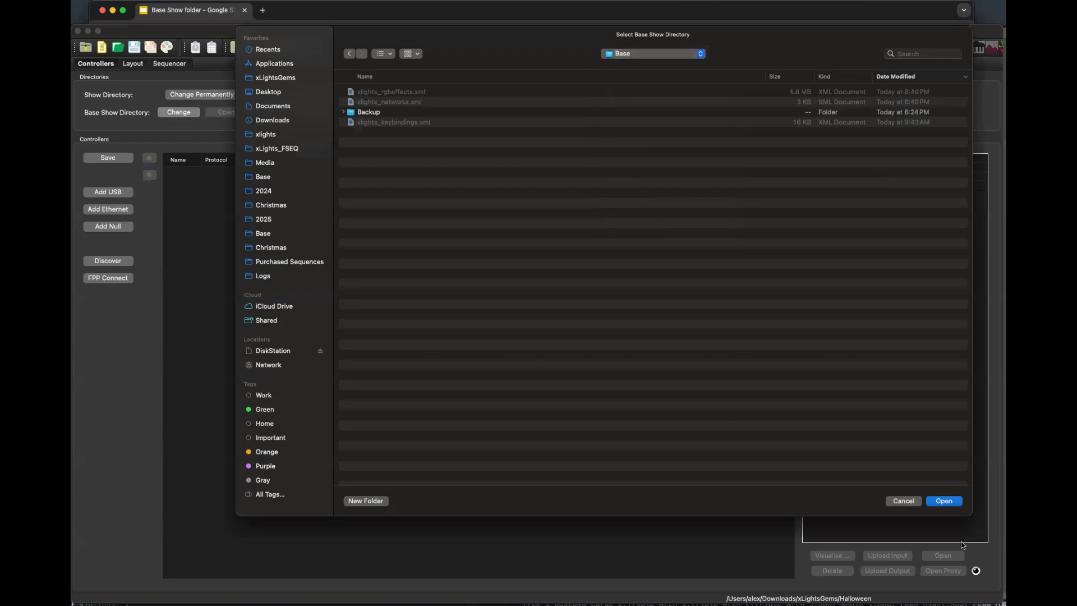
click(947, 502)
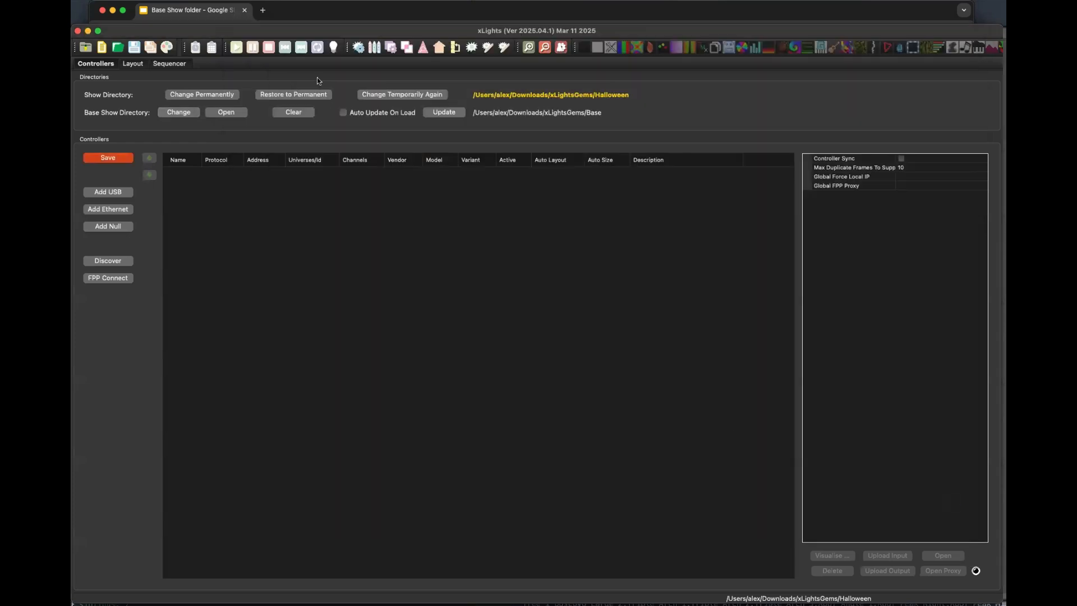
- Enable Auto Update On Load and update the Halloween show from Base, taking the base version of every clashing model
click(444, 113)
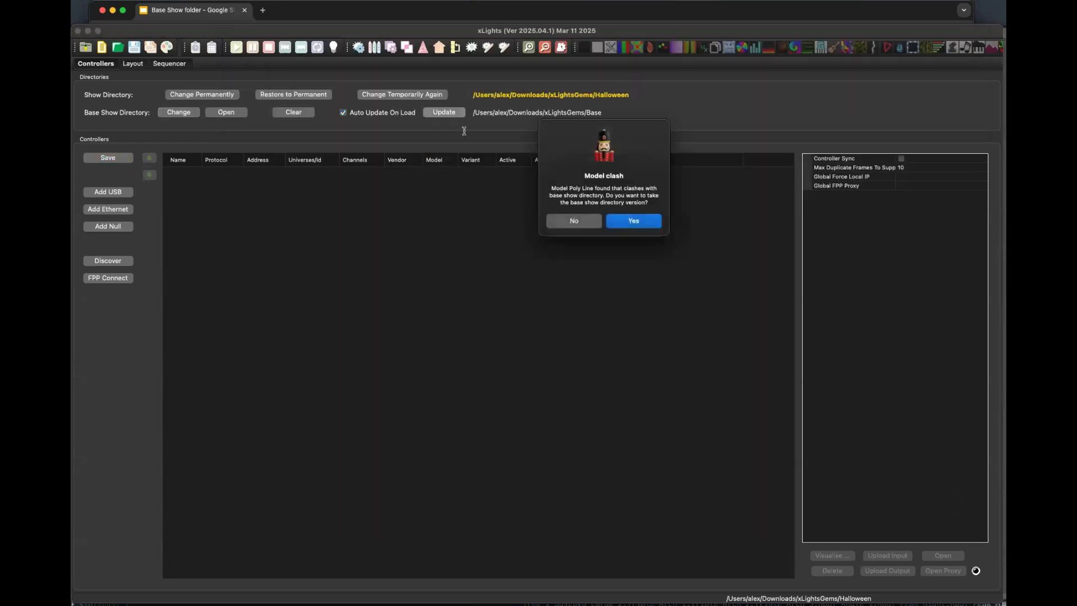
click(629, 217)
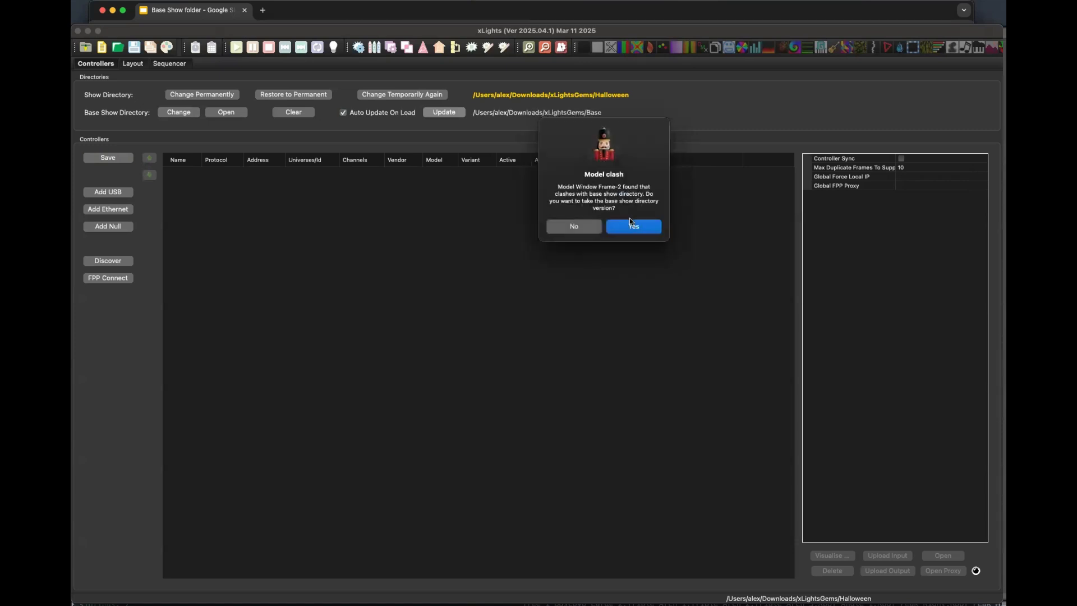
click(630, 220)
click(642, 230)
click(643, 223)
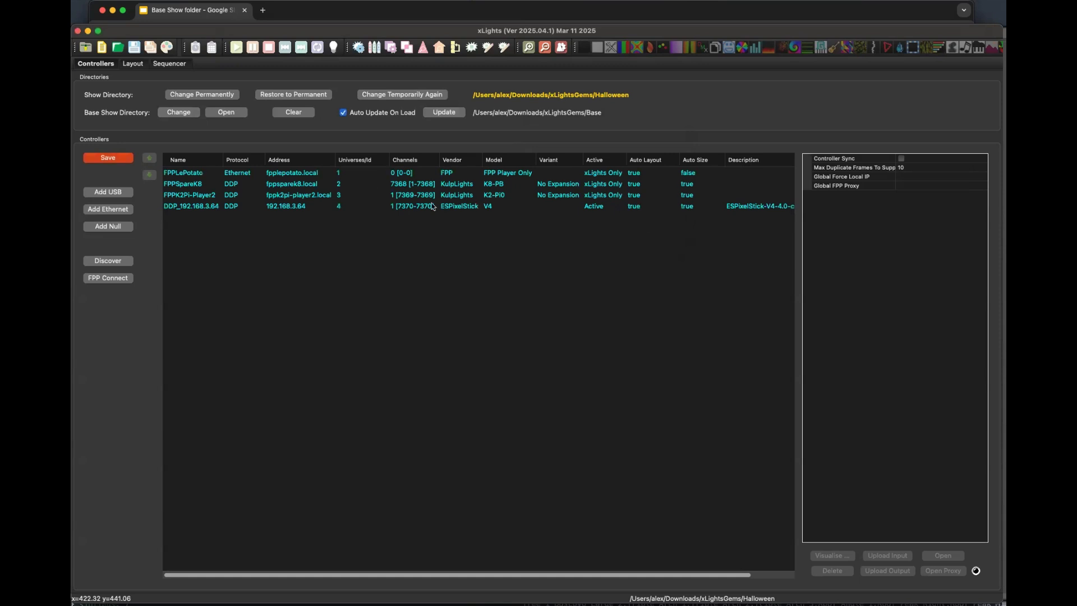
- Review the models assigned to FPPSpareK8's pixel ports in the Halloween show
click(467, 187)
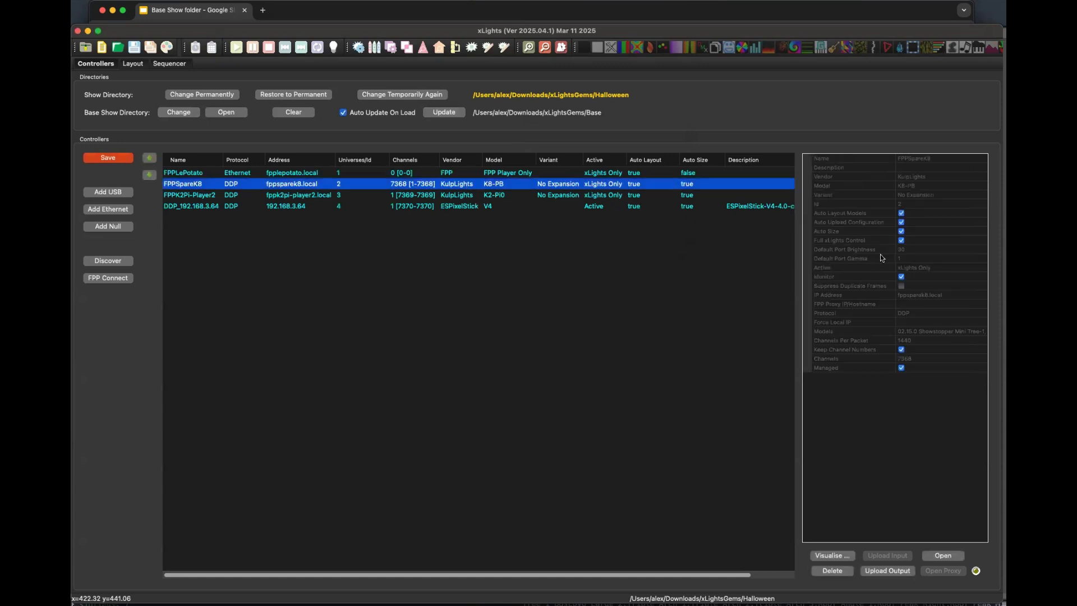
double_click(340, 186)
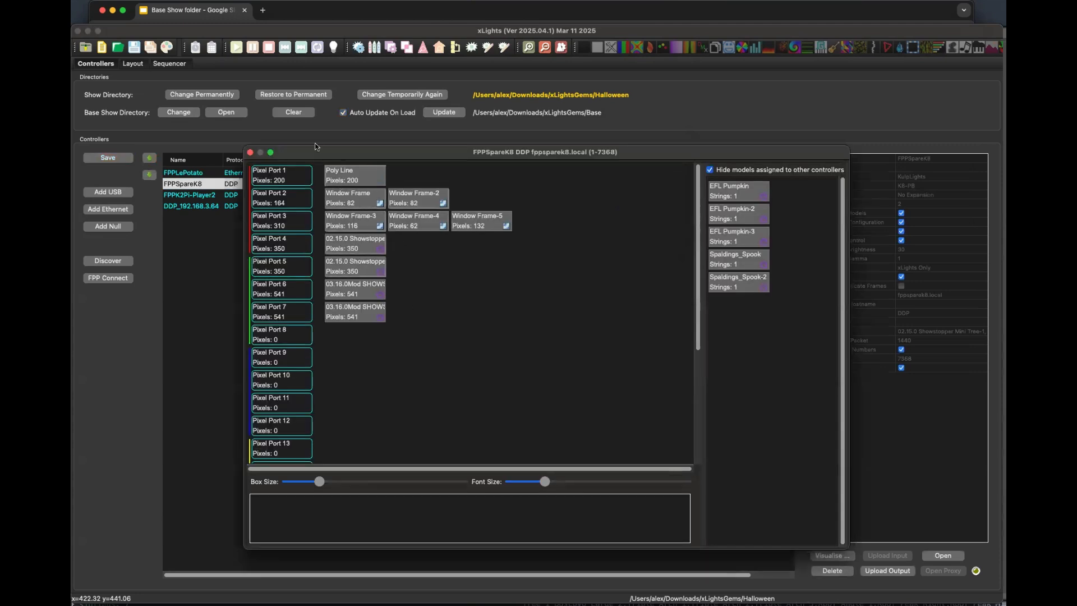
click(251, 153)
- In the Halloween layout, move the three EFL Pumpkins to the right of the mini trees and save the layout
click(133, 64)
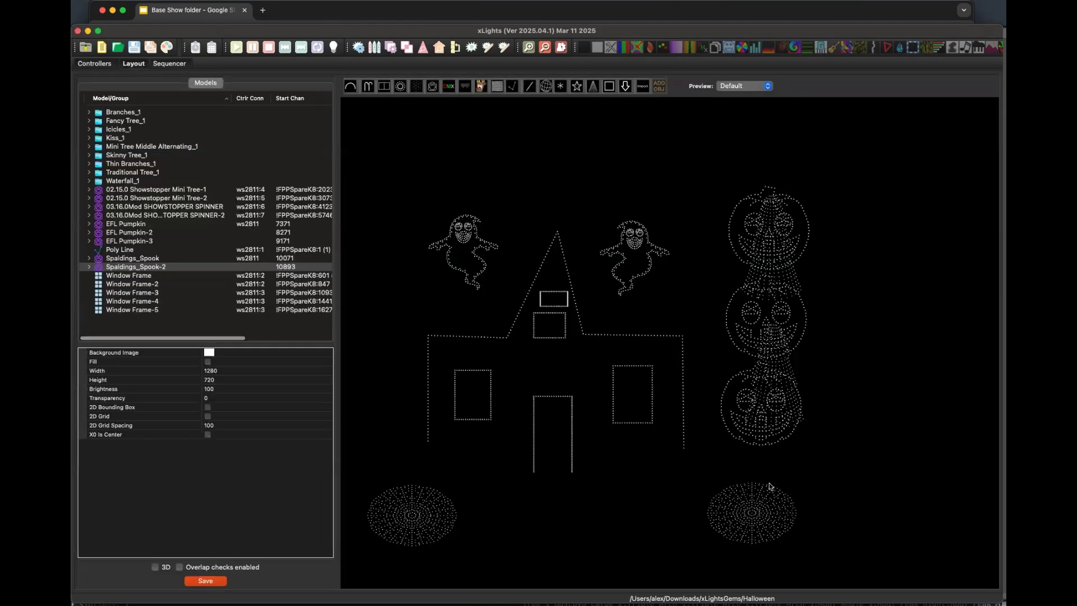
drag(797, 236, 878, 241)
drag(780, 308, 863, 325)
drag(729, 415, 818, 438)
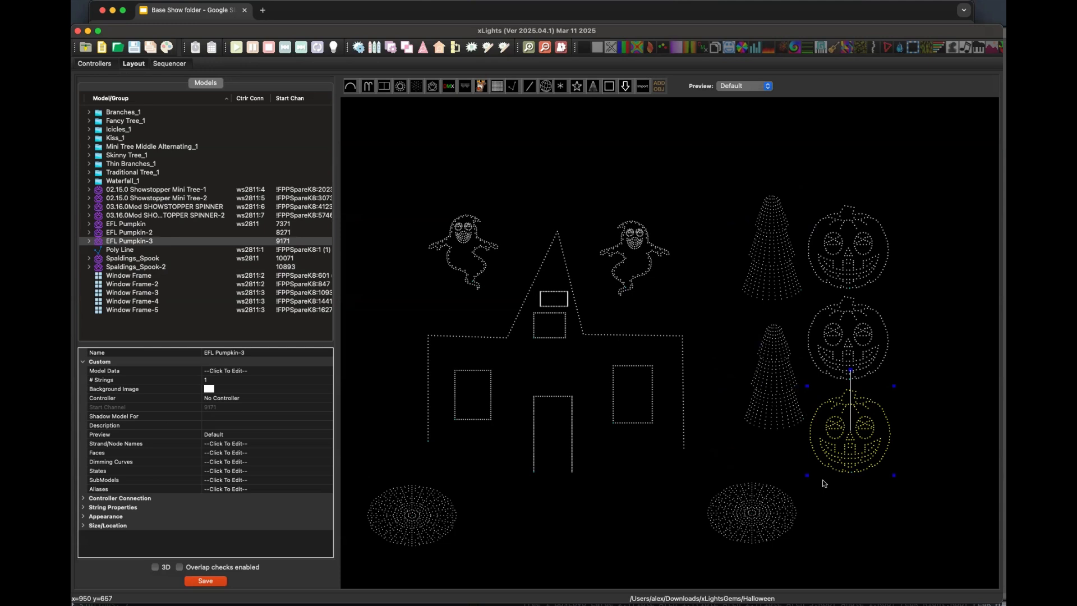
click(226, 581)
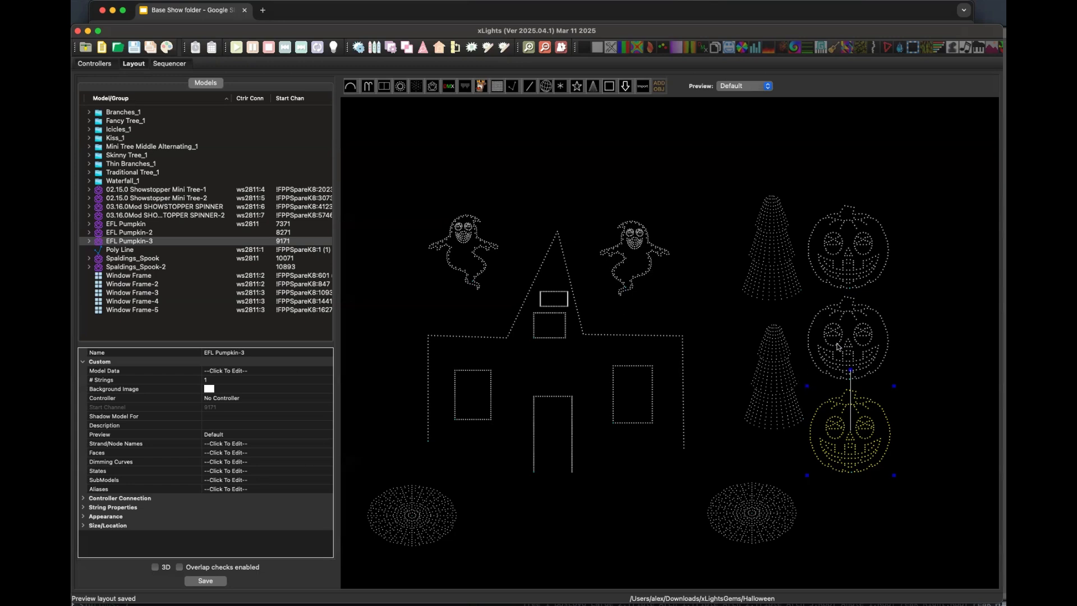
- Nudge the three EFL Pumpkins slightly further right of the mini trees, adjusting their vertical stacking
drag(852, 247, 860, 237)
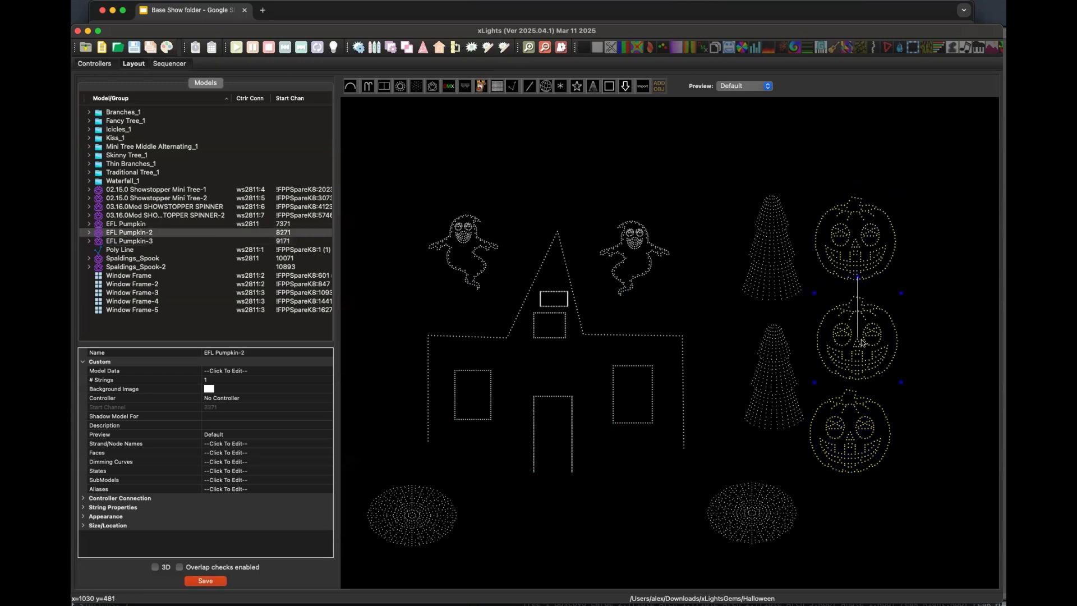
drag(847, 348, 856, 348)
drag(859, 425, 874, 434)
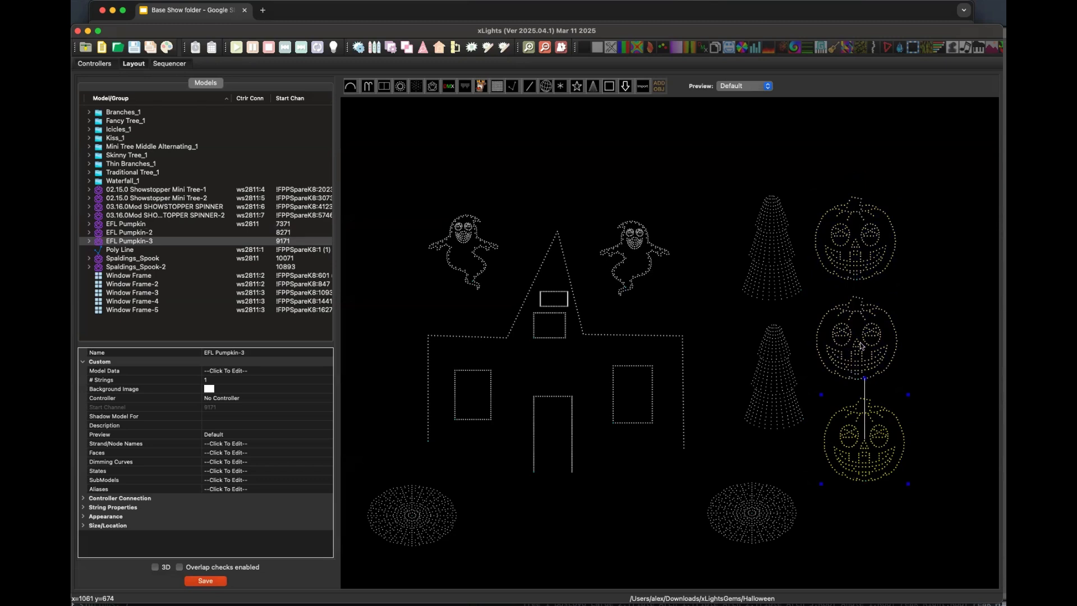
drag(862, 330, 868, 331)
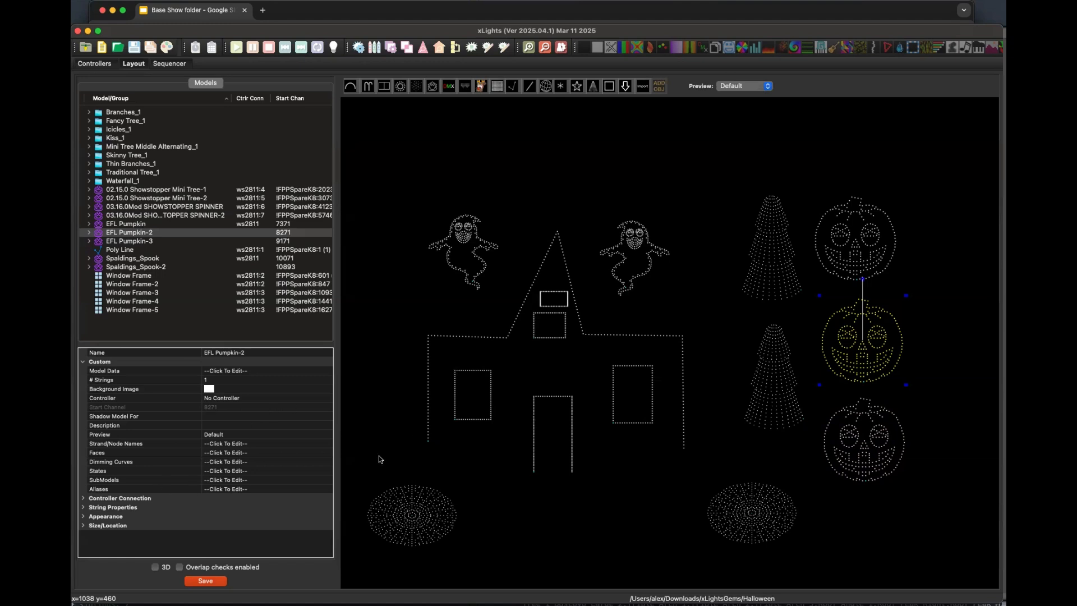
- Examine the submodels of 02.15.0 Showstopper Mini Tree-2, including Branches and Middle, and close the definition without changes
click(416, 521)
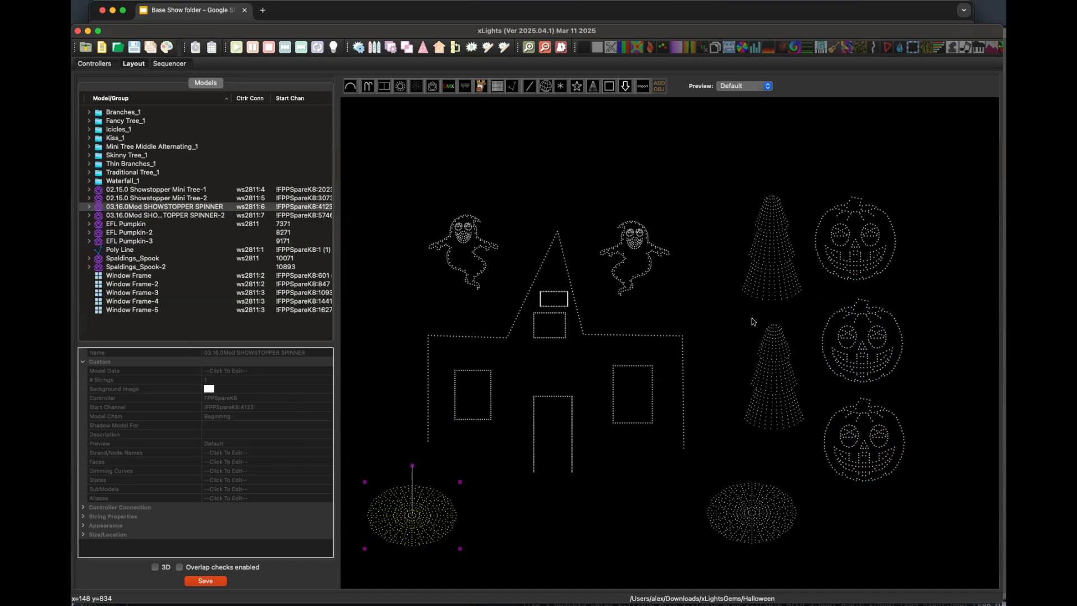
click(779, 258)
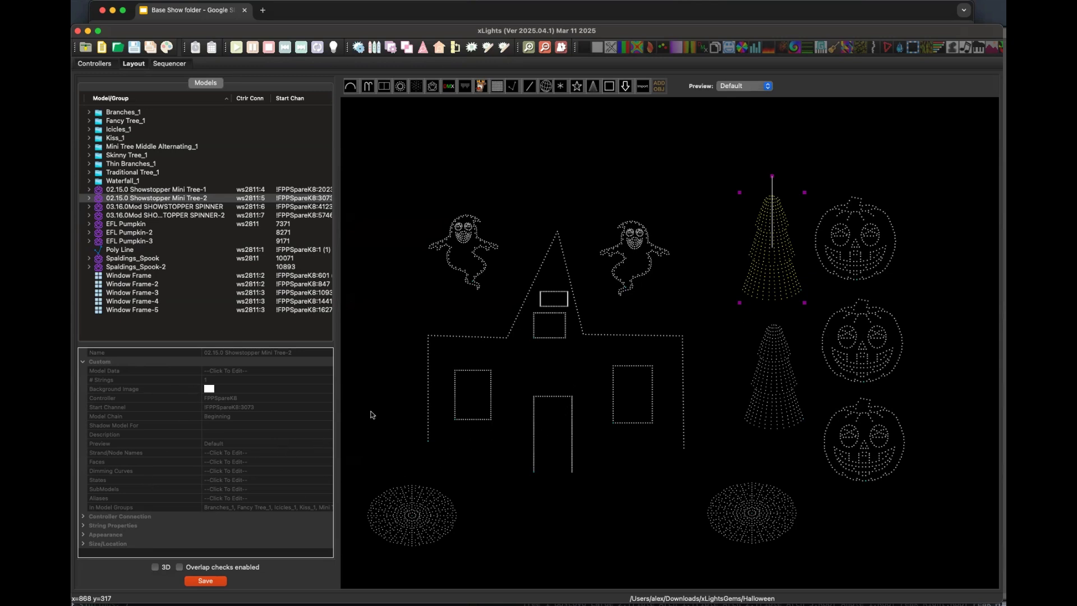
key(s)
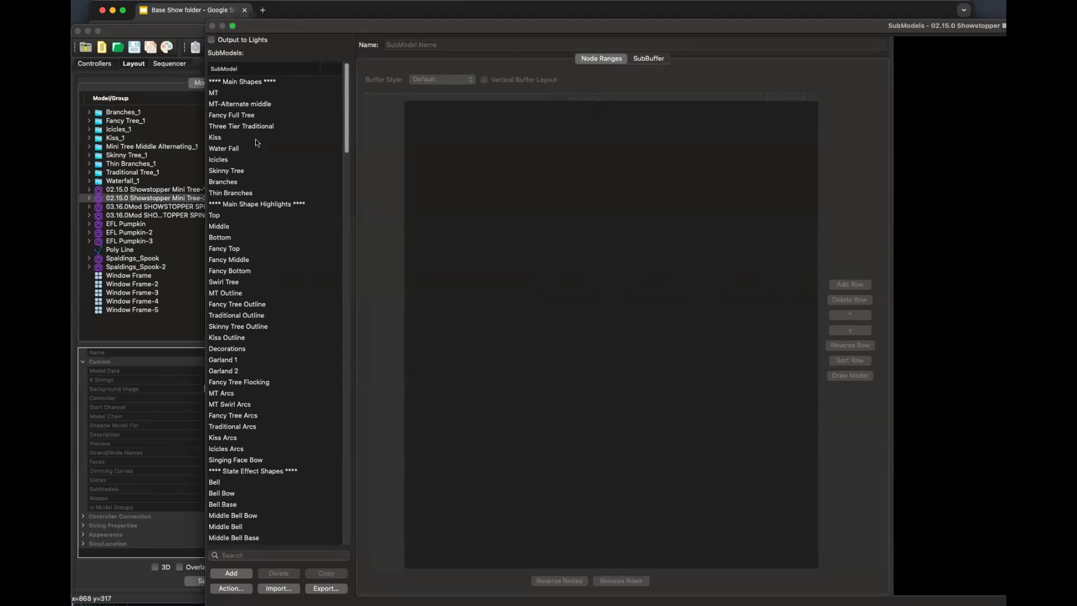
click(249, 183)
click(252, 205)
click(284, 227)
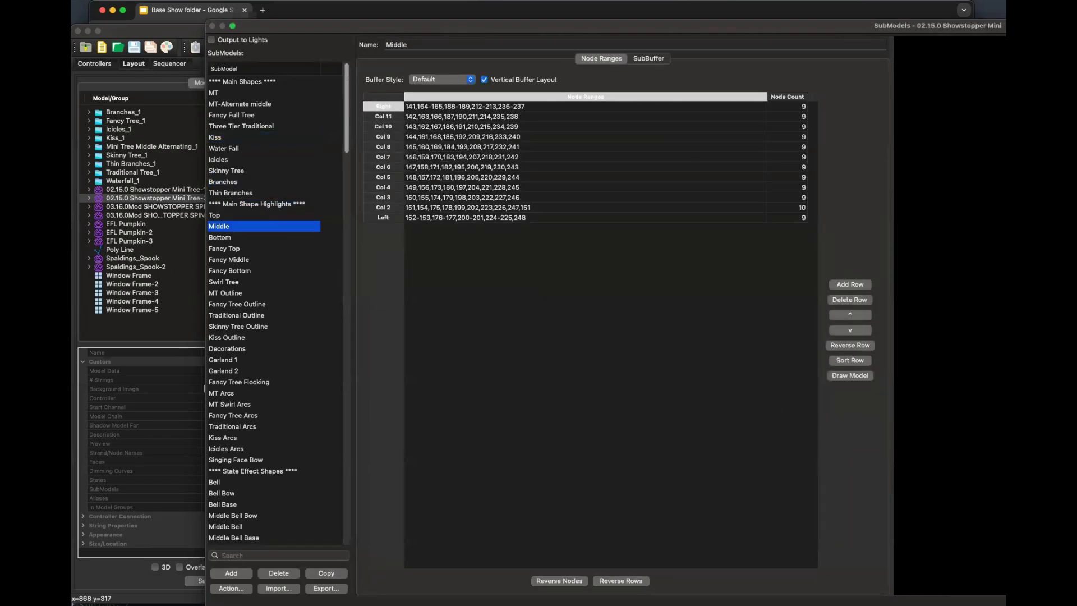
drag(381, 26, 258, 22)
drag(645, 22, 330, 23)
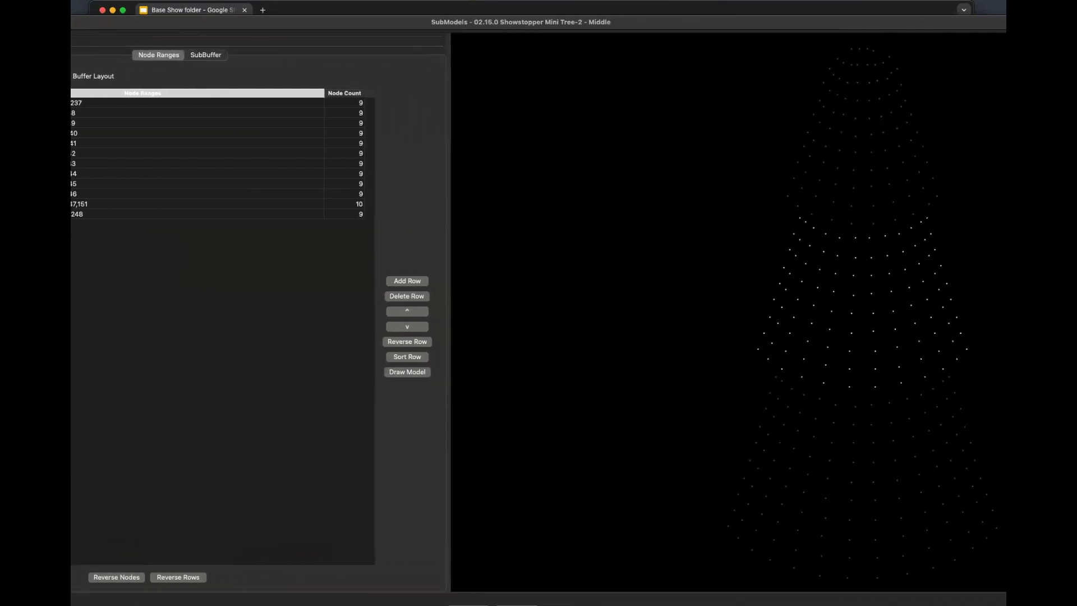
drag(1004, 34, 740, 17)
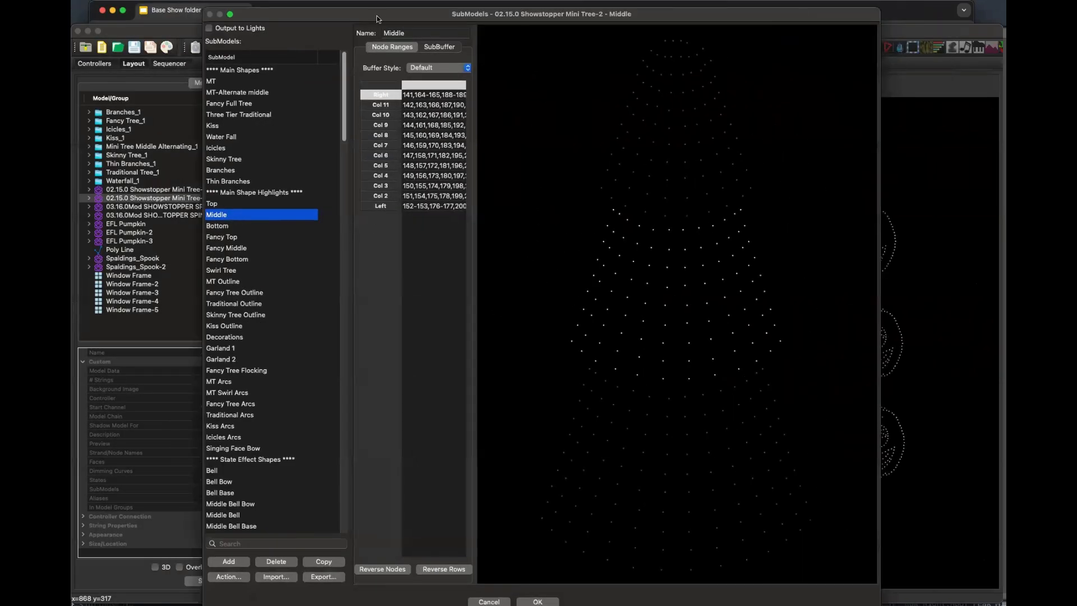
drag(382, 9, 382, 47)
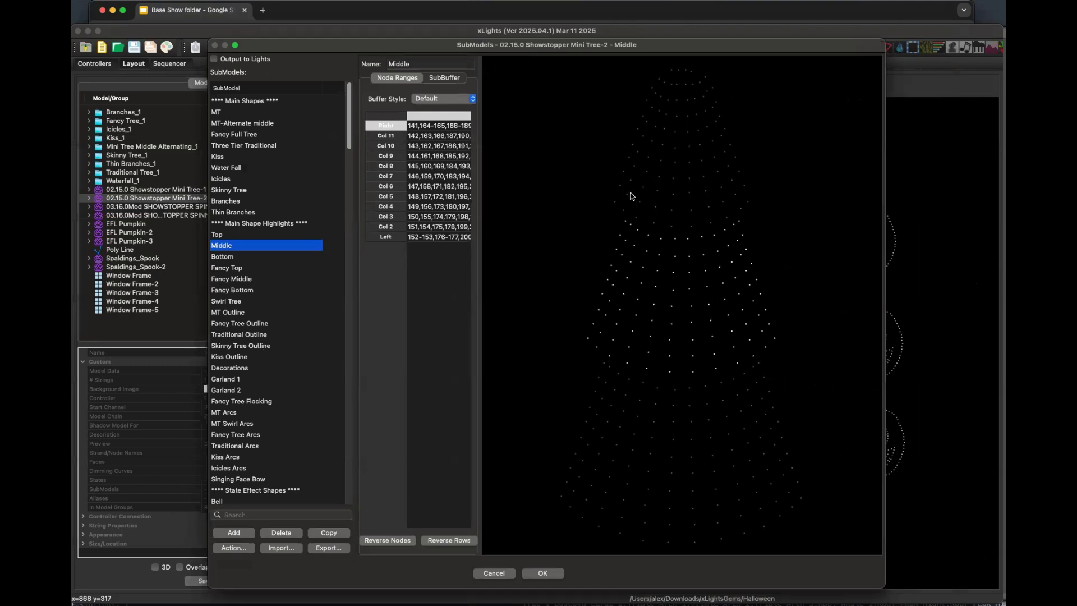
click(494, 572)
click(332, 166)
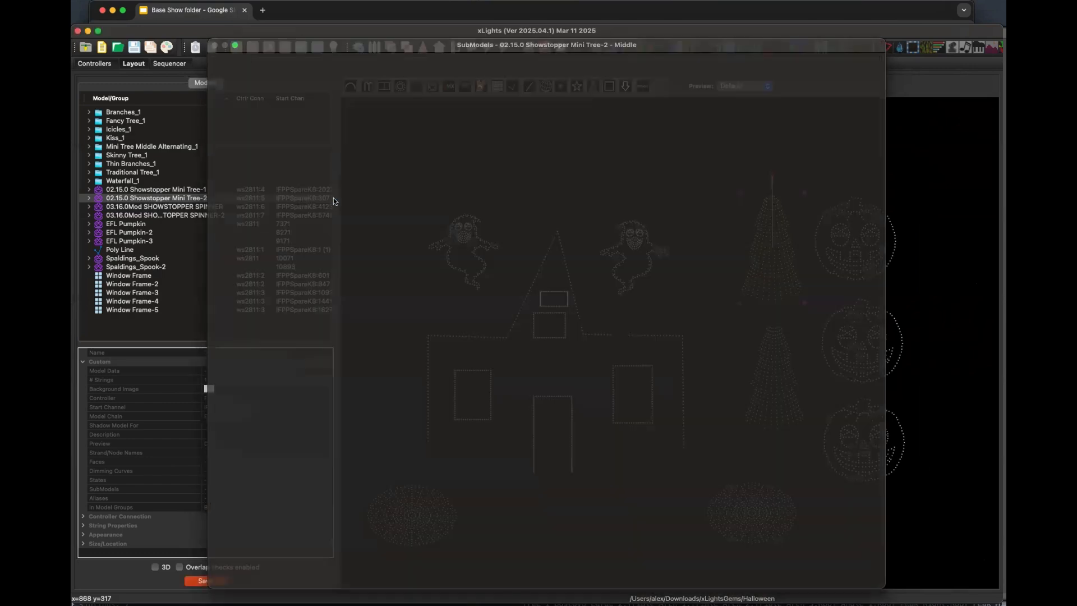
- Examine the list of state definitions for 02.15.0 Showstopper Mini Tree-2 and cancel without changing them
click(417, 509)
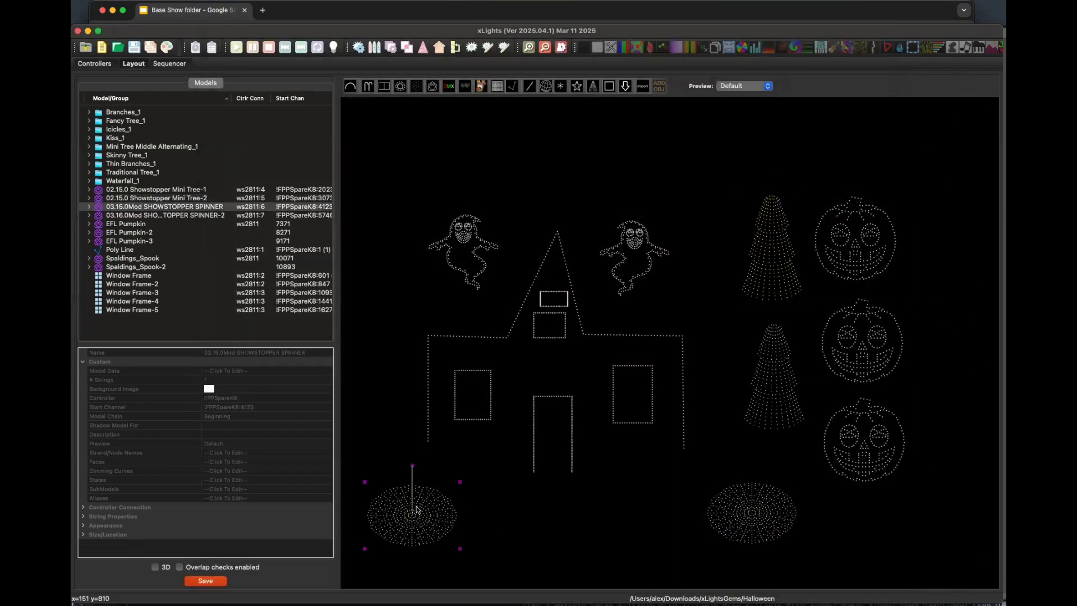
click(768, 248)
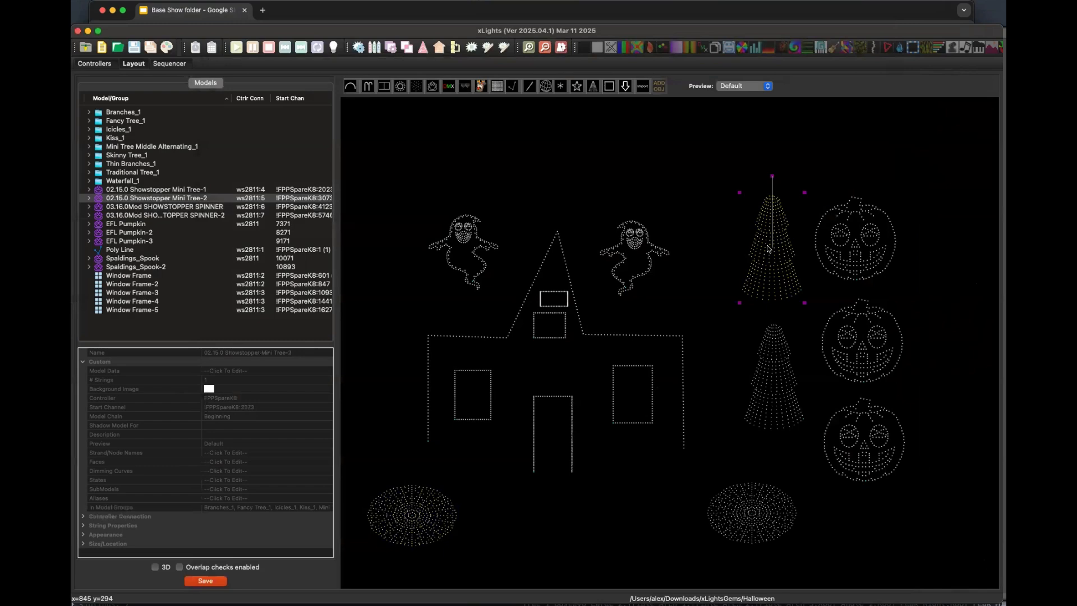
key(s)
drag(322, 128, 497, 126)
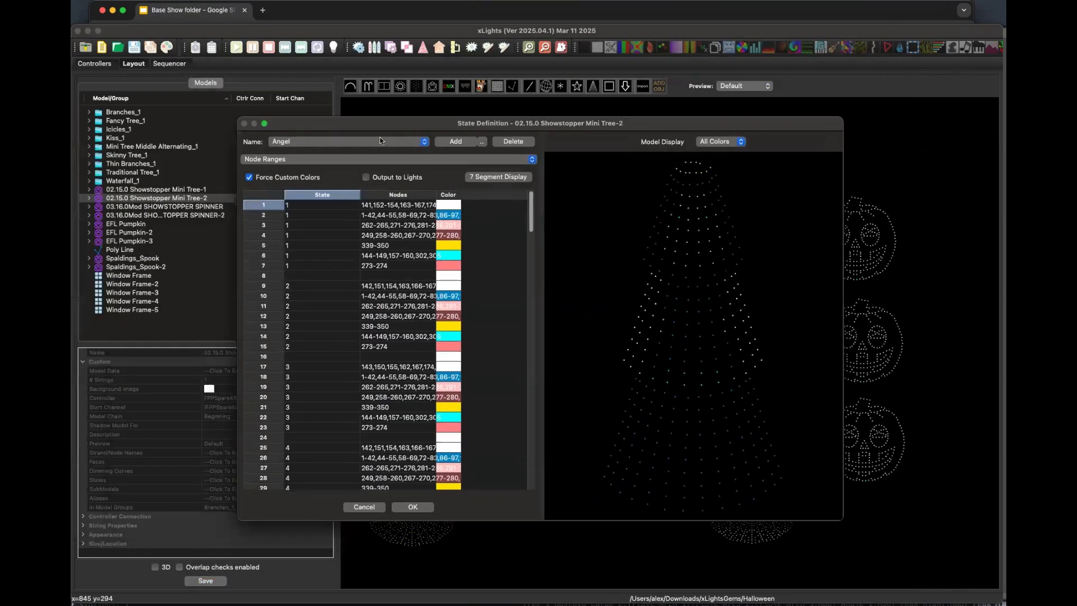
click(355, 144)
scroll(354, 396, down, 3)
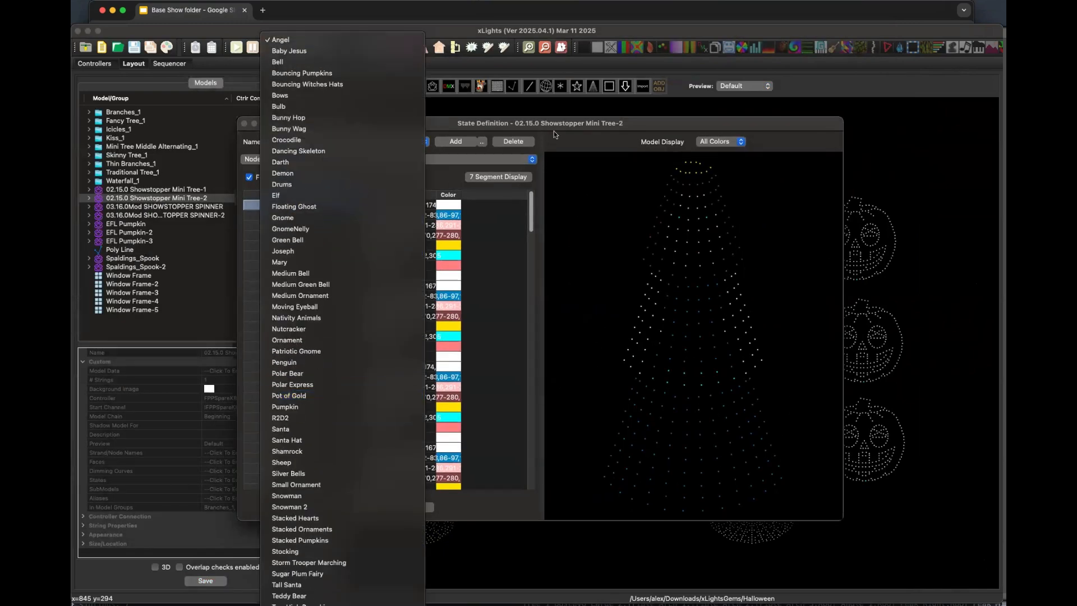
click(566, 120)
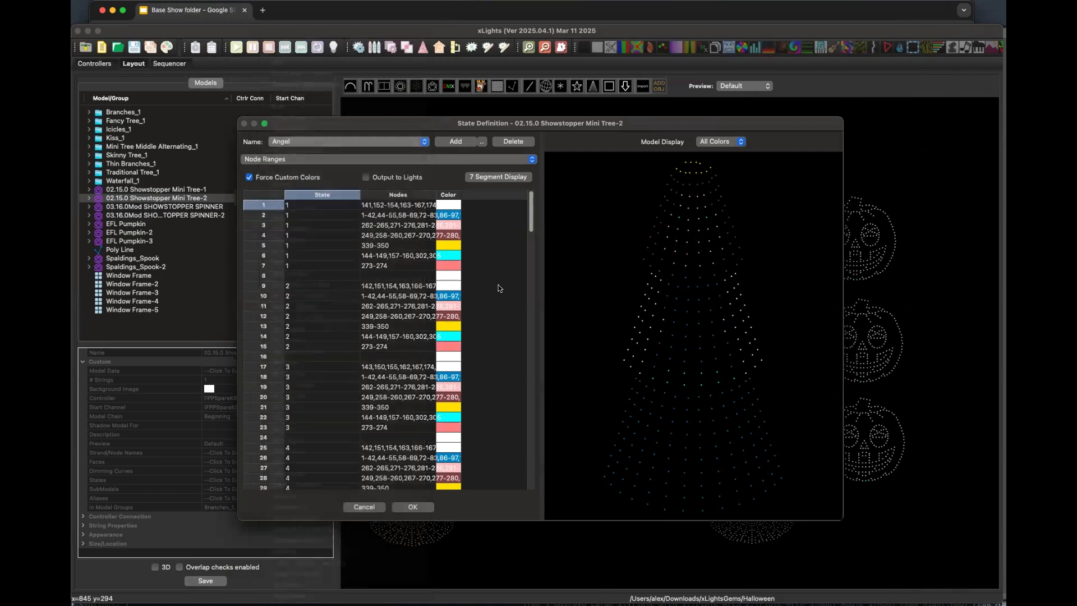
click(364, 507)
click(265, 464)
click(269, 480)
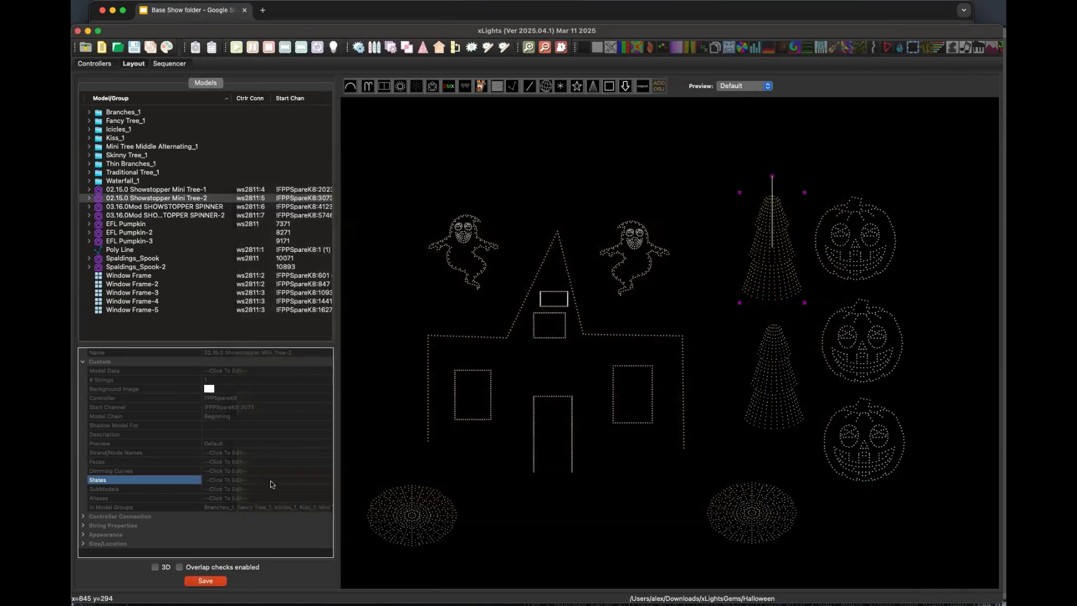
click(282, 490)
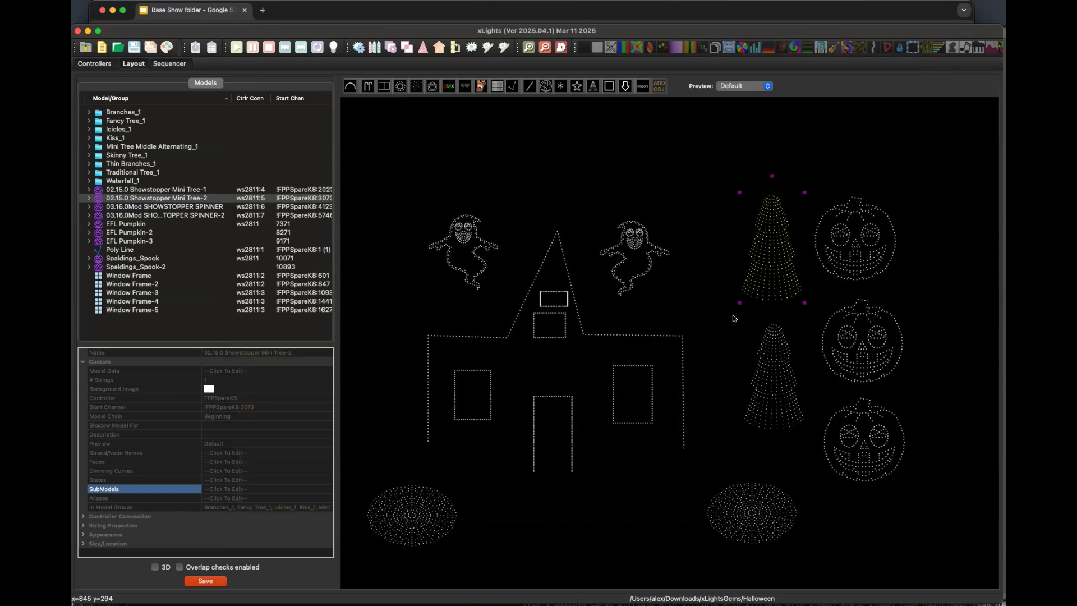
- Open the linked Base show directory from the Halloween show, discarding the unsaved layout changes
click(96, 64)
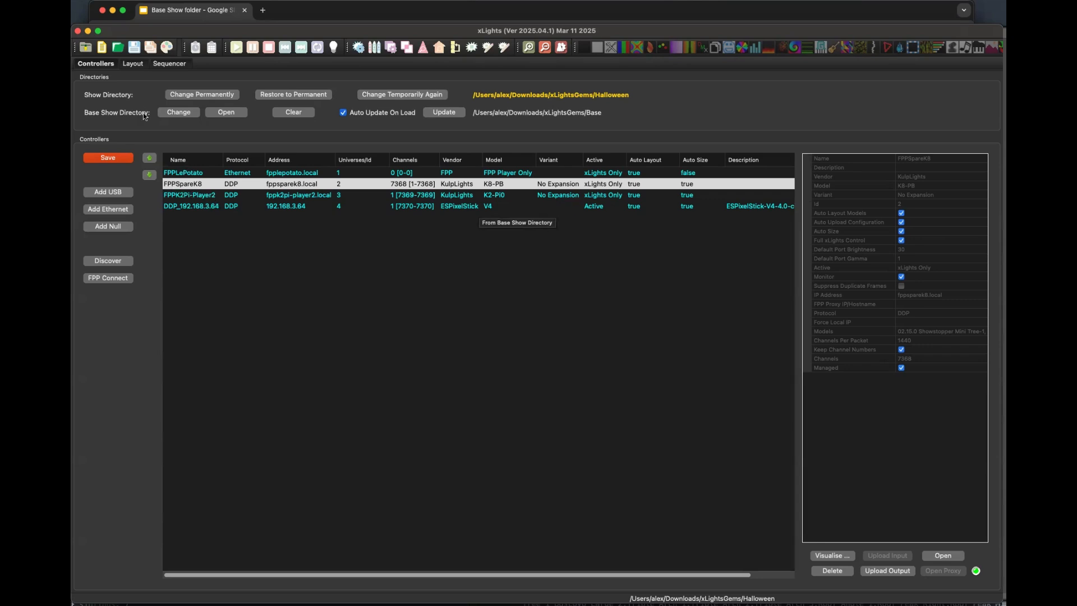
click(231, 113)
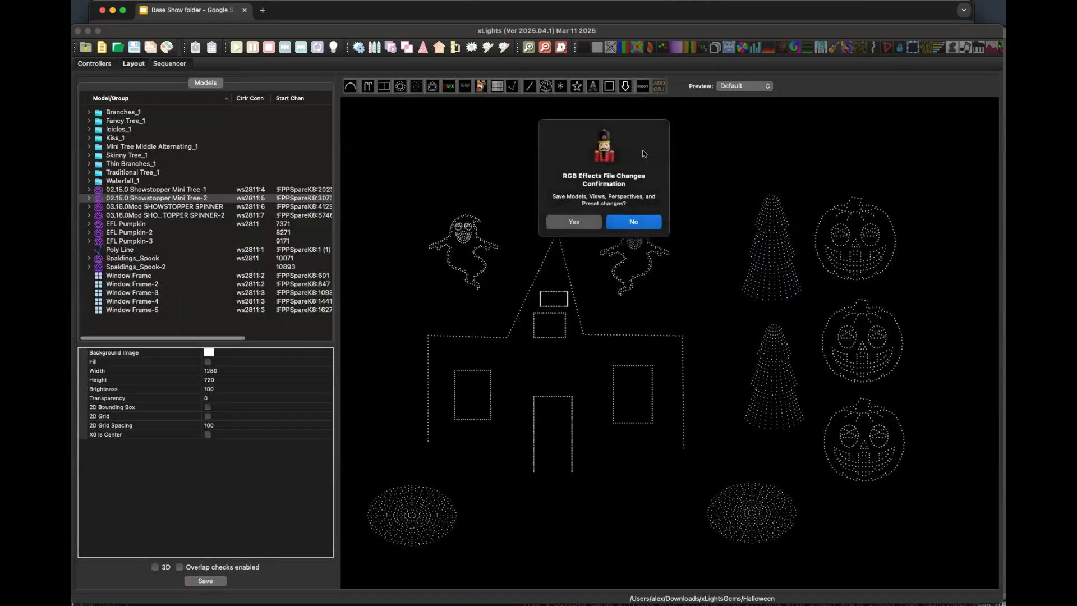
click(645, 224)
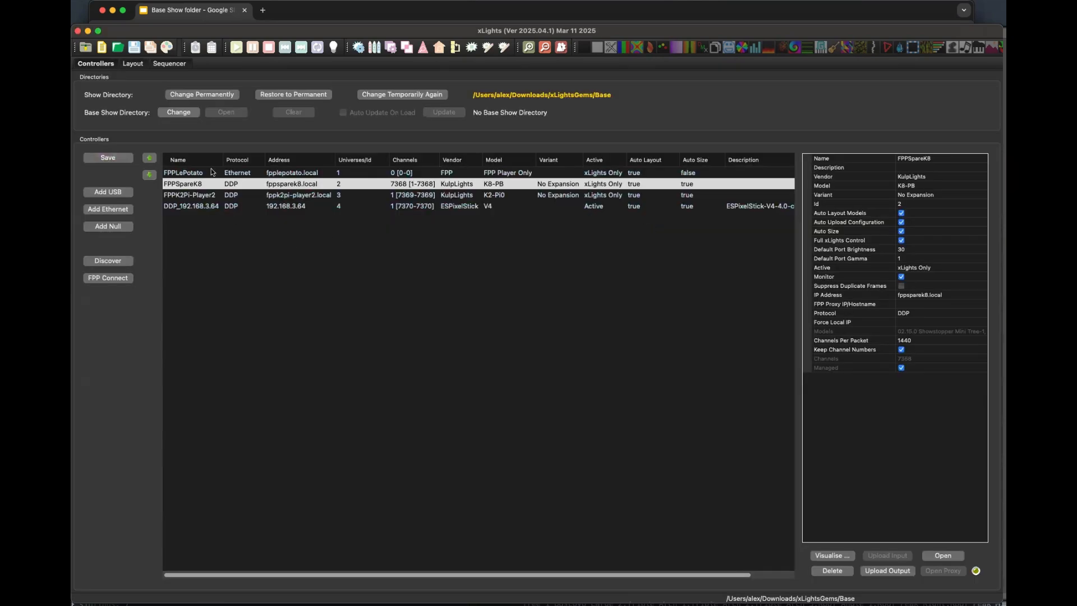
- View the Base show's layout and inspect the ports of the FPPK2Pi-Player2 controller
click(133, 63)
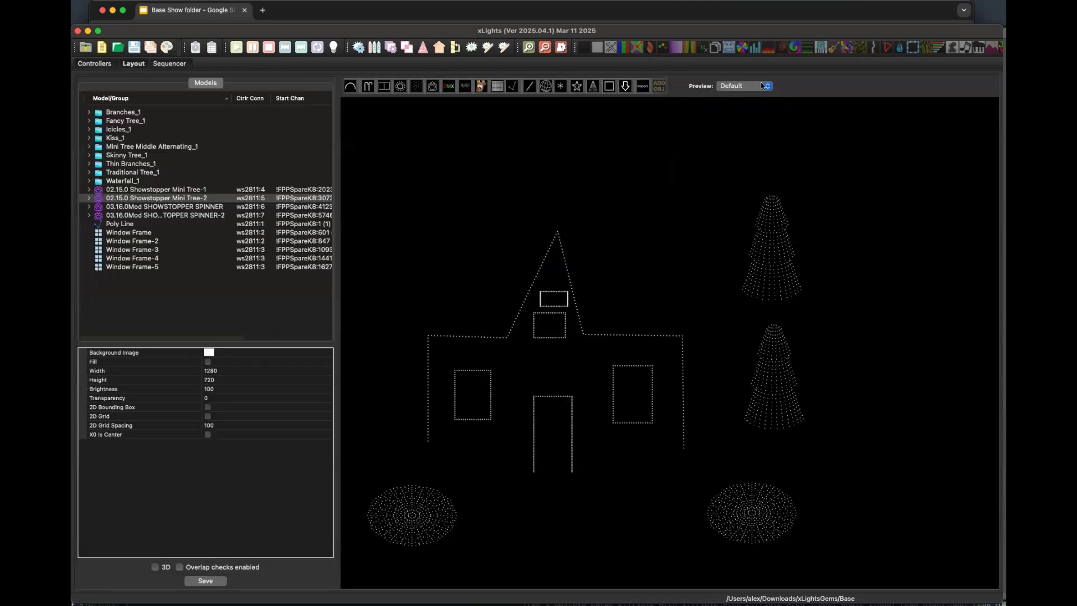
click(96, 63)
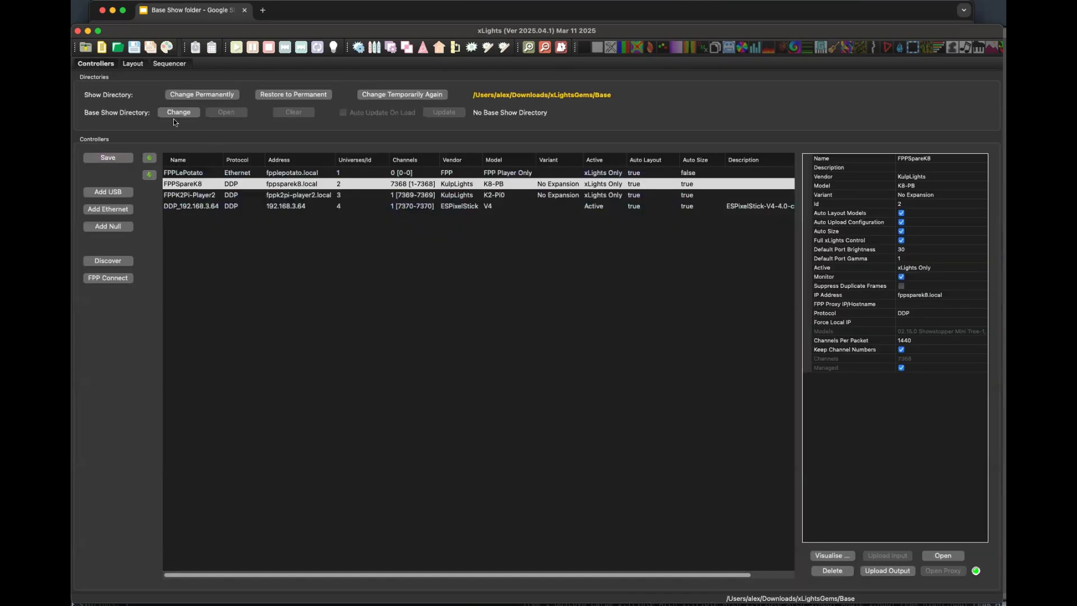
double_click(203, 196)
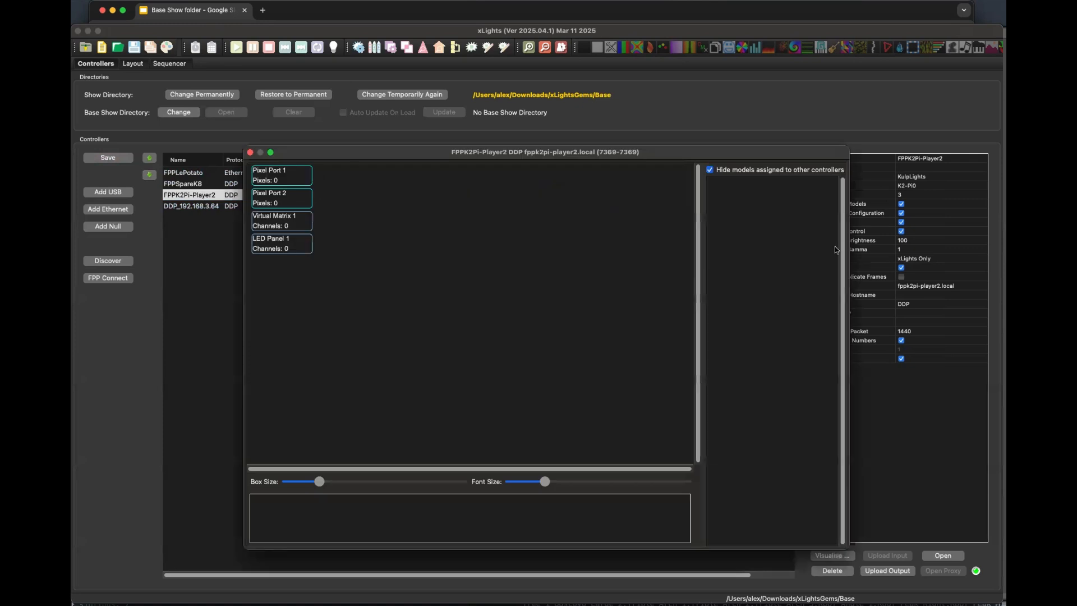
- Inspect the model assignments on the FPPSpareK8 controller's ports, and view the properties of 02.15.0 Showstopper Mini Tree-2 in the Base layout
click(250, 153)
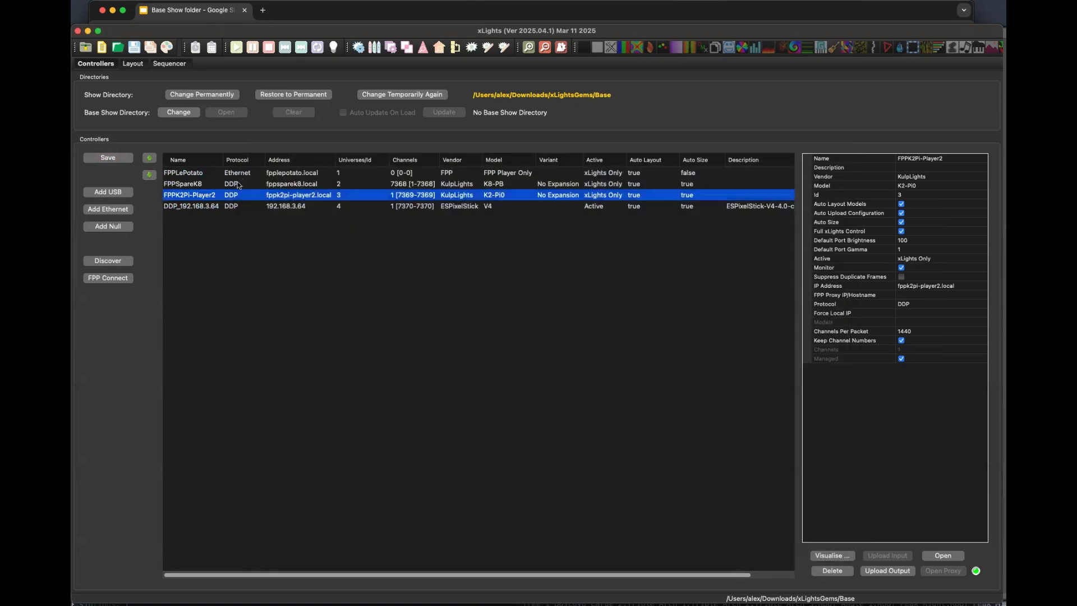
double_click(240, 185)
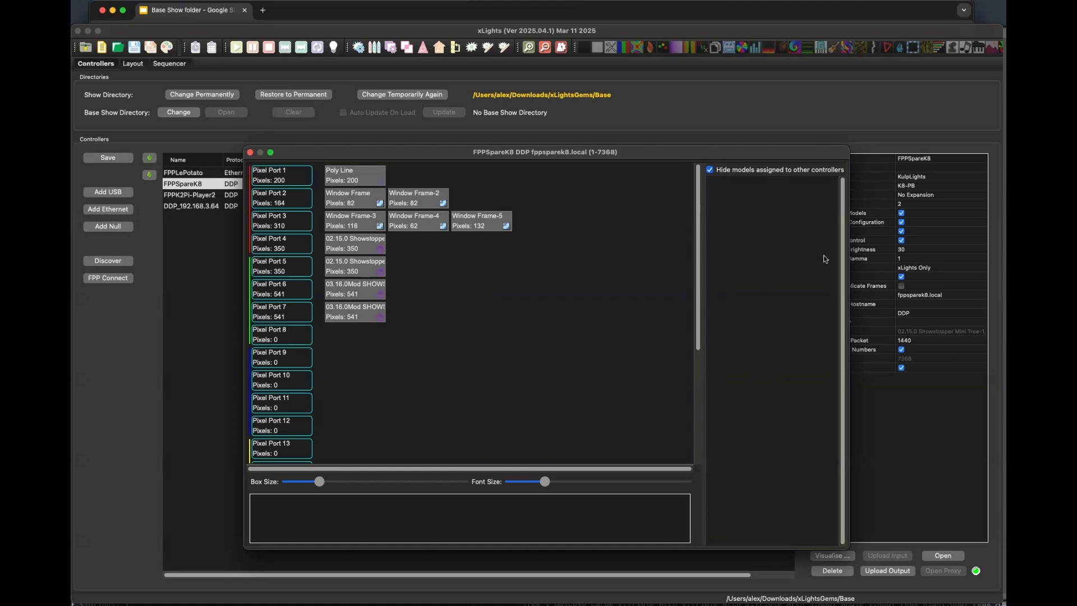
click(250, 152)
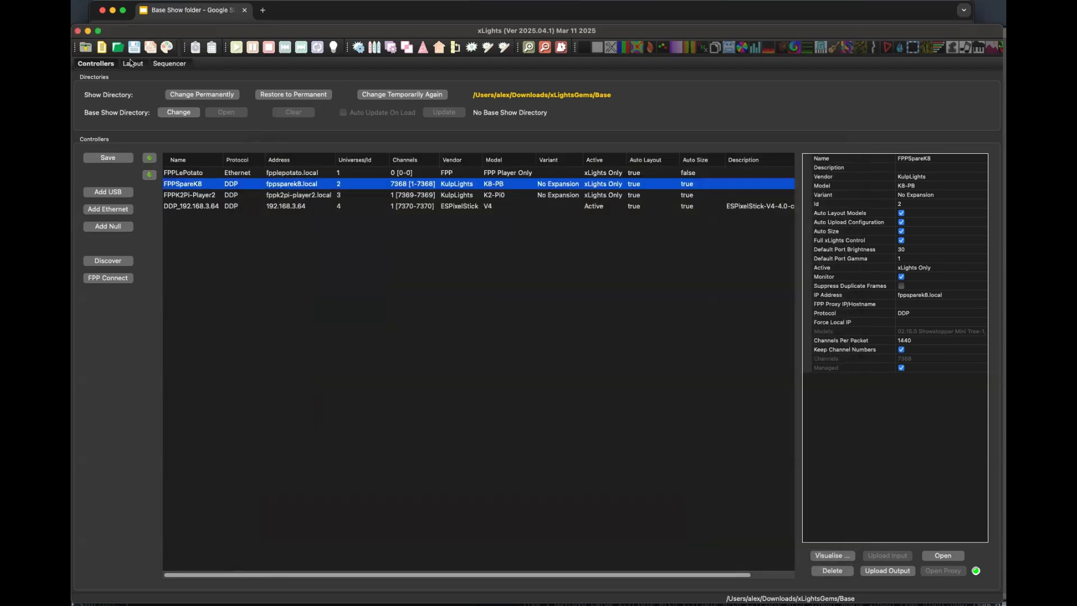
click(132, 64)
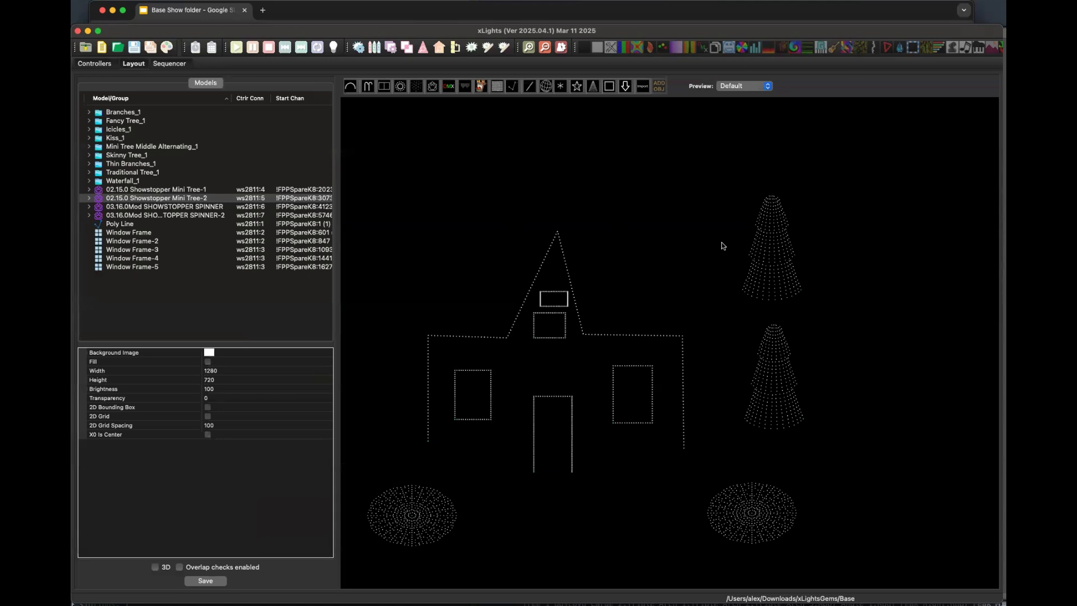
click(773, 265)
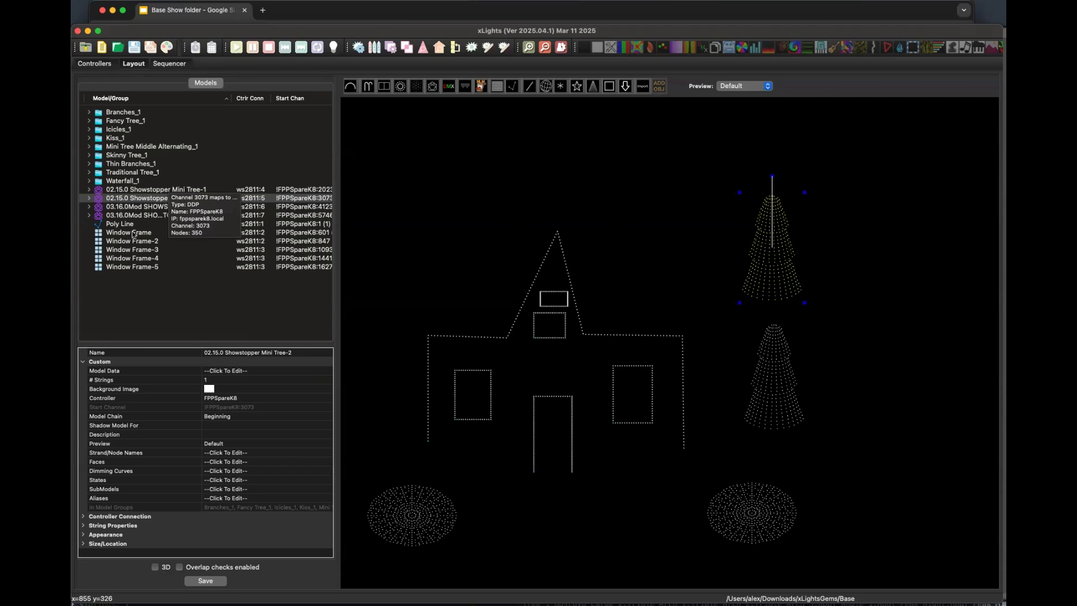
- Check the ports of the FPPK2Pi-Player2 controller again and close the port view
click(102, 64)
double_click(198, 191)
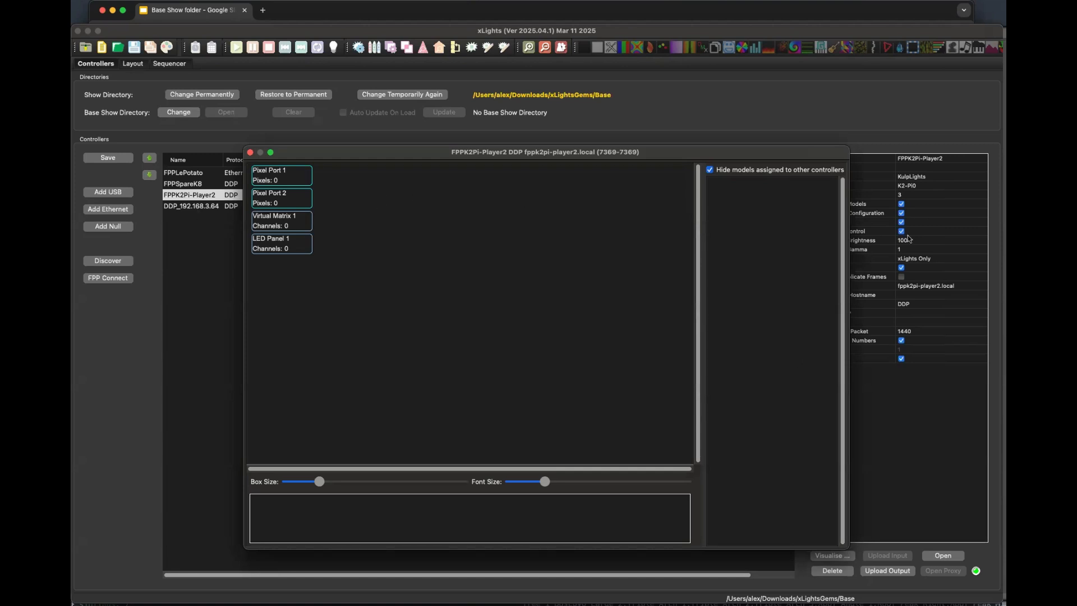
click(250, 152)
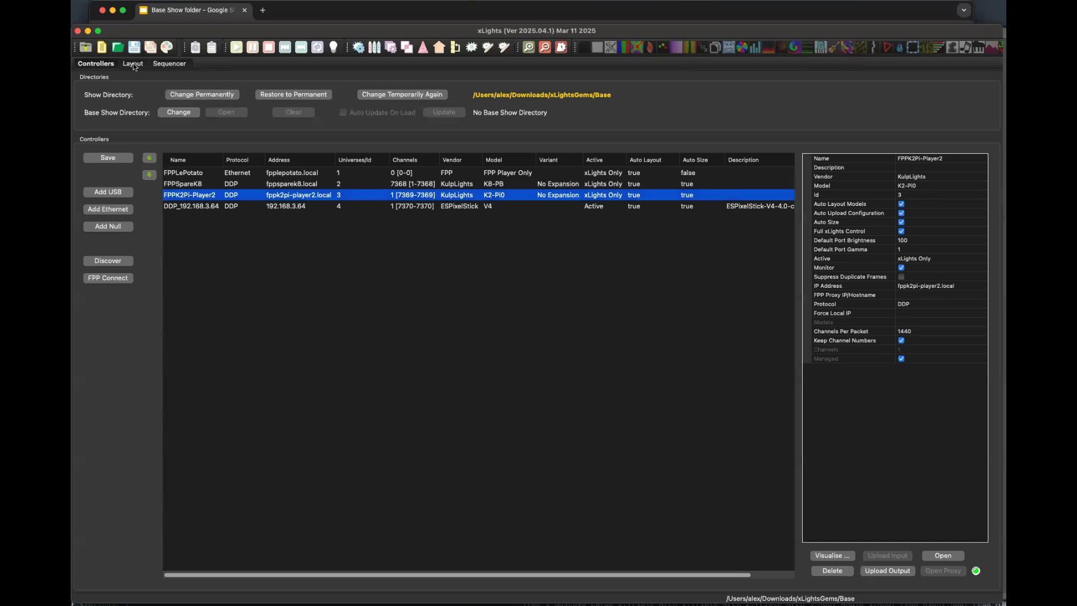
- Create a new sequence in the Base show to view its models and groups in the Master View
click(107, 52)
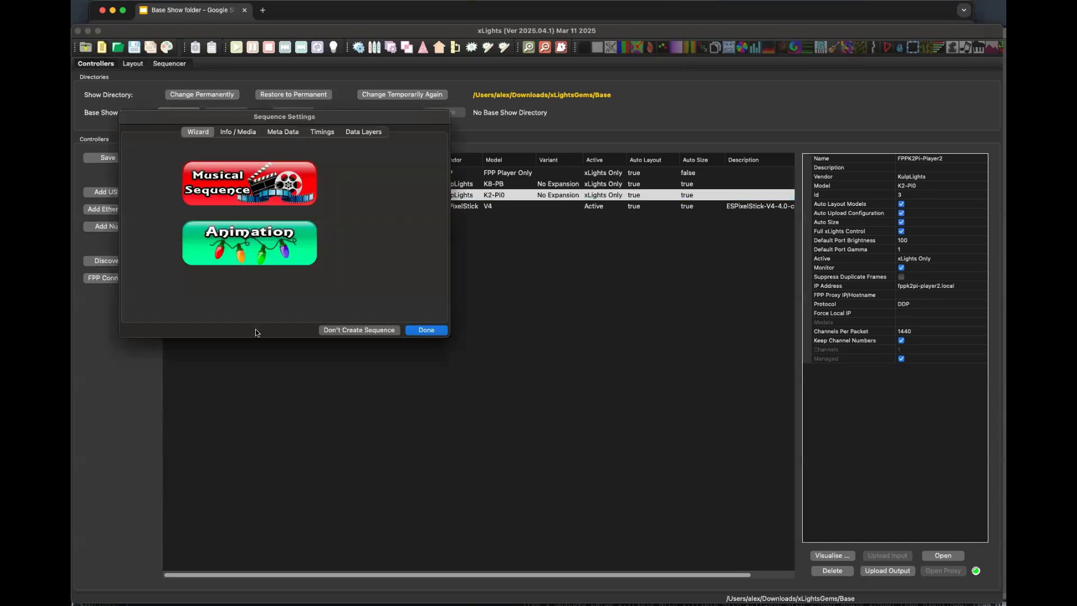
click(424, 331)
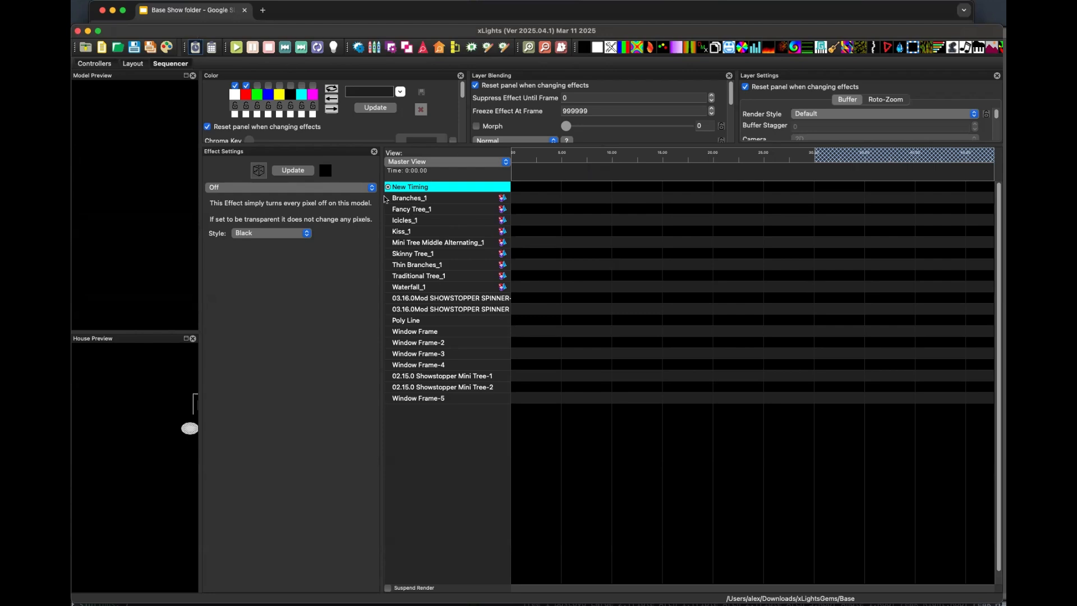
- Restore the permanent Christmas show directory, discarding the unsaved sequence of the Base show
click(133, 63)
click(94, 63)
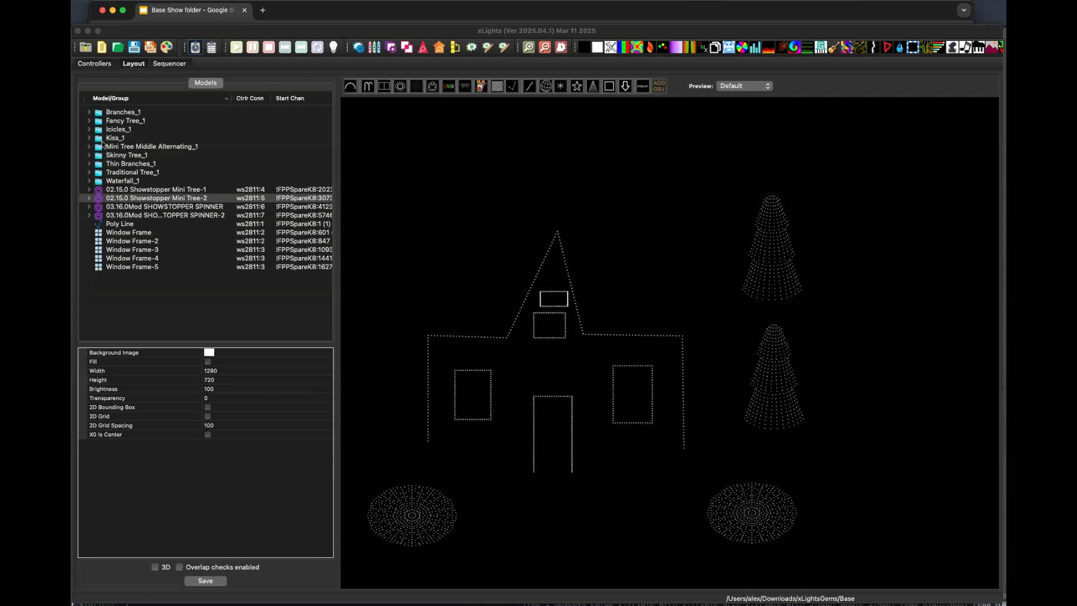
click(102, 68)
click(129, 67)
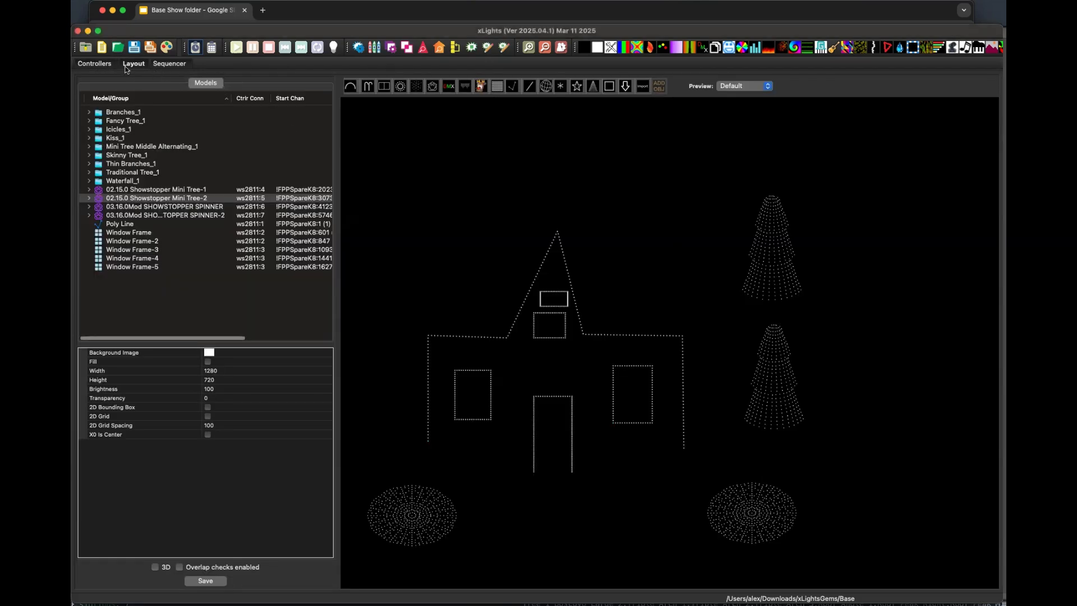
click(104, 66)
click(311, 94)
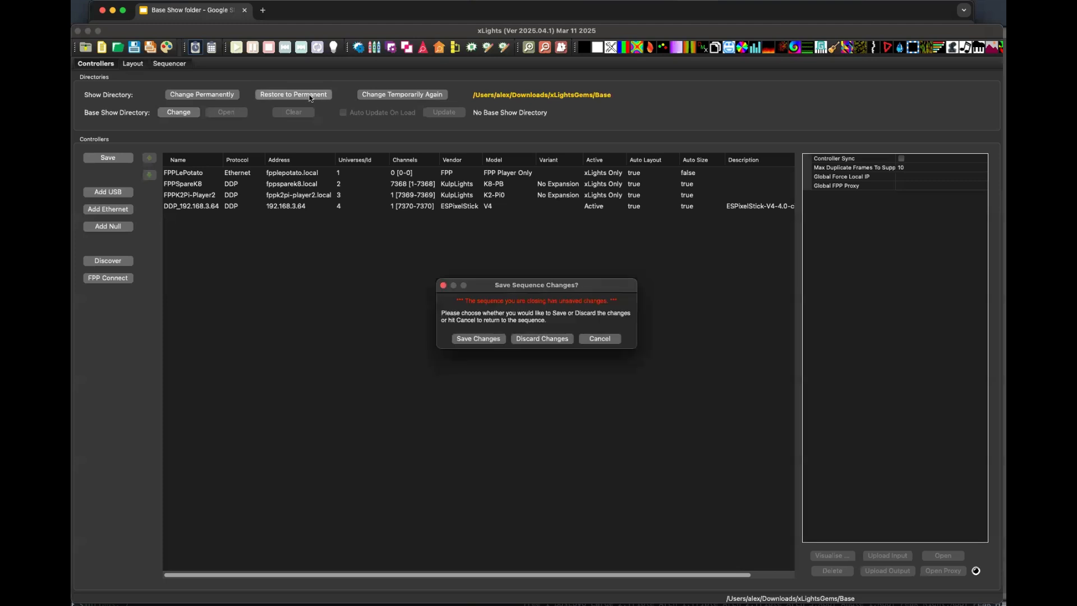
click(584, 343)
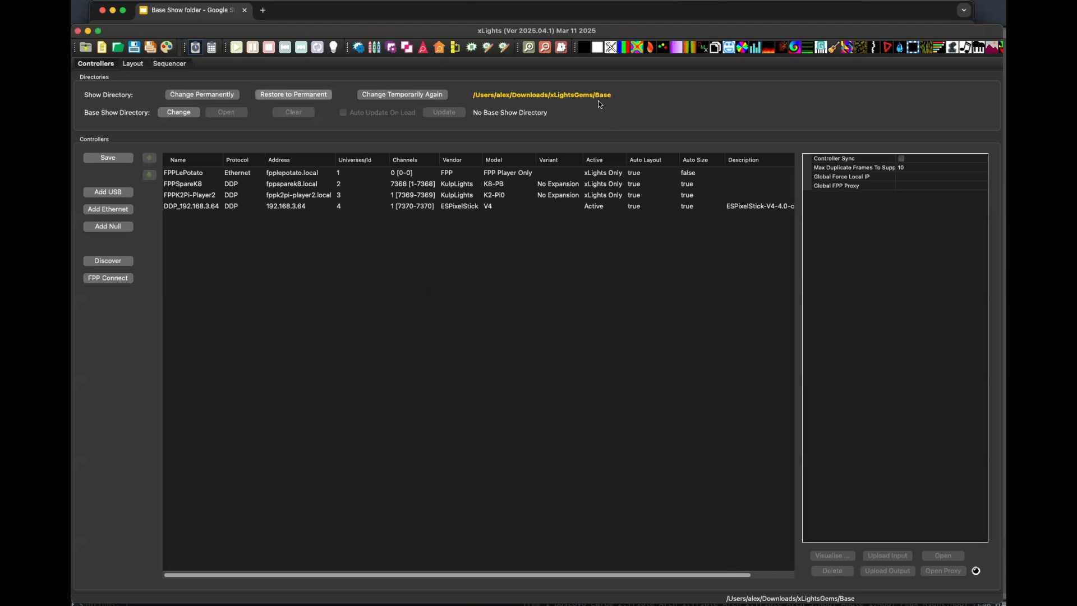
- Review the Christmas show's layout models and the controllers it takes from the Base show
click(131, 64)
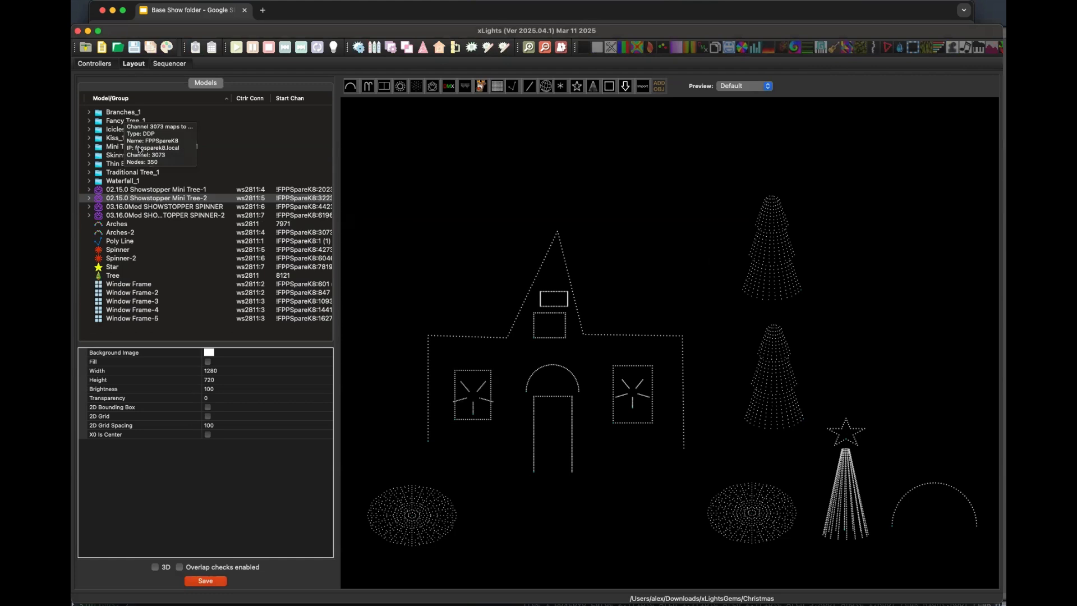
click(100, 67)
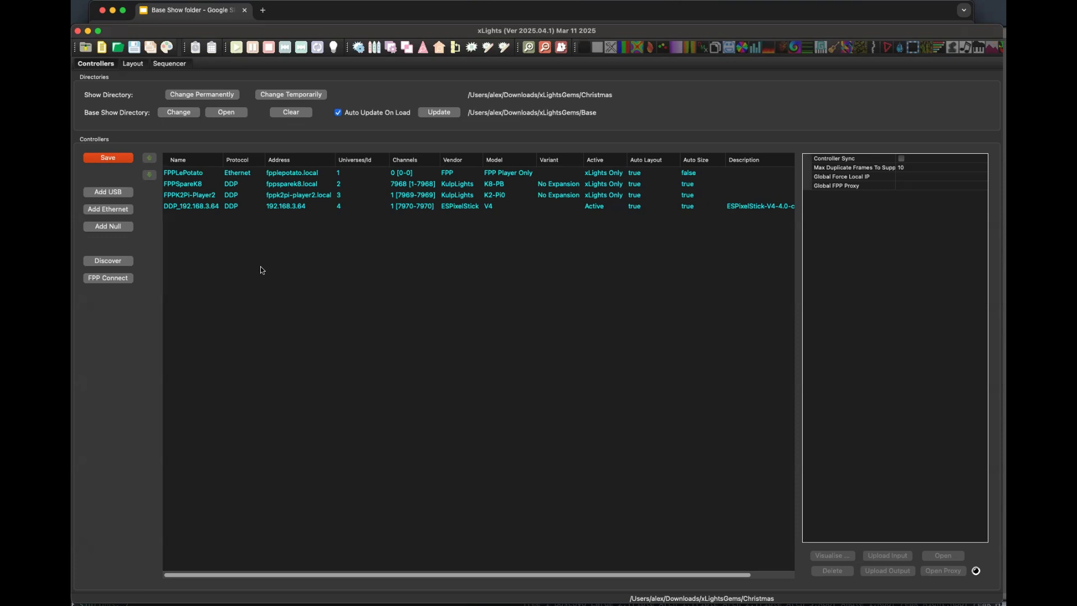
click(133, 64)
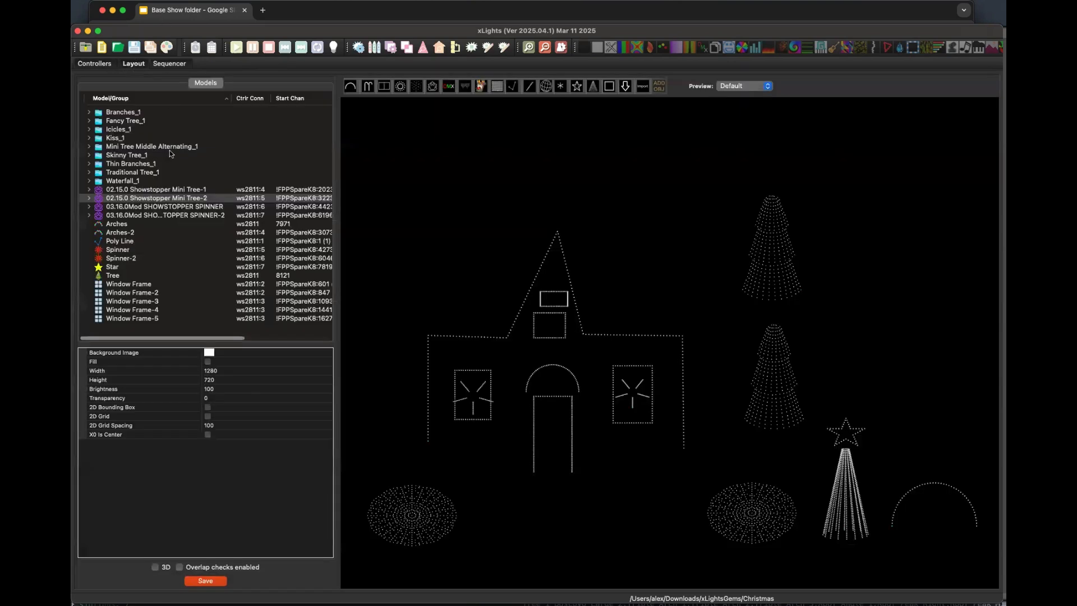